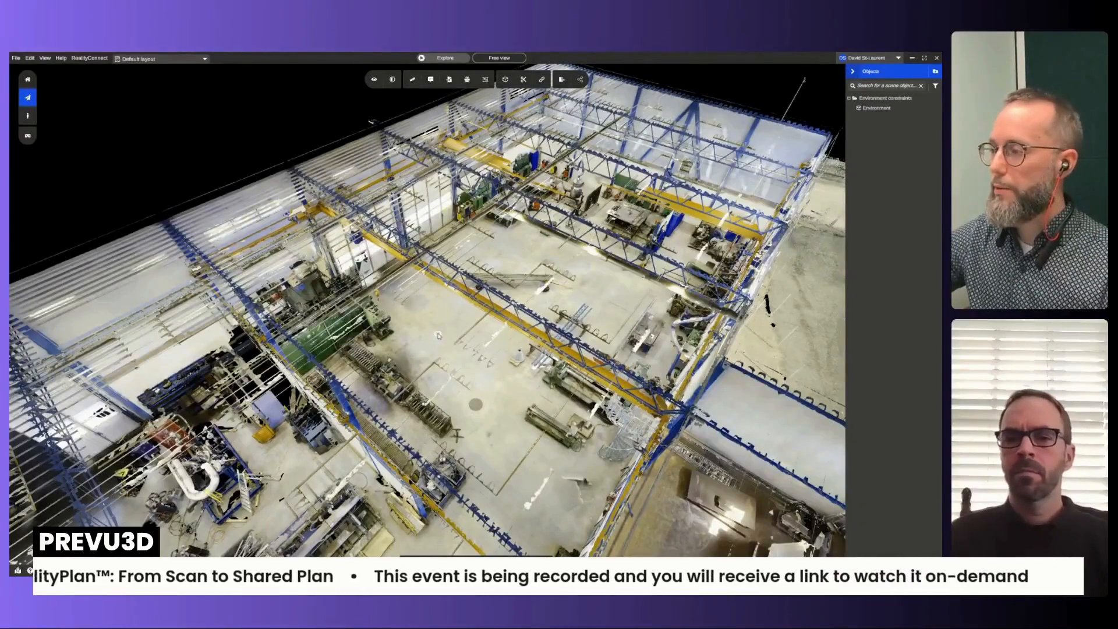
- Draw a closed eight-point cut outline on the floor around the yellow pipe cart
scroll(438, 336, "up", 2)
scroll(439, 336, "up", 3)
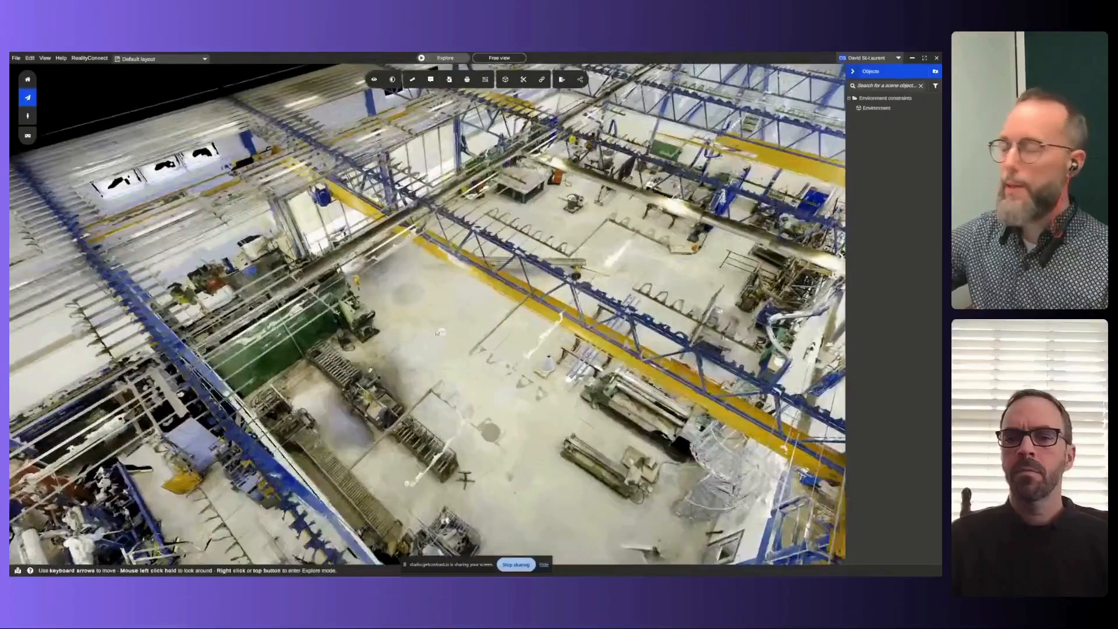
scroll(474, 302, "up", 5)
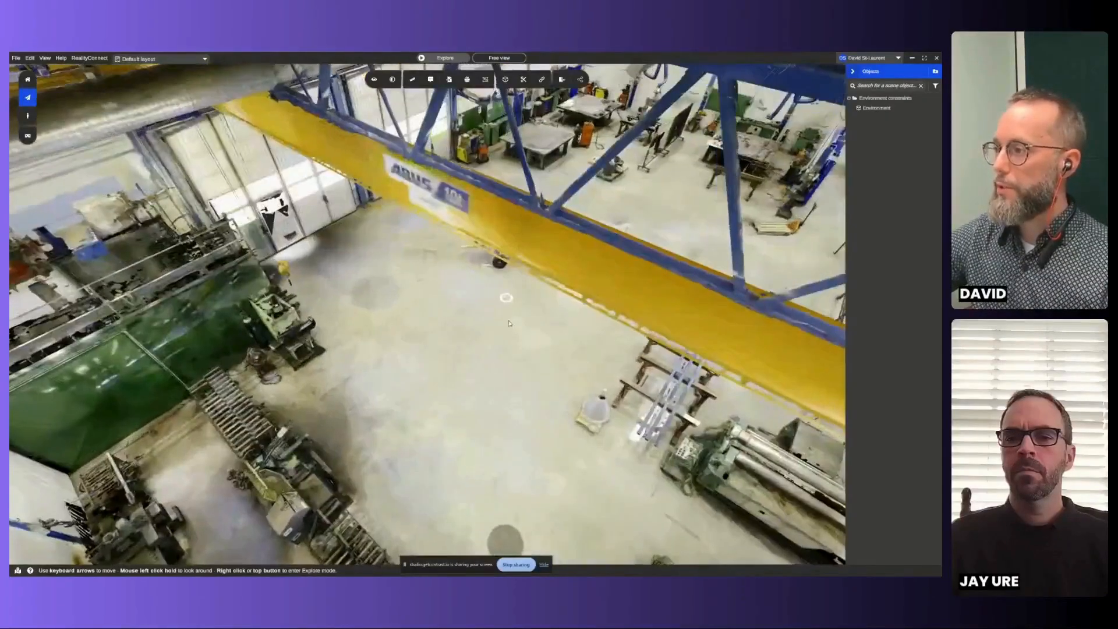
scroll(505, 309, "up", 4)
scroll(579, 284, "down", 8)
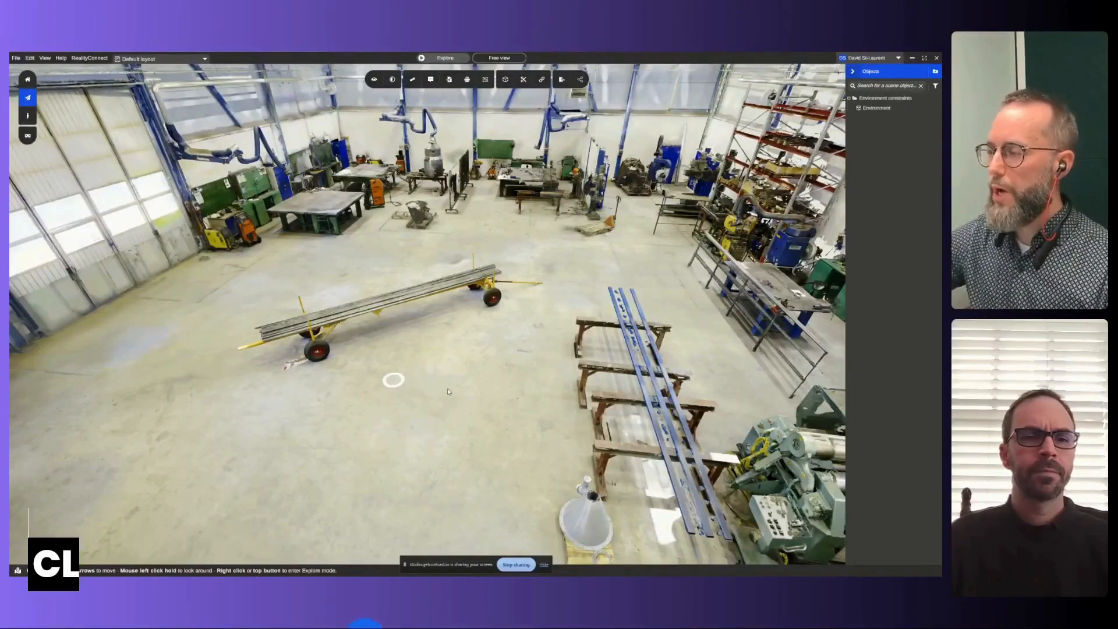
left_click_drag(448, 392, 520, 412)
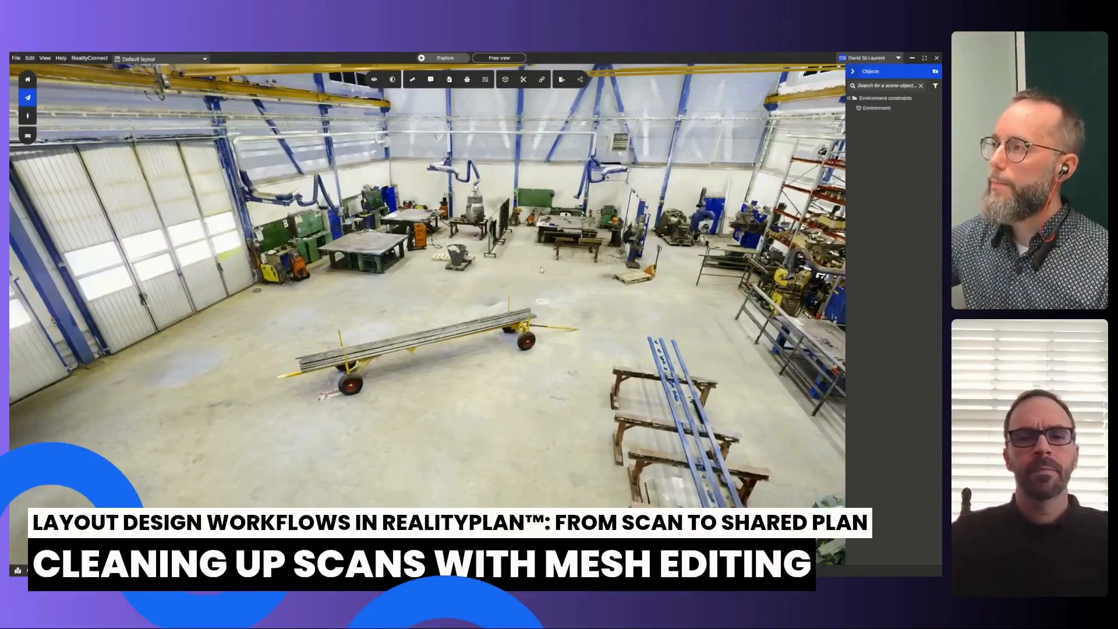
left_click(527, 81)
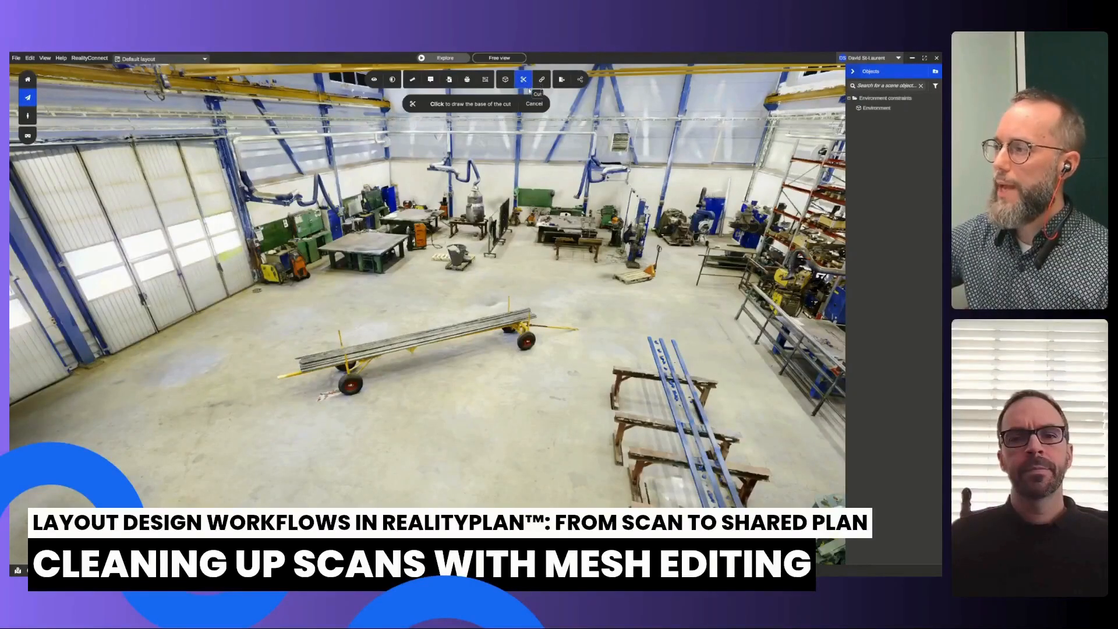
scroll(514, 228, "up", 3)
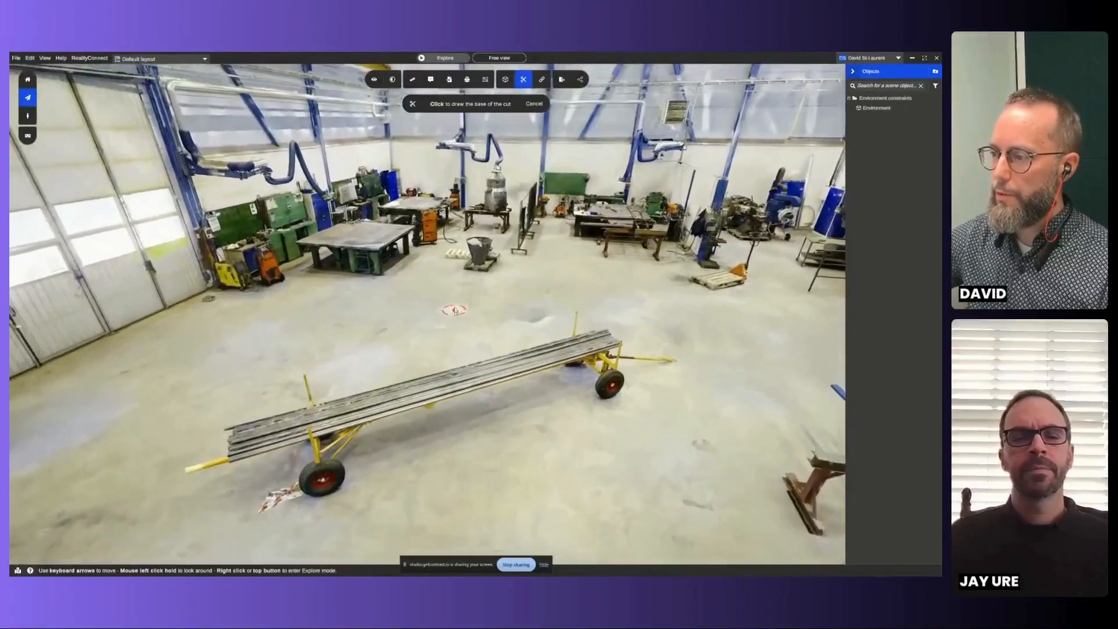
right_click(466, 297)
right_click(481, 293)
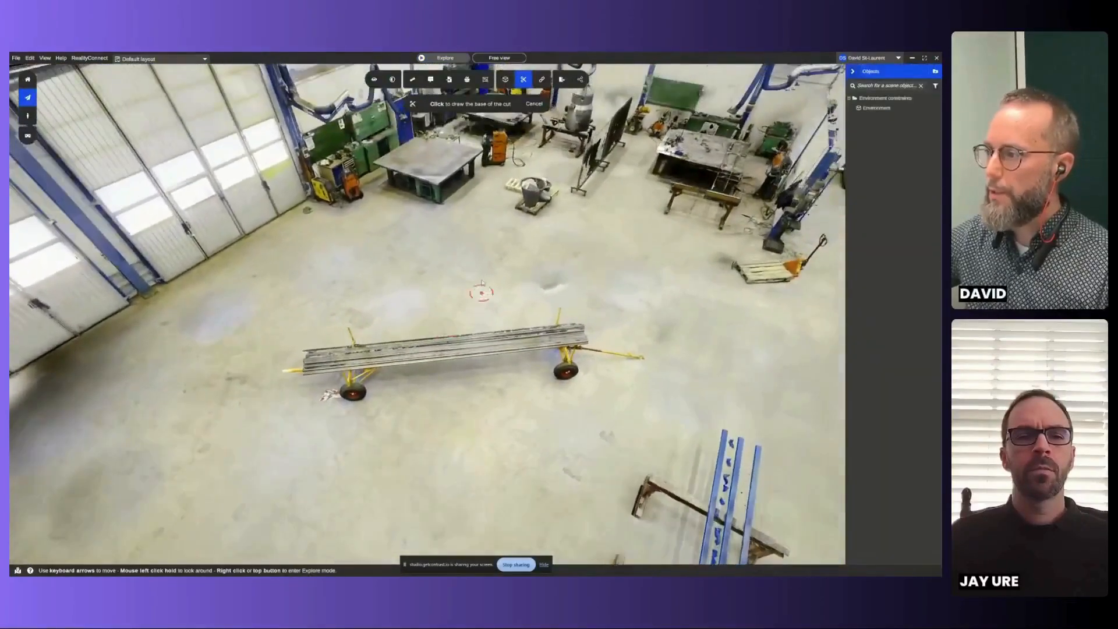
left_click(489, 288)
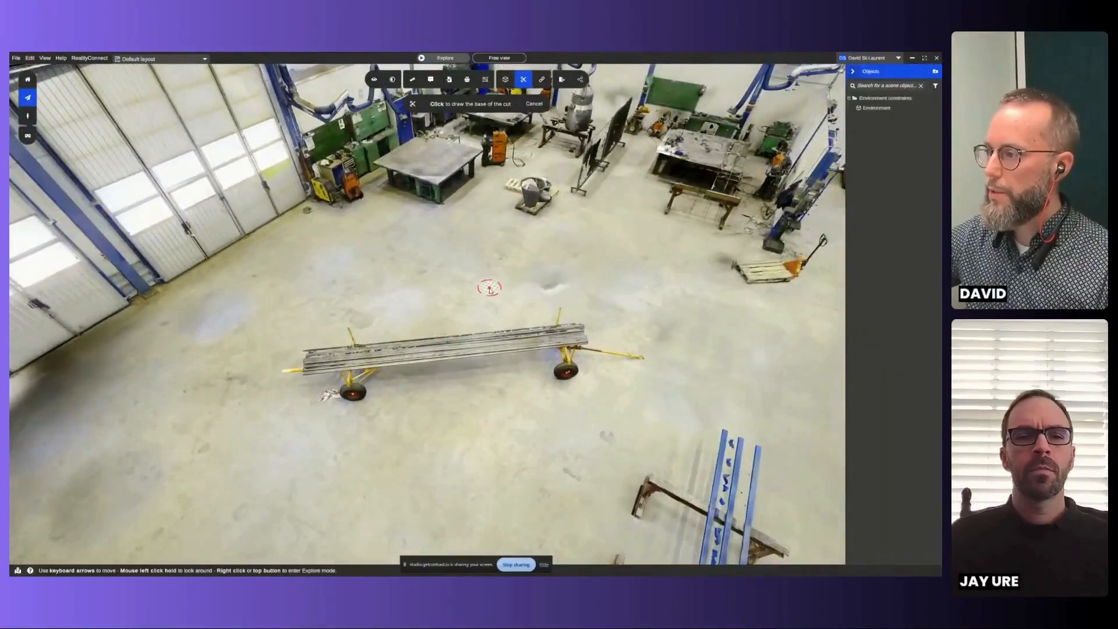
left_click(631, 319)
left_click(671, 369)
left_click(629, 397)
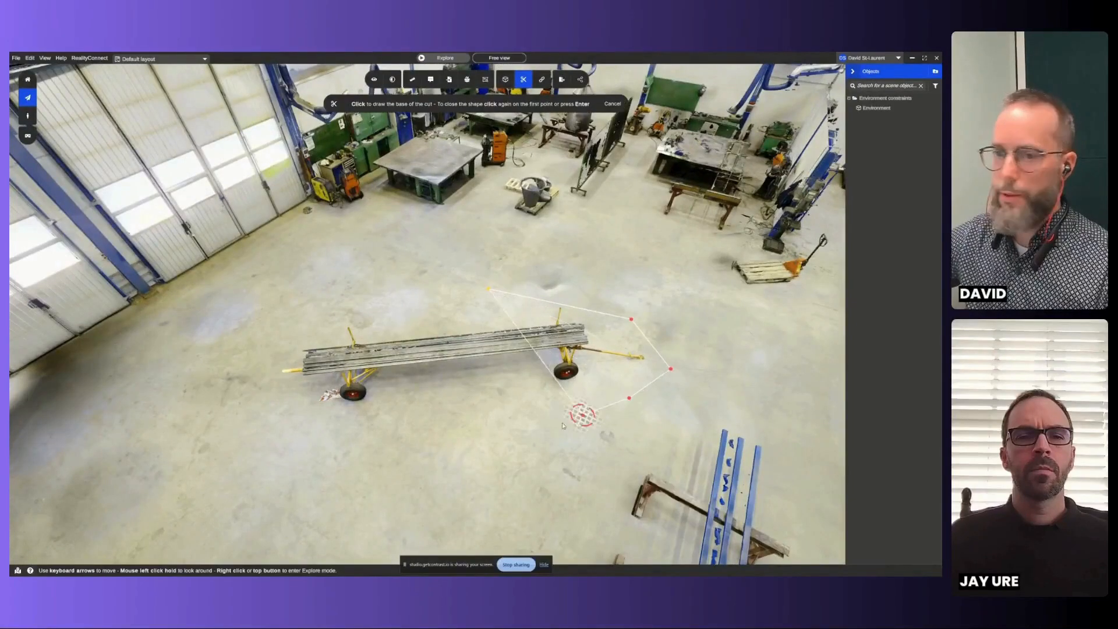
left_click(336, 421)
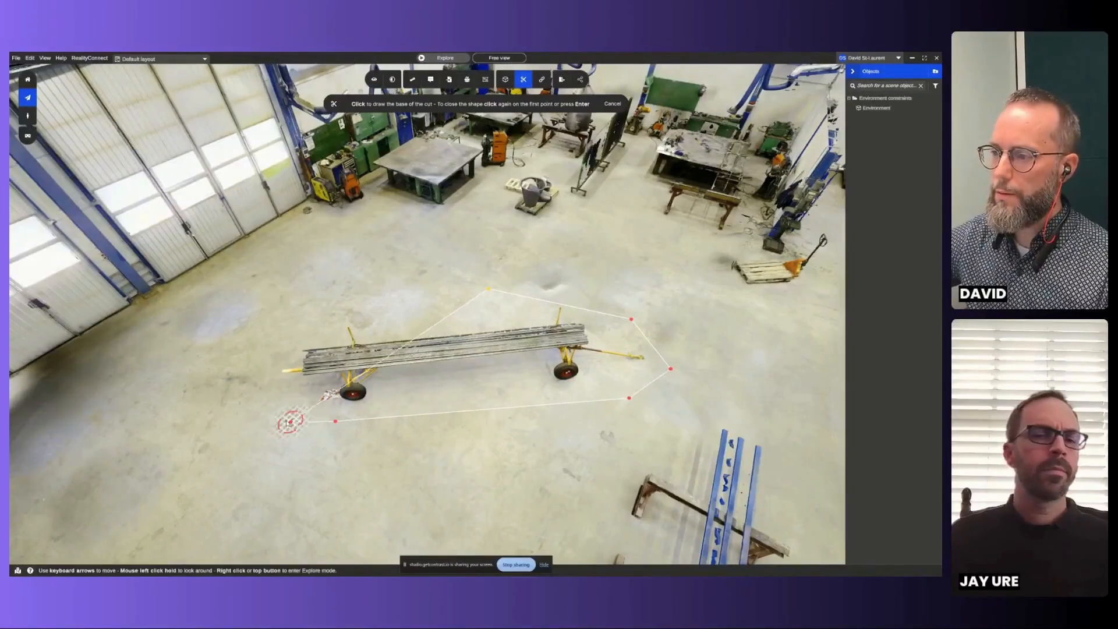
left_click(274, 417)
left_click(274, 355)
left_click(320, 319)
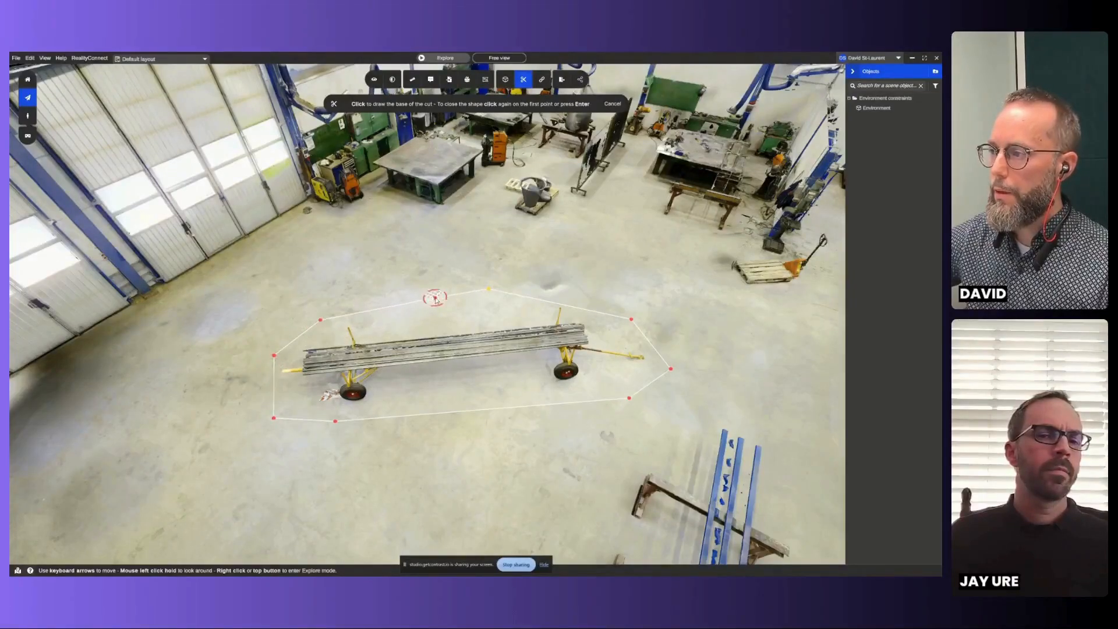
left_click(488, 289)
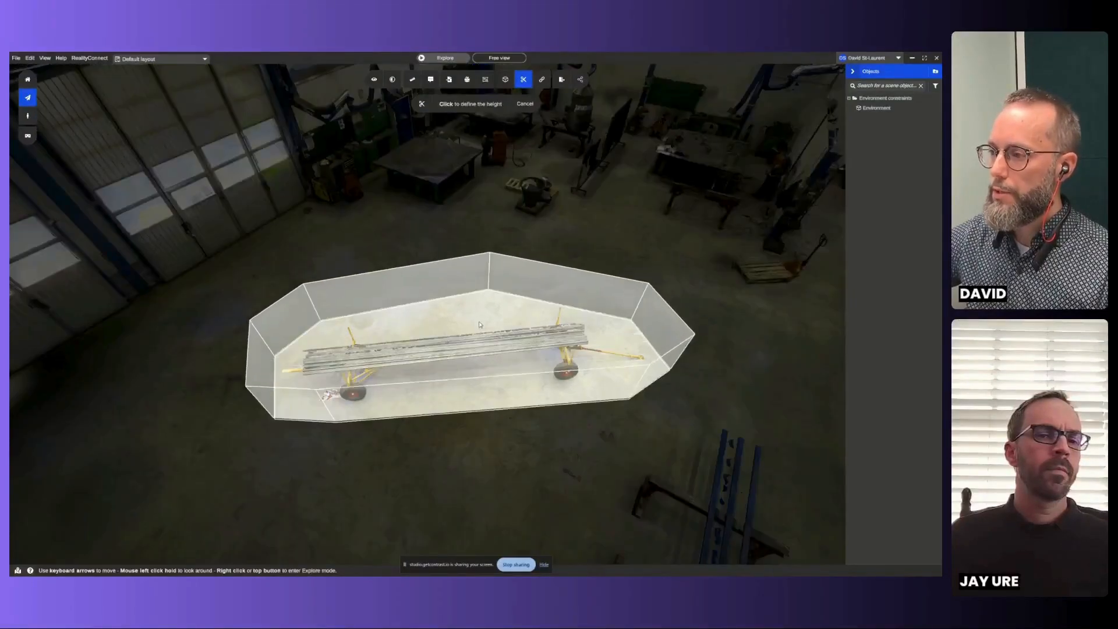
- Set the cut volume's height to about 1.48 m so it encloses the whole pipe cart
left_click(476, 348)
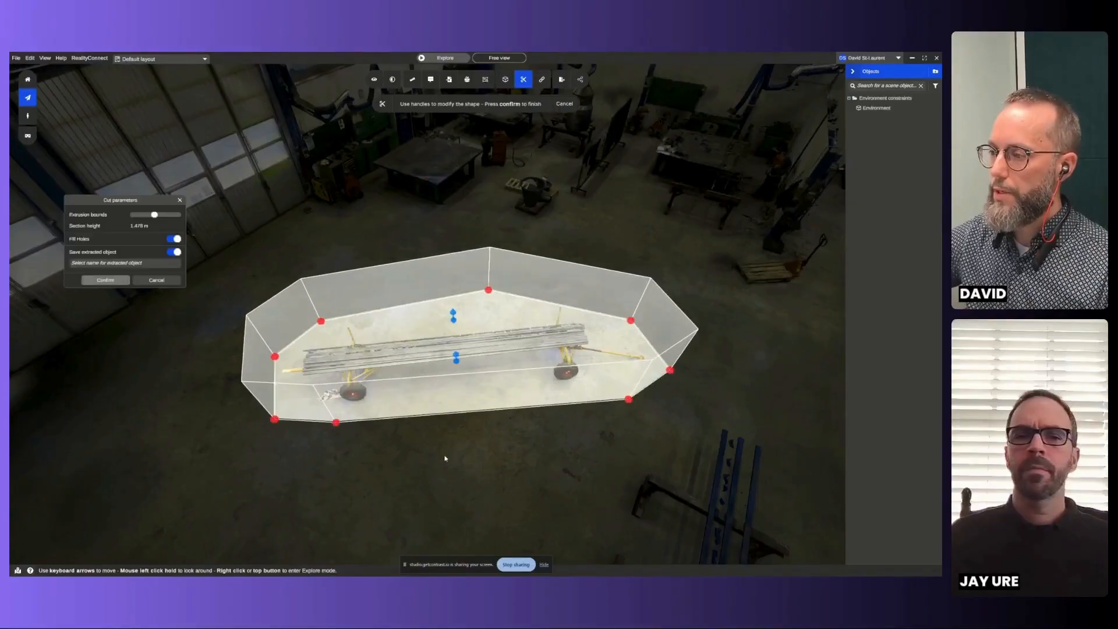
middle_click_drag(445, 459, 470, 349)
right_click_drag(471, 348, 471, 408)
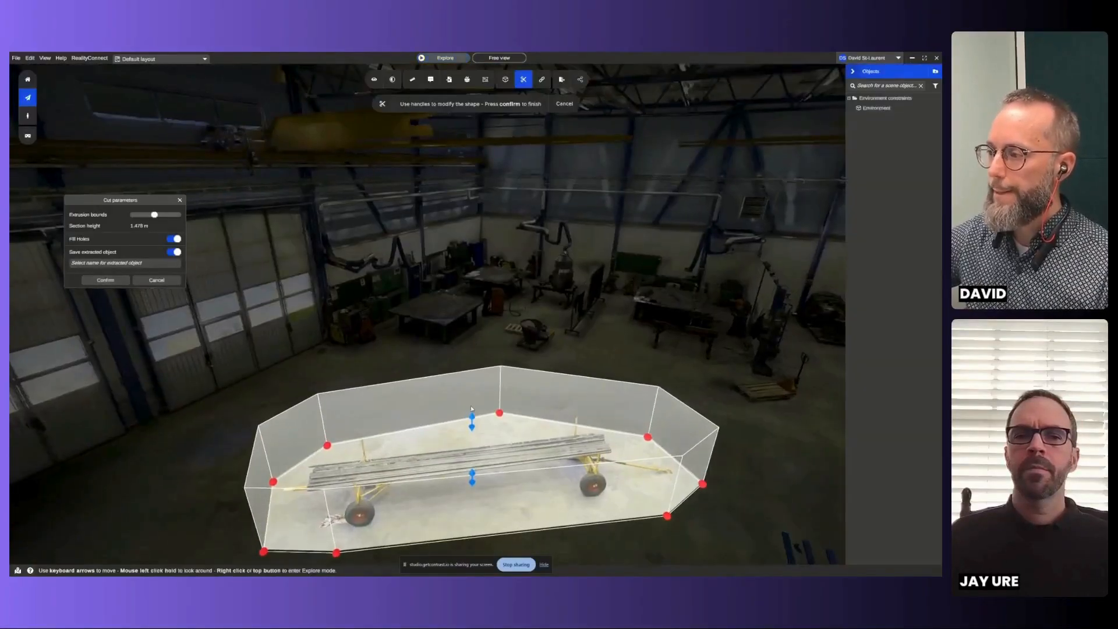
middle_click_drag(471, 409, 501, 342)
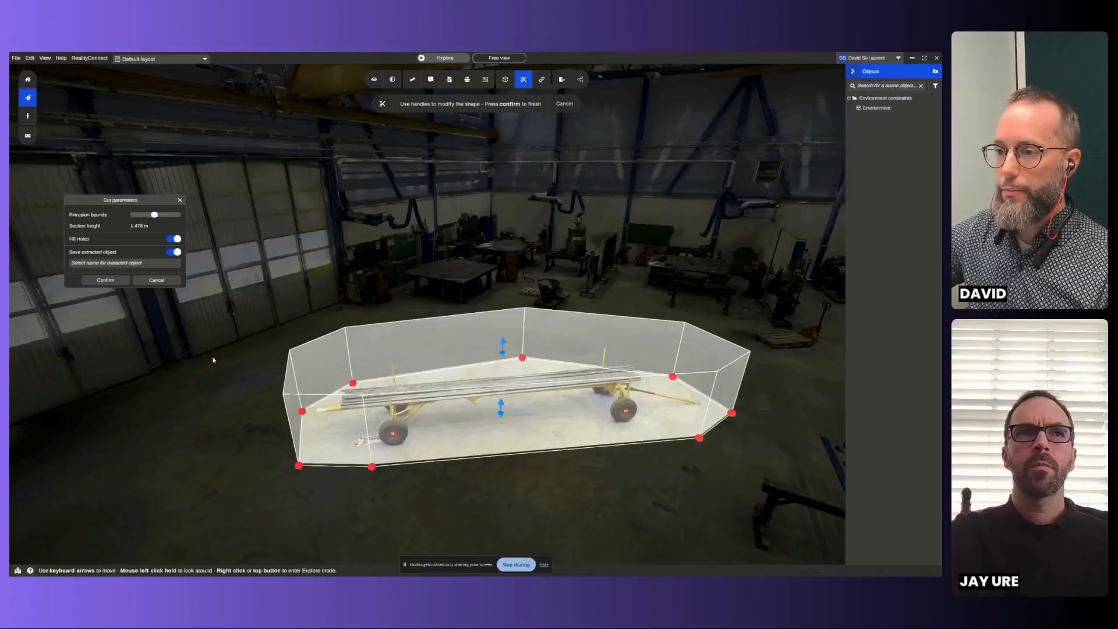
- Name the extracted object "Pipe buggy" and run the cut with hole filling and object saving enabled
left_click(143, 264)
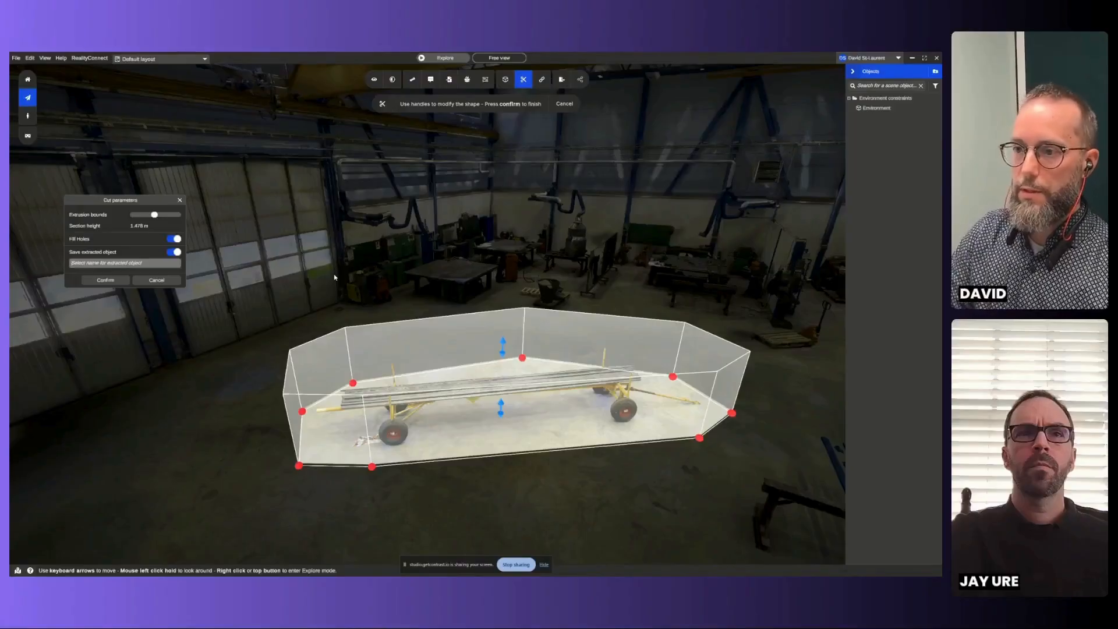
type("Pl")
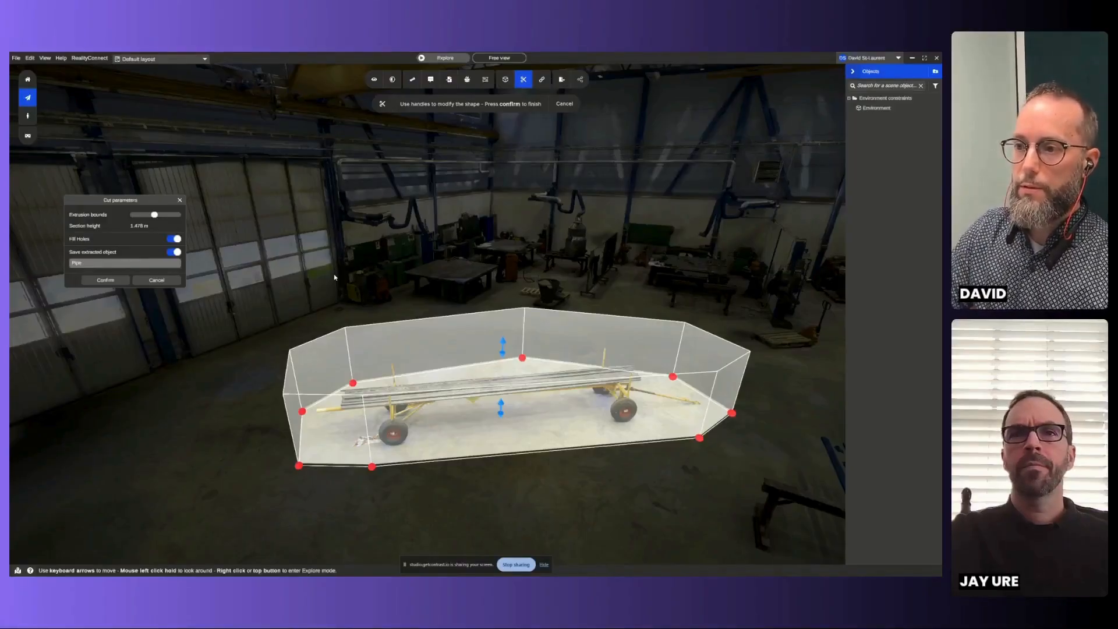
type("pe buggy")
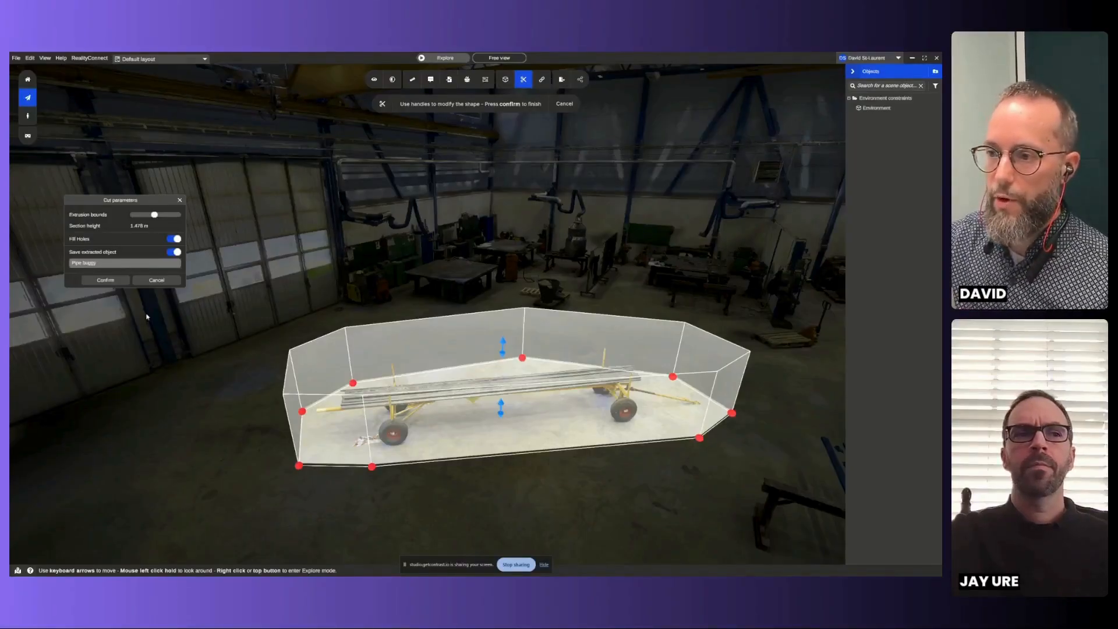
left_click(106, 280)
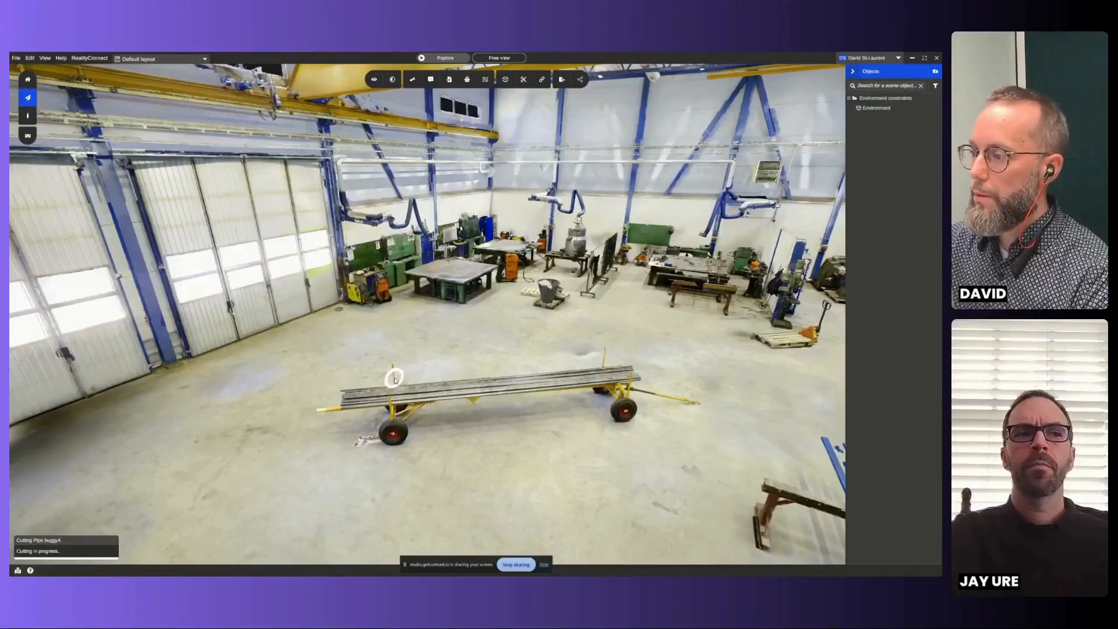
- Examine the cut area around the pipe cart from several viewpoints until the extraction completes, and dismiss the notice
scroll(559, 442, "up", 2)
scroll(579, 449, "up", 1)
left_click_drag(566, 455, 534, 435)
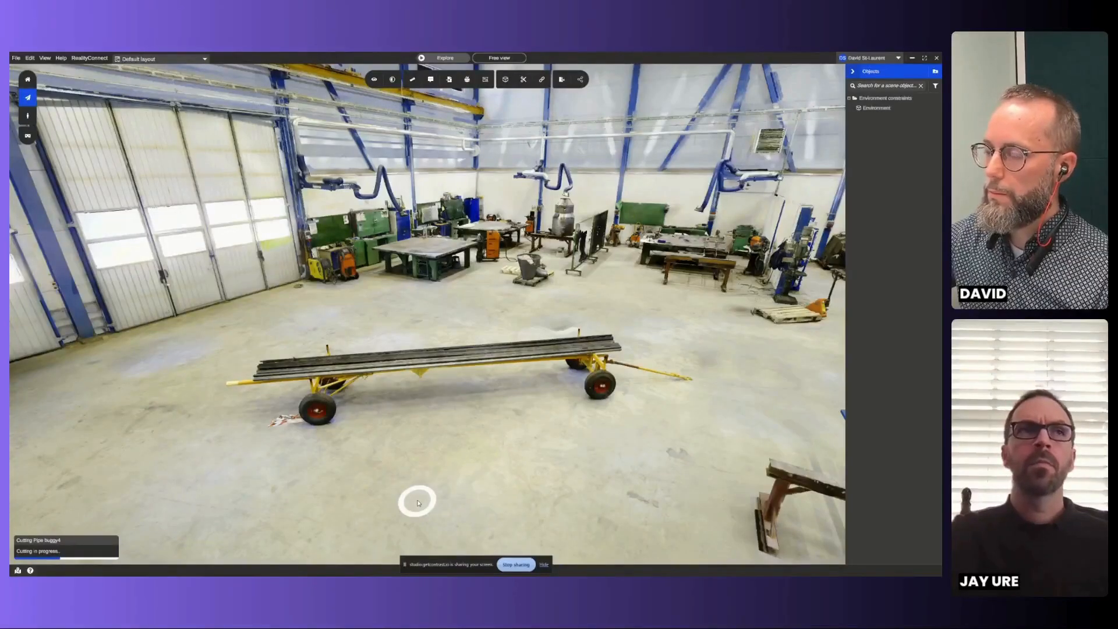
left_click(407, 450)
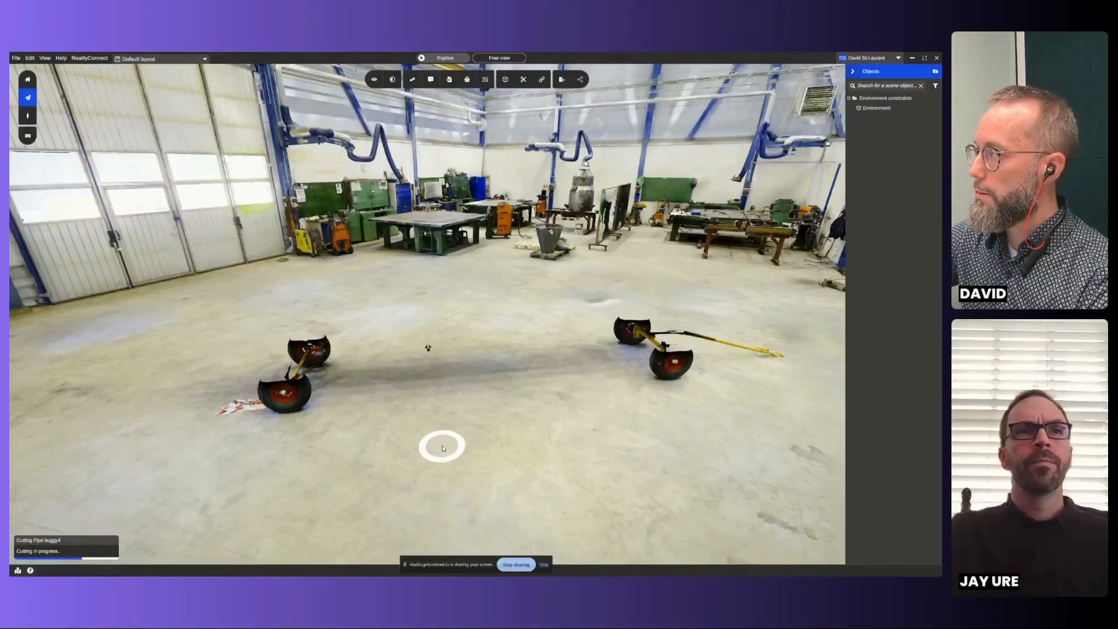
scroll(444, 447, "down", 2)
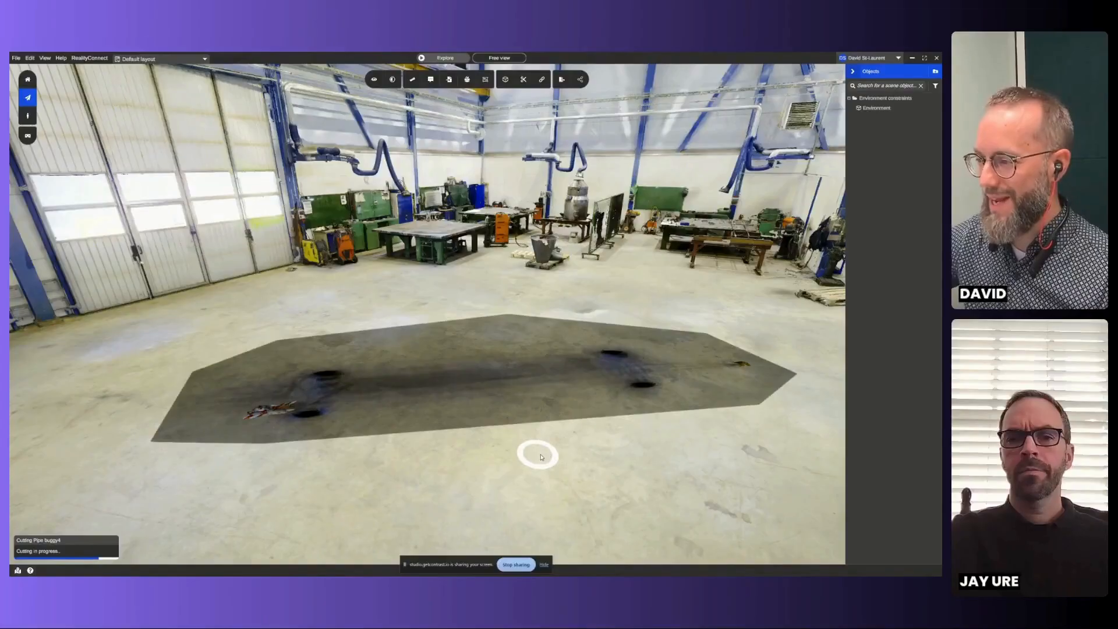
scroll(562, 458, "down", 3)
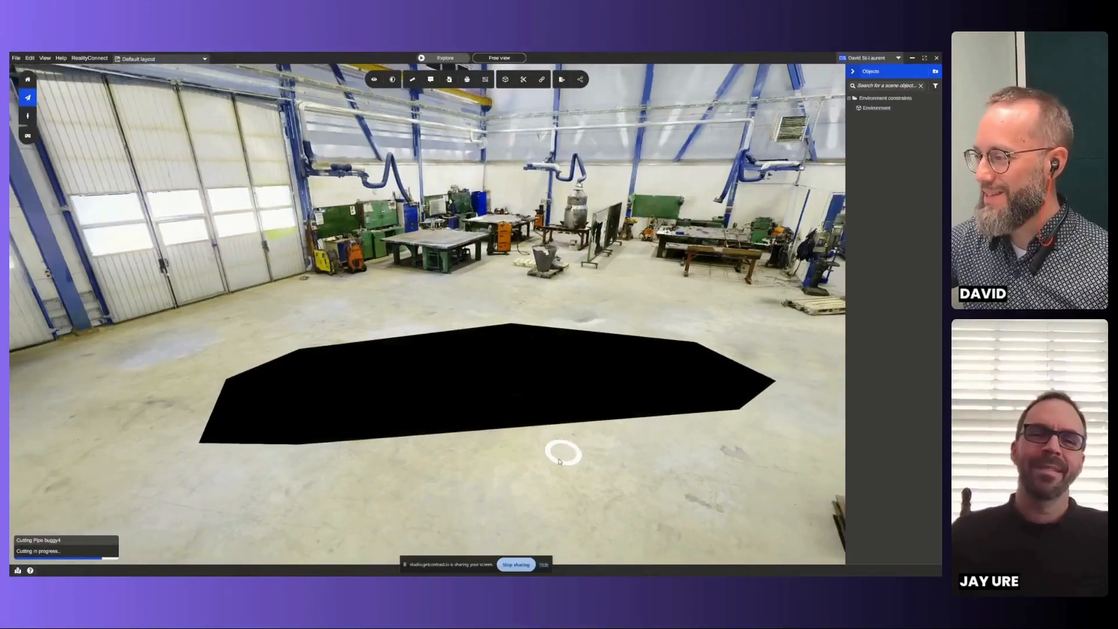
middle_click_drag(559, 462, 524, 445)
scroll(539, 450, "down", 2)
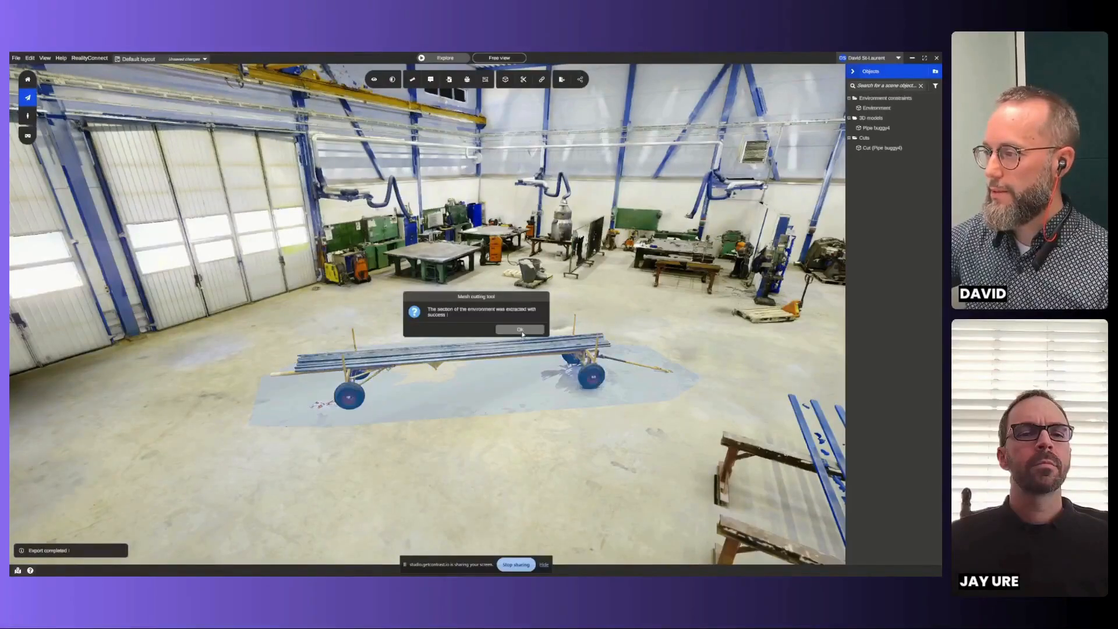
left_click(521, 330)
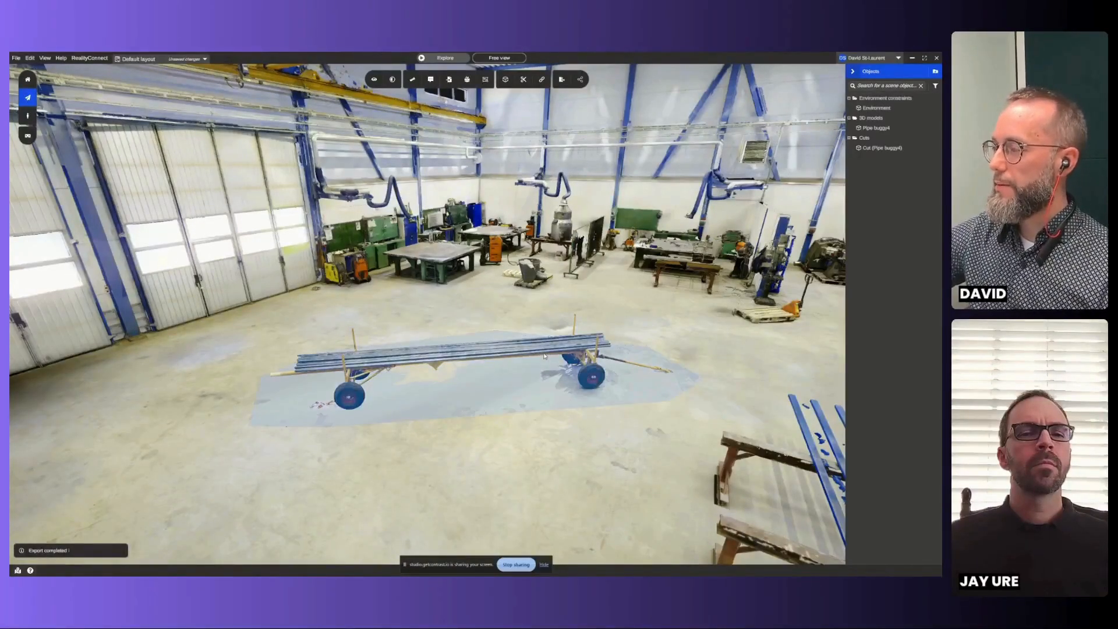
- Select the extracted pipe buggy model and move it off the cut area toward the foreground of the floor
left_click(544, 357)
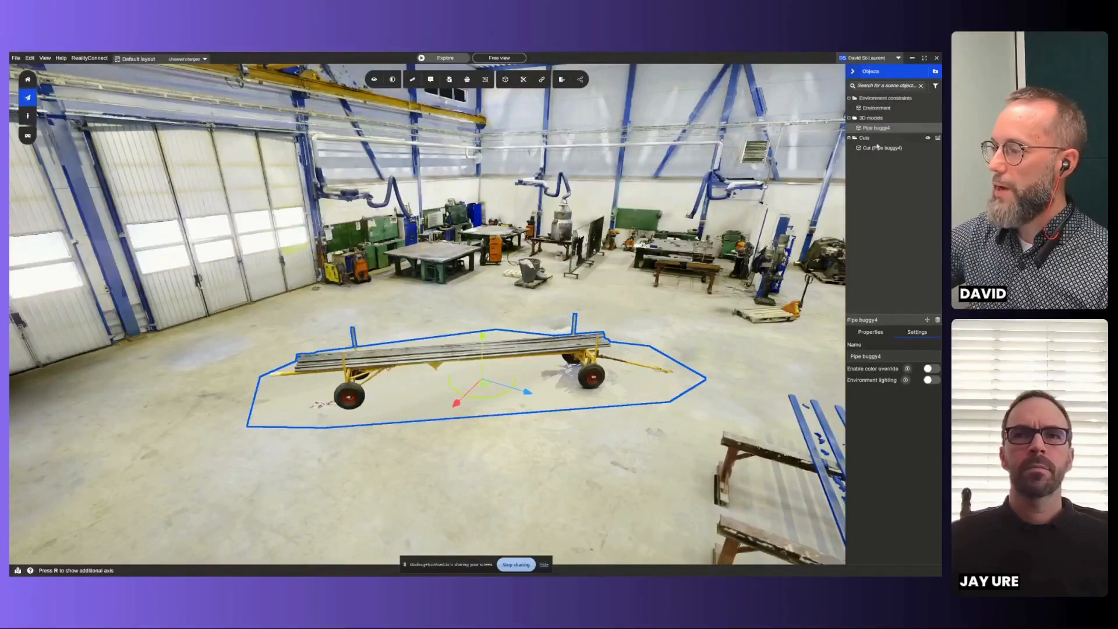
left_click_drag(485, 382, 338, 477)
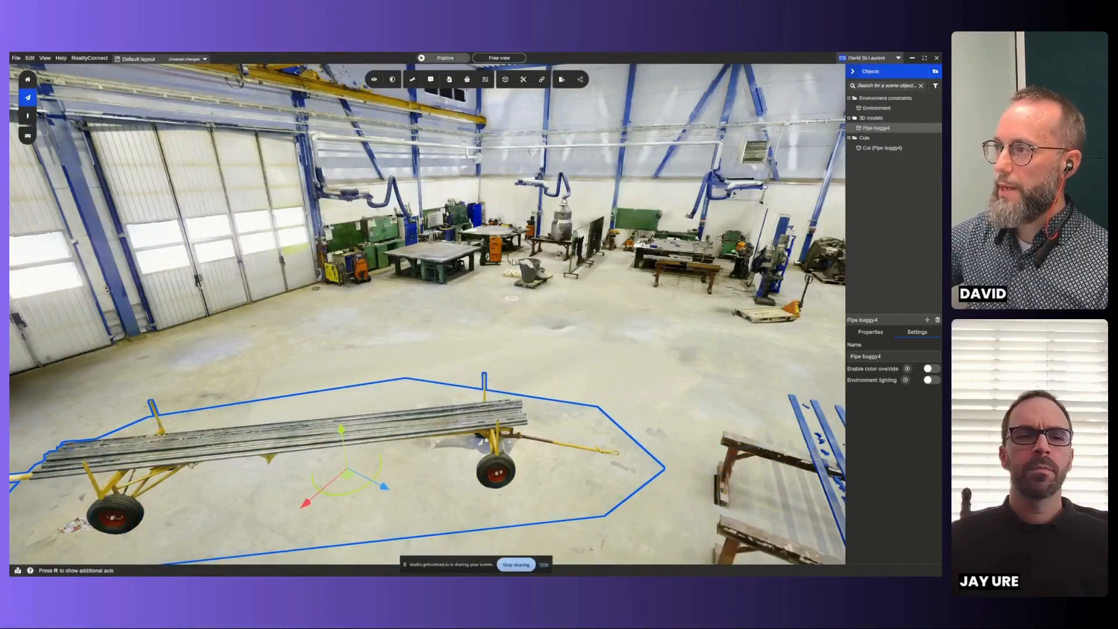
- Place a second Pipe buggy4 from the 3D library behind the first and move it toward the workbenches at the back
left_click(466, 80)
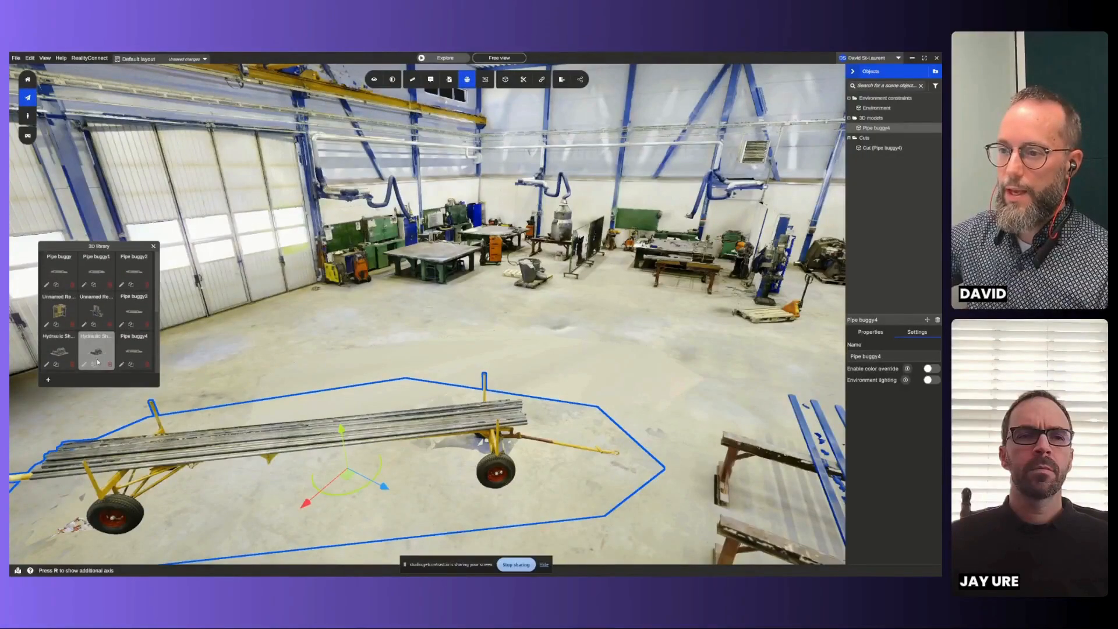
left_click(137, 354)
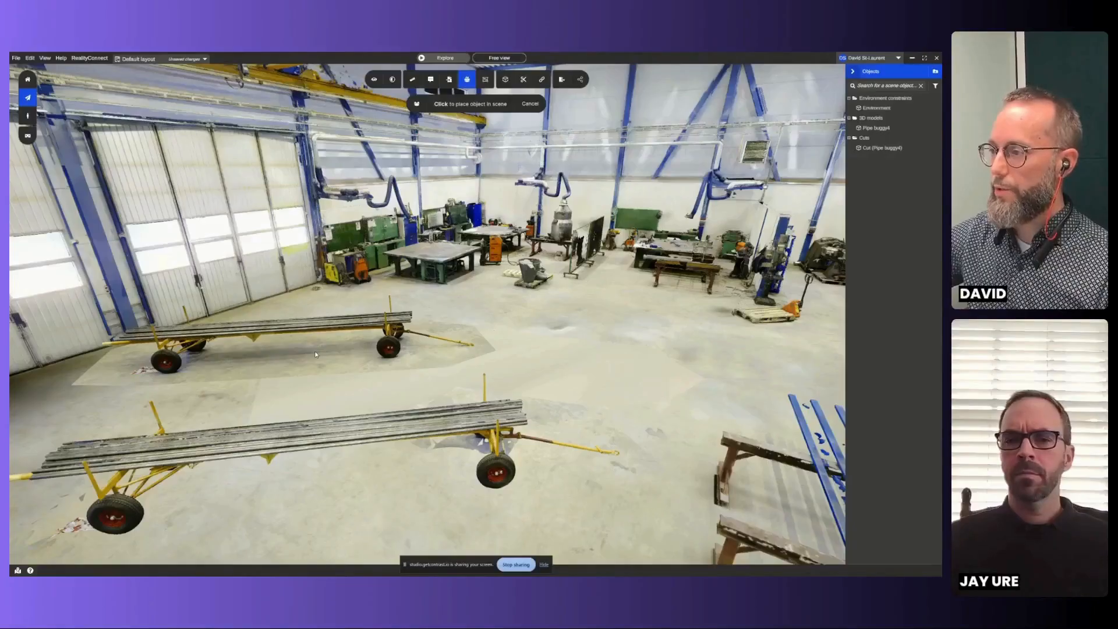
left_click(315, 354)
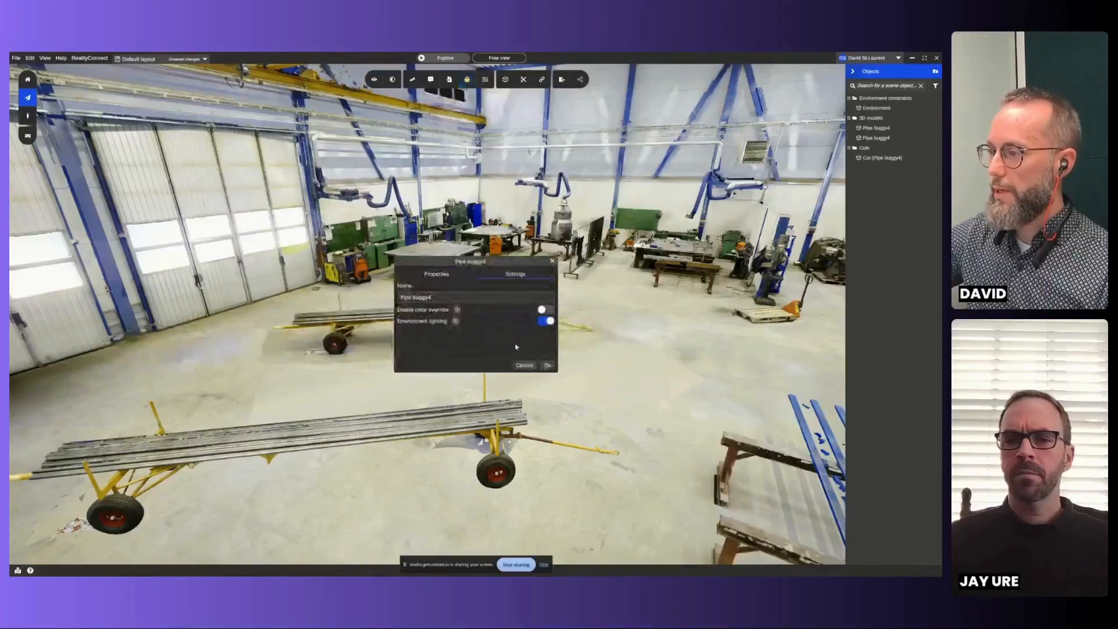
left_click(547, 365)
left_click(457, 336)
left_click_drag(443, 337, 606, 333)
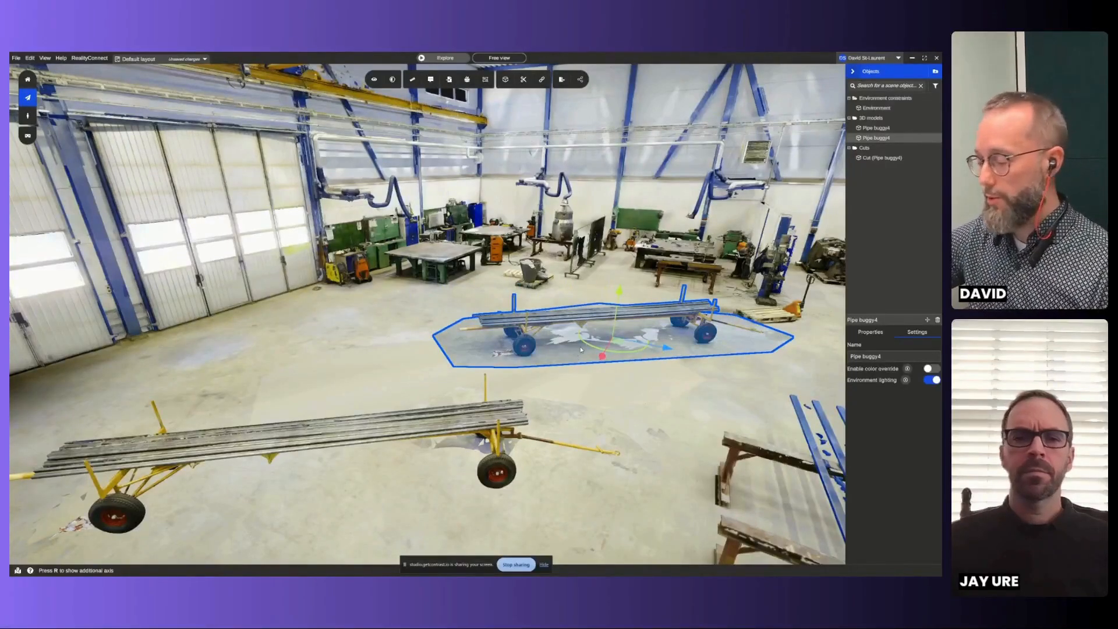
- Delete both Pipe buggy4 models from the scene
left_click(892, 129)
key("Delete")
left_click(891, 129)
key("Delete")
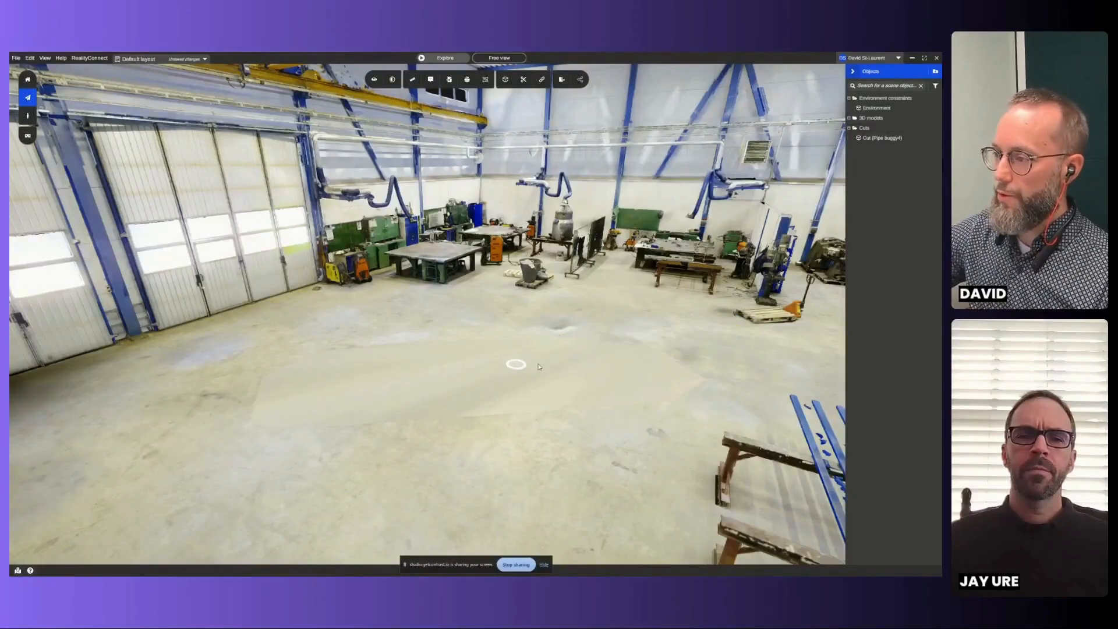
- Inspect the cleared floor from another angle and select the pipe buggy cut to show its hole filling settings
left_click_drag(552, 369, 527, 324)
key("Down")
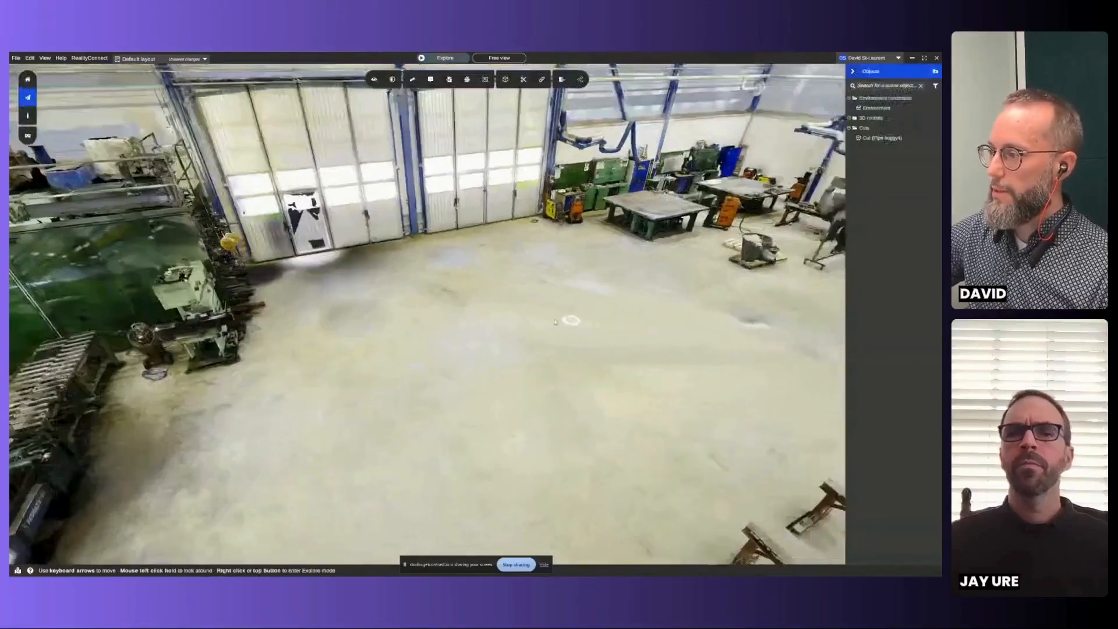
key("Right")
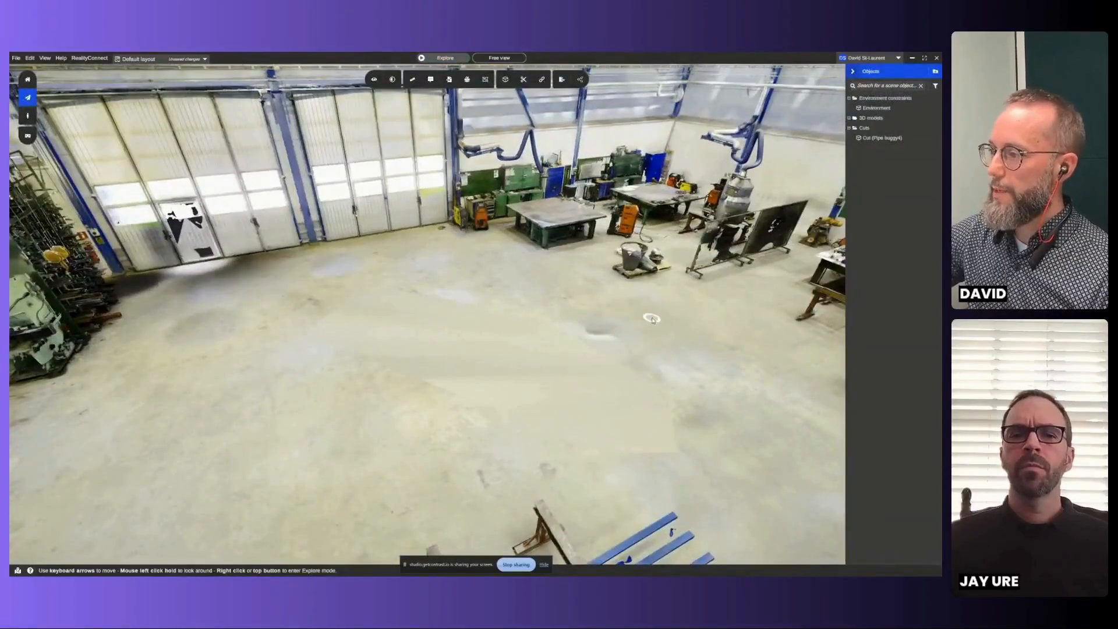
left_click(870, 141)
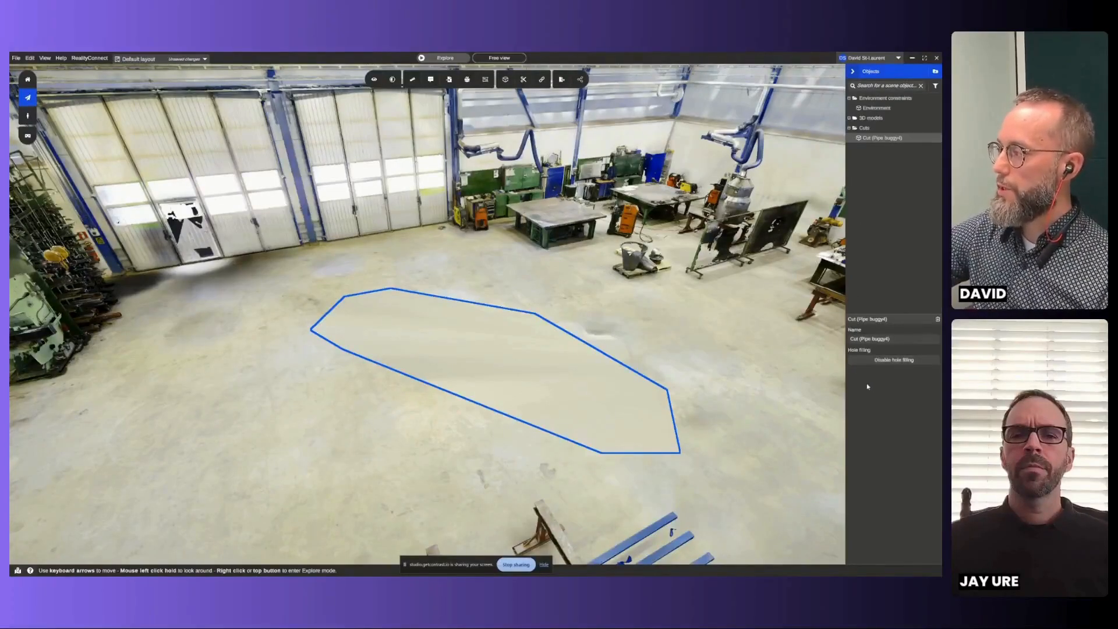
- Disable hole filling on the pipe buggy cut
left_click(872, 361)
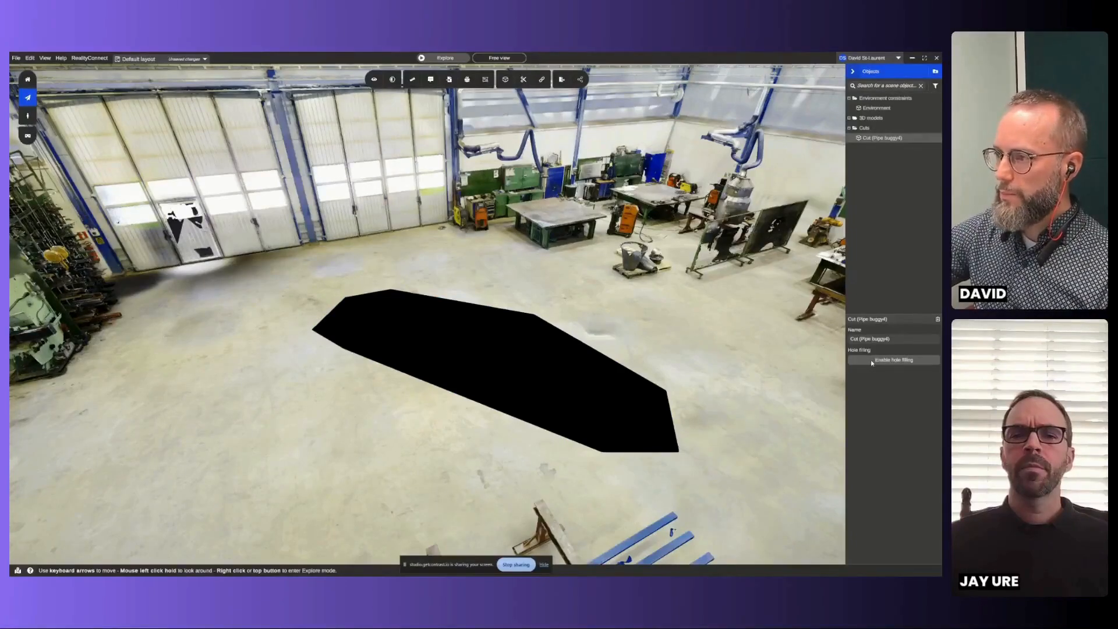
left_click(871, 361)
left_click(872, 362)
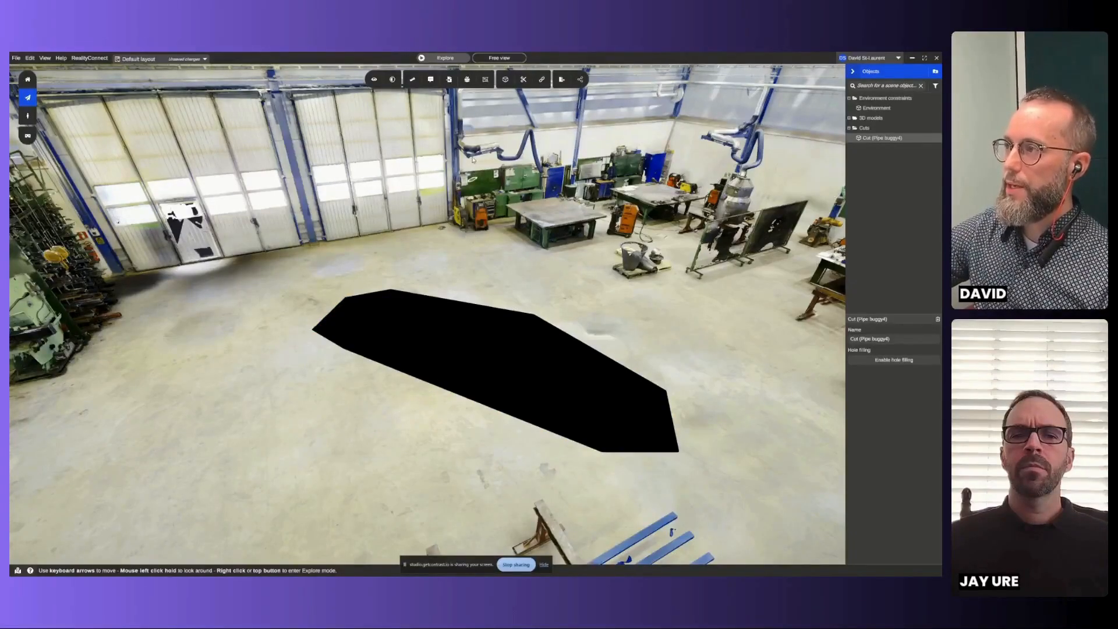
- Draw an eight-point plane from the 3D library on the floor, enclosing the entire black hole left by the cut
left_click(485, 80)
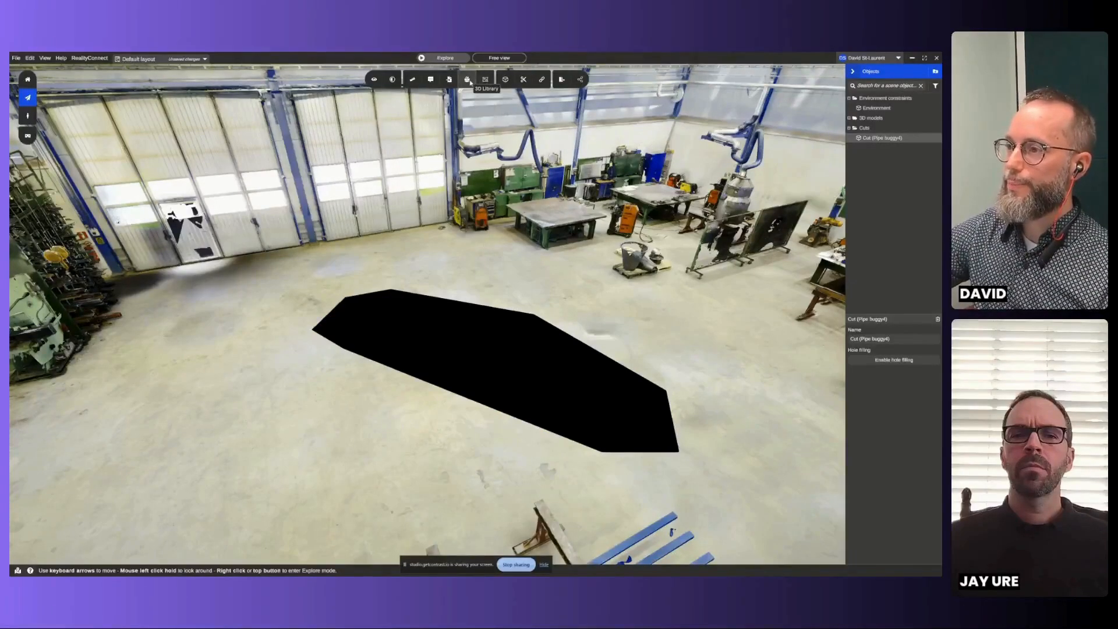
left_click(467, 79)
scroll(127, 307, "up", 5)
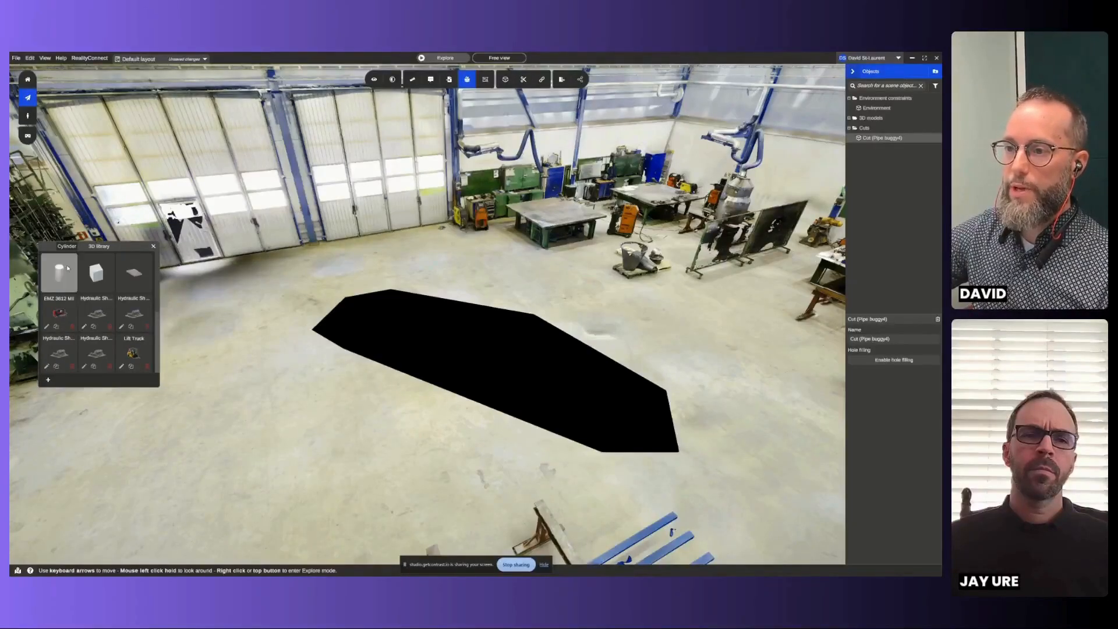
left_click(126, 272)
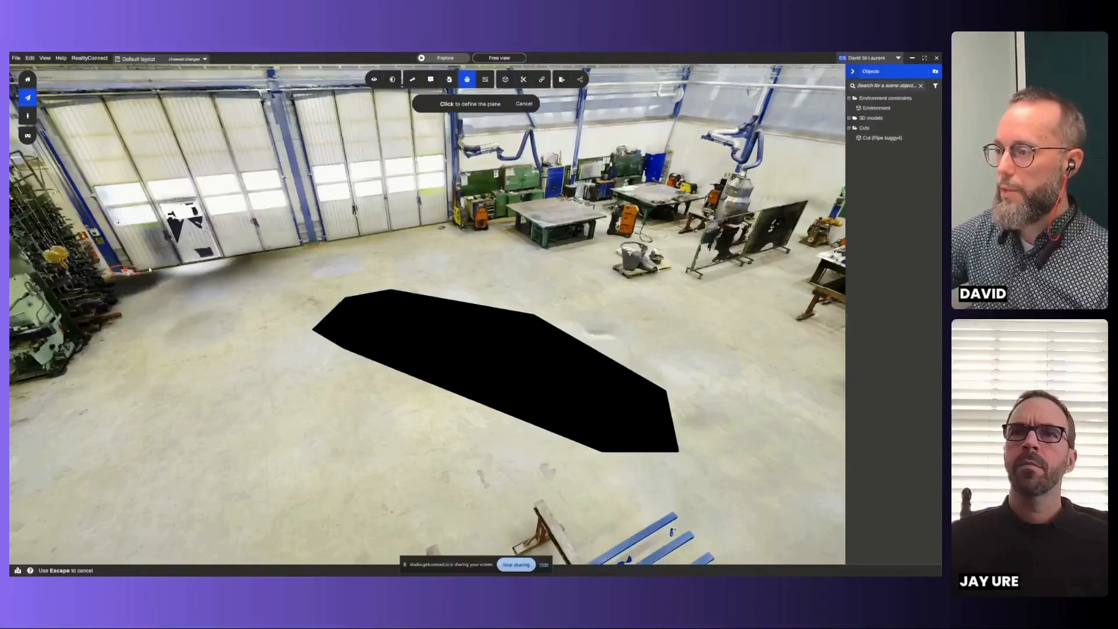
left_click(414, 277)
left_click(627, 328)
left_click(681, 399)
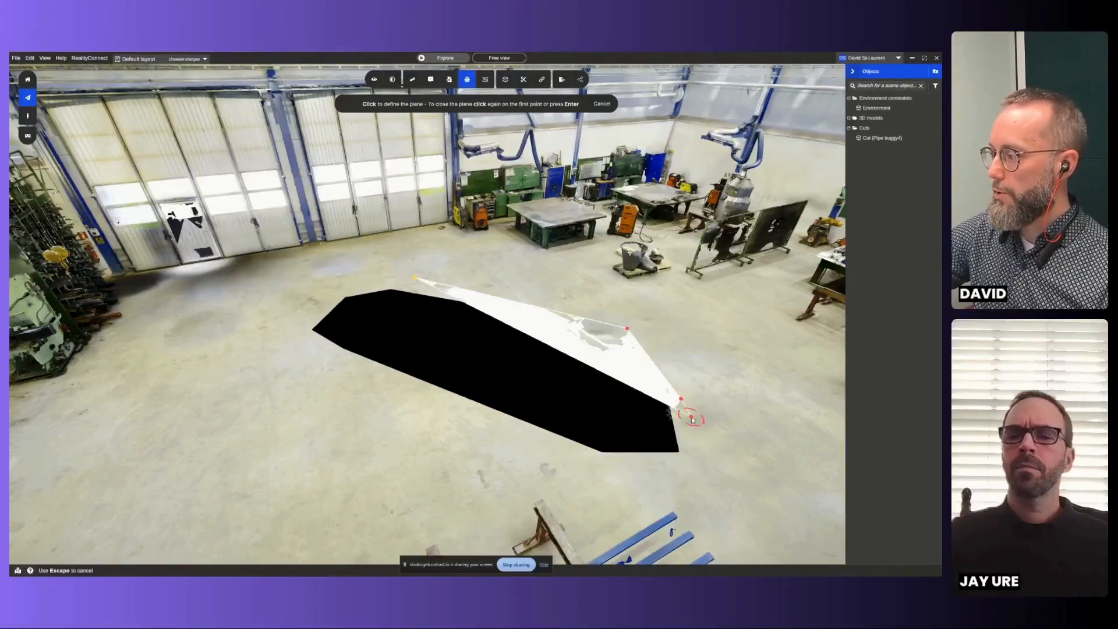
left_click(696, 474)
left_click(558, 469)
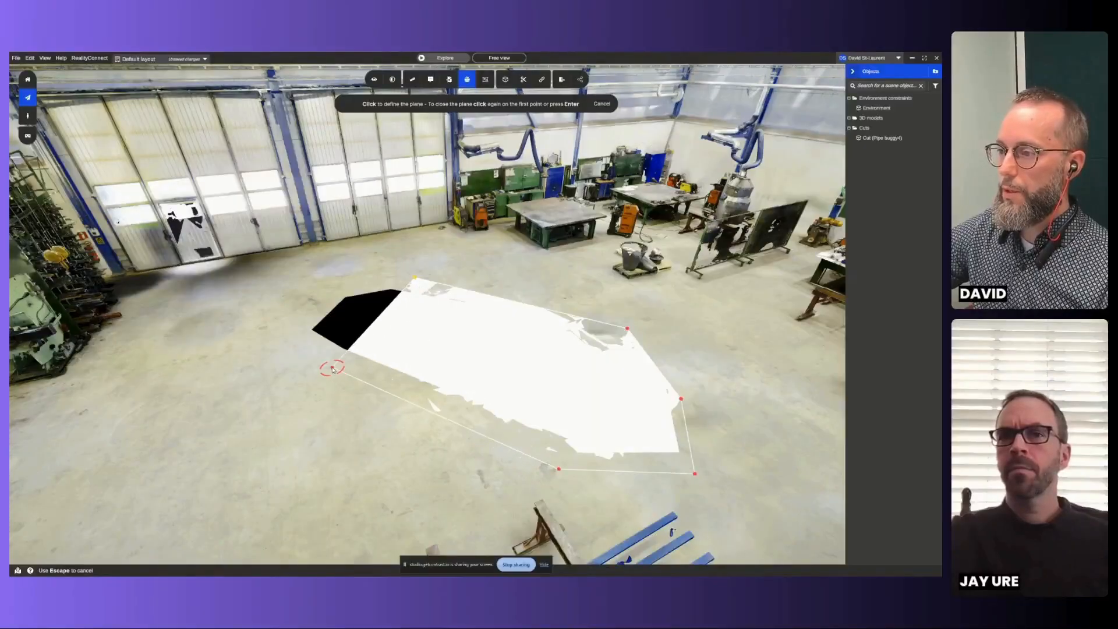
left_click(332, 368)
left_click(296, 325)
left_click(328, 288)
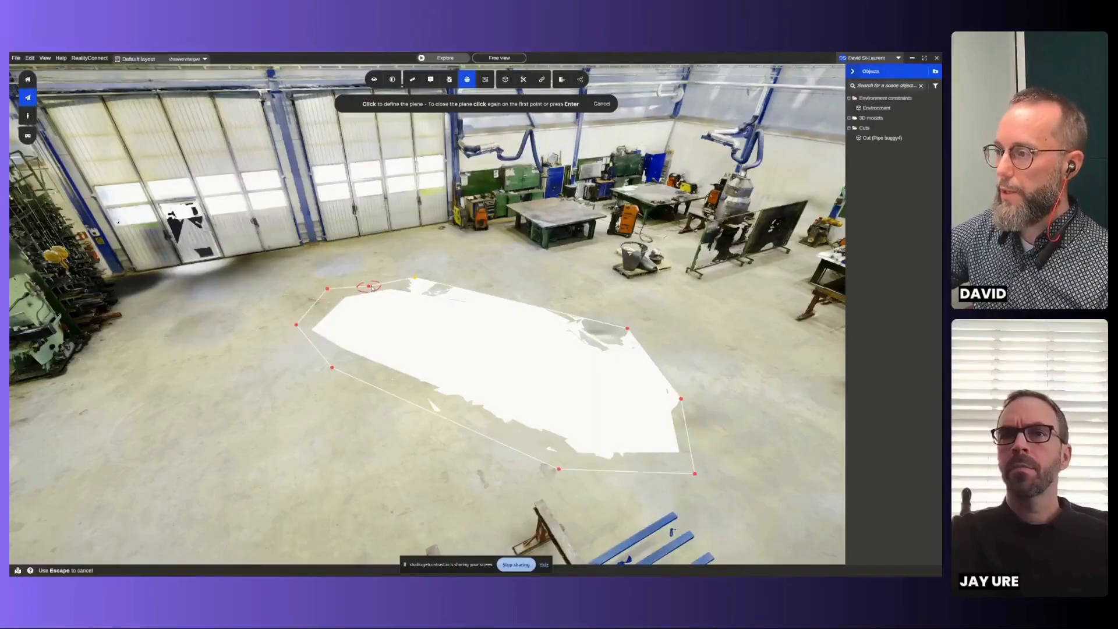
left_click(415, 278)
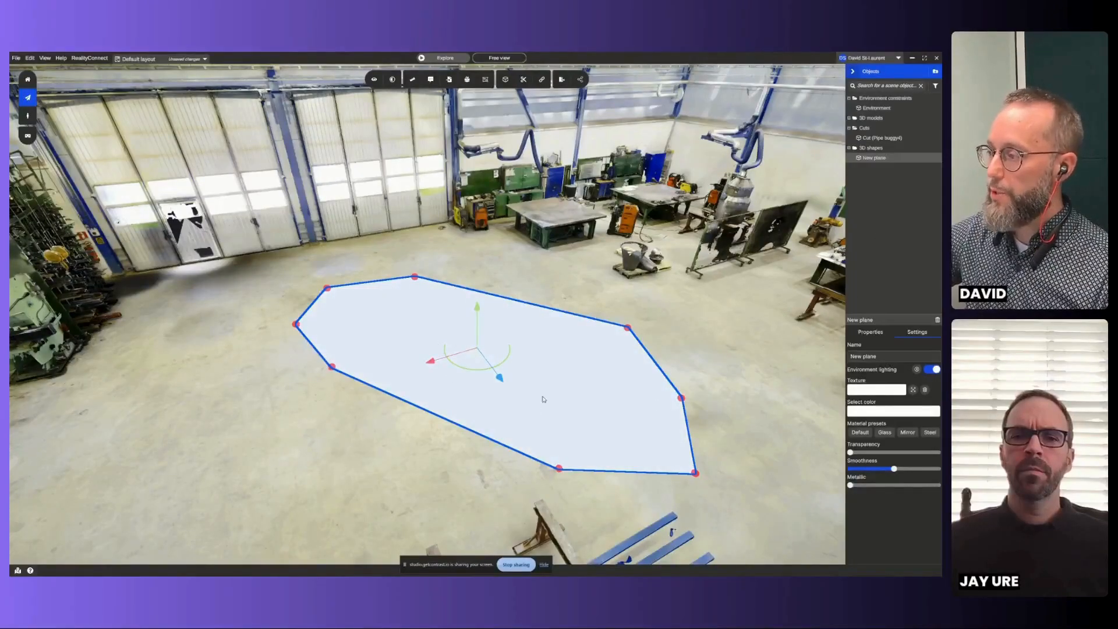
- Set the new plane's color by sampling the scanned floor, first beside the plane, finally near the green workbench
left_click(881, 412)
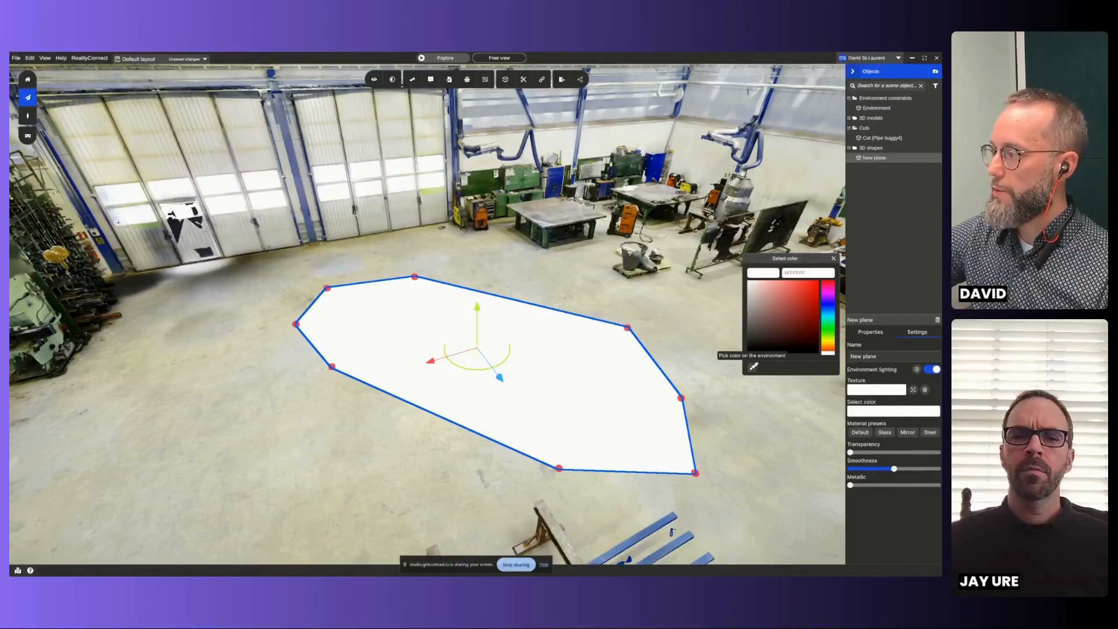
left_click(753, 366)
left_click(267, 336)
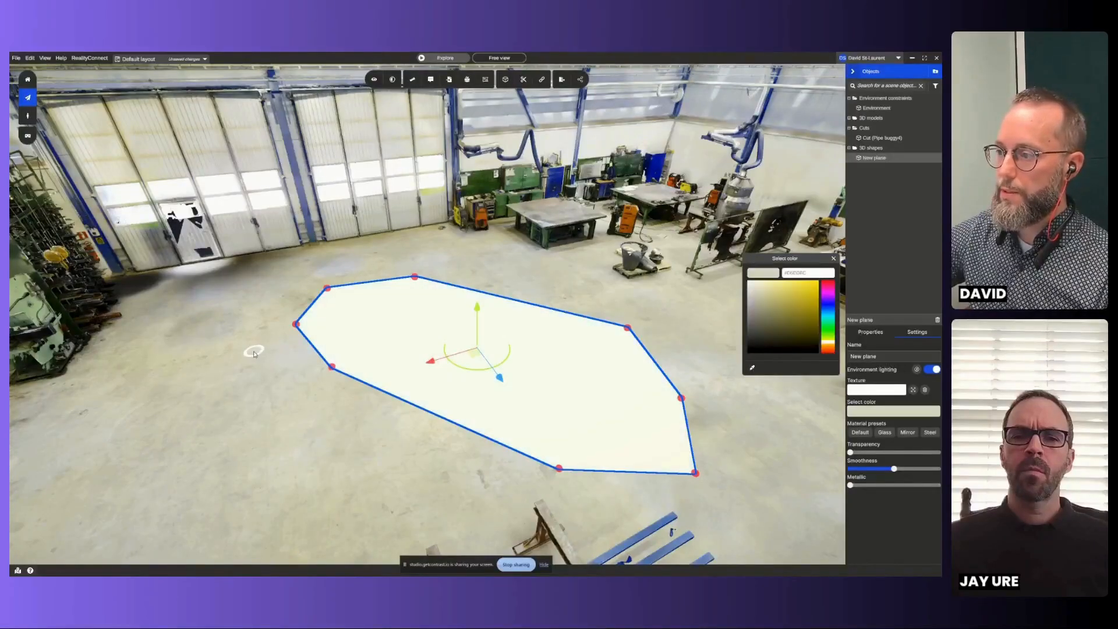
left_click(753, 368)
left_click(534, 252)
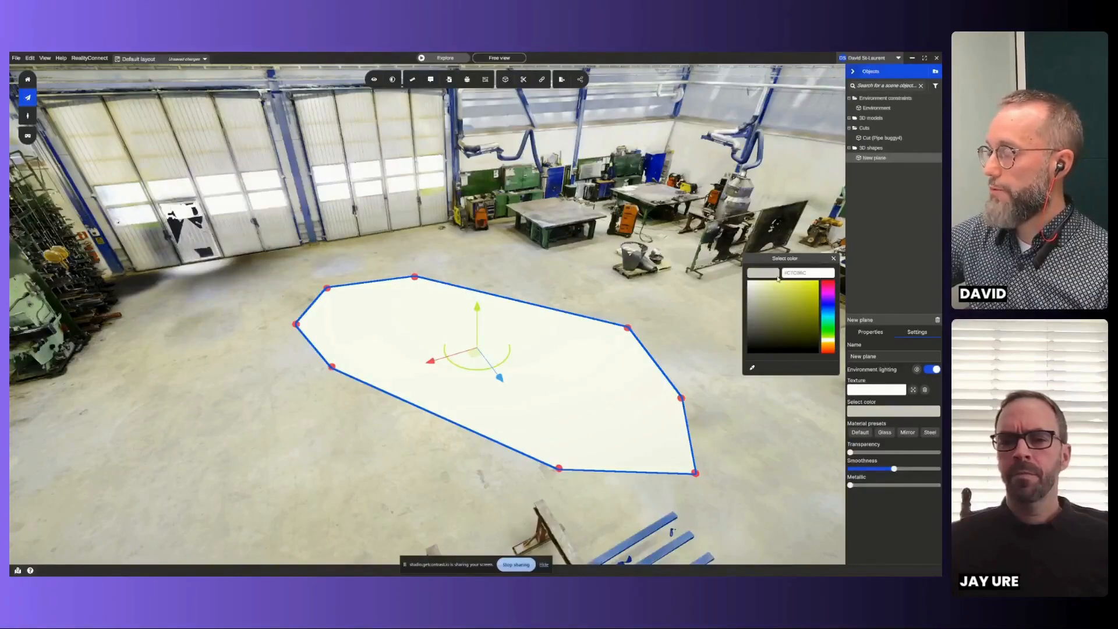
left_click(834, 258)
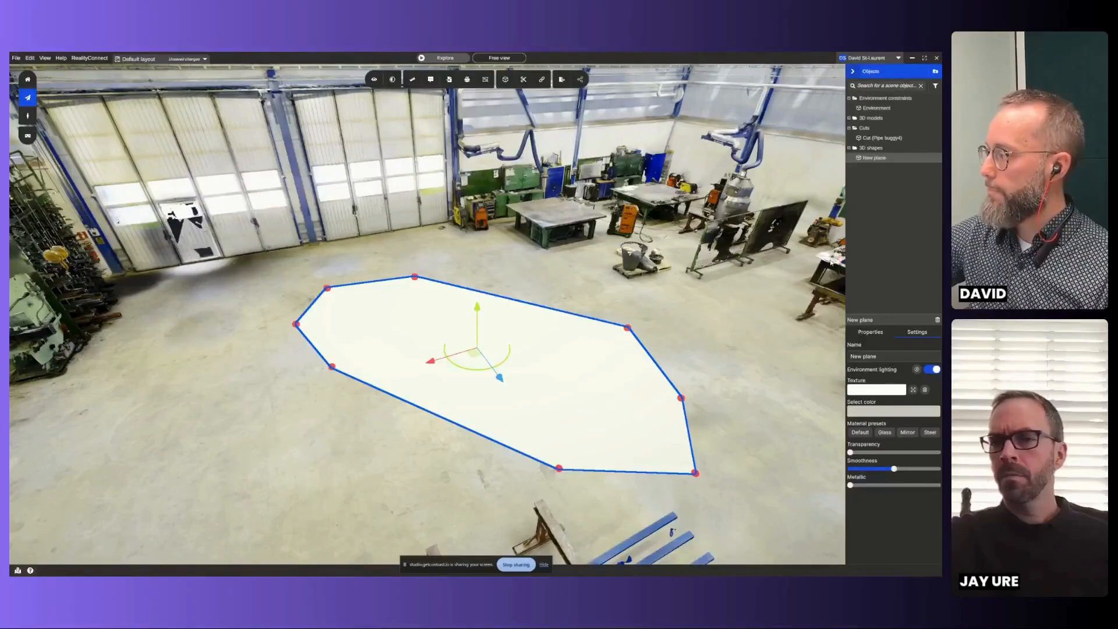
- Apply the first saved material as the plane's texture and stretch it across the whole plane instead of tiling it
left_click(866, 390)
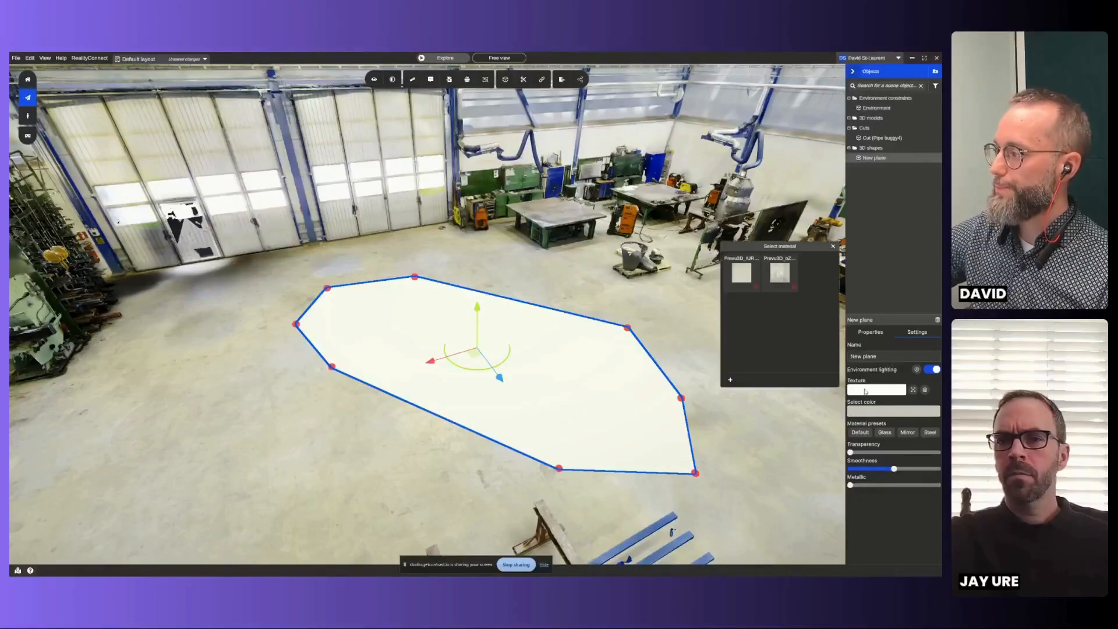
left_click(743, 271)
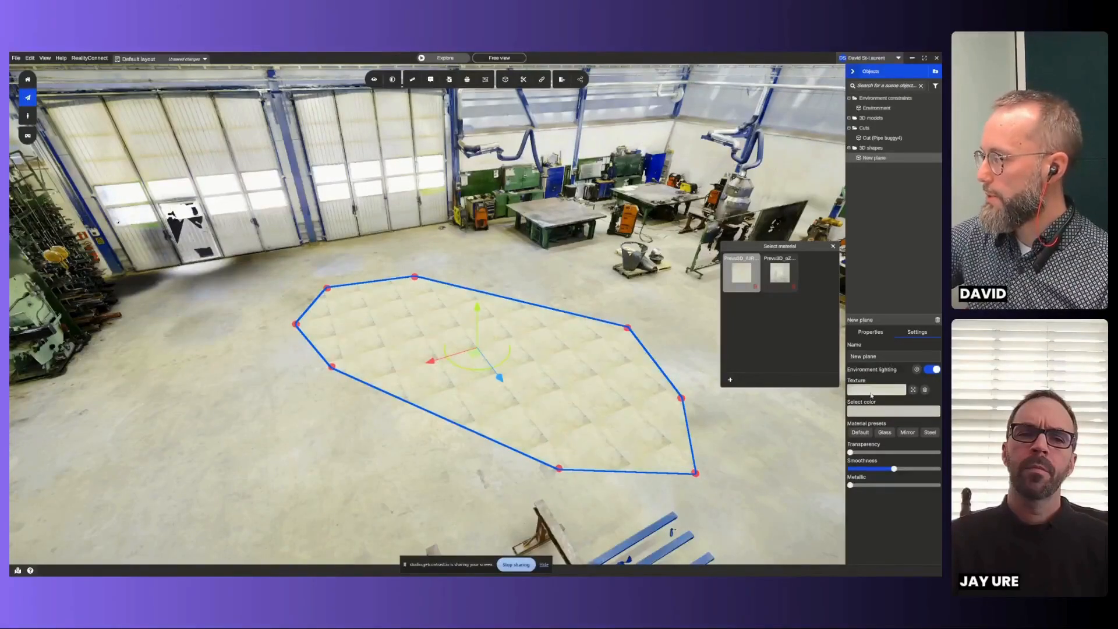
left_click(912, 390)
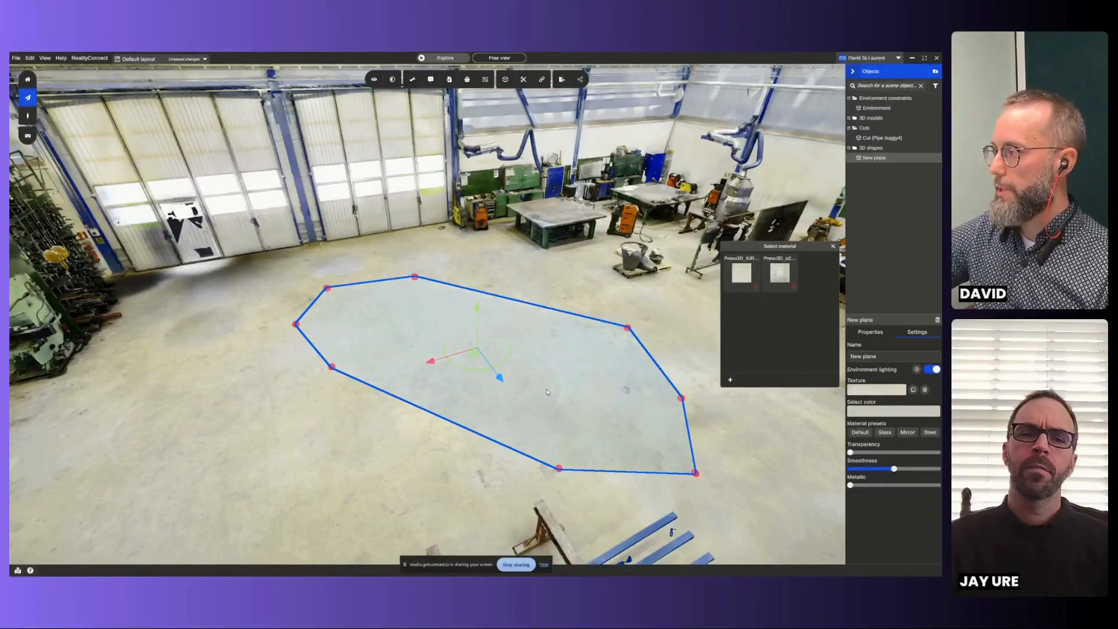
left_click(833, 247)
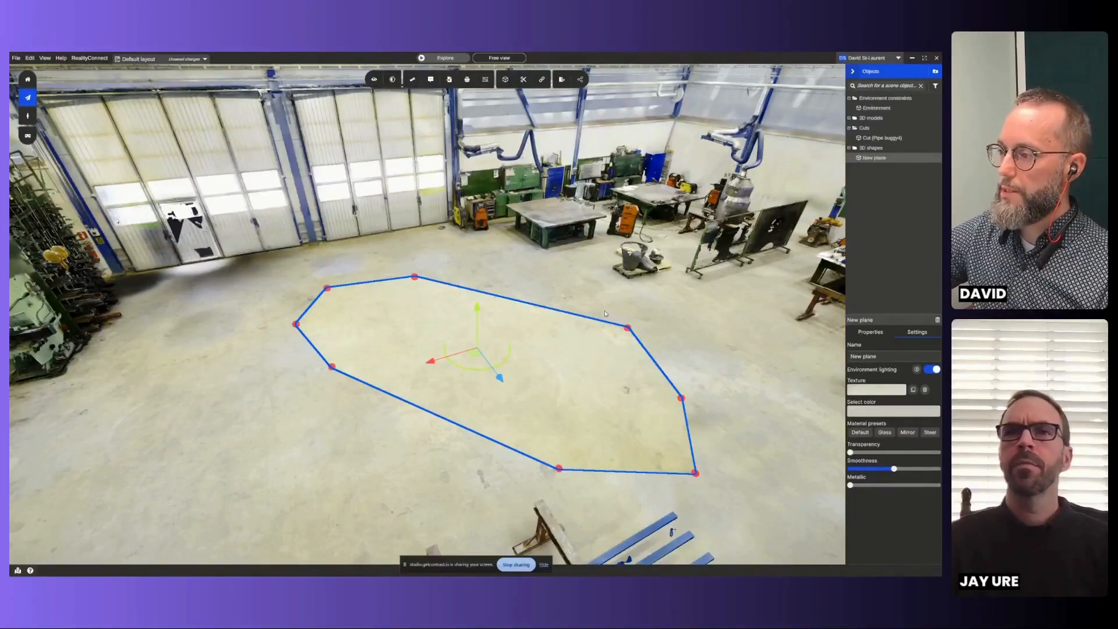
- Check the textured plane from a lower viewpoint and lock it against changes
left_click(336, 407)
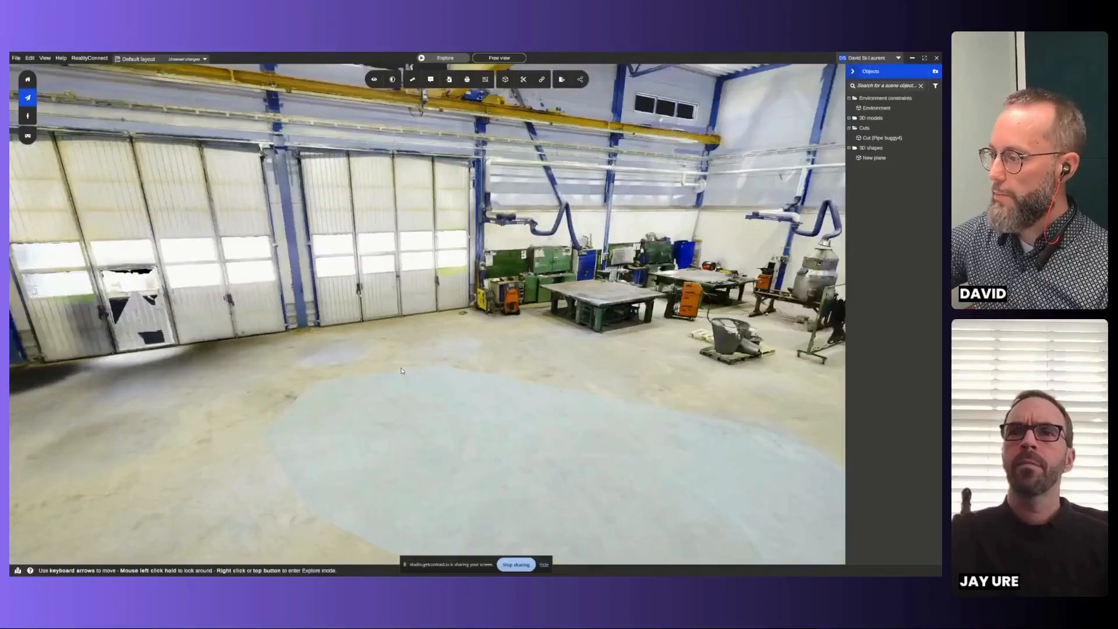
left_click(529, 420)
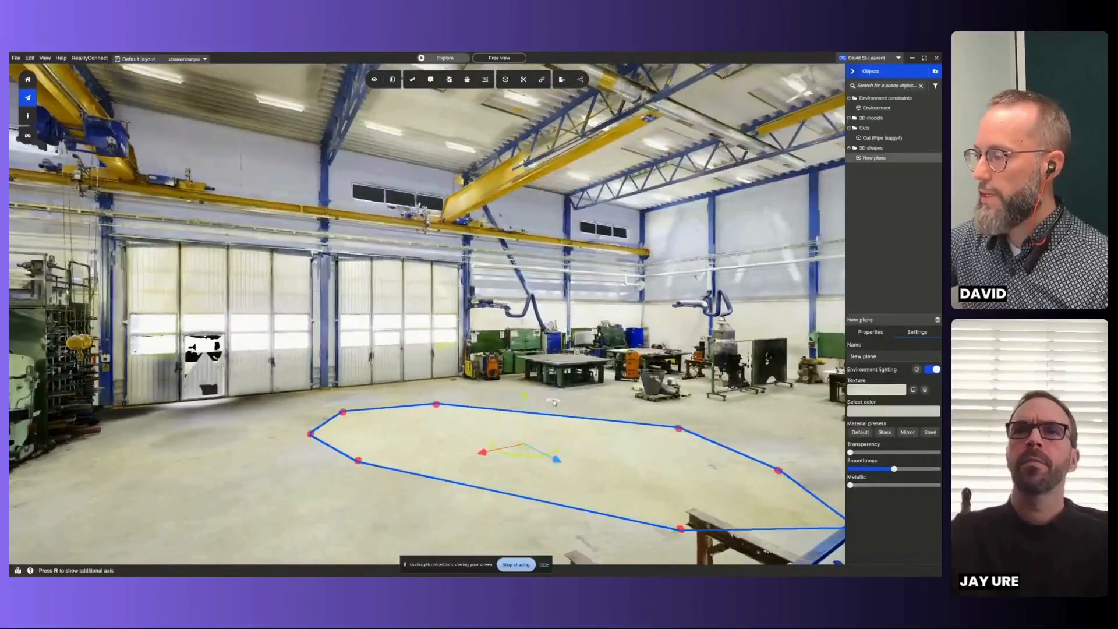
right_click(554, 400)
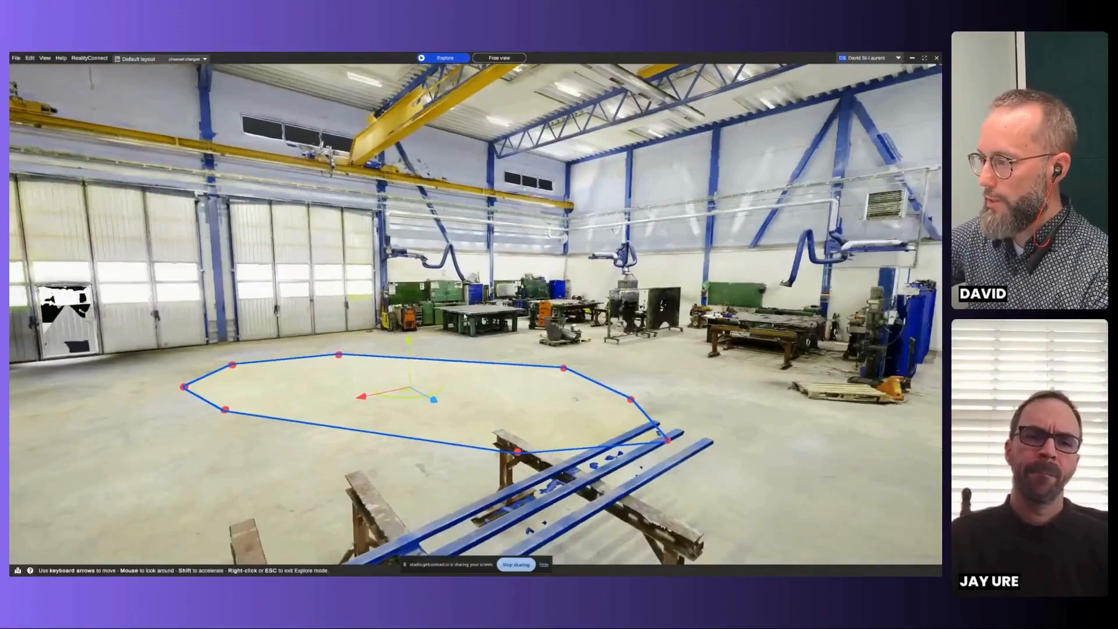
right_click(531, 393)
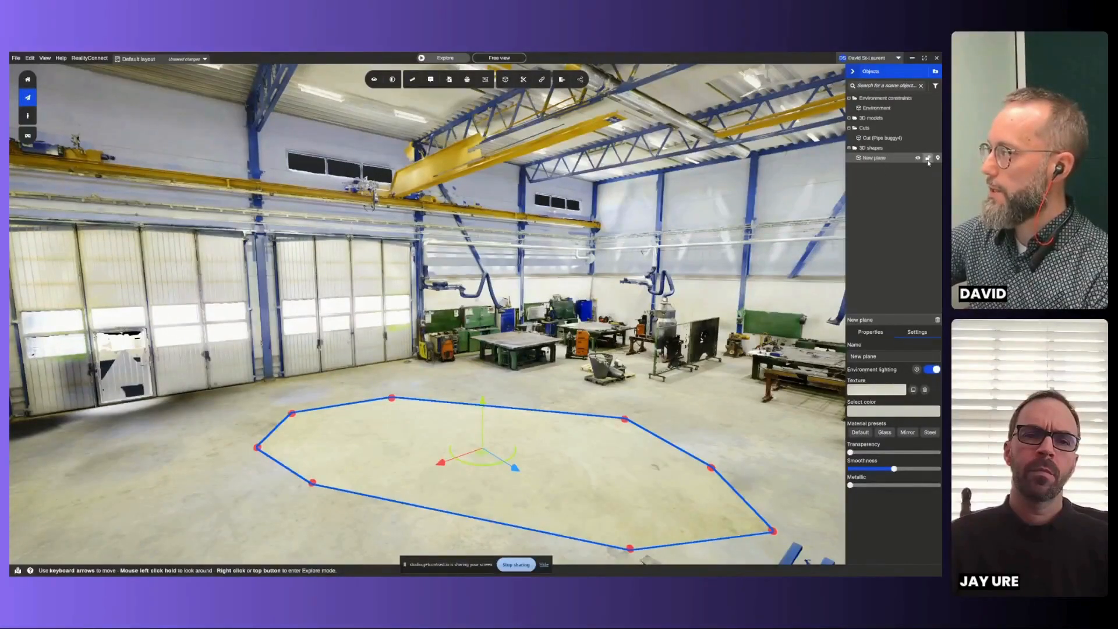
left_click(928, 159)
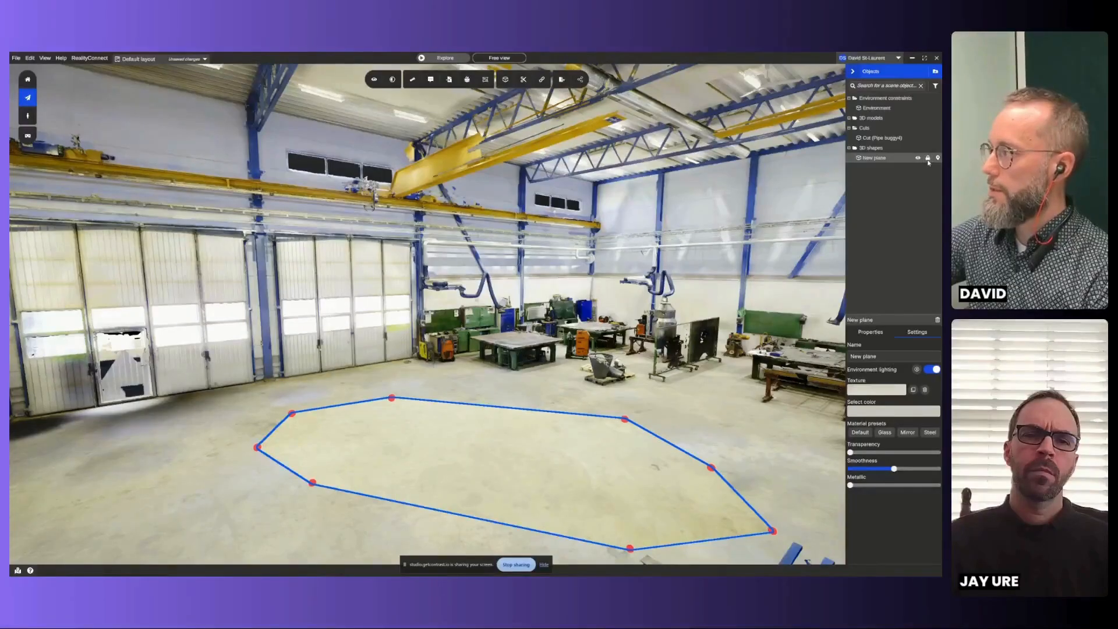
- Examine how the locked plane blends with the surrounding workshop floor from several angles and distances
left_click(588, 396)
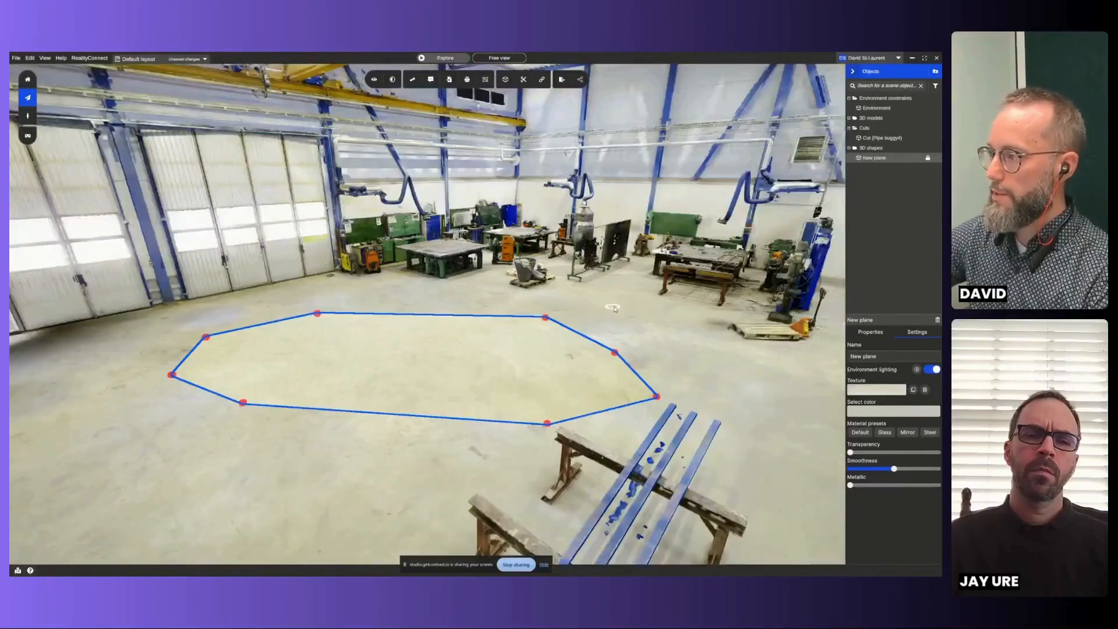
left_click(249, 418)
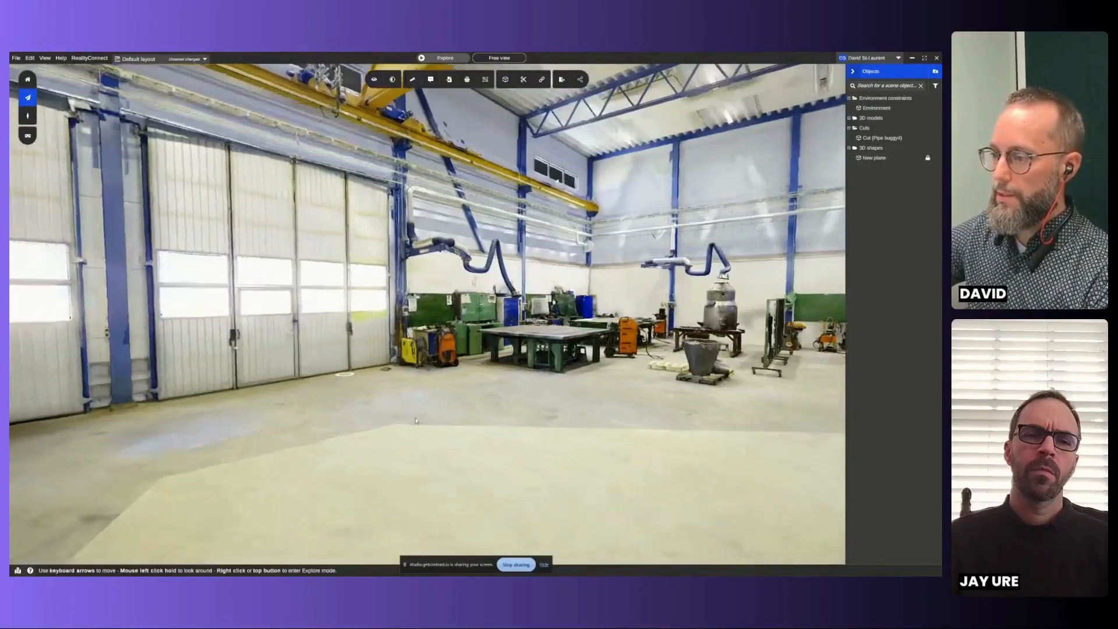
scroll(523, 459, "down", 3)
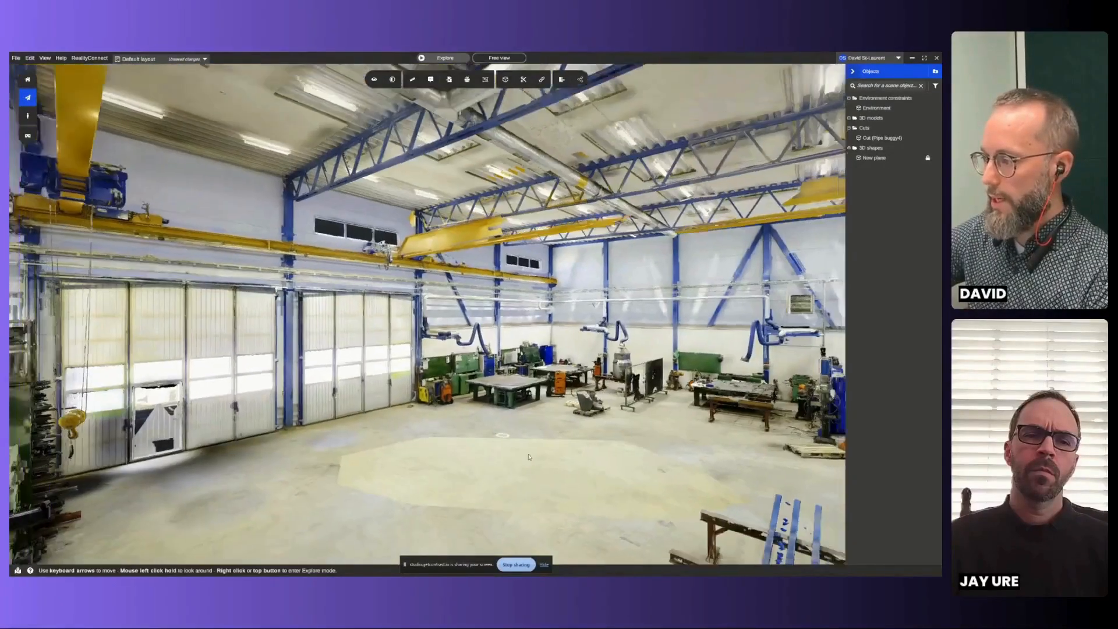
scroll(523, 460, "up", 6)
scroll(633, 405, "down", 6)
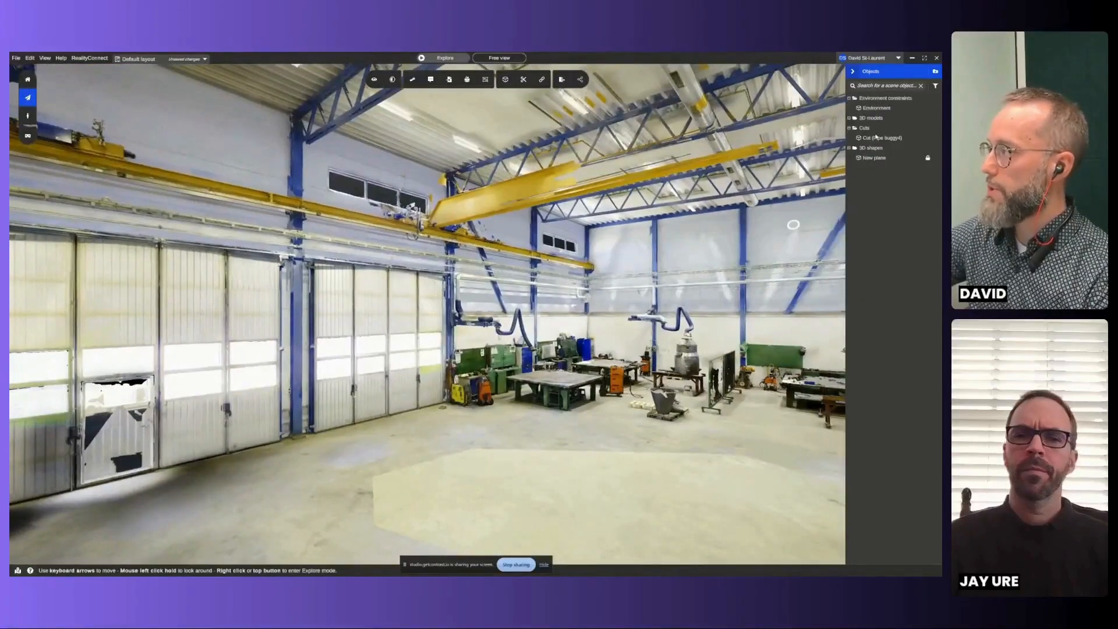
left_click(875, 158)
scroll(753, 439, "down", 4)
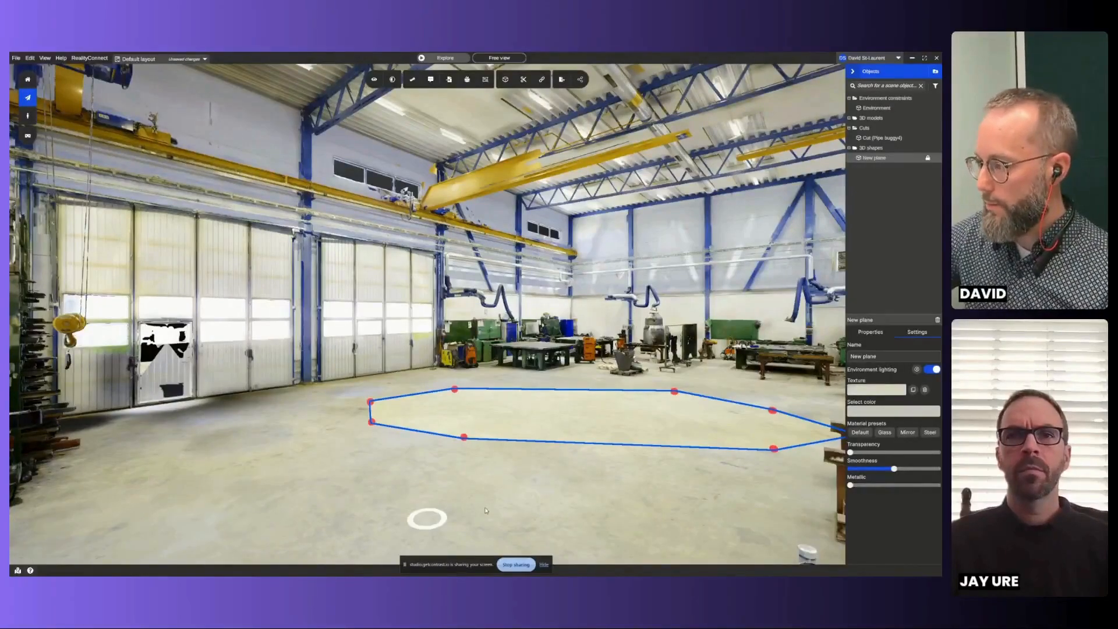
left_click(447, 519)
- Look over the rest of the workshop, including the machinery, pallets, cutting table and storage racks
scroll(563, 482, "down", 5)
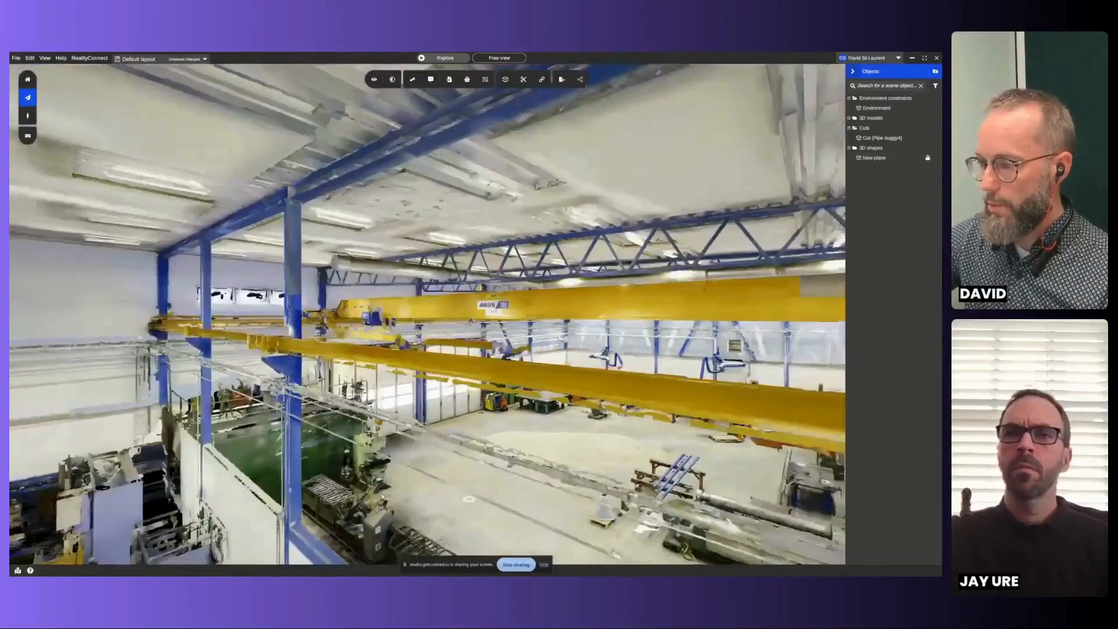
middle_click_drag(564, 482, 634, 298)
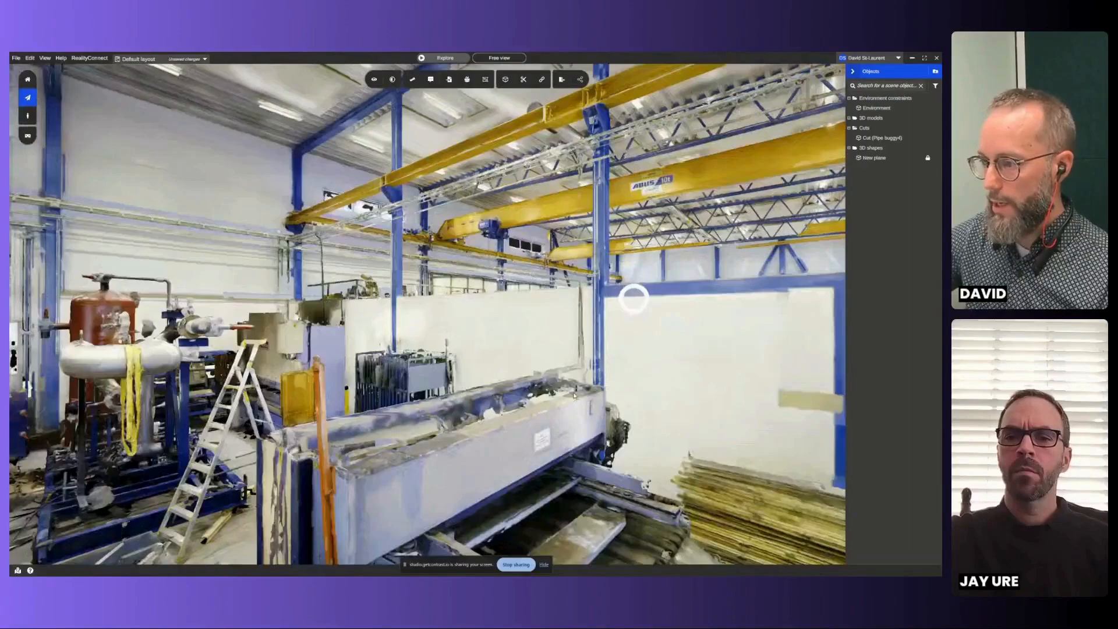
scroll(518, 370, "down", 5)
right_click(518, 370)
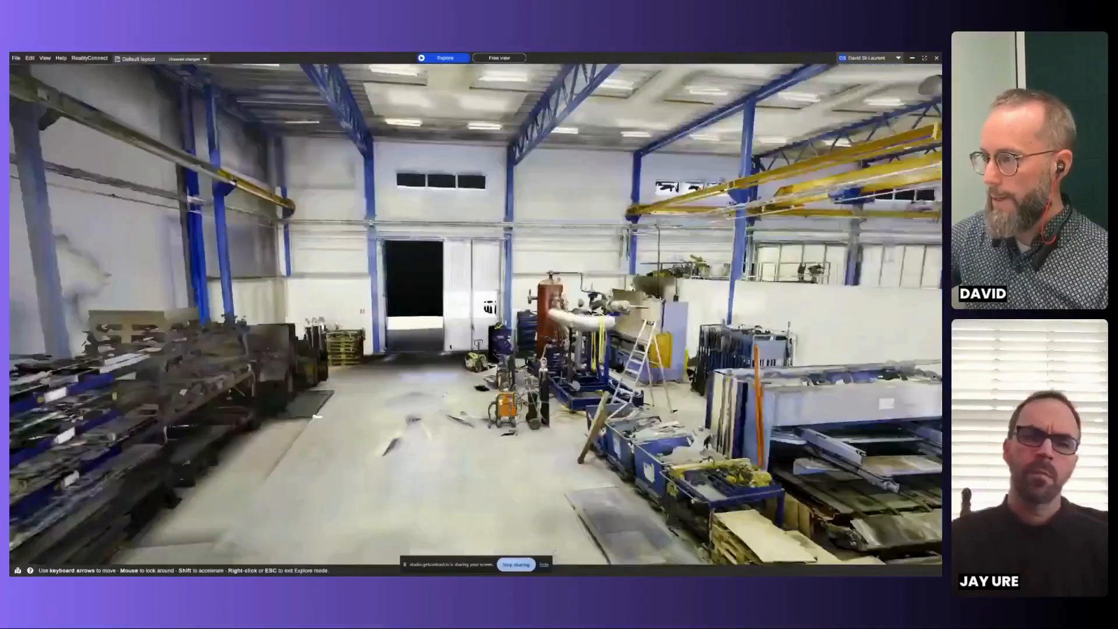
right_click(393, 315)
scroll(393, 314, "up", 5)
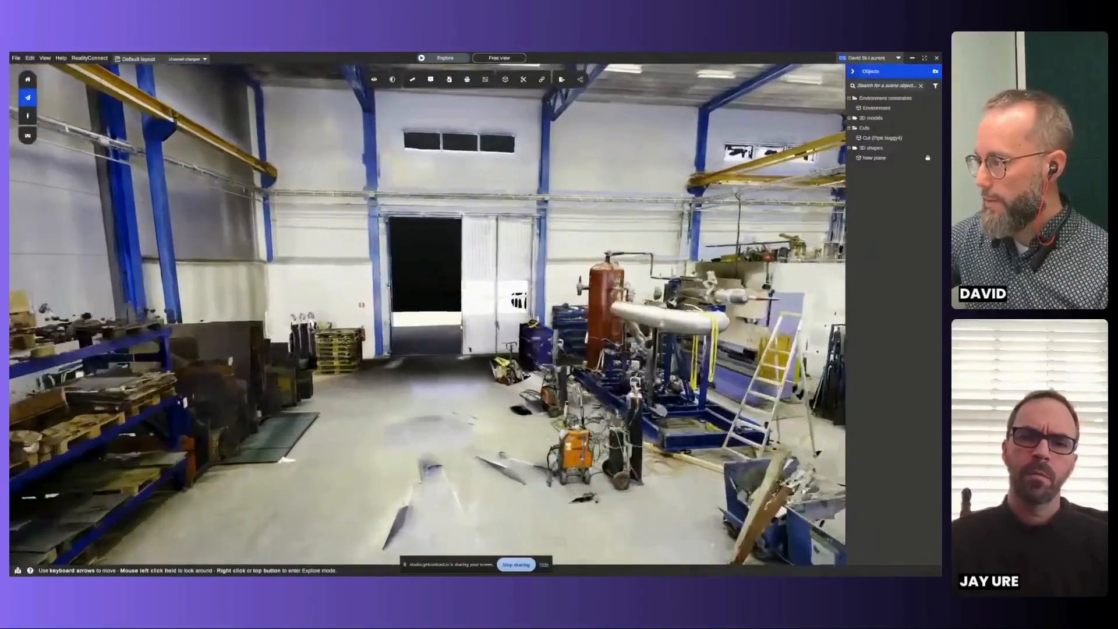
left_click_drag(730, 353, 348, 349)
scroll(357, 349, "down", 4)
left_click_drag(620, 279, 154, 303)
left_click_drag(640, 367, 362, 328)
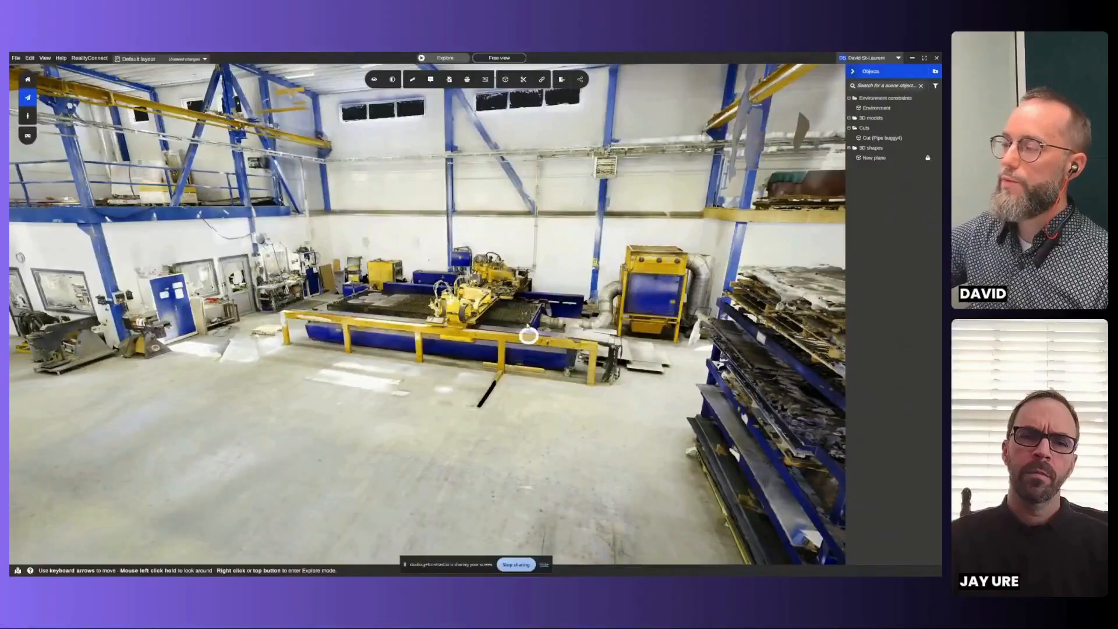
left_click_drag(518, 332, 652, 364)
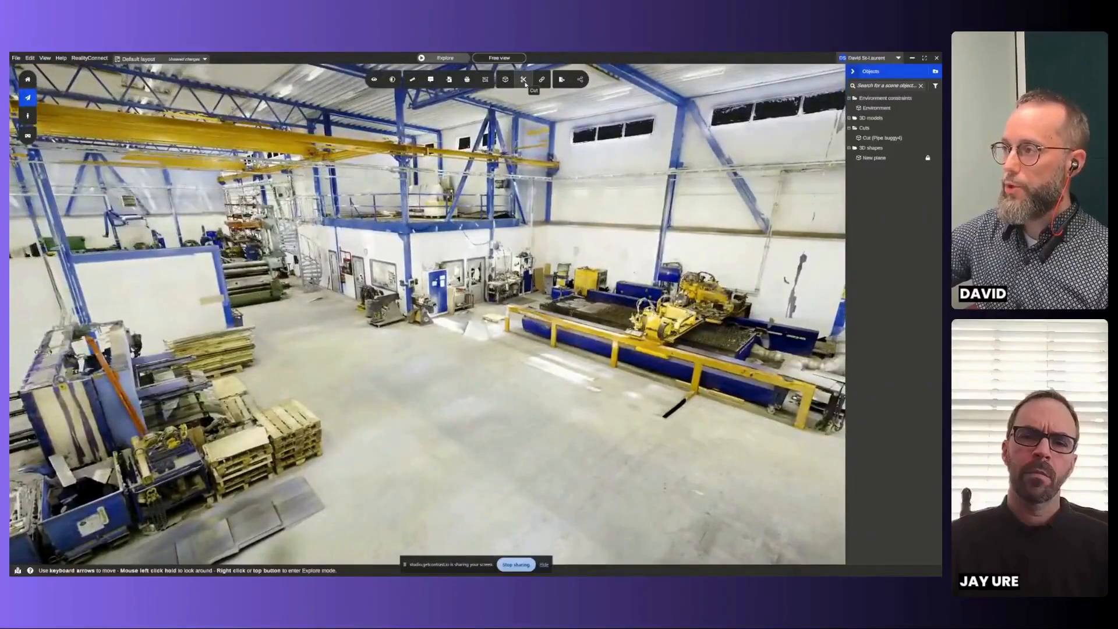
left_click_drag(406, 309, 541, 314)
key("Down")
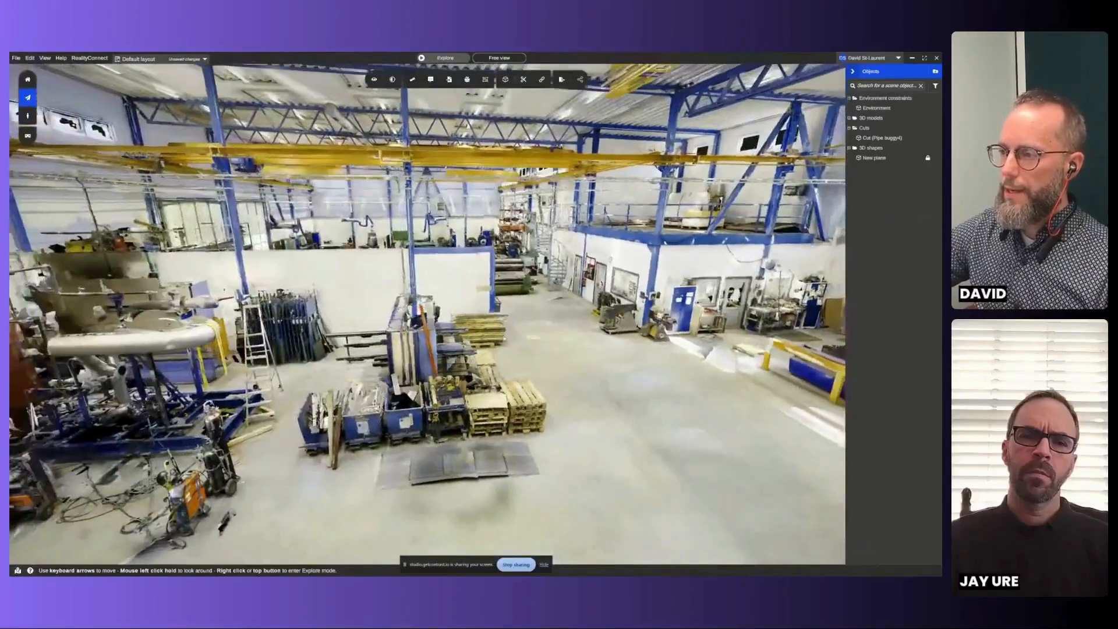
left_click_drag(454, 314, 539, 313)
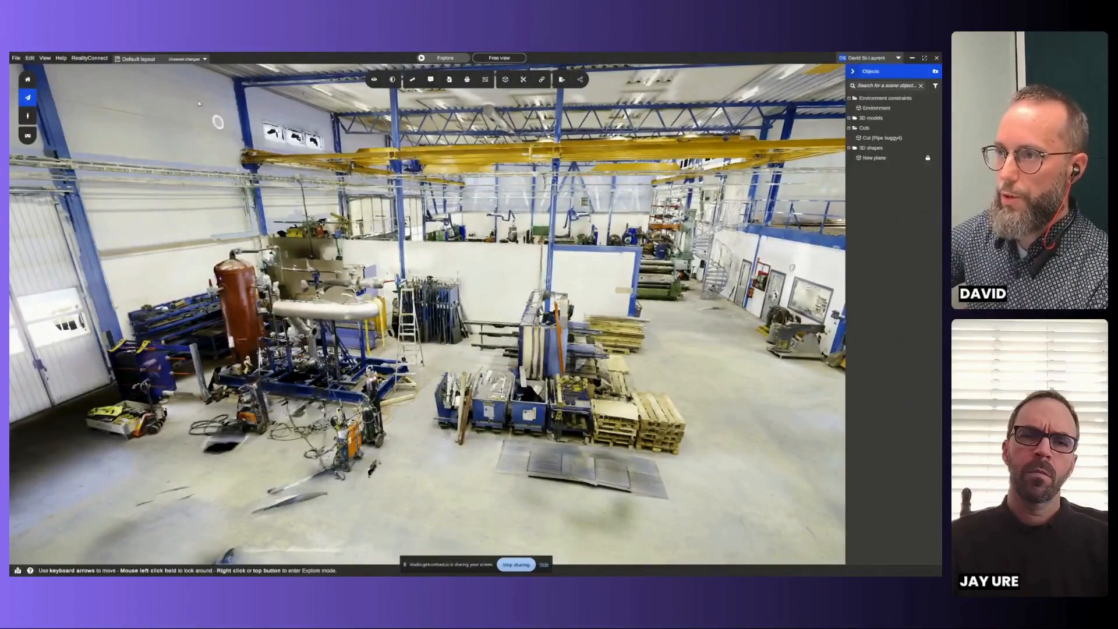
- Switch to the Shop Makeover3.1 layout without saving the changes to the current one
left_click(155, 59)
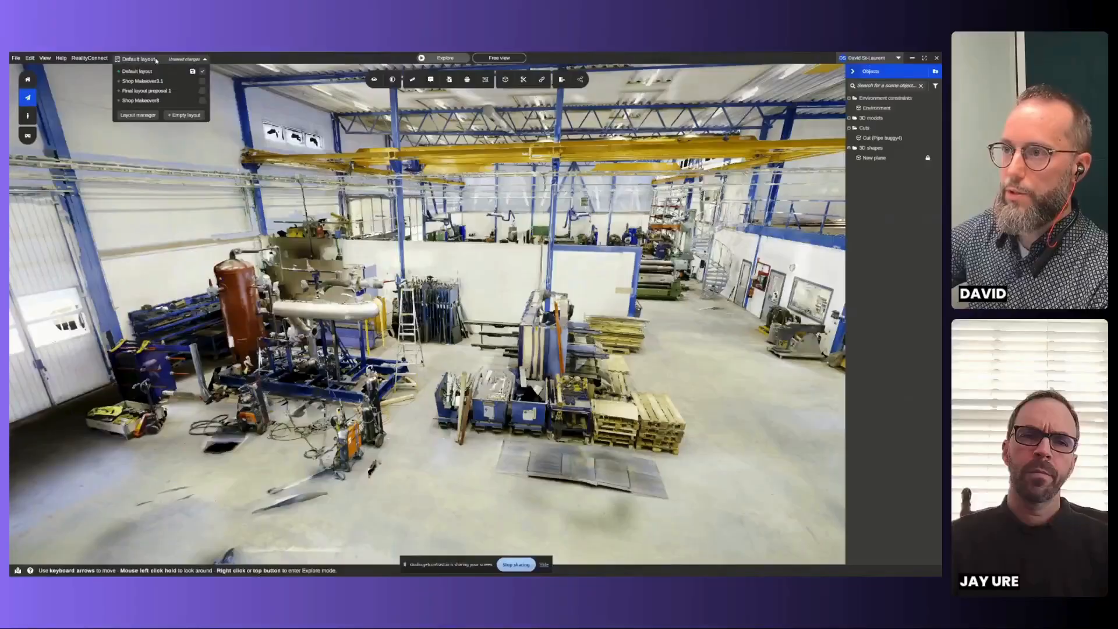
left_click(169, 81)
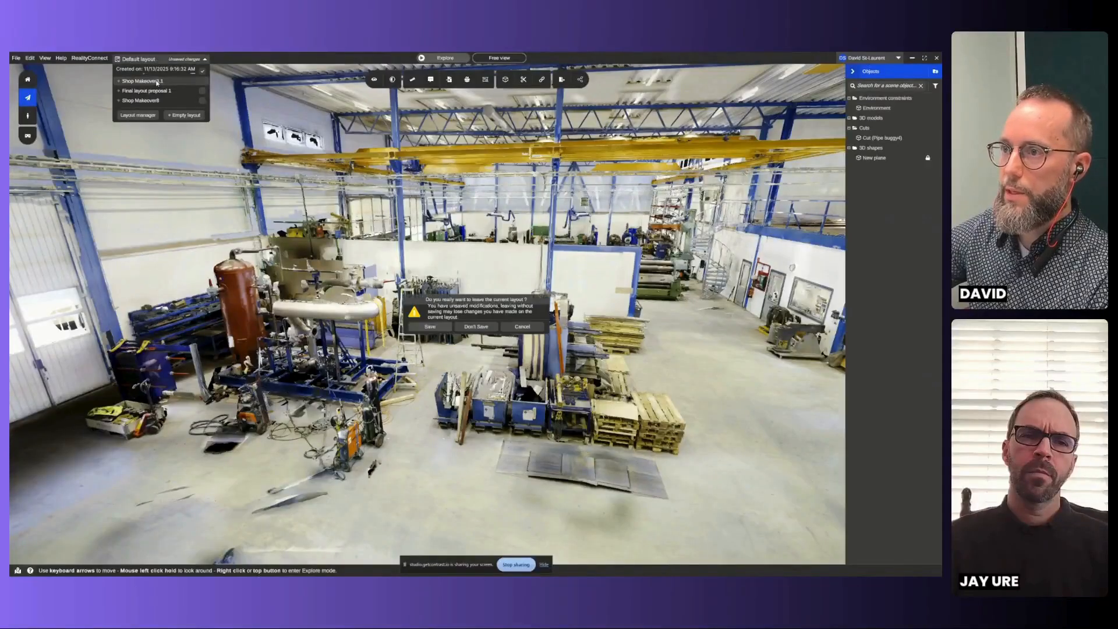
left_click(476, 333)
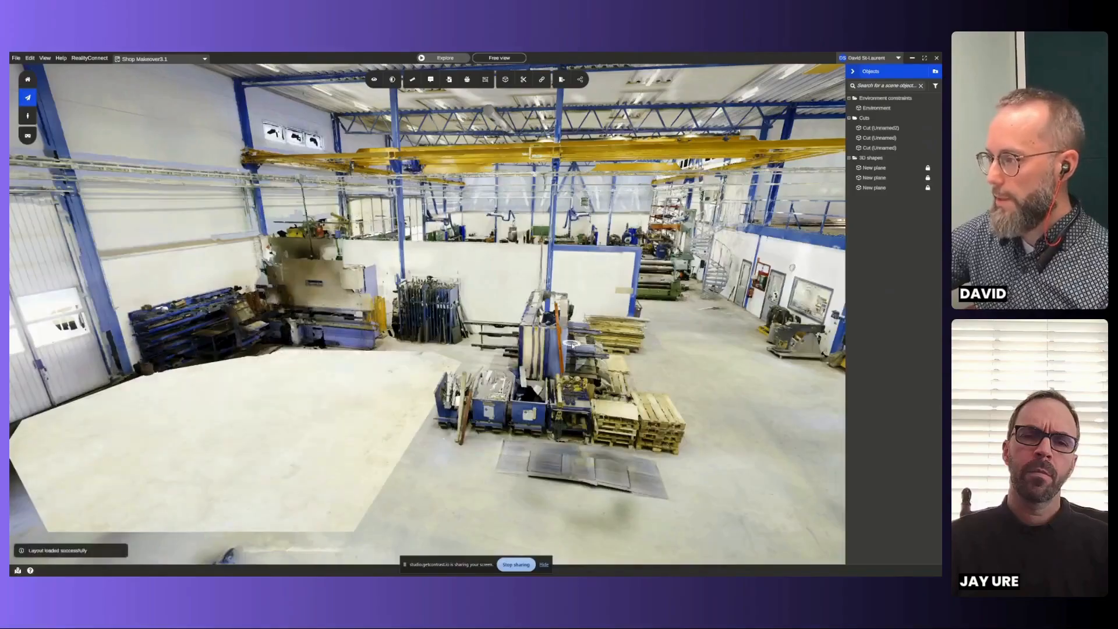
- Examine the patched floor areas and the equipment left around them in the loaded layout from several viewpoints
left_click_drag(573, 346, 477, 283)
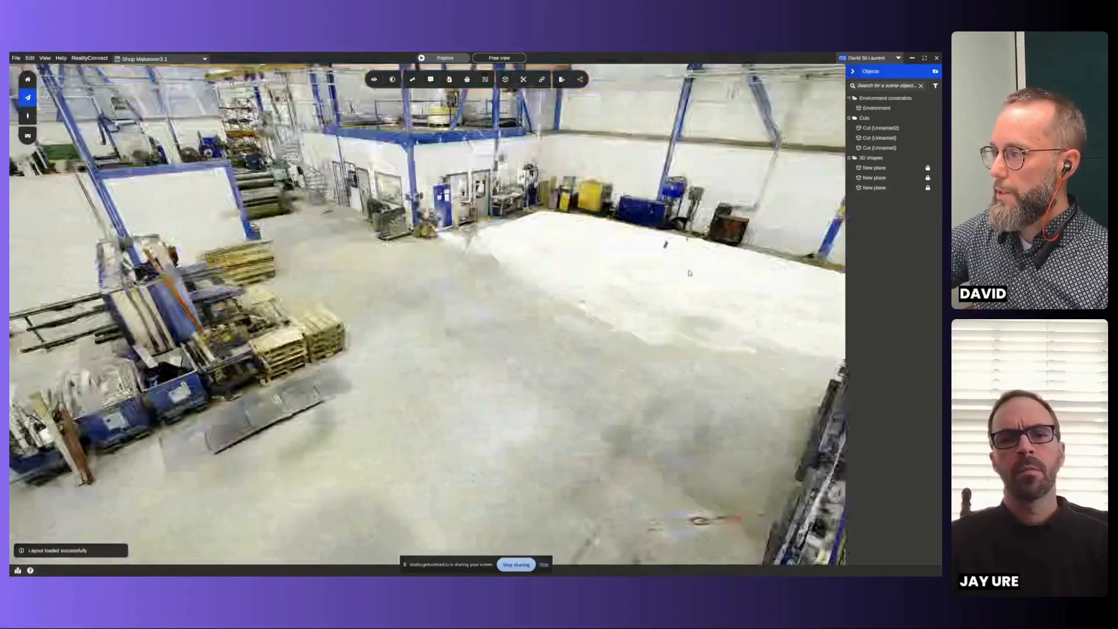
left_click_drag(215, 348, 477, 347)
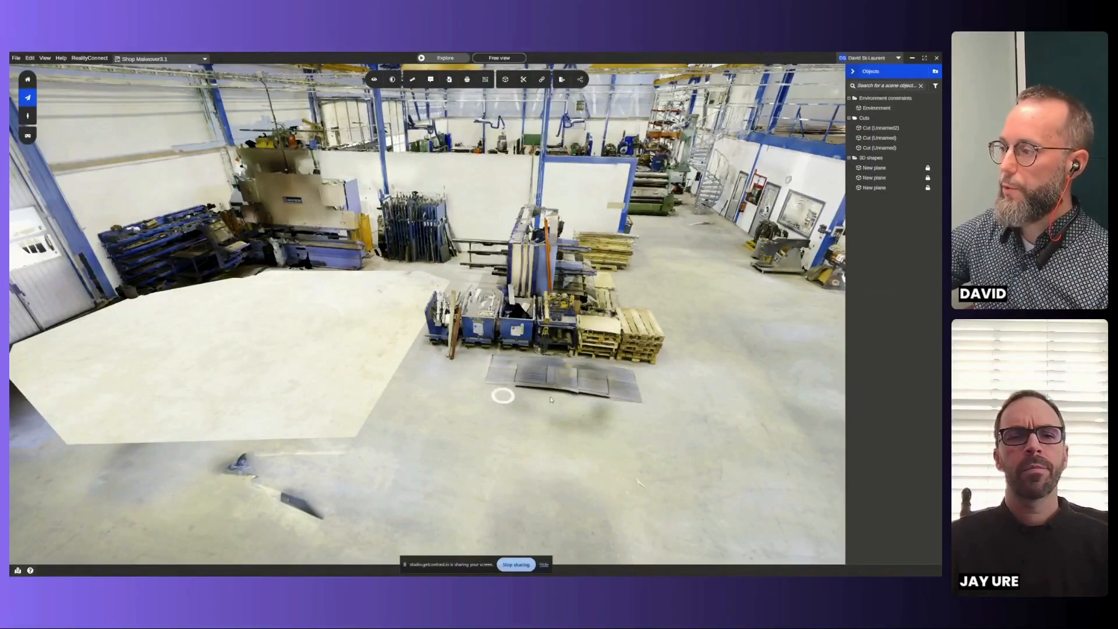
left_click_drag(701, 379, 621, 401)
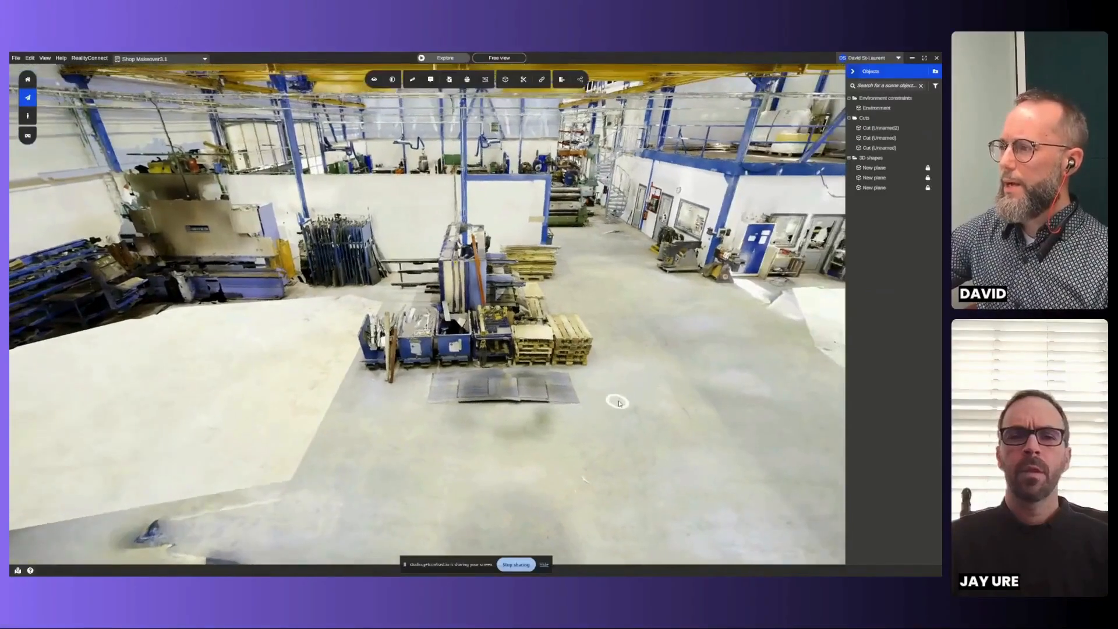
scroll(620, 400, "down", 3)
scroll(640, 339, "up", 3)
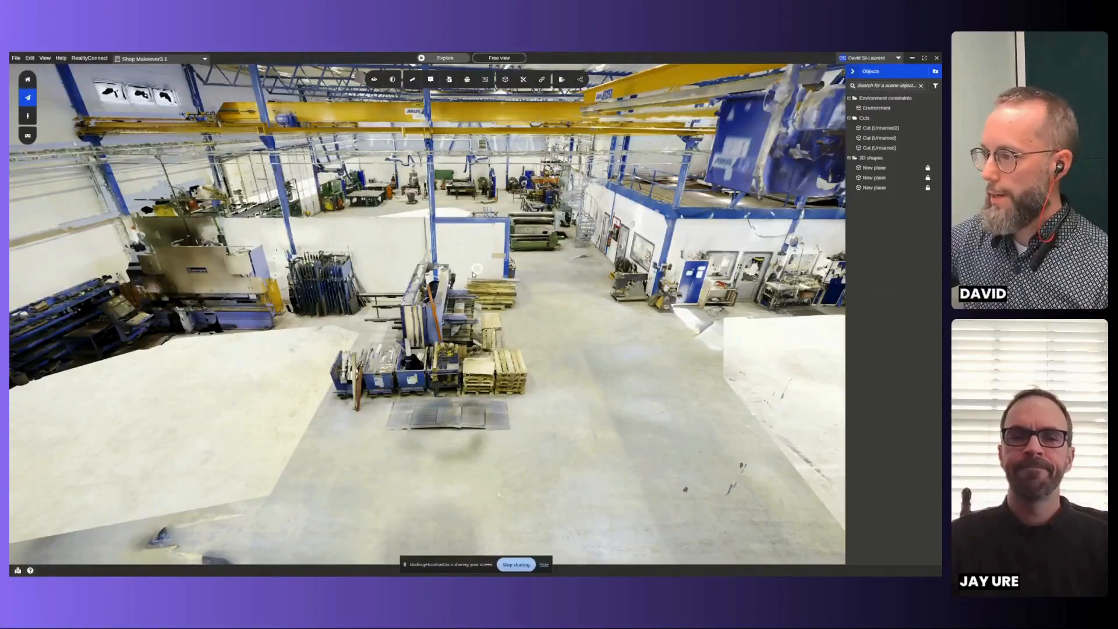
left_click_drag(473, 274, 508, 202)
scroll(526, 291, "up", 3)
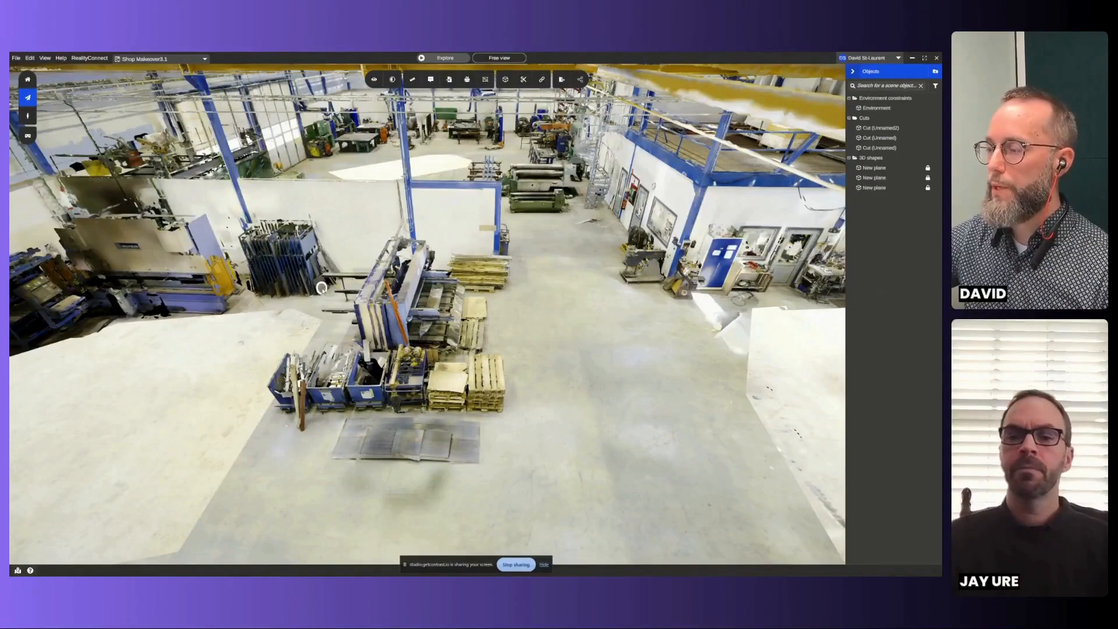
left_click(615, 353)
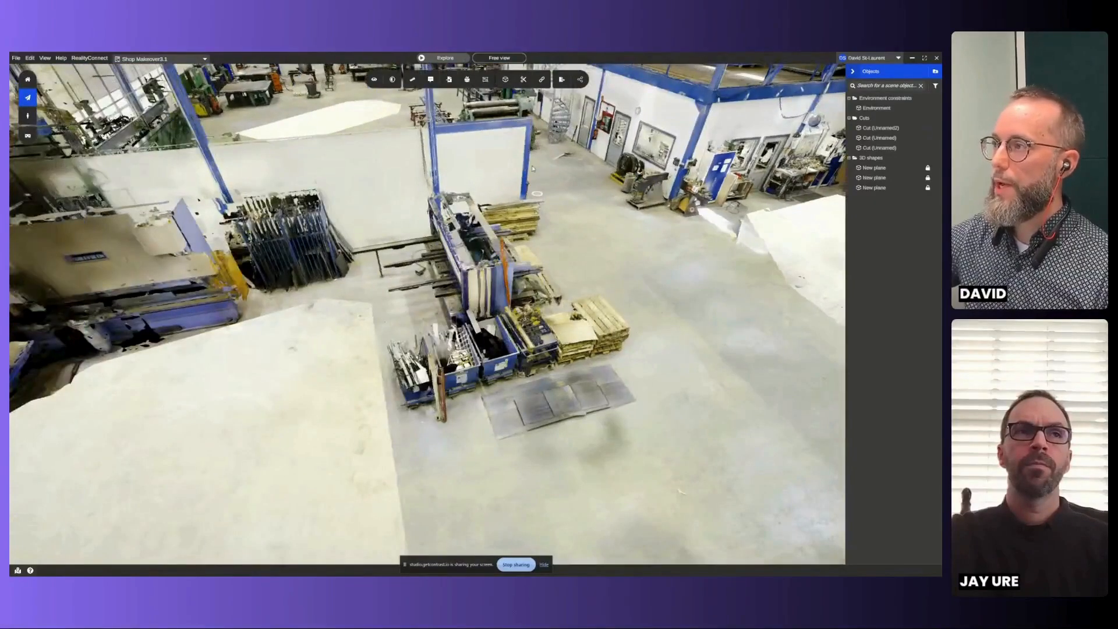
left_click(528, 80)
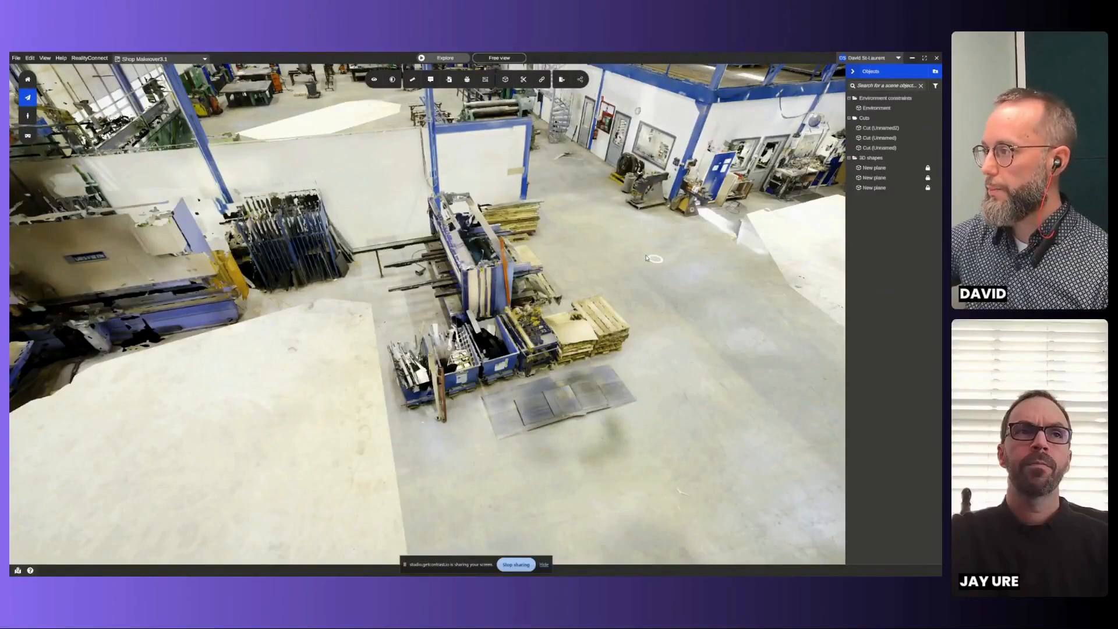
- Start a RealityAsset definition and place its selection box on the shear beside the blue bins
left_click_drag(647, 258, 406, 267)
left_click(485, 79)
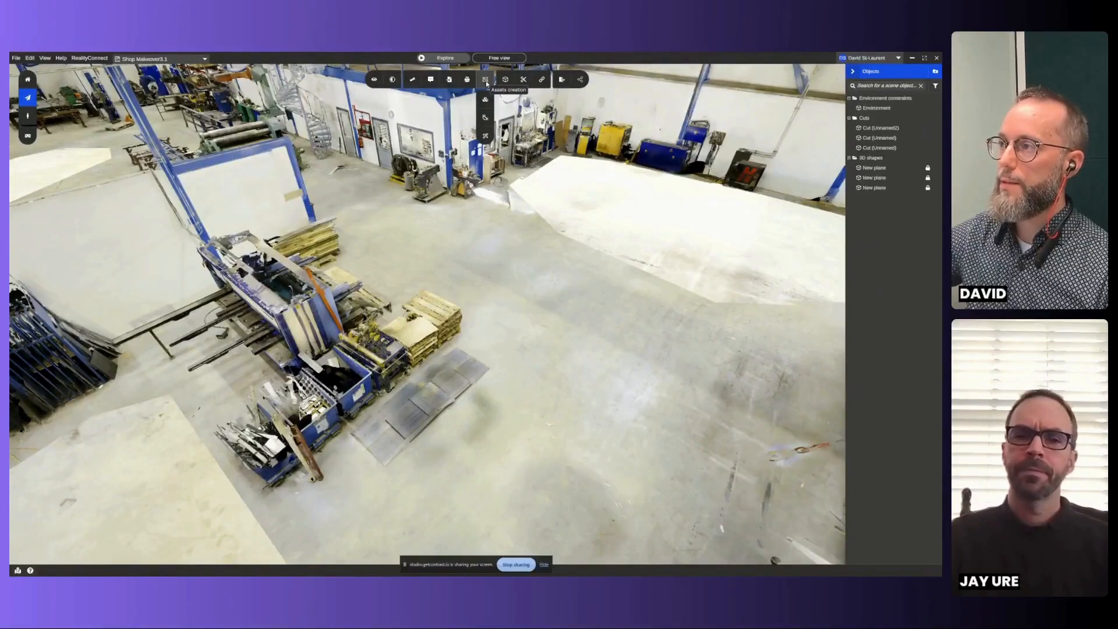
left_click(485, 100)
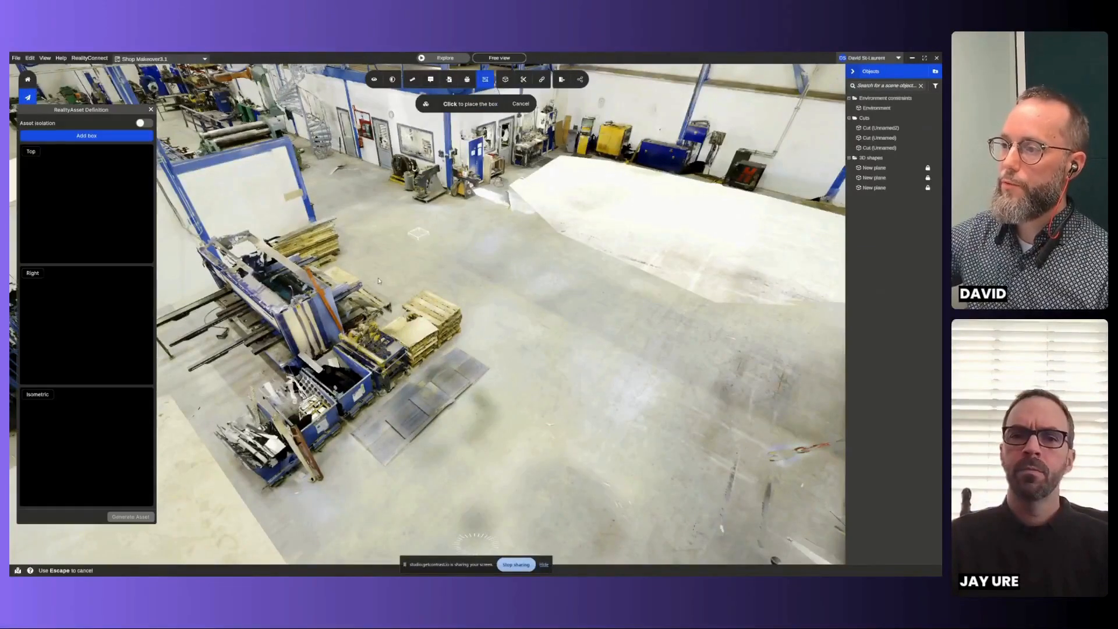
middle_click_drag(317, 309, 504, 256)
left_click(488, 256)
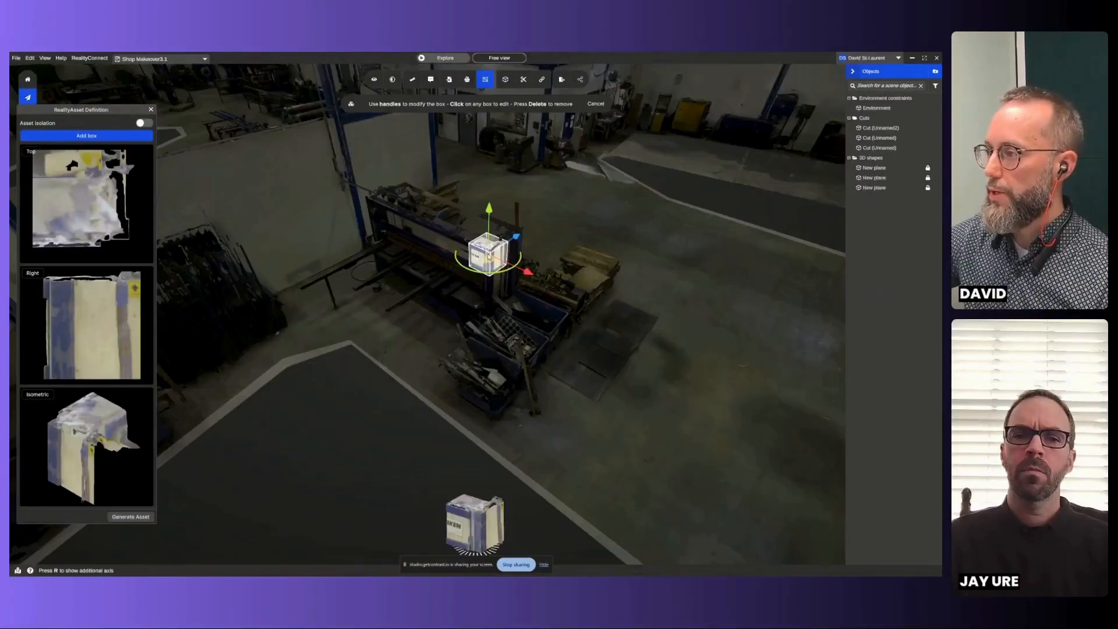
- Stretch the selection box along the full length of the shear and over the blue bins in front of it
left_click_drag(480, 262, 495, 453)
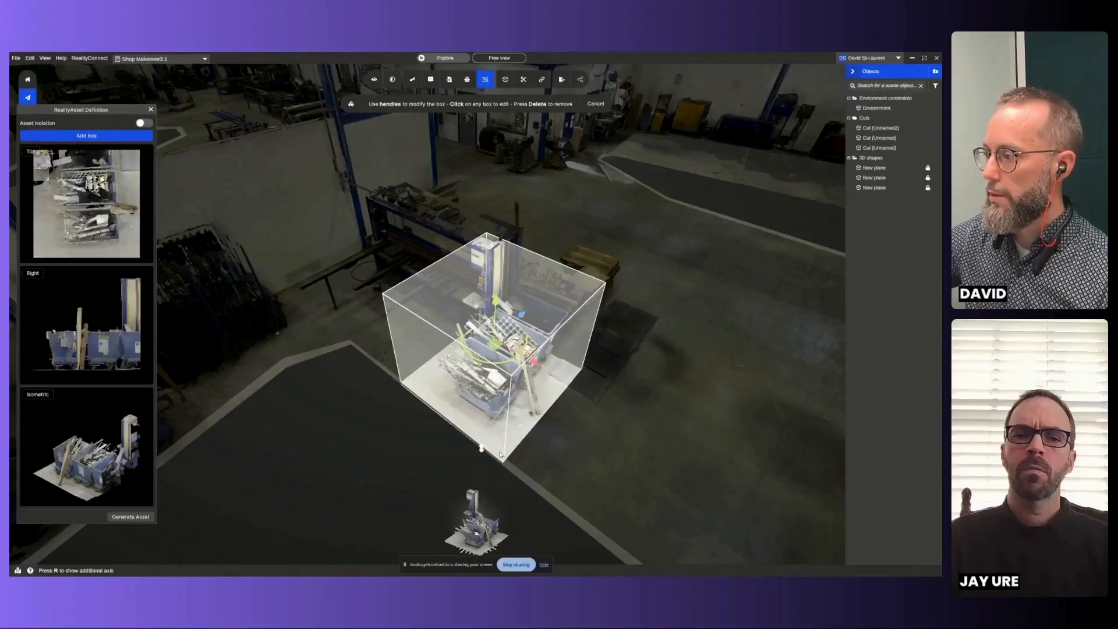
left_click_drag(568, 367, 612, 384)
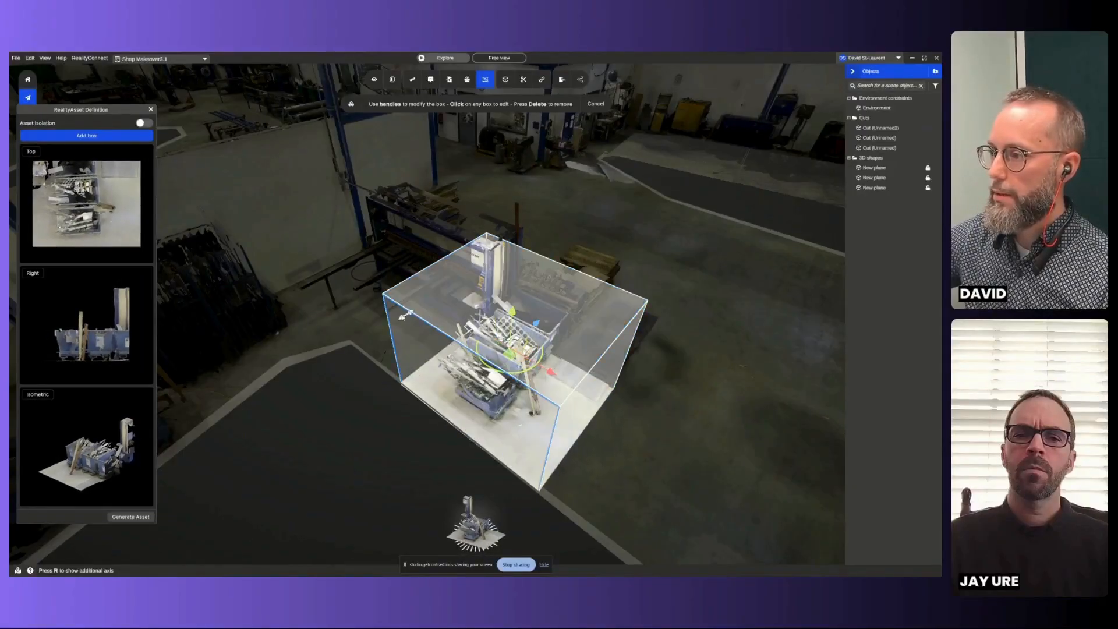
left_click_drag(384, 312, 296, 266)
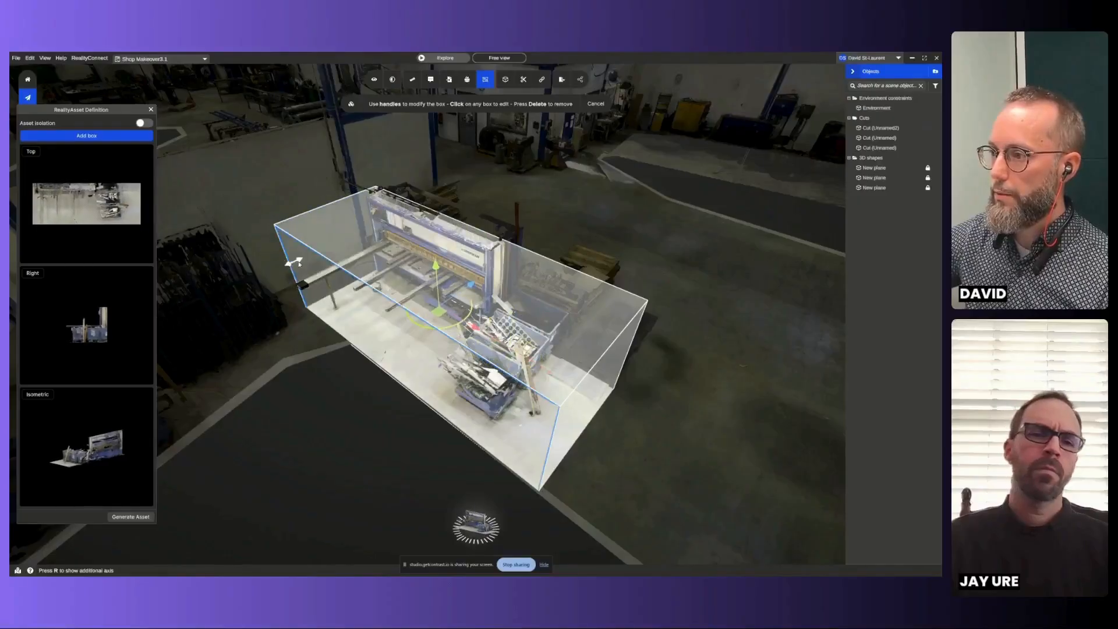
- Extend the selection box over the pallets on the shear's far side and raise its top above the machine
left_click(445, 58)
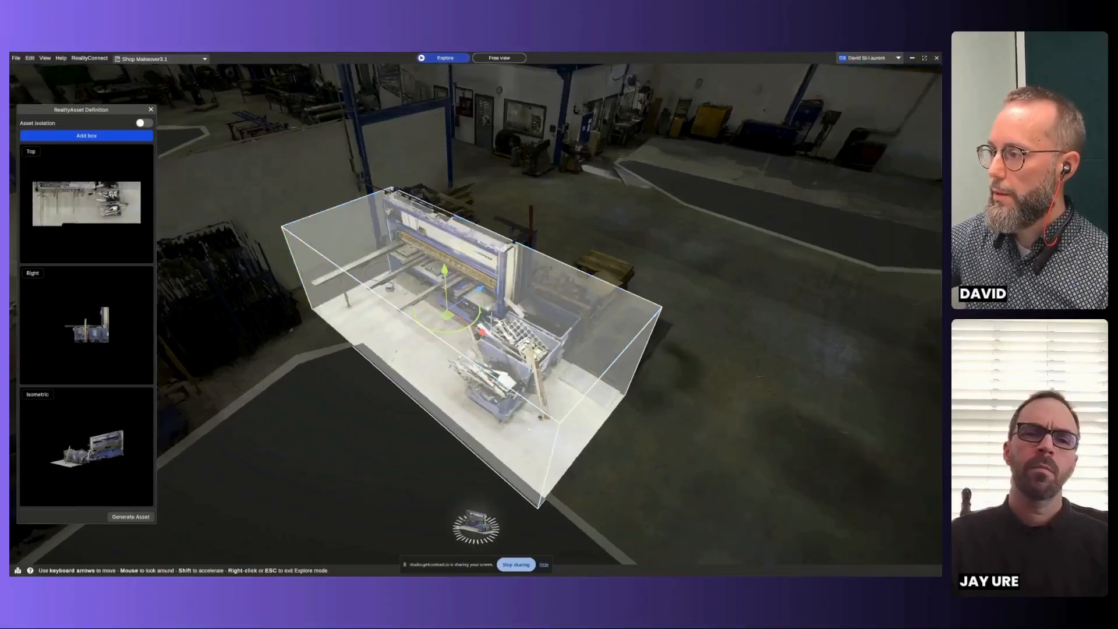
key("Escape")
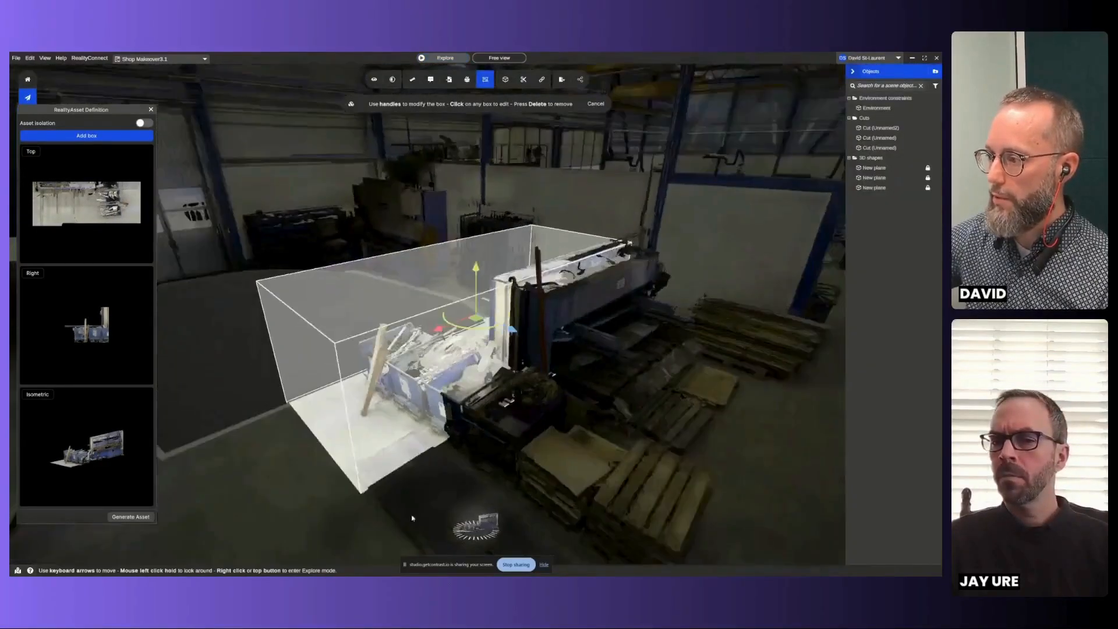
left_click_drag(412, 518, 384, 420)
left_click_drag(401, 343, 412, 449)
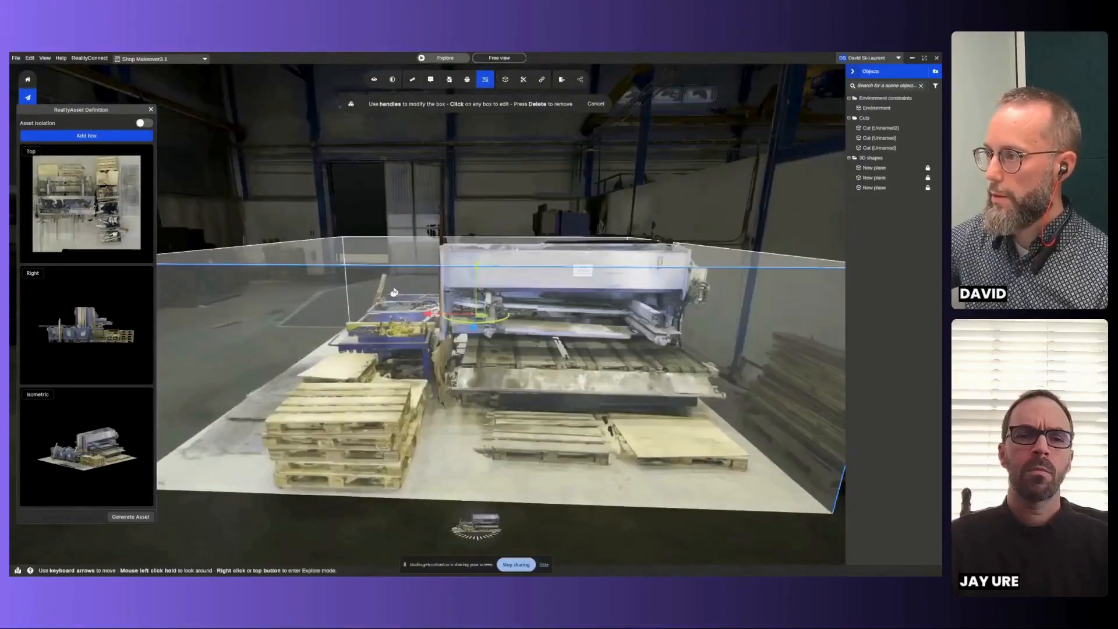
left_click_drag(400, 257, 399, 175)
left_click_drag(442, 449, 531, 405)
scroll(531, 406, "down", 5)
middle_click_drag(531, 406, 470, 373)
scroll(471, 376, "up", 2)
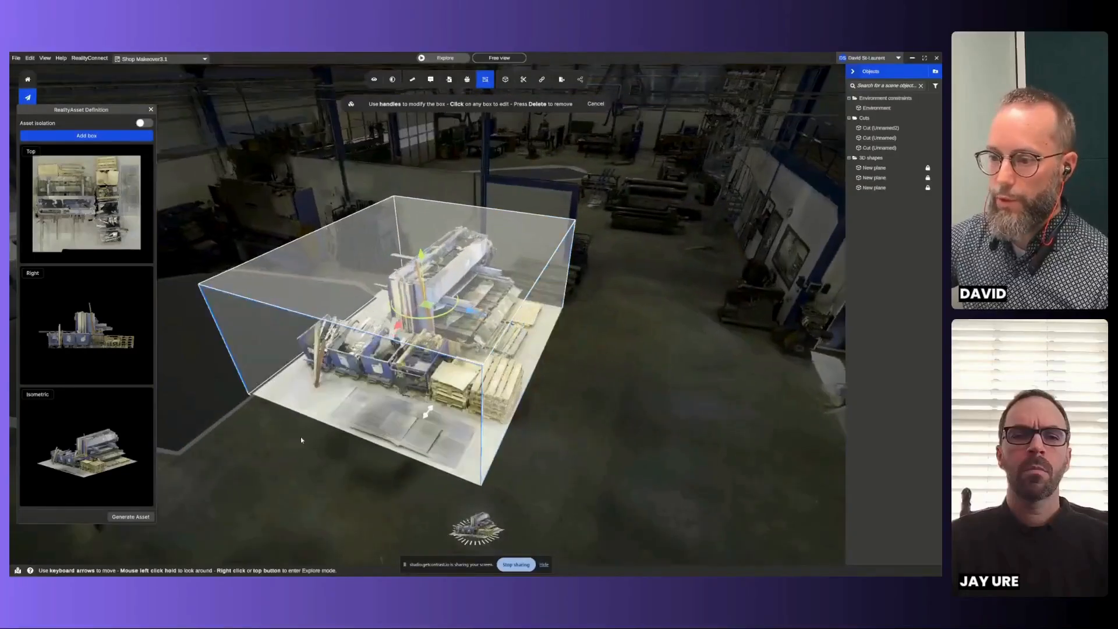
- Generate the asset from the selection box and name it Hydraulic Shear
left_click(130, 517)
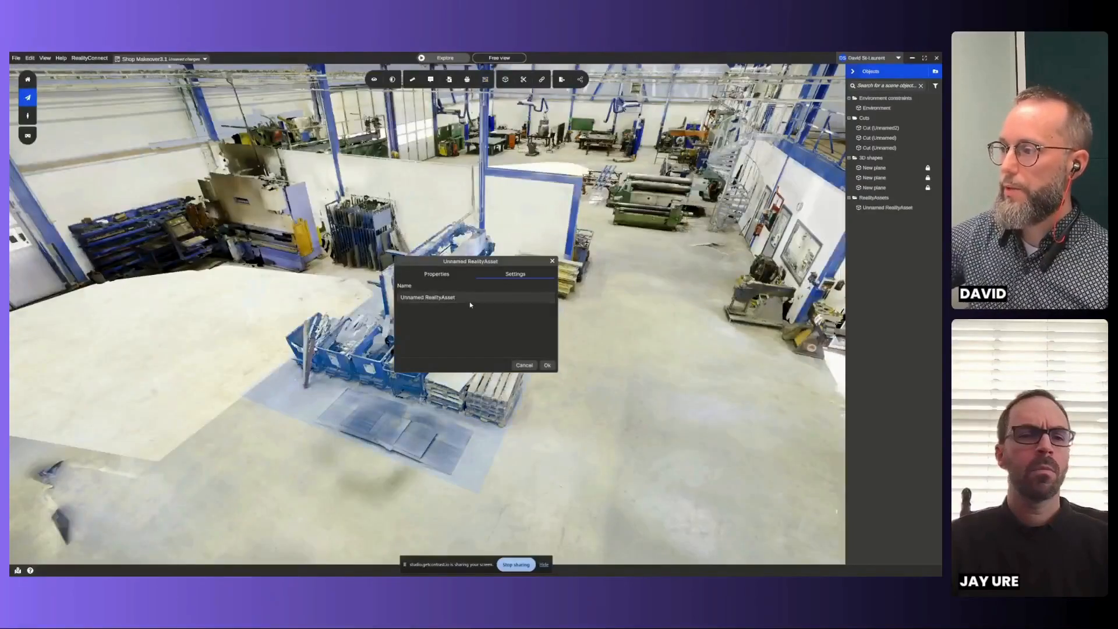
left_click(471, 298)
type("Hydr")
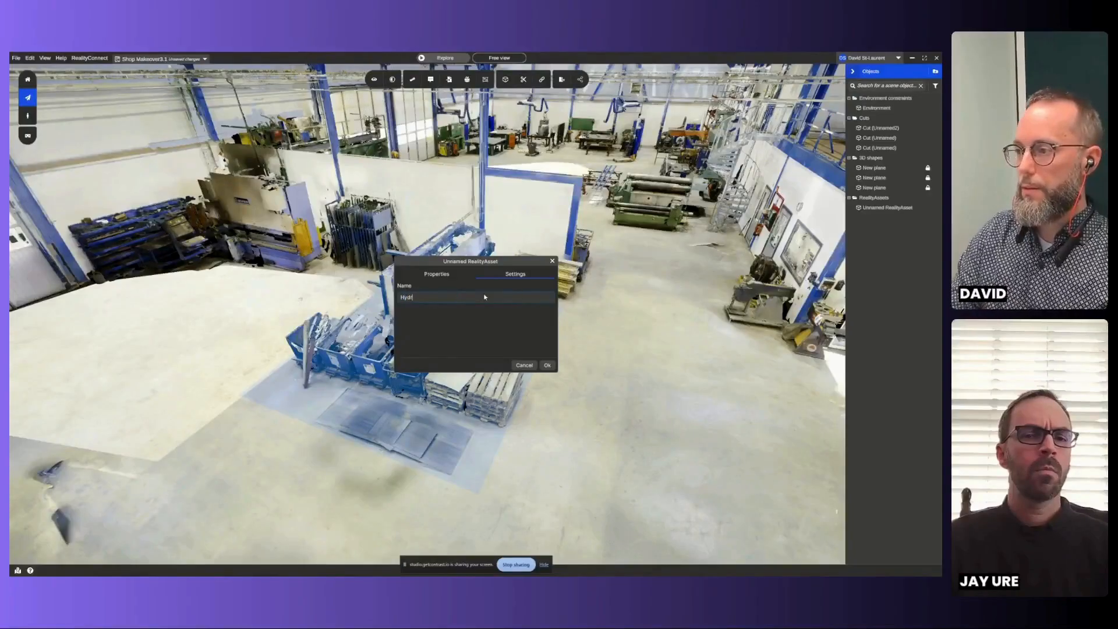
type("aulic Shear")
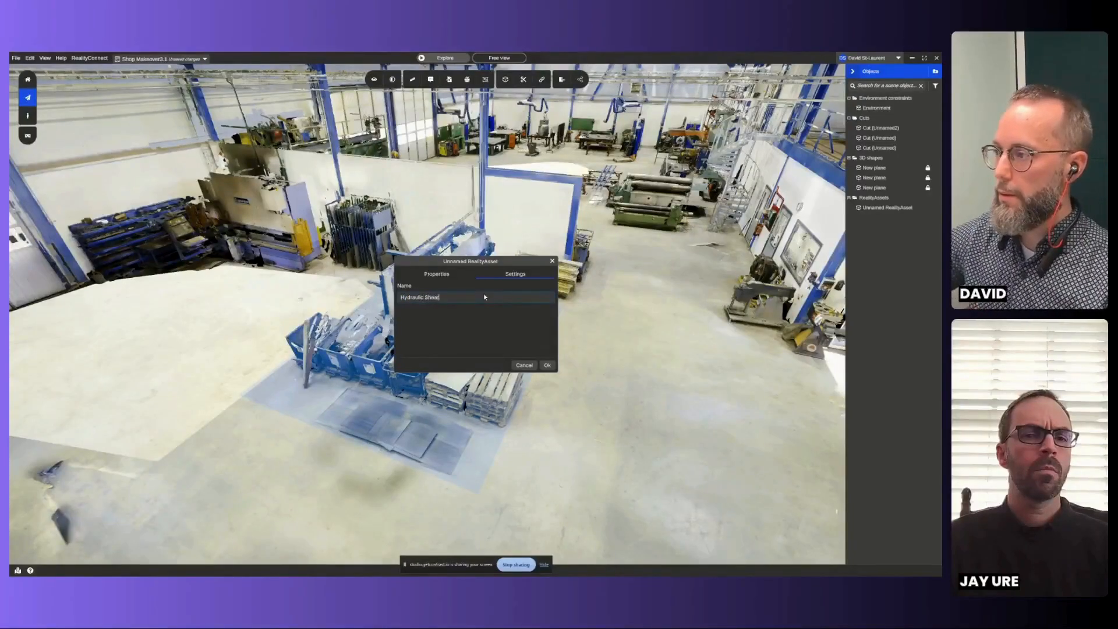
left_click(547, 365)
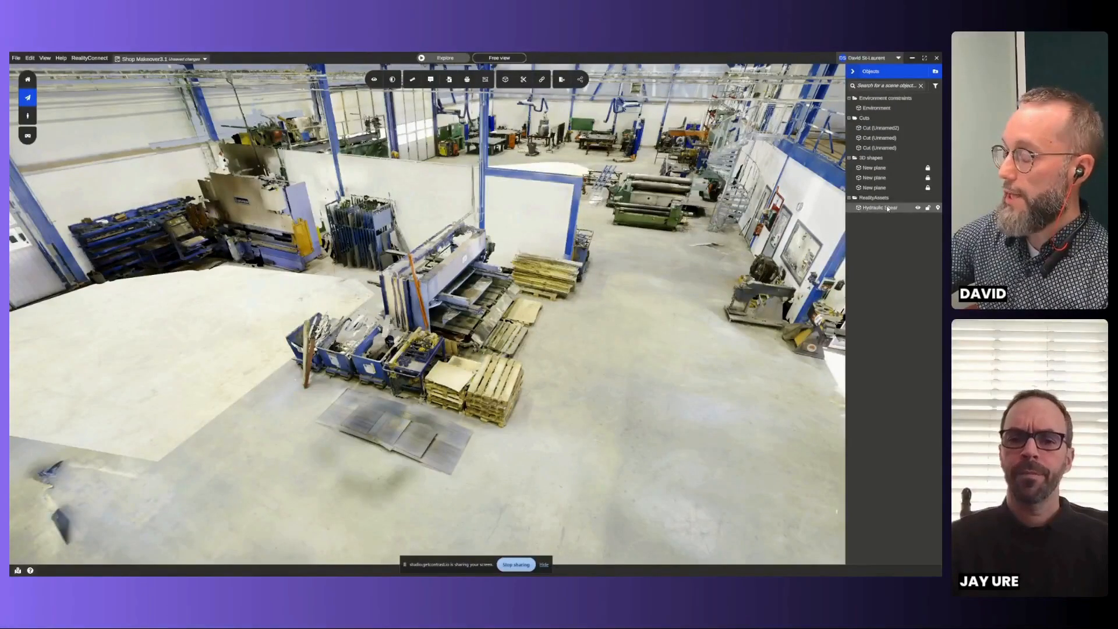
- Toggle the Hydraulic Shear asset's visibility to check what has been separated from the scan
left_click(919, 209)
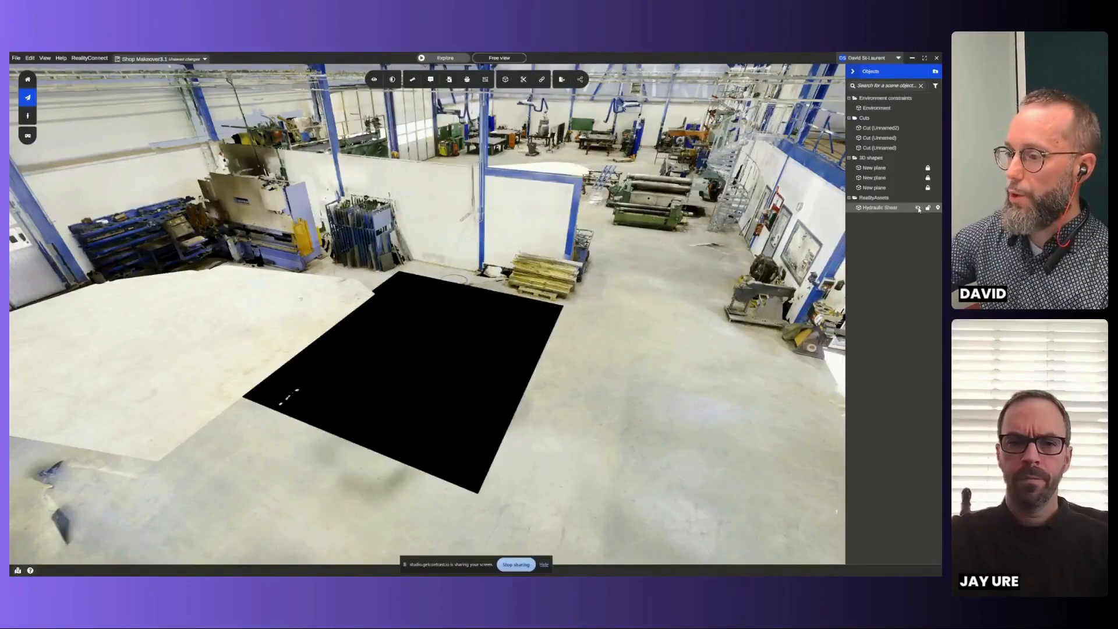
left_click(919, 209)
left_click(919, 208)
left_click(919, 209)
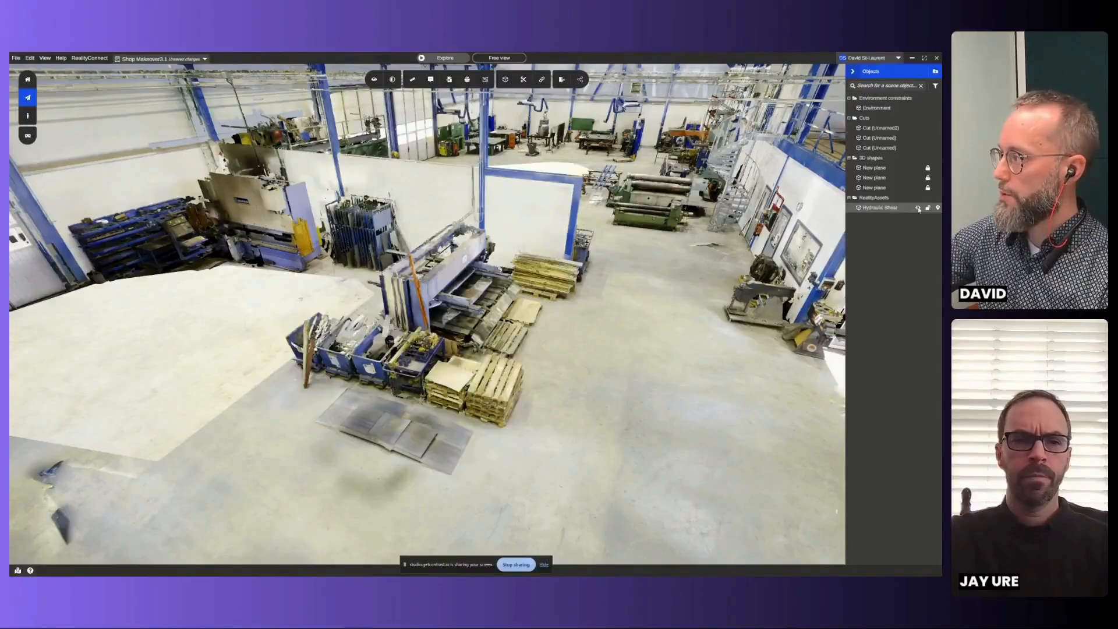
- Edit the Hydraulic Shear asset's bounds, lower the box's underside slightly below the floor, and update the asset
right_click(891, 208)
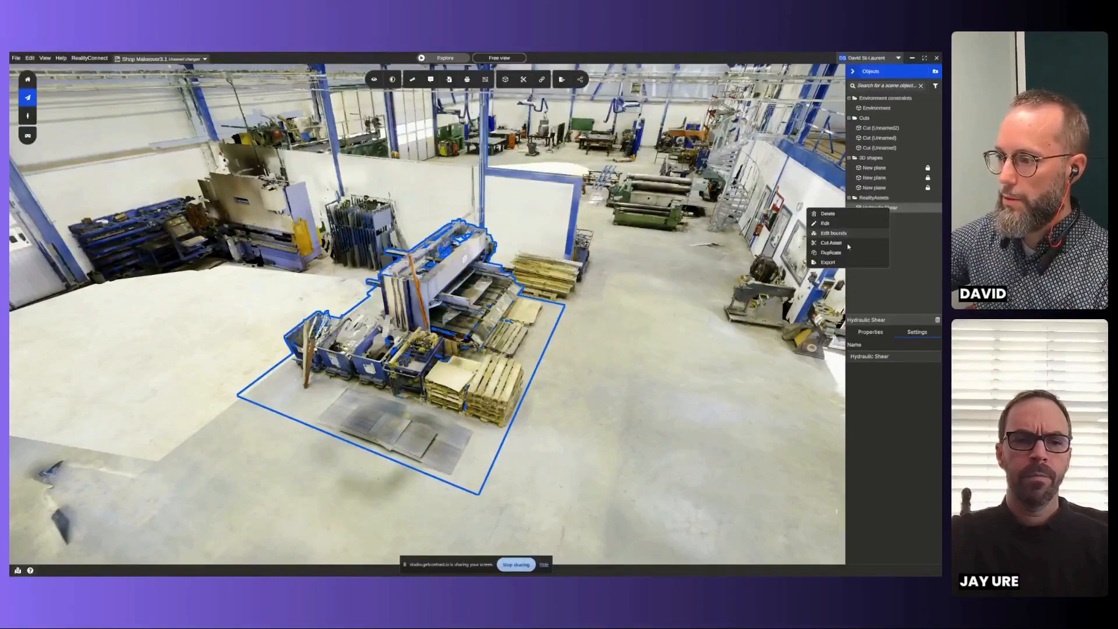
left_click(841, 233)
right_click(495, 384)
right_click(495, 385)
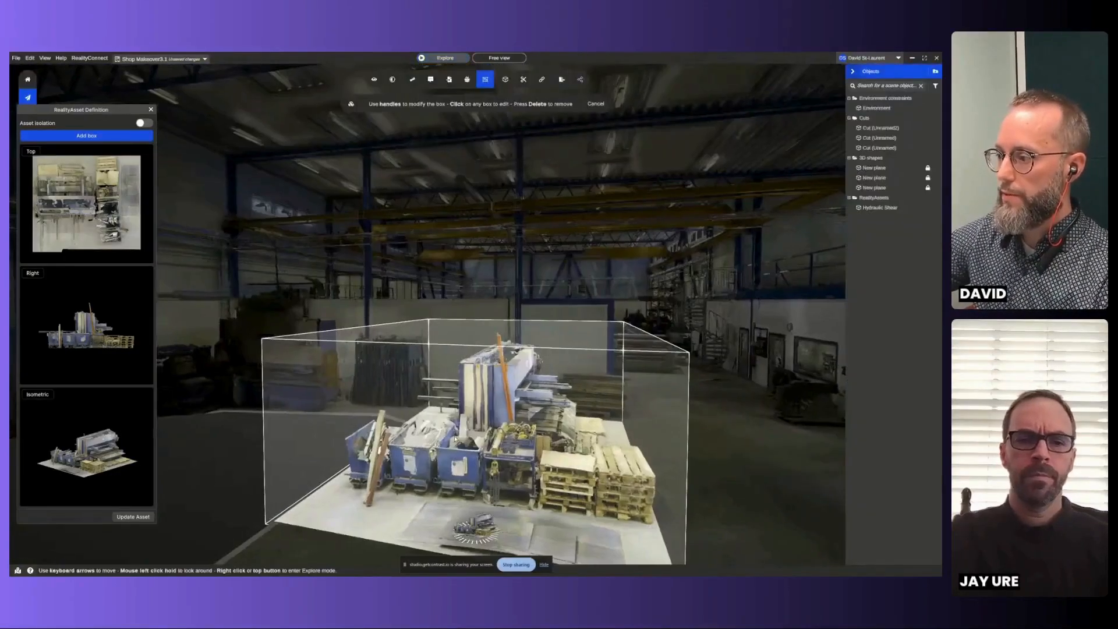
middle_click_drag(495, 385, 487, 309)
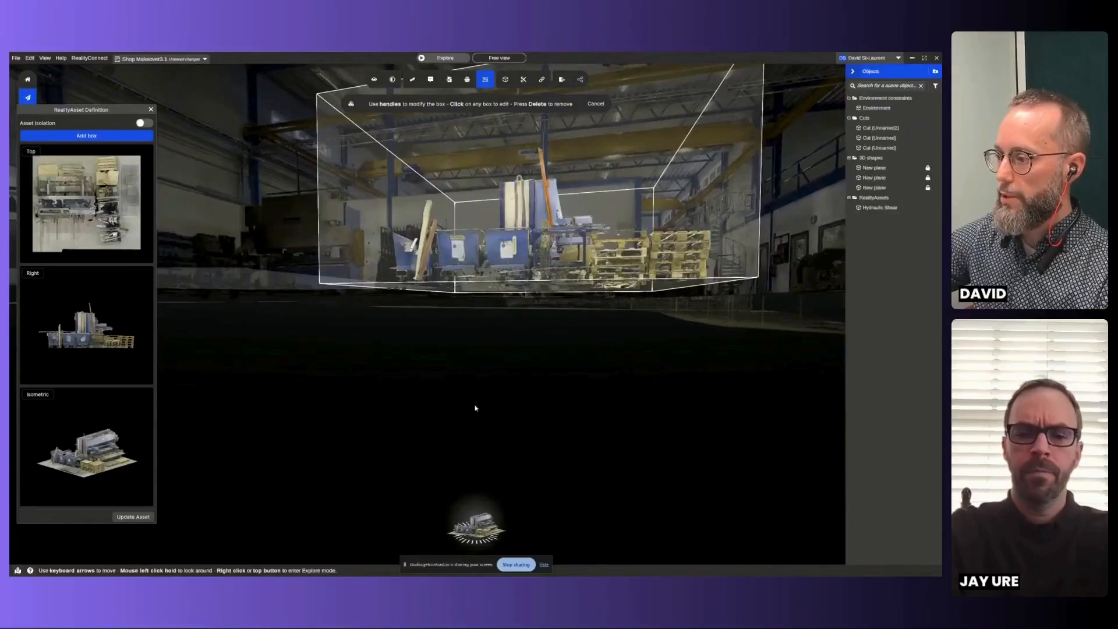
left_click(487, 262)
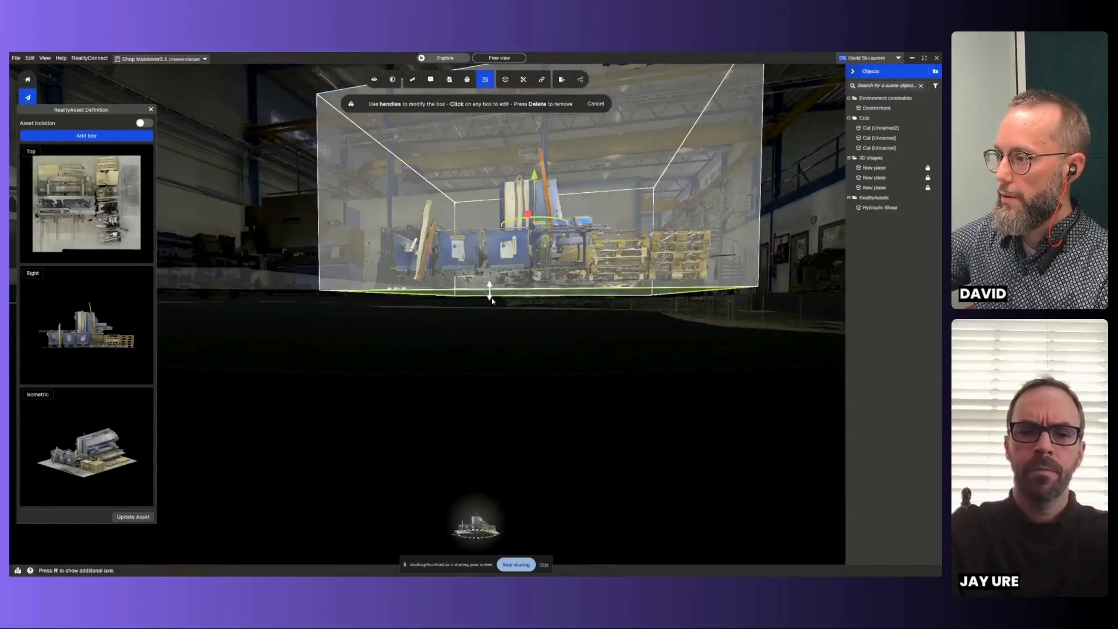
left_click(133, 516)
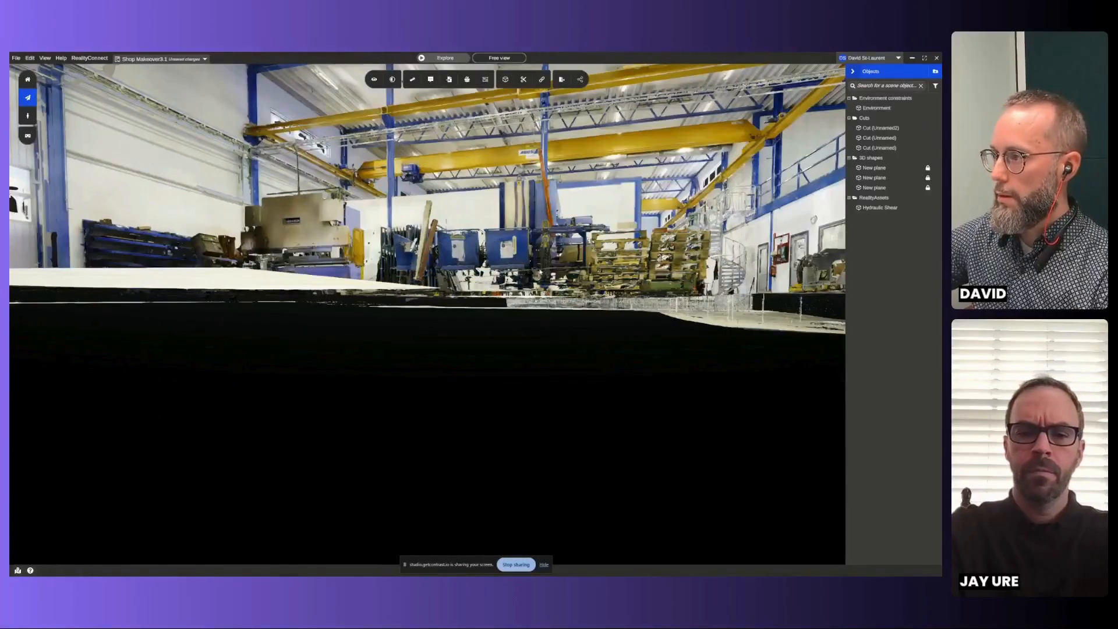
- Hide and show the updated Hydraulic Shear asset to check its new bounds against the floor
left_click_drag(506, 481, 460, 373)
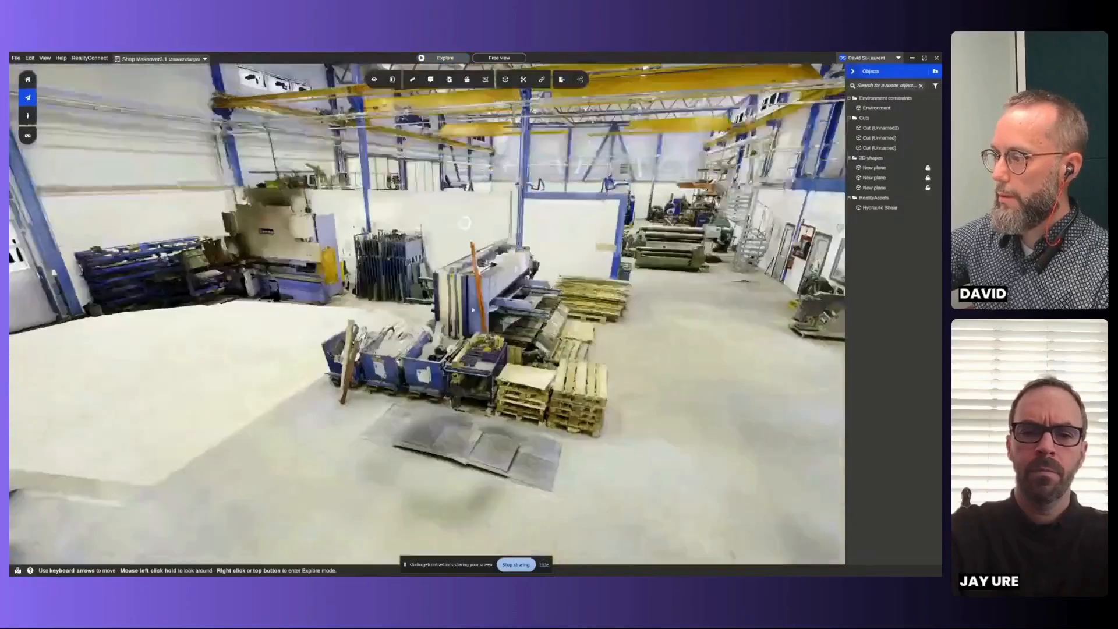
left_click(879, 208)
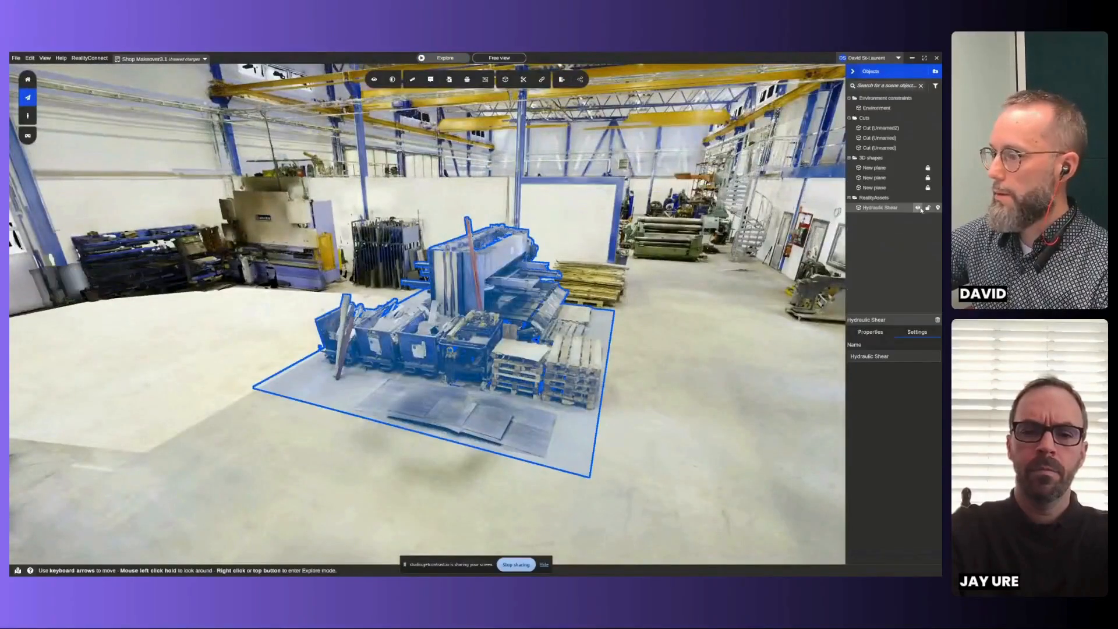
left_click(919, 208)
left_click(919, 209)
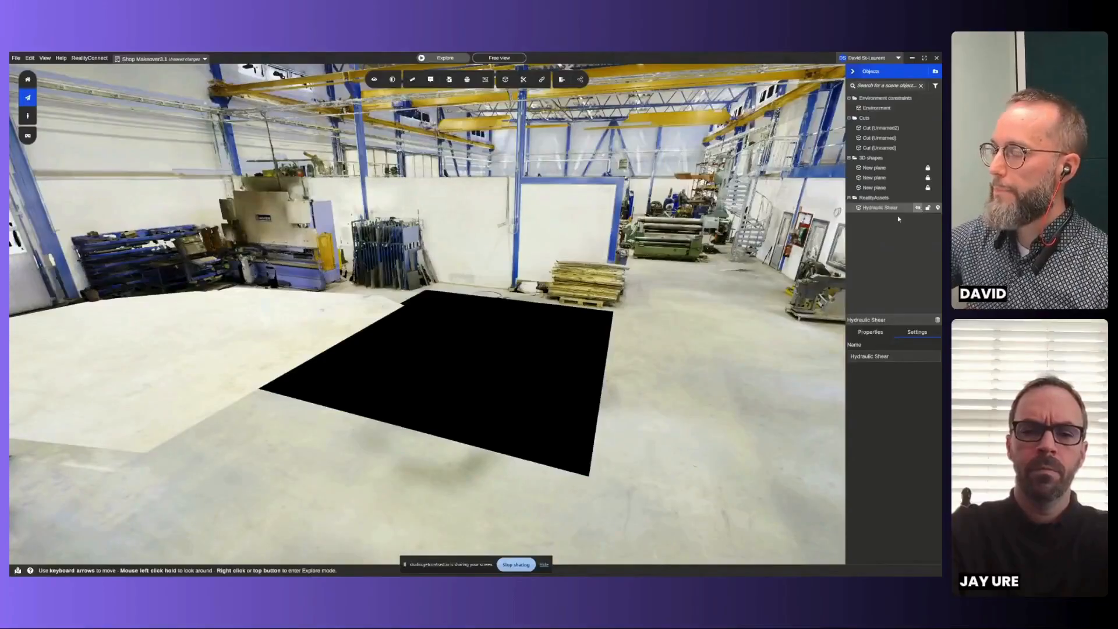
scroll(629, 288, "down", 3)
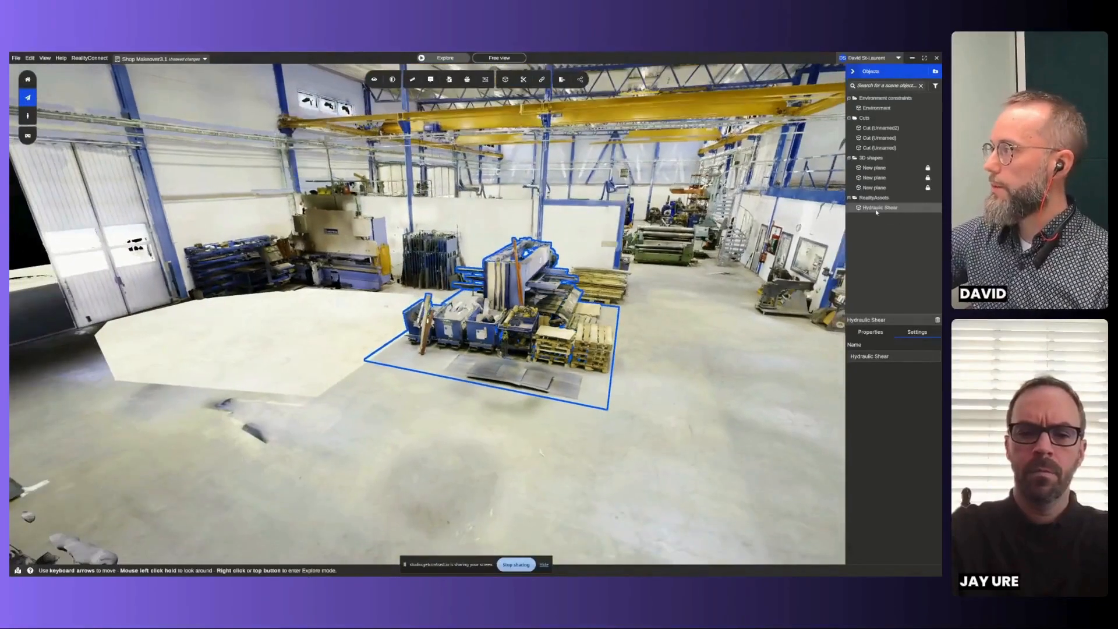
- Duplicate the Hydraulic Shear RealityAsset and place the copy over the original machine
right_click(877, 209)
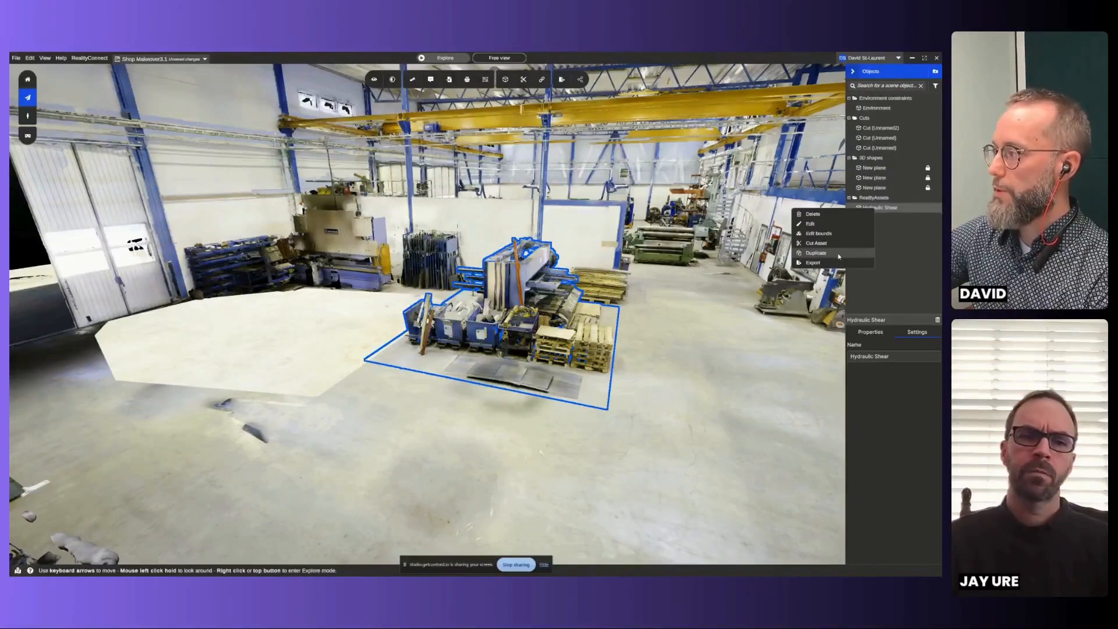
left_click(816, 253)
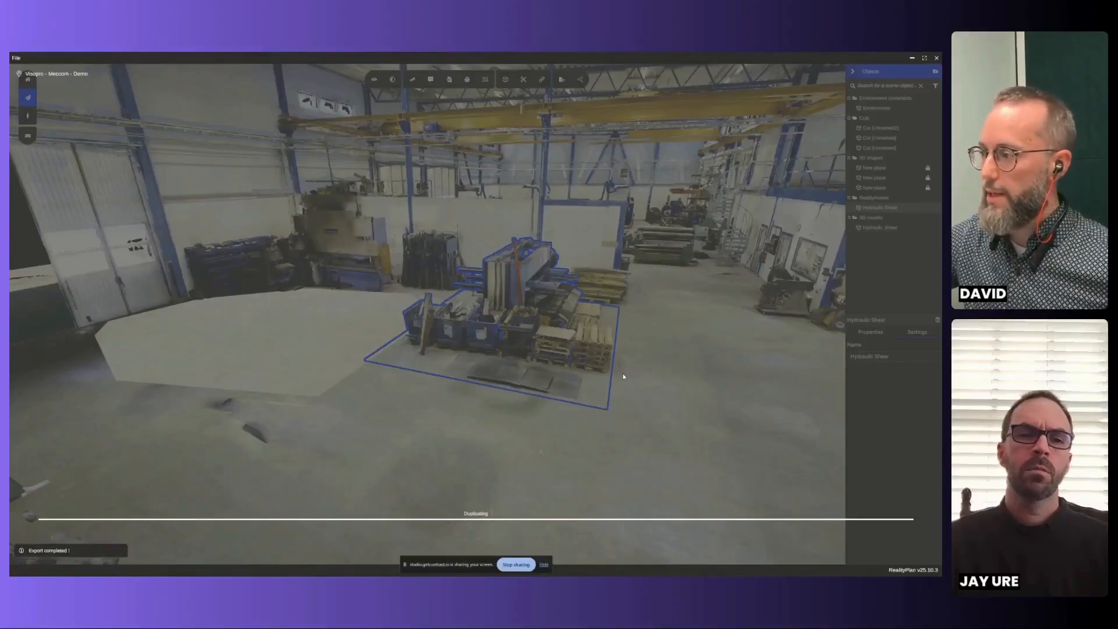
scroll(639, 357, "down", 5)
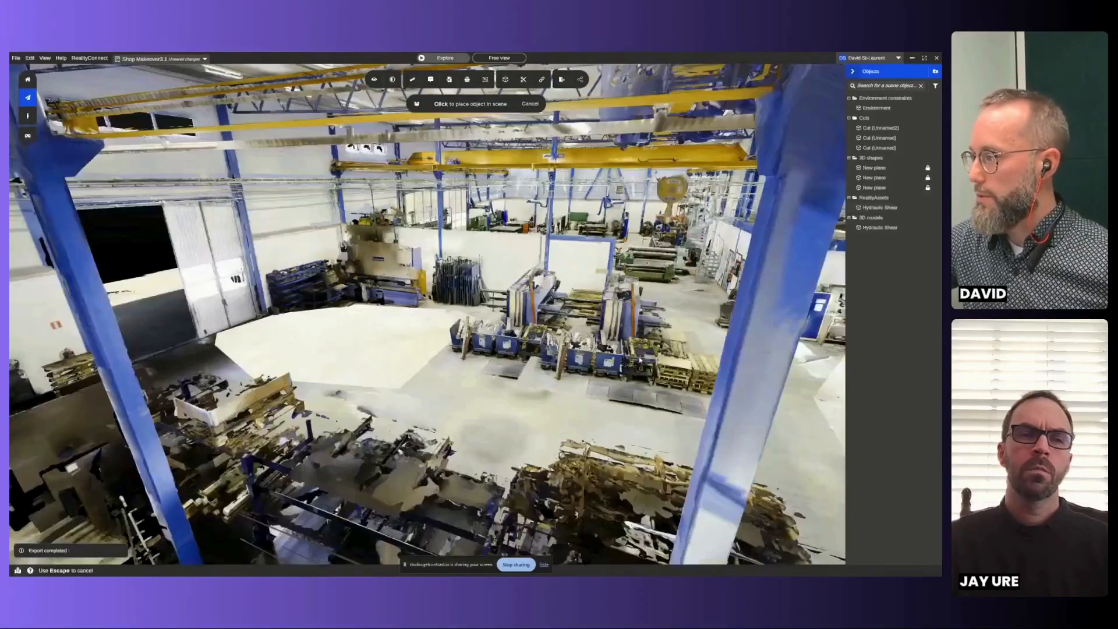
right_click(638, 356)
right_click(548, 318)
key("Left")
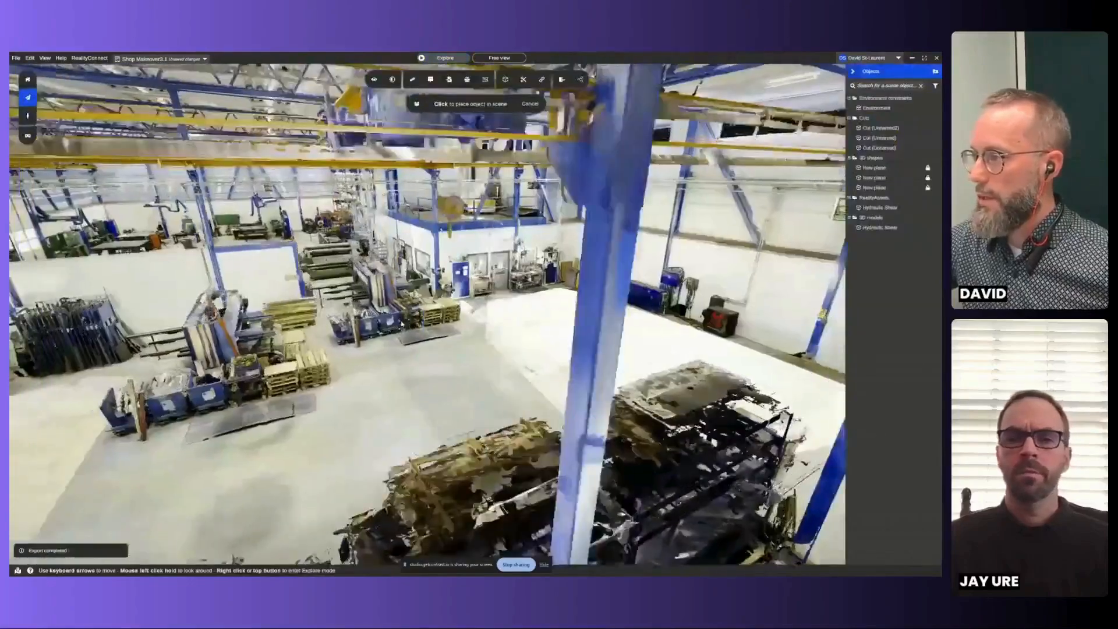
right_click(546, 318)
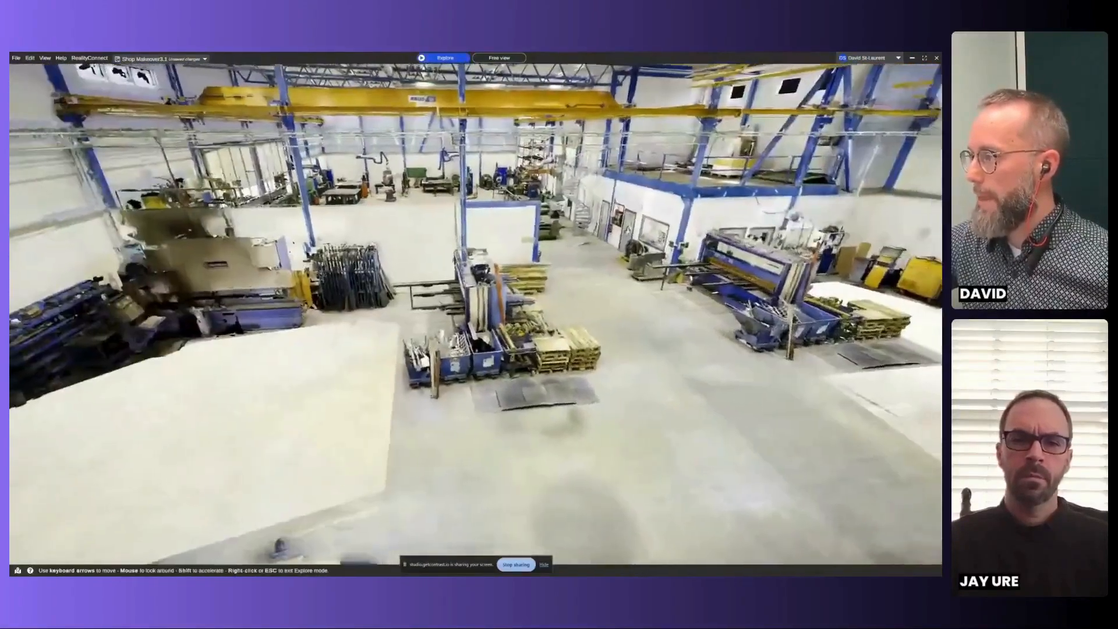
key("Up")
right_click(546, 318)
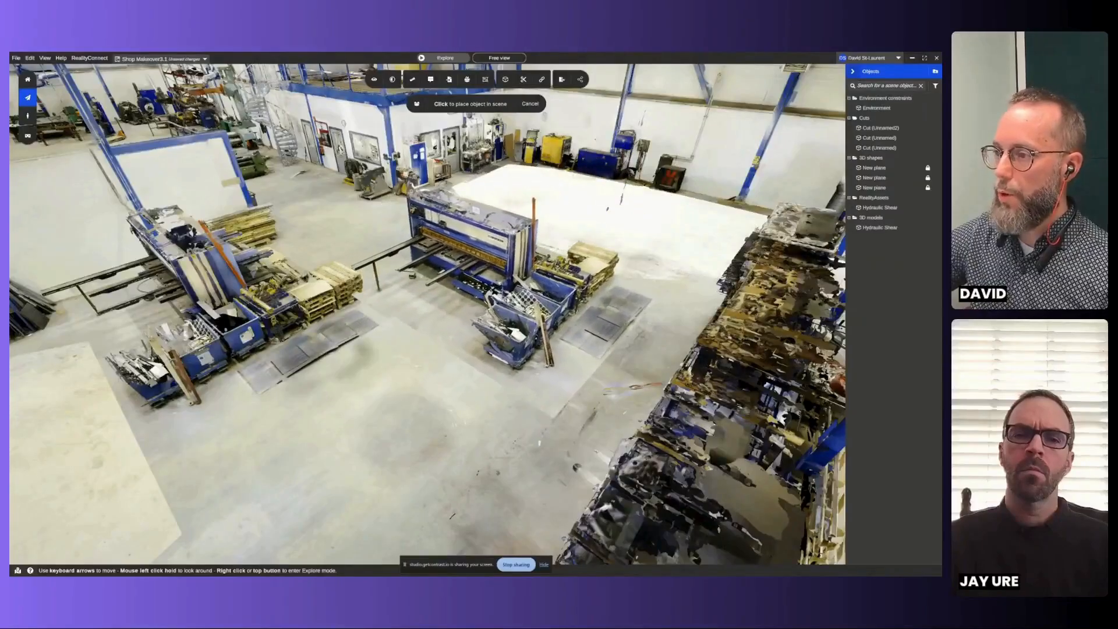
left_click(189, 264)
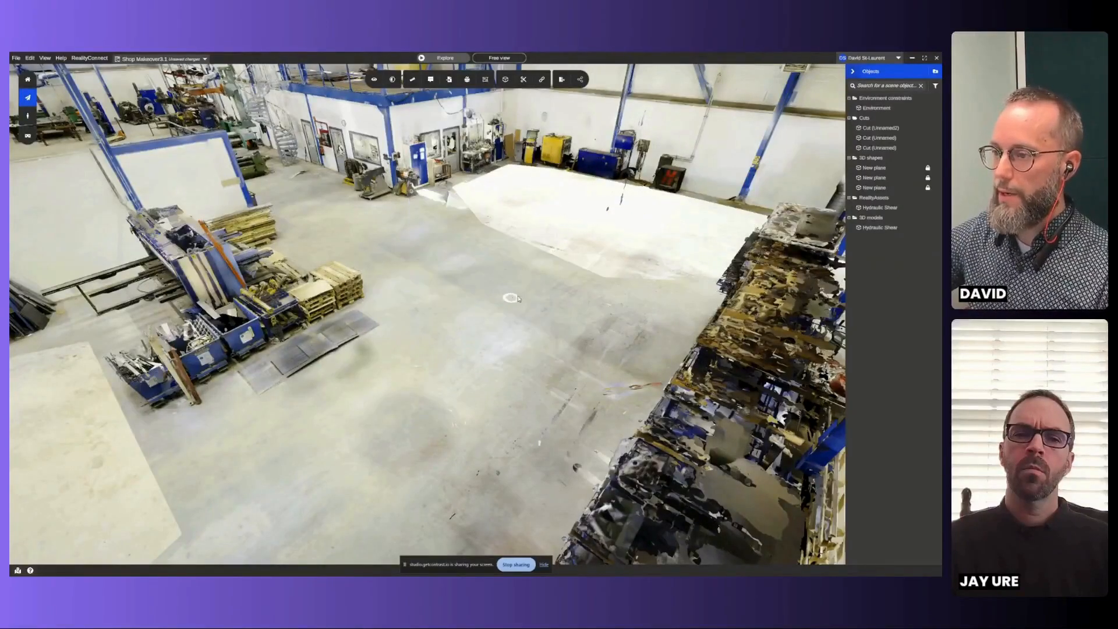
- Move the duplicated Hydraulic Shear model across the shop onto the white floor patch near the far wall, and delete the duplicate
left_click(182, 262)
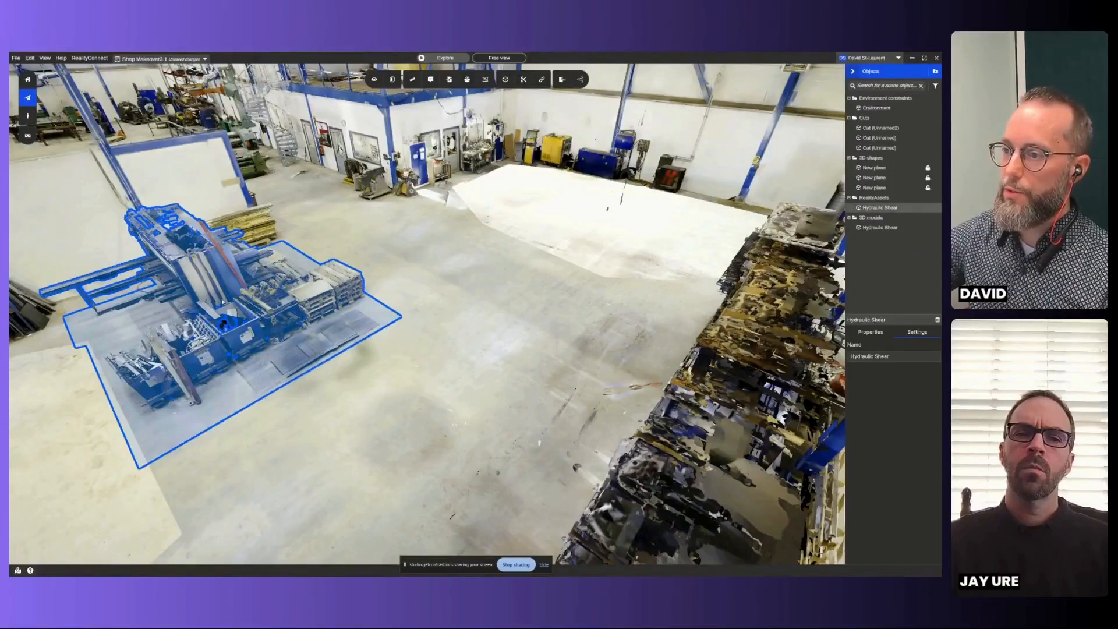
left_click(865, 227)
right_click(384, 262)
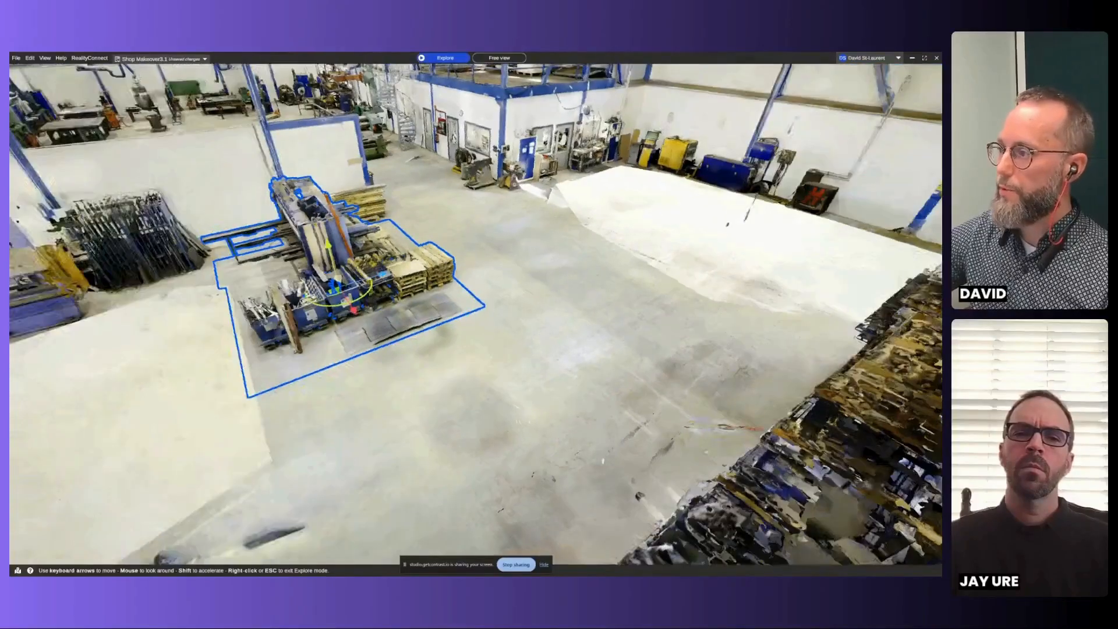
right_click(476, 313)
left_click_drag(666, 244, 548, 254)
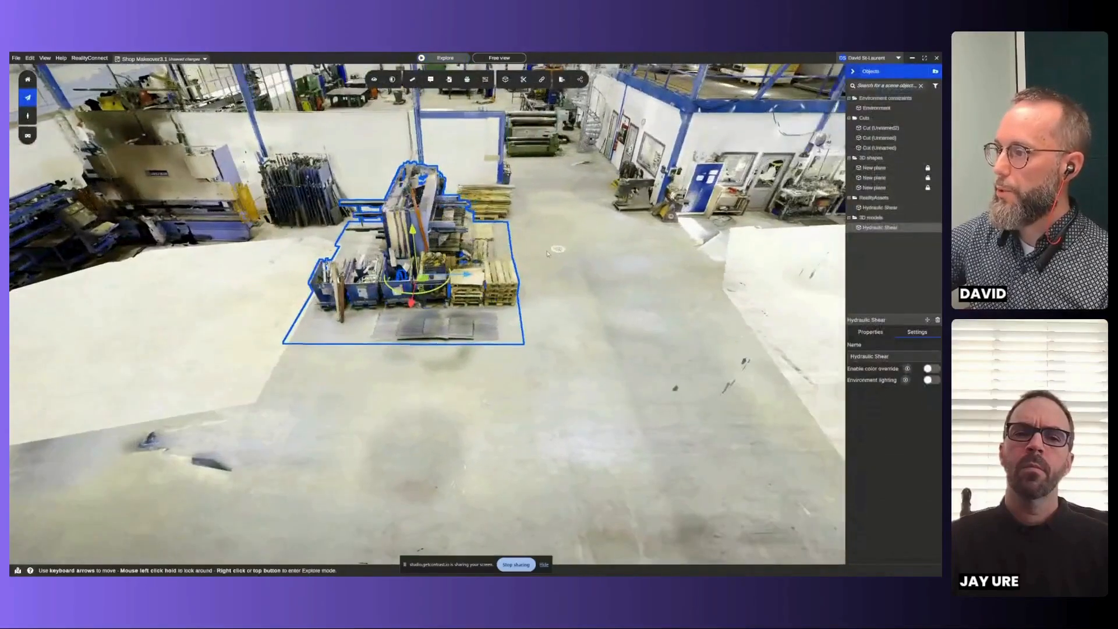
left_click_drag(350, 279, 693, 345)
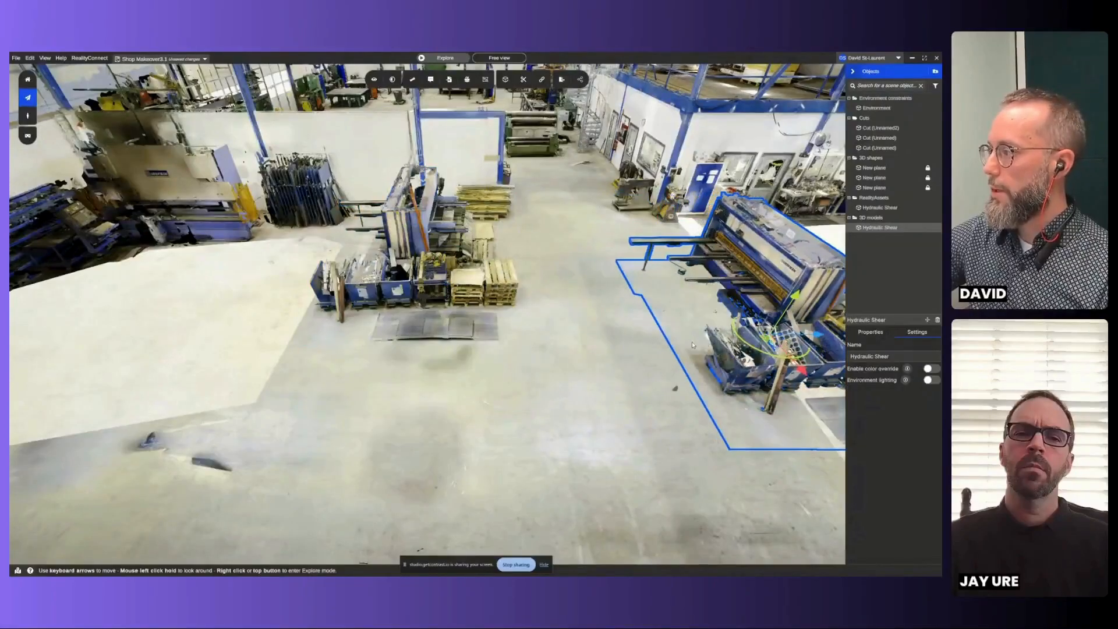
key("Down")
right_click(692, 345)
right_click(475, 314)
left_click_drag(476, 313, 722, 283)
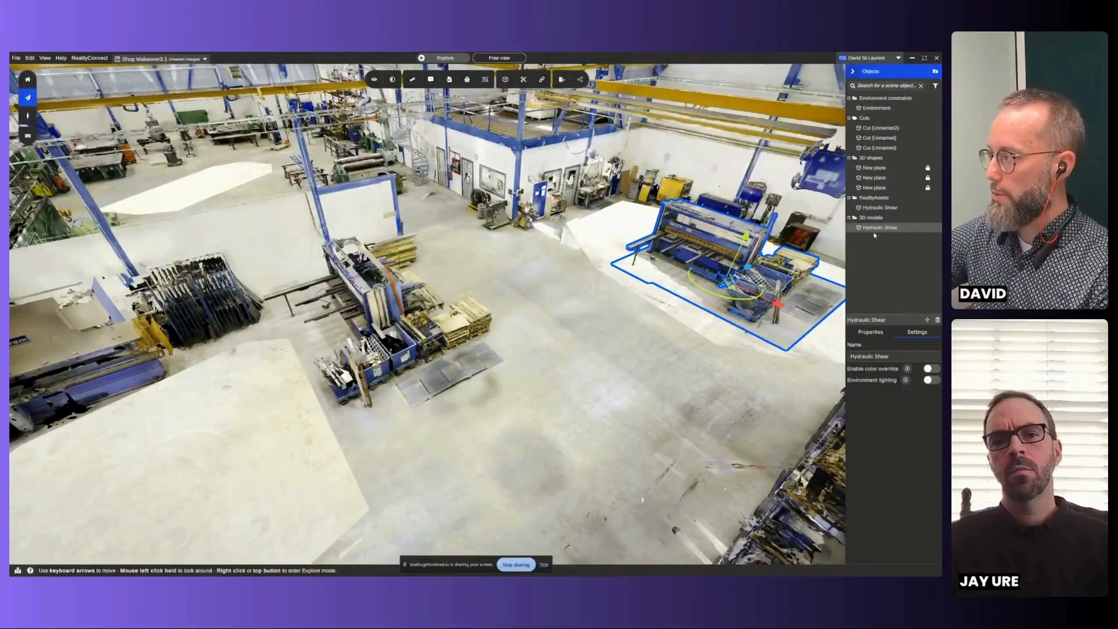
key("Delete")
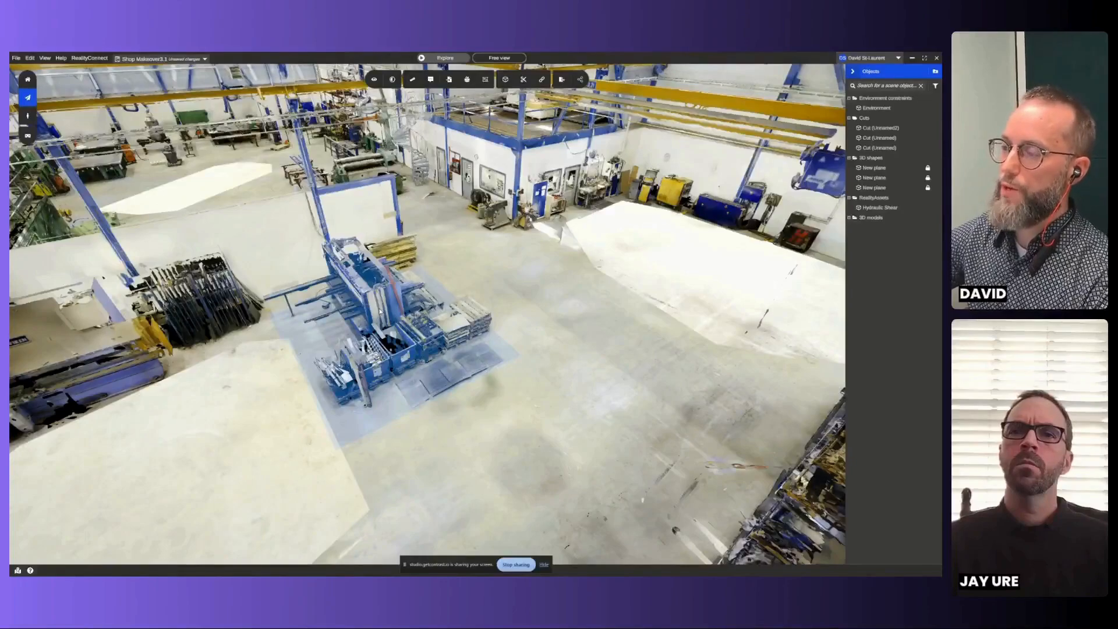
- Cut the Hydraulic Shear RealityAsset out of the scan with Fill Holes and Save extracted object enabled
left_click(377, 305)
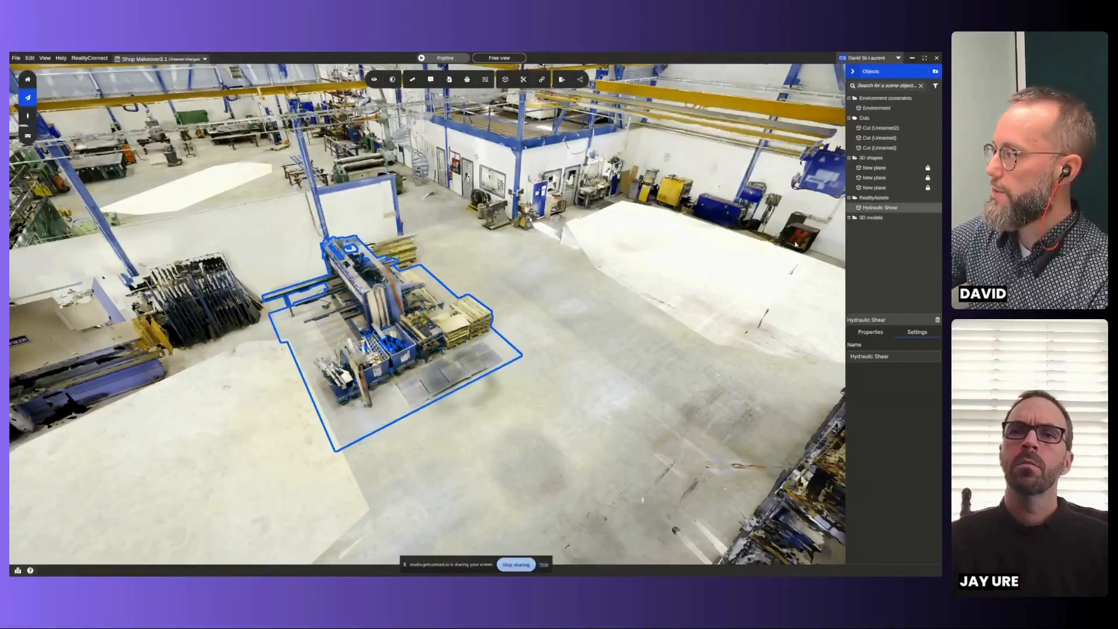
right_click(879, 213)
left_click(830, 243)
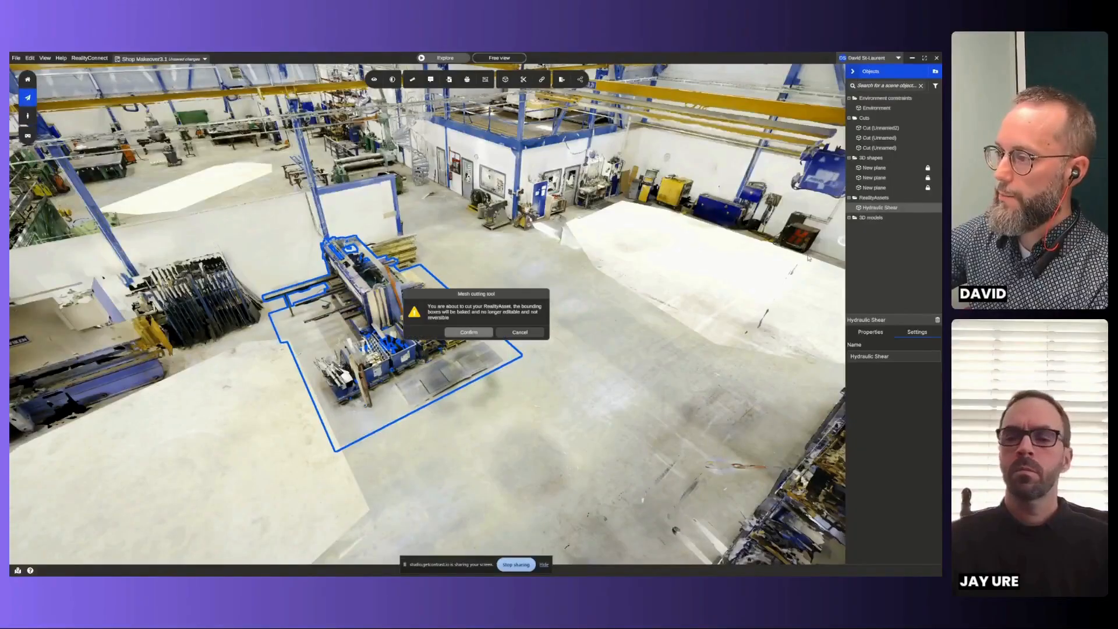
left_click(469, 332)
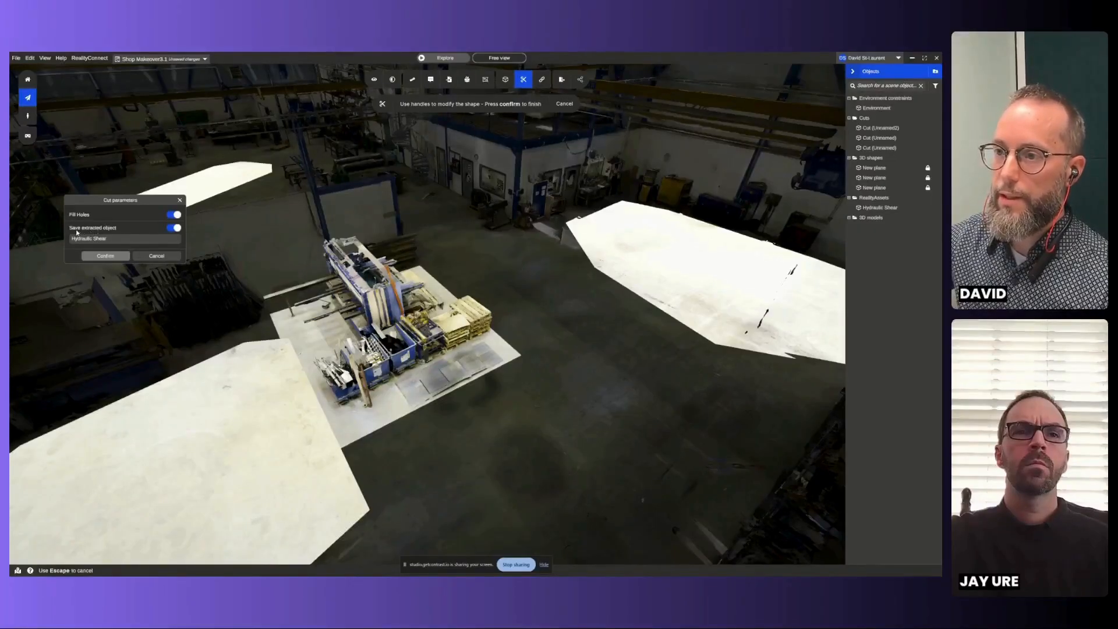
left_click(127, 257)
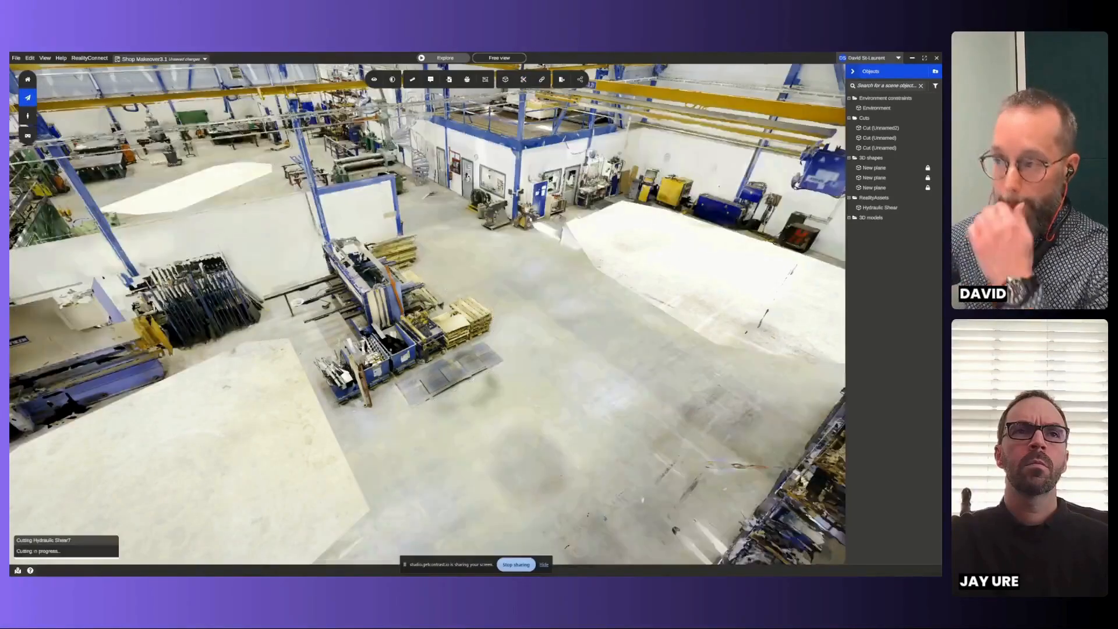
right_click(421, 407)
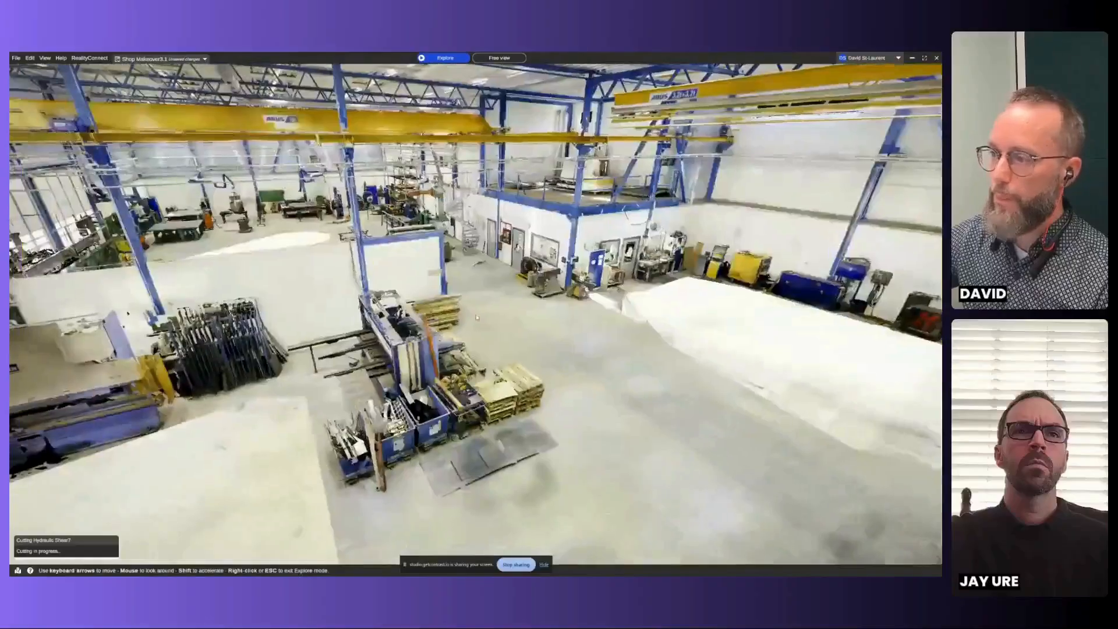
right_click(477, 314)
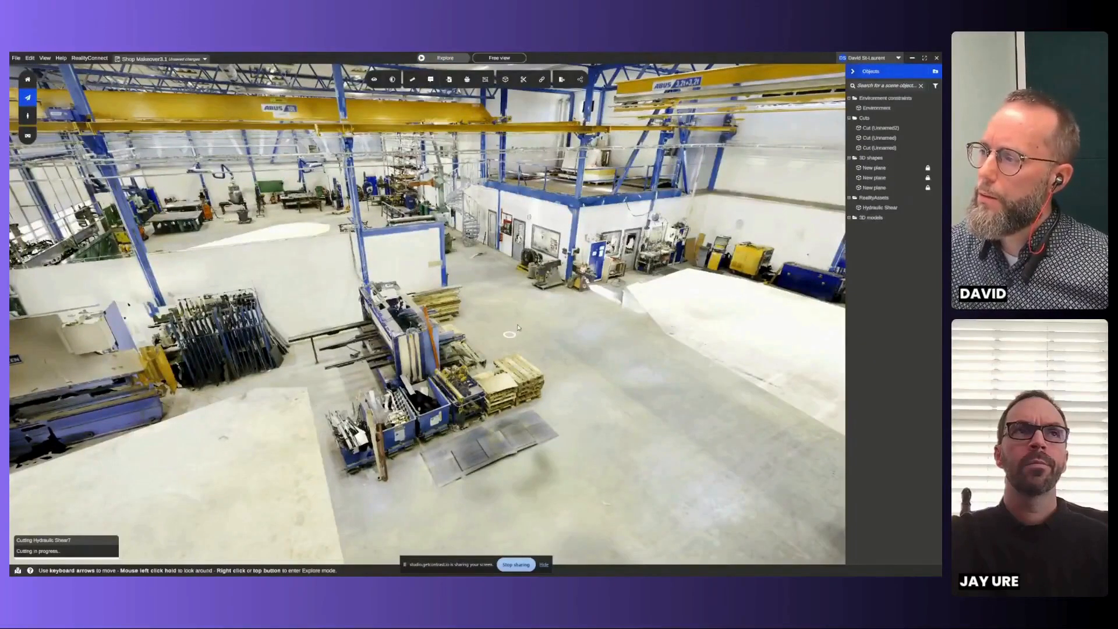
key("Down")
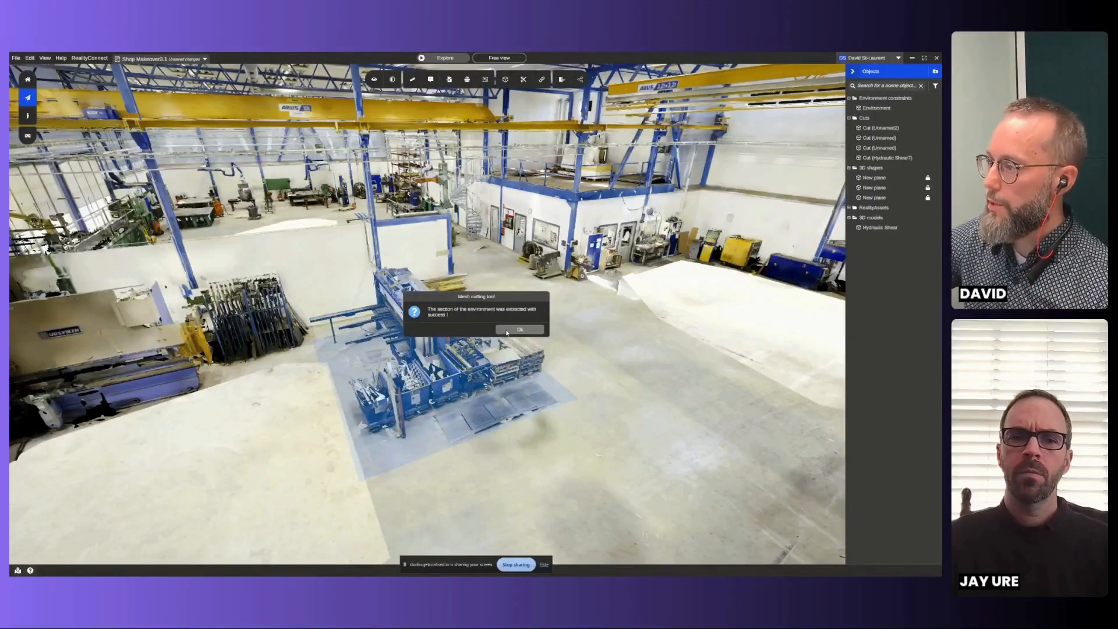
left_click(507, 331)
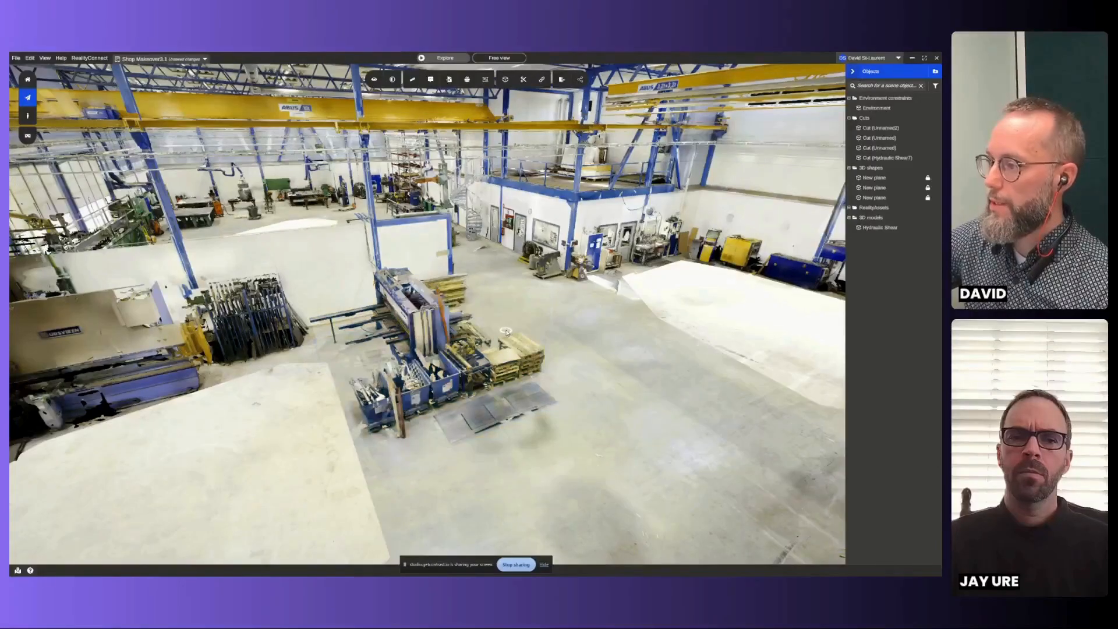
- Move the extracted Hydraulic Shear model across the shop onto the white floor patch along the far wall
right_click(621, 383)
right_click(476, 315)
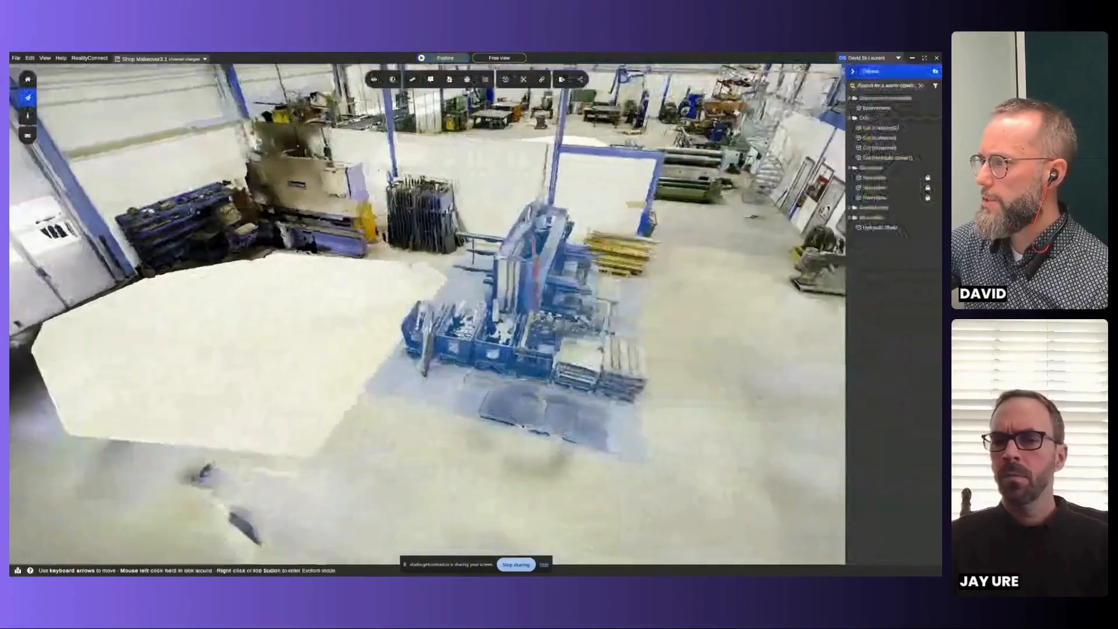
left_click(879, 228)
scroll(721, 374, "down", 2)
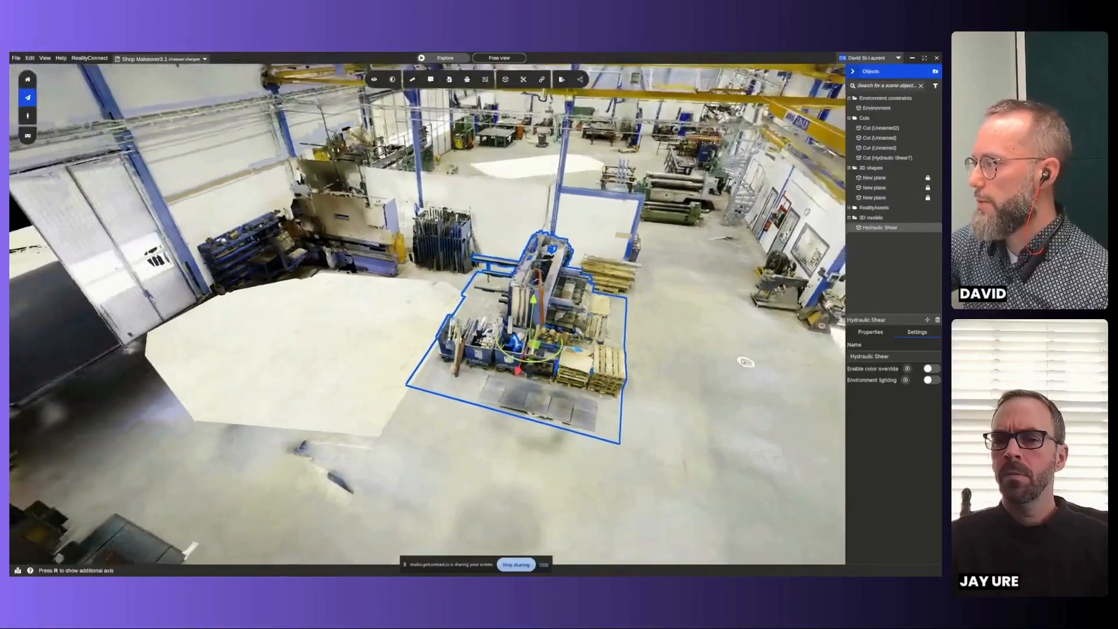
left_click_drag(743, 362, 478, 323)
left_click_drag(303, 326, 746, 325)
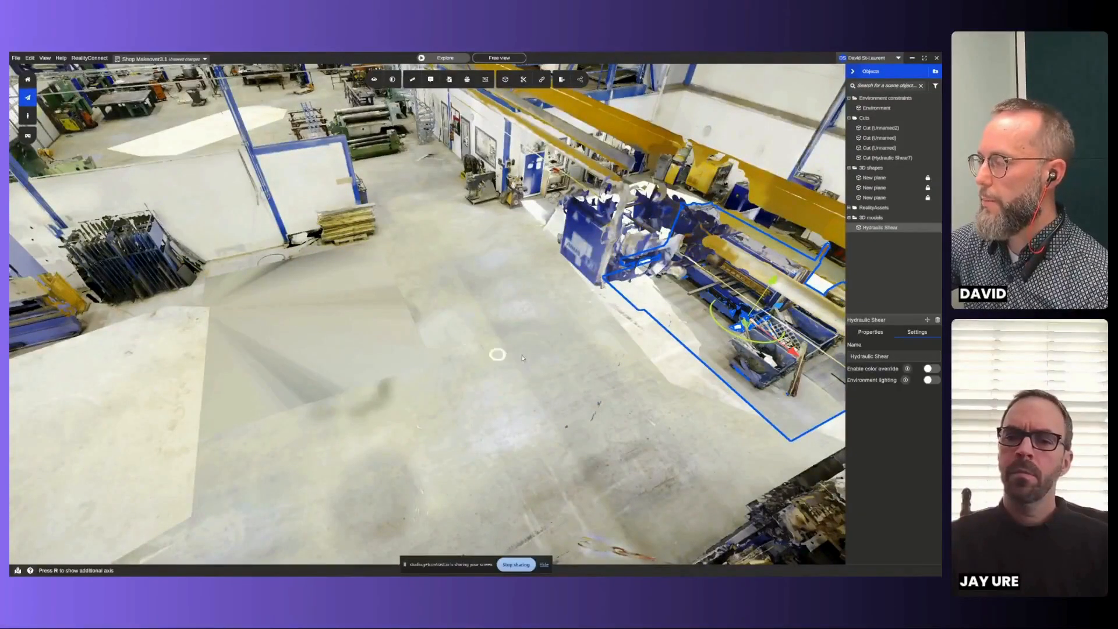
right_click(566, 357)
key("Escape")
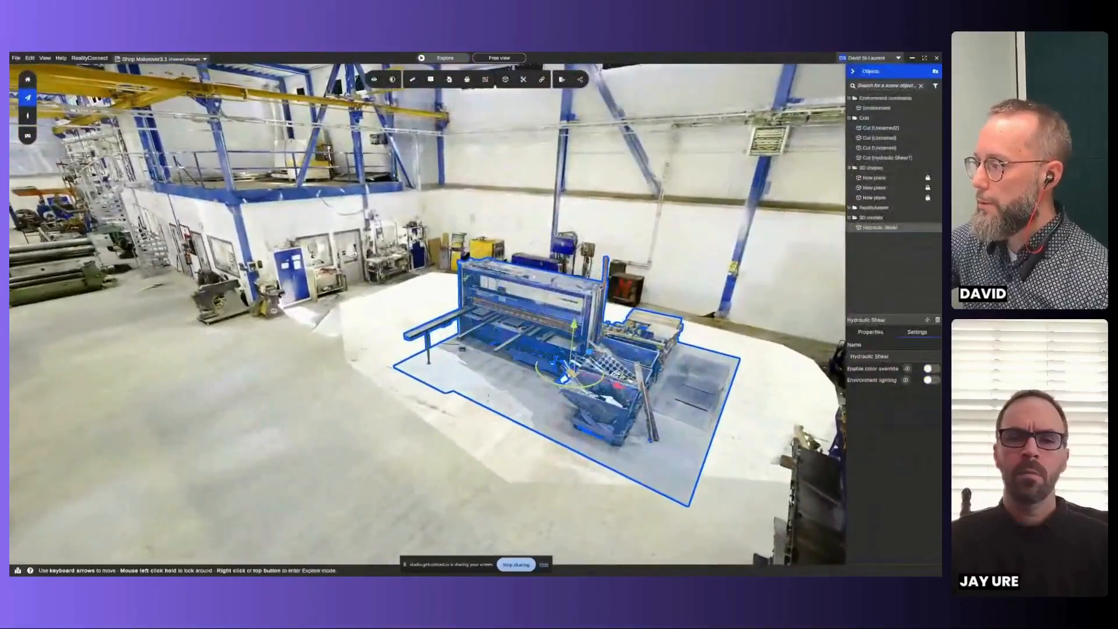
left_click_drag(568, 373, 645, 368)
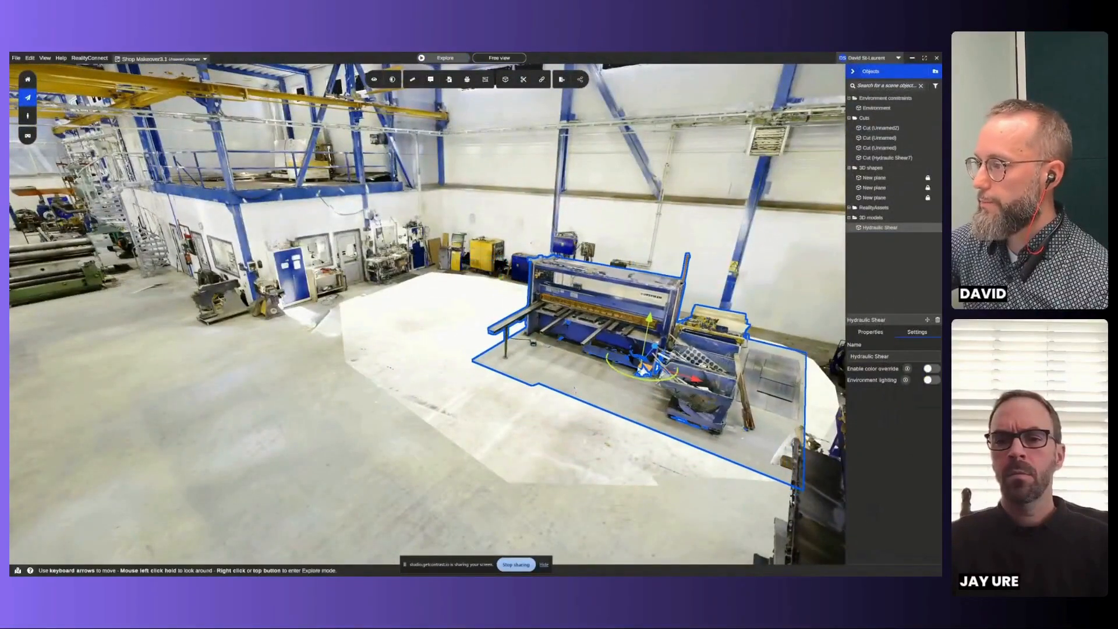
- Place the EMZ 3612 MII machine from the 3D library on the floor freed by the shear, accepting its settings with environment lighting on
left_click_drag(448, 408, 492, 320)
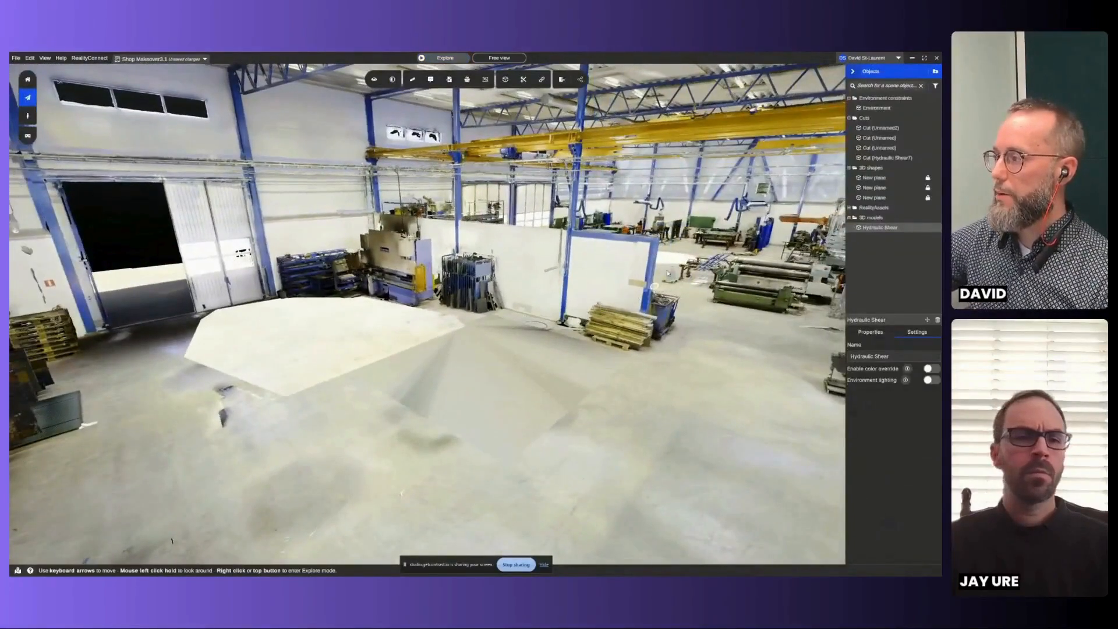
left_click_drag(702, 246, 453, 254)
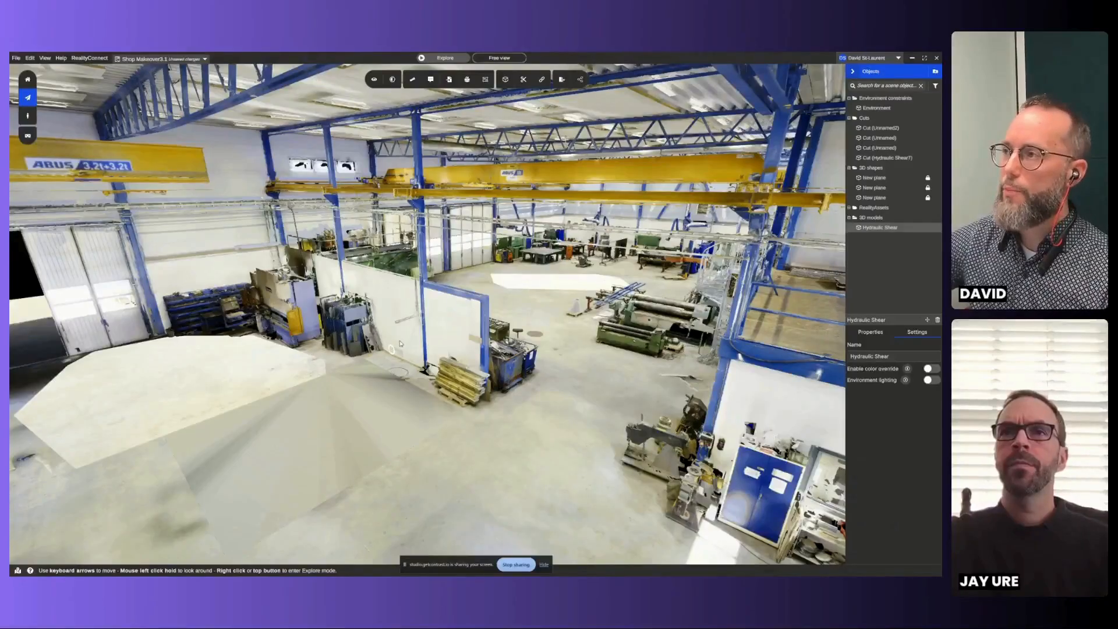
mouse_move(455, 82)
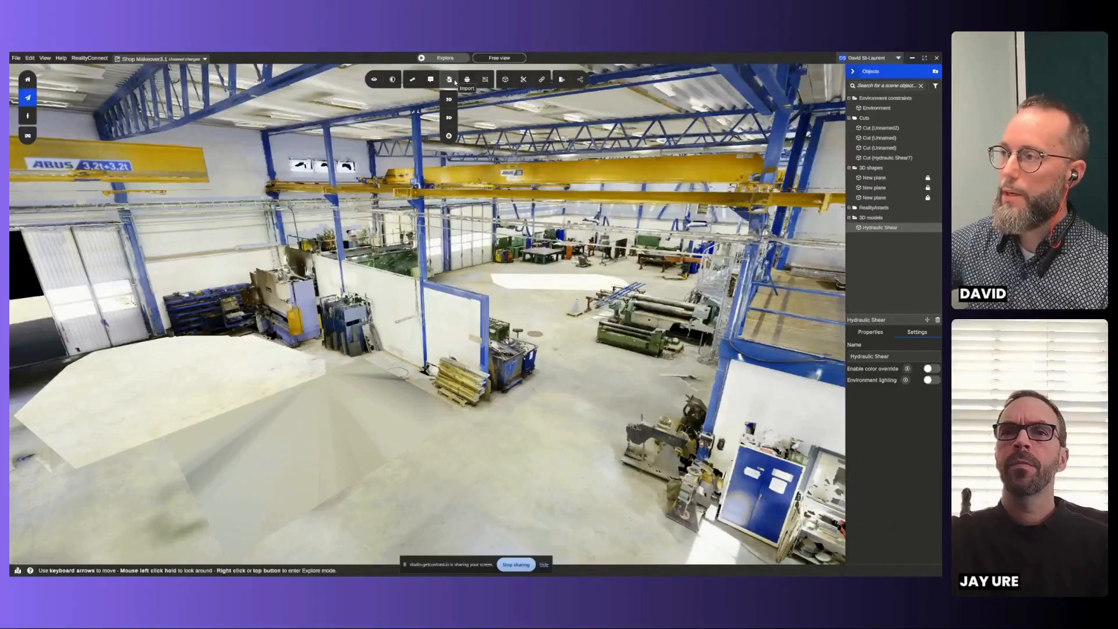
left_click(452, 119)
left_click(449, 80)
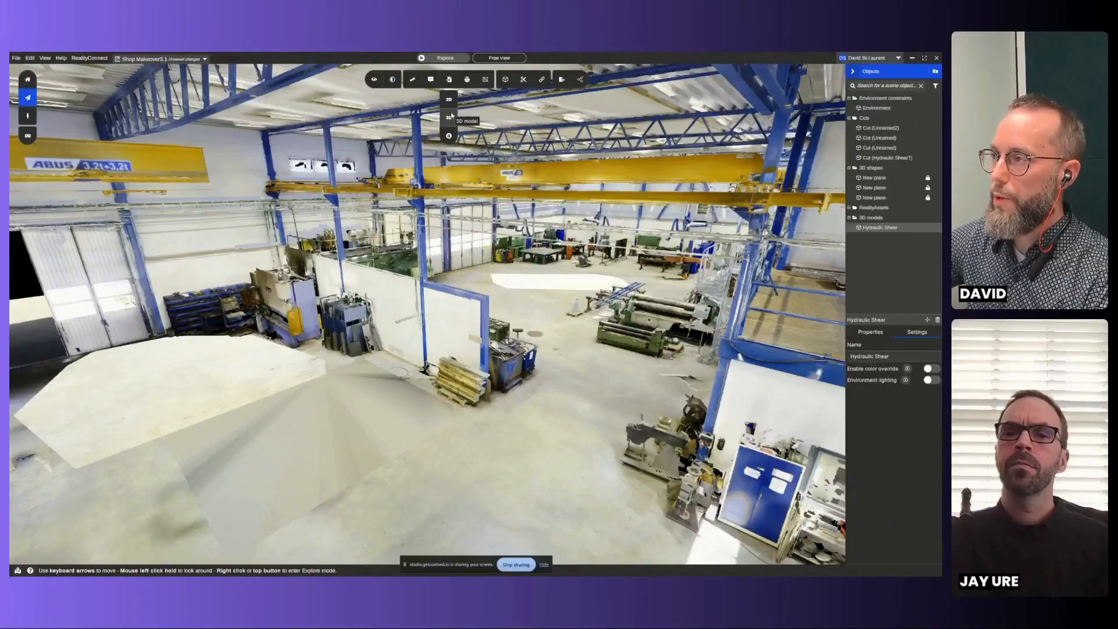
left_click(468, 81)
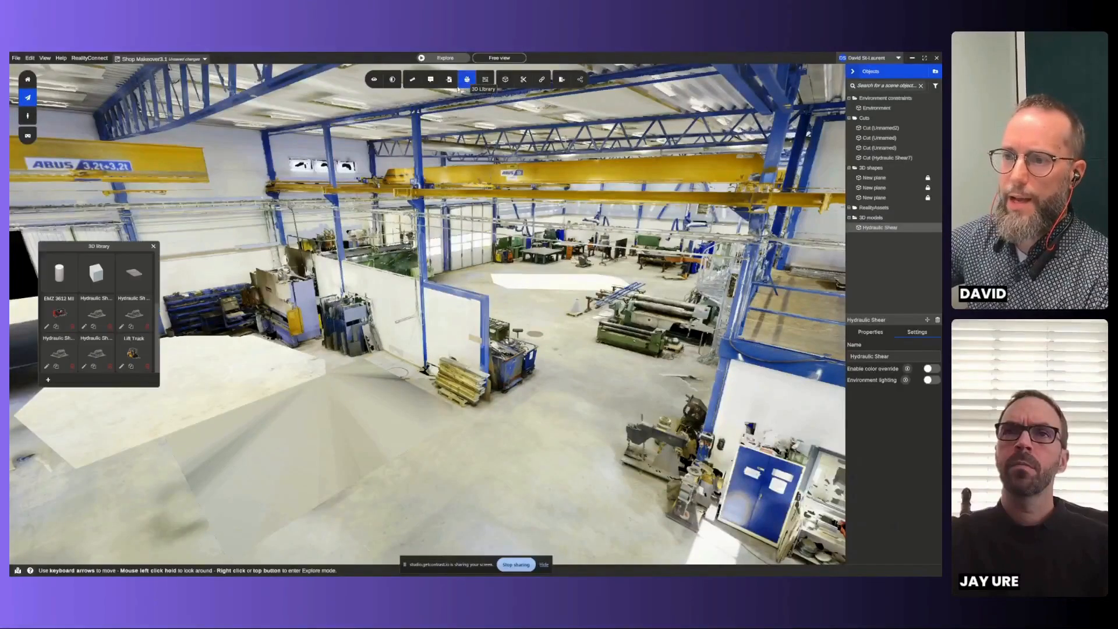
left_click(58, 311)
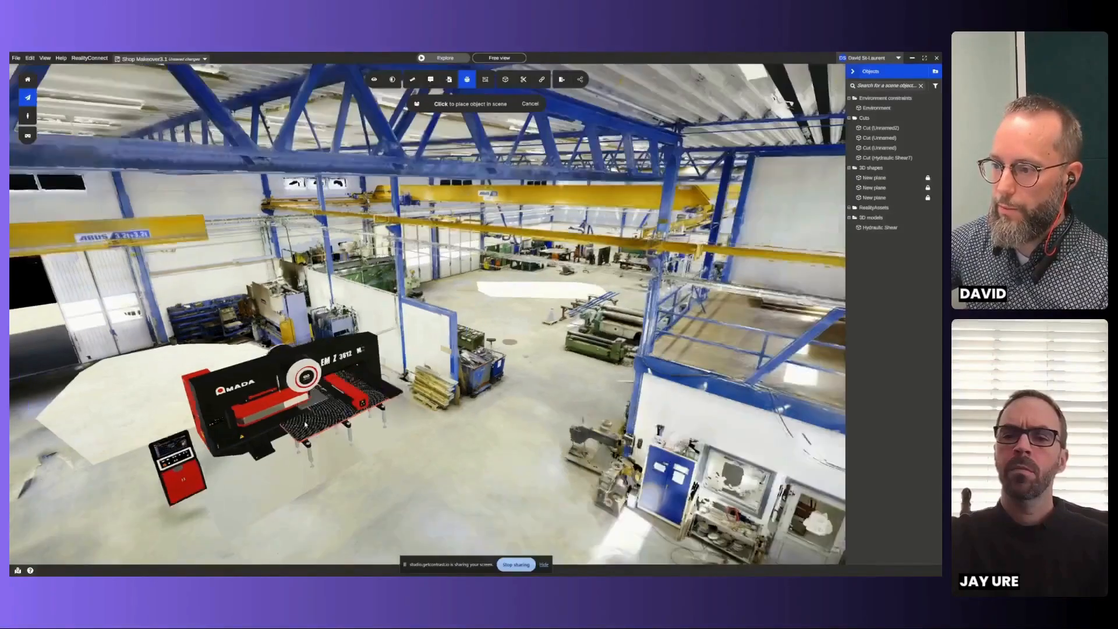
left_click(265, 448)
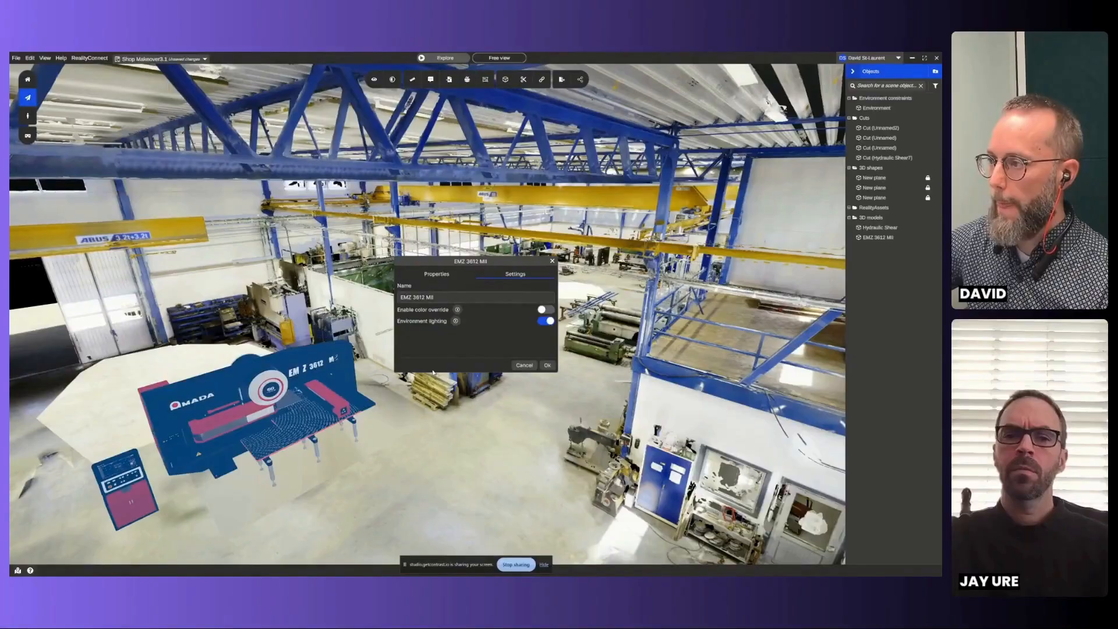
left_click(547, 365)
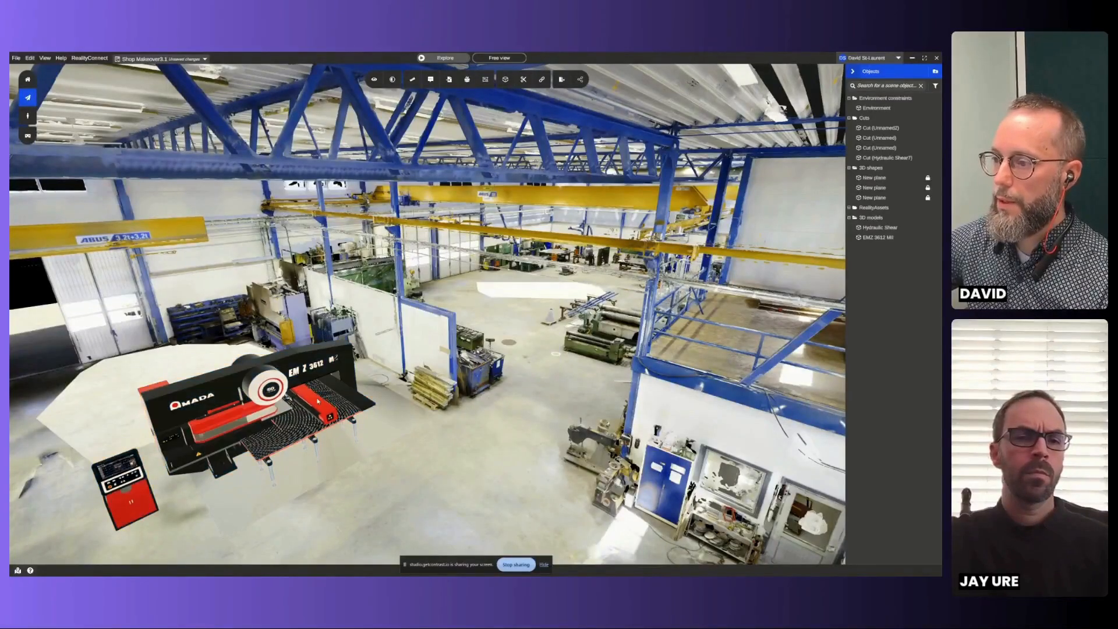
- Reposition the EMZ 3612 MII machine on the freed floor, aligning it beside the white partition wall
left_click(238, 435)
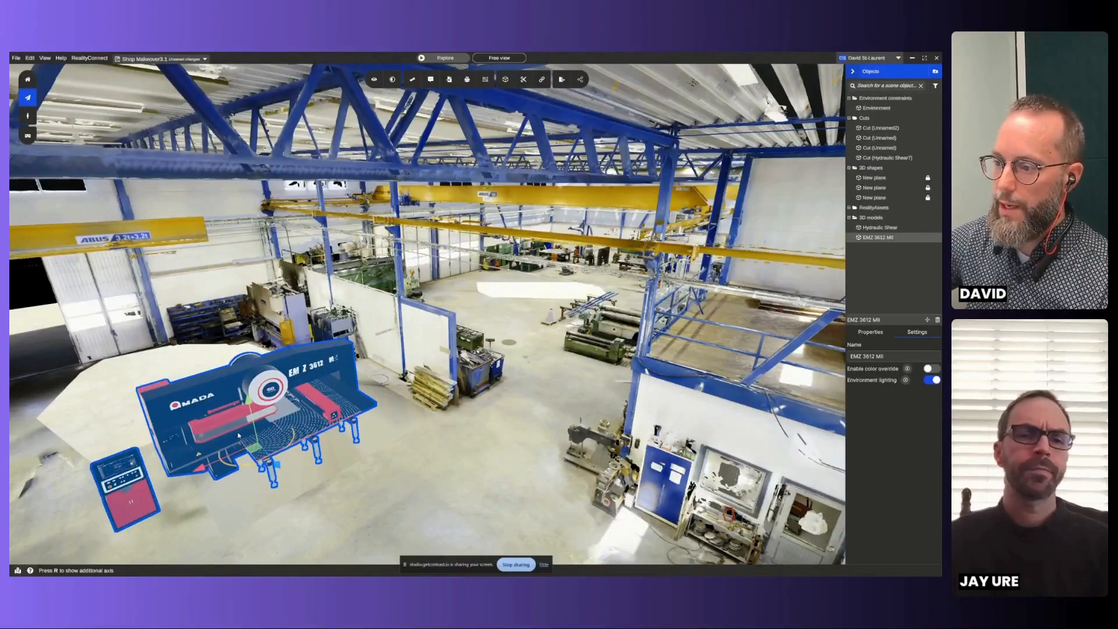
scroll(239, 436, "up", 3)
left_click_drag(256, 455, 255, 463)
right_click(459, 361)
right_click(457, 355)
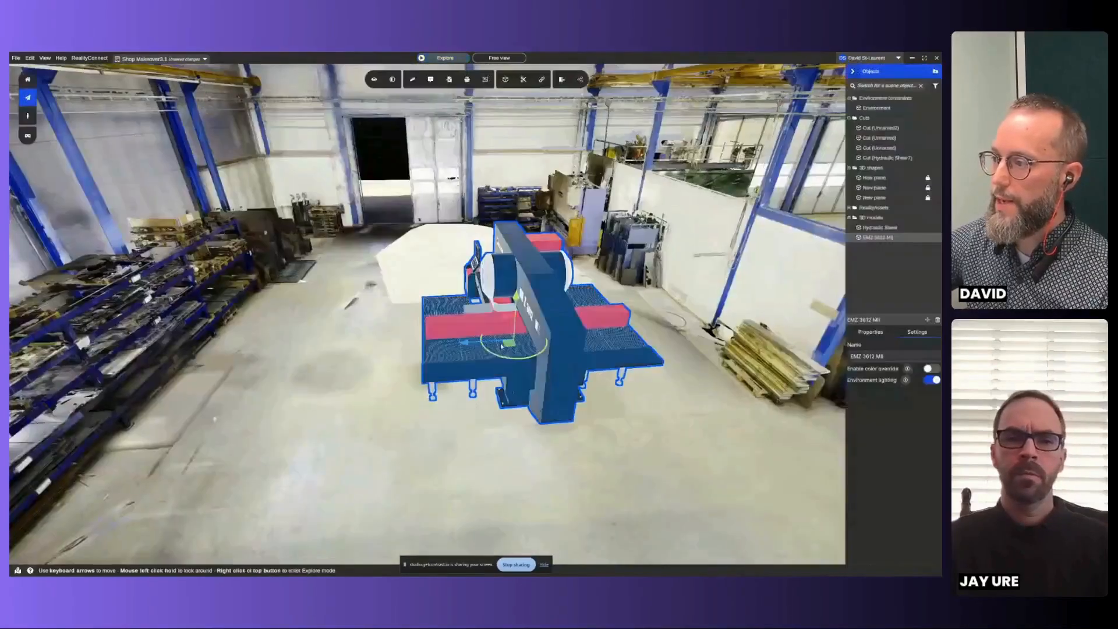
scroll(457, 355, "down", 2)
left_click_drag(503, 350, 493, 345)
key("Right")
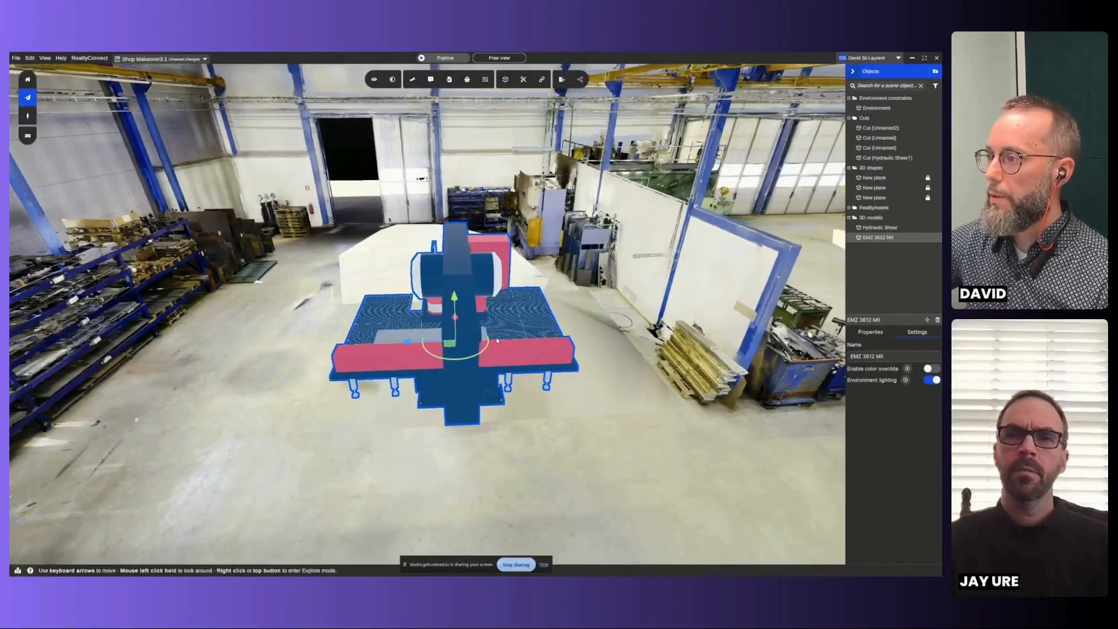
scroll(487, 332, "up", 3)
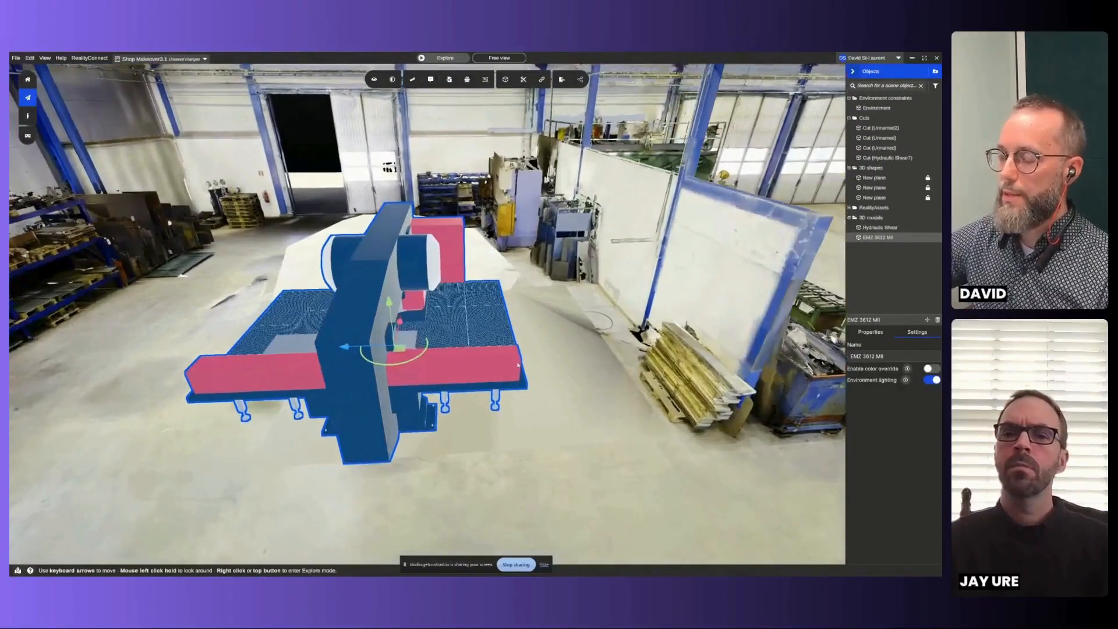
scroll(515, 396, "down", 2)
key("Right")
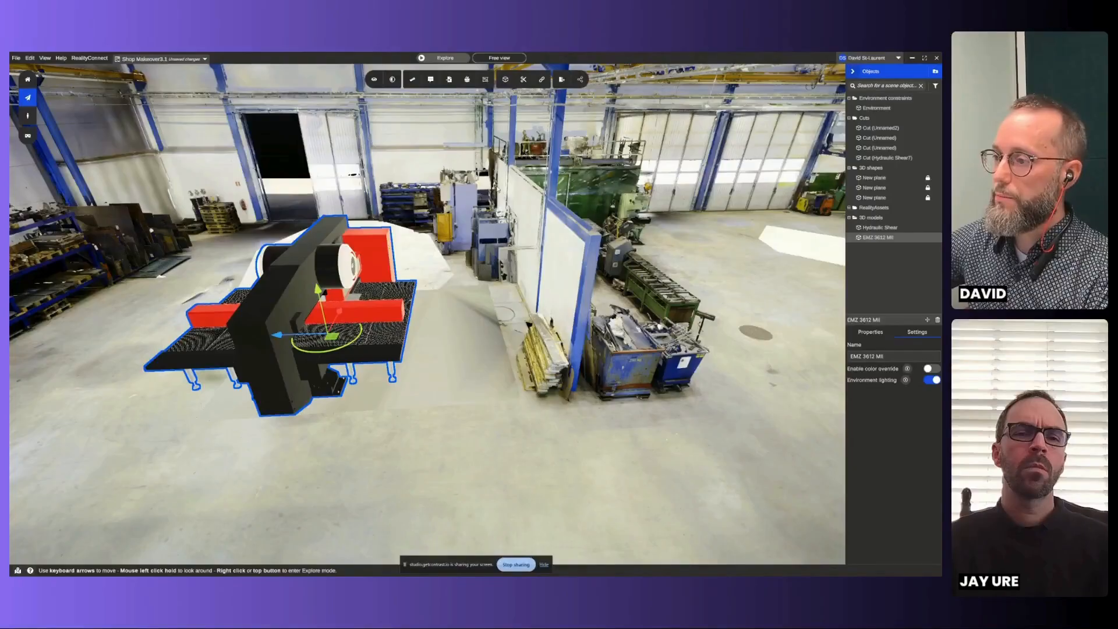
left_click_drag(360, 345, 398, 335)
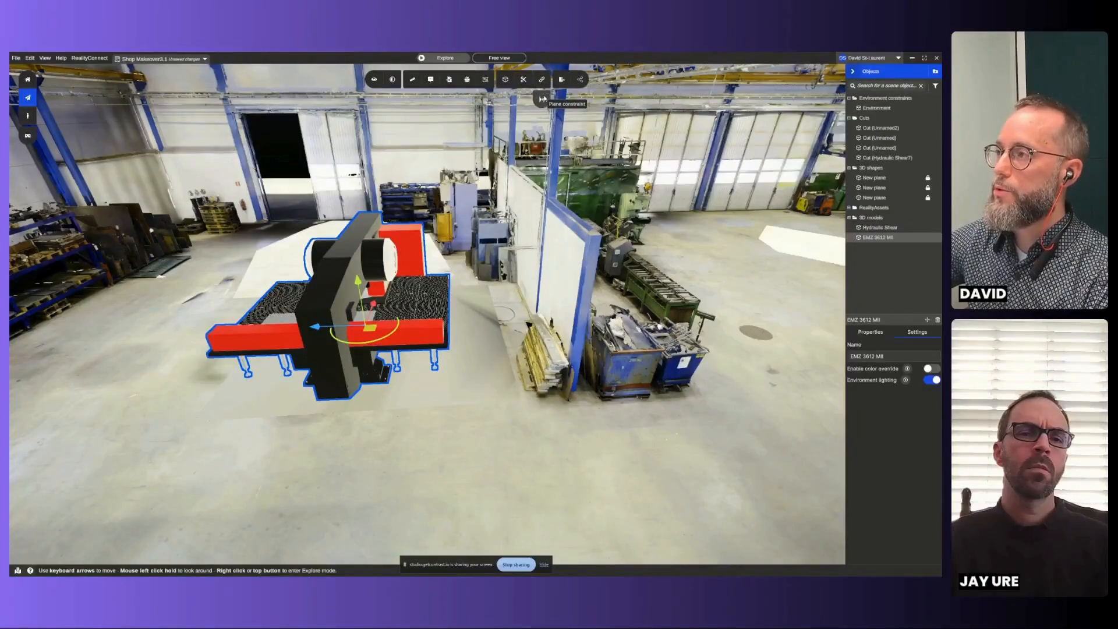
- Start a plane constraint and pick the plane at the table edge of the EMZ 3612 MII that faces the partition wall
left_click(542, 99)
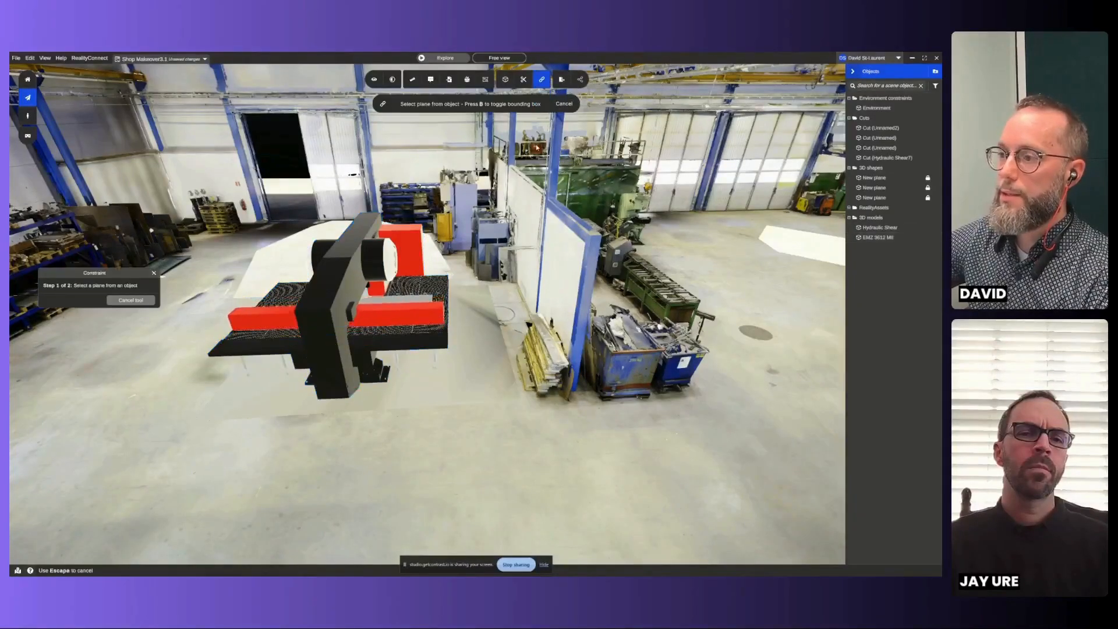
scroll(436, 307, "up", 8)
right_click_drag(448, 312, 501, 359)
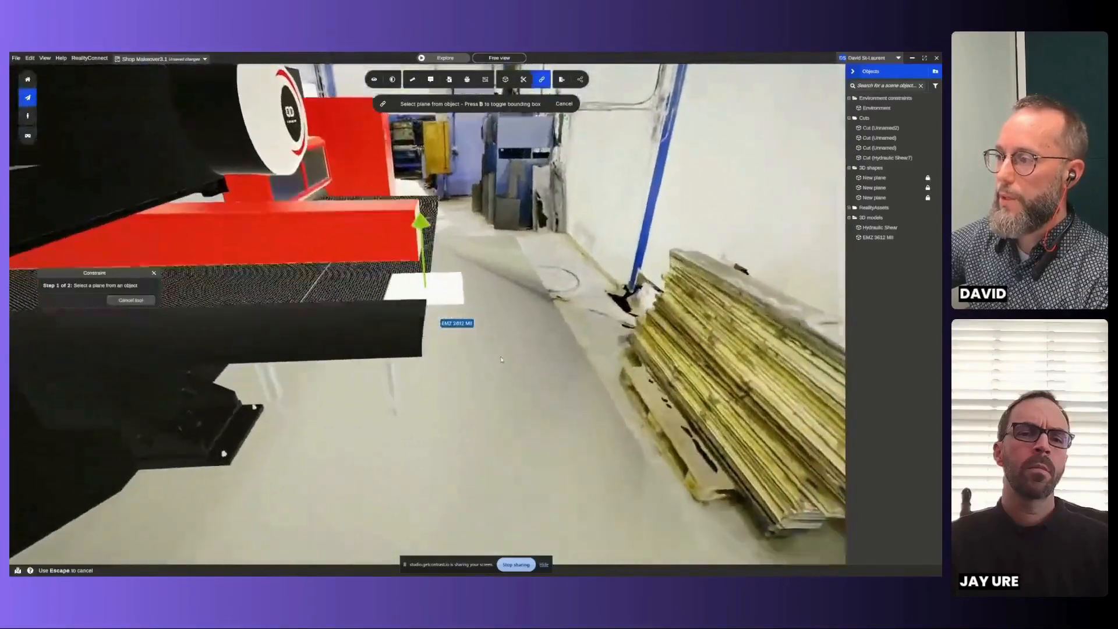
scroll(498, 353, "down", 8)
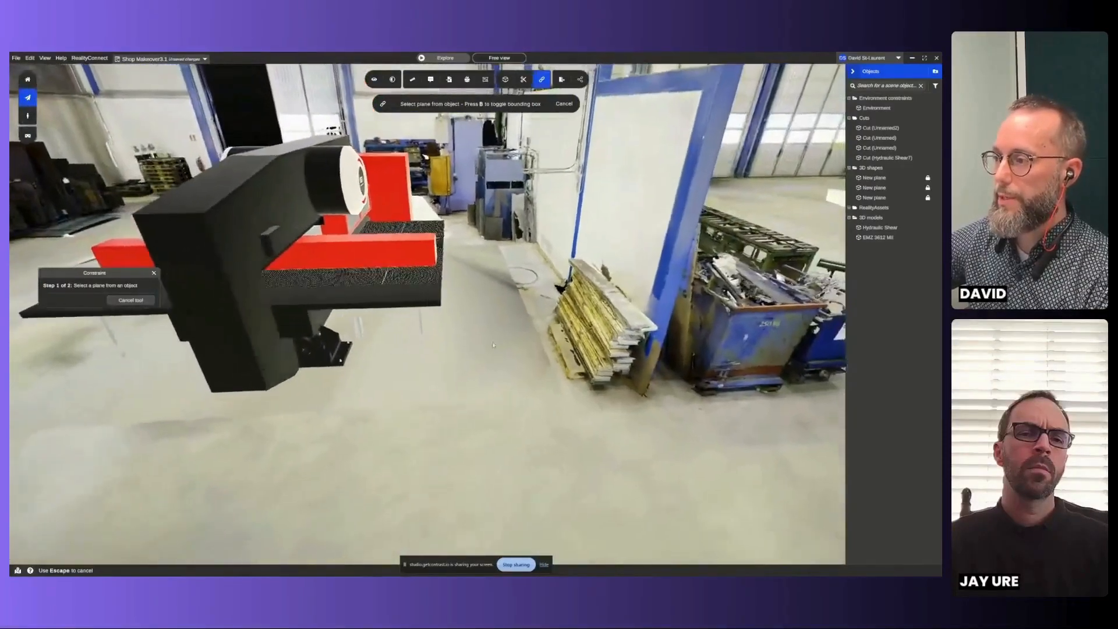
right_click(493, 345)
right_click(494, 346)
middle_click_drag(587, 374, 455, 339)
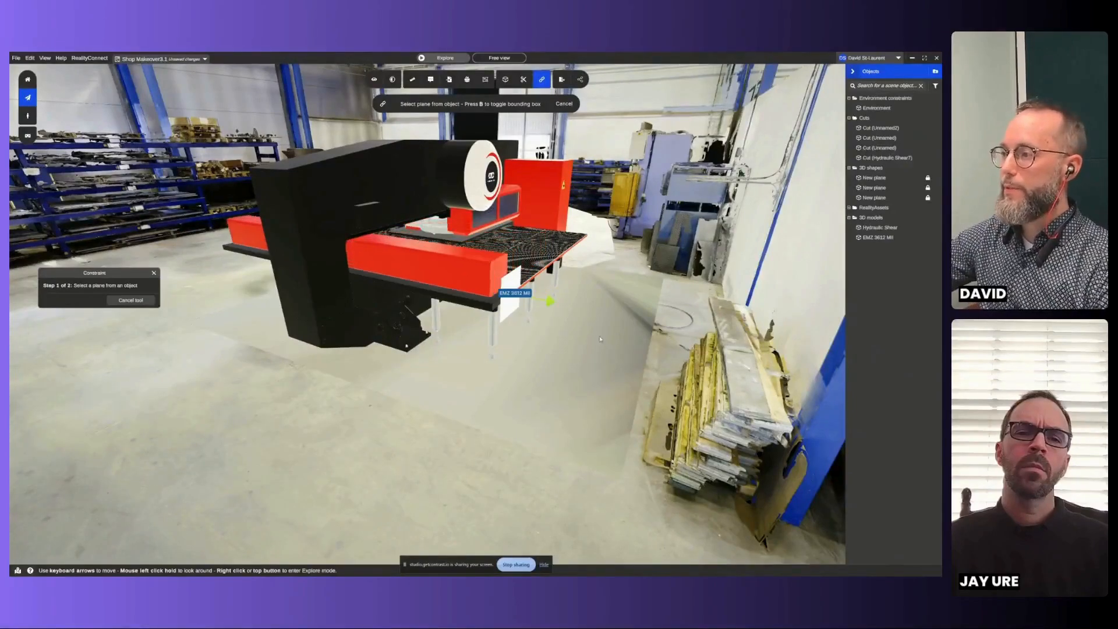
scroll(603, 309, "up", 3)
scroll(603, 313, "up", 3)
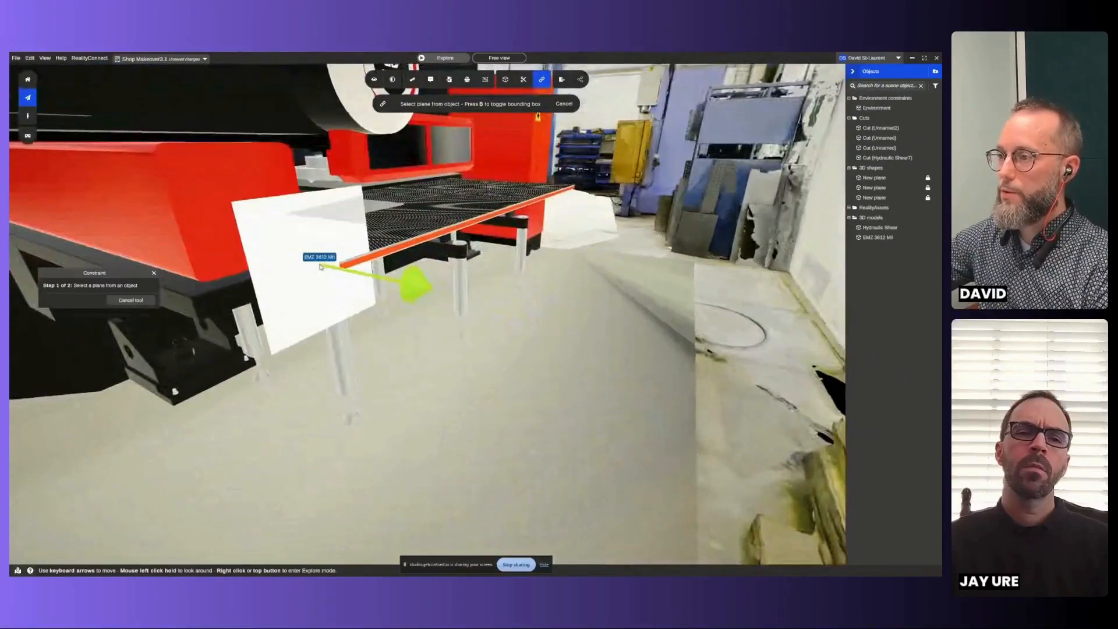
left_click(326, 266)
- Constrain the machine to a new environment plane on the partition wall with a fixed distance of 1.5 m
scroll(537, 362, "down", 3)
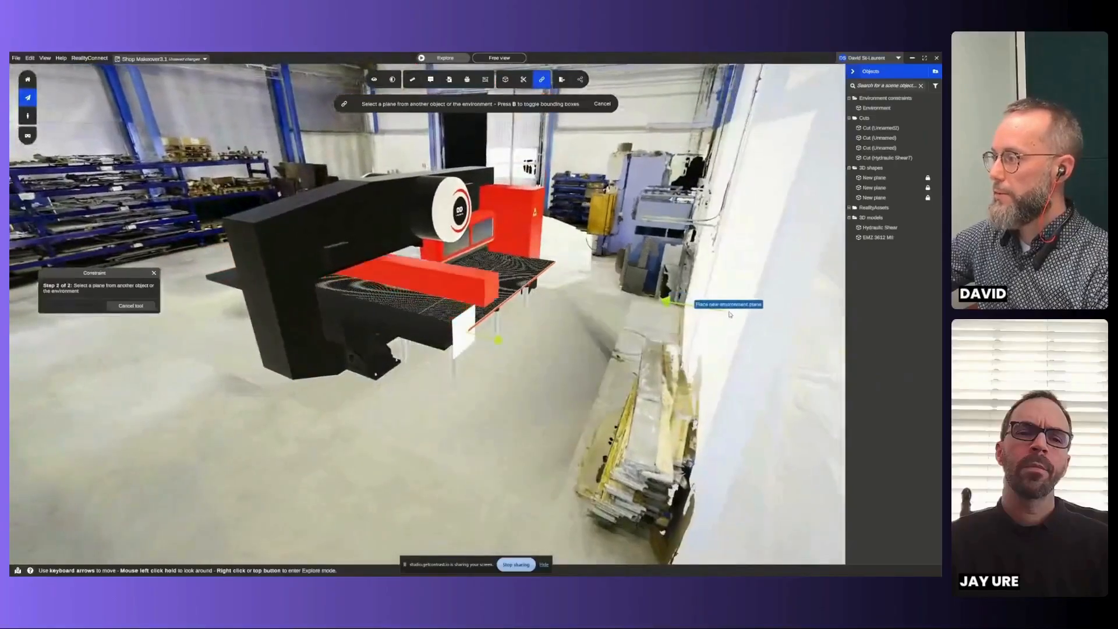
left_click(673, 319)
left_click(142, 298)
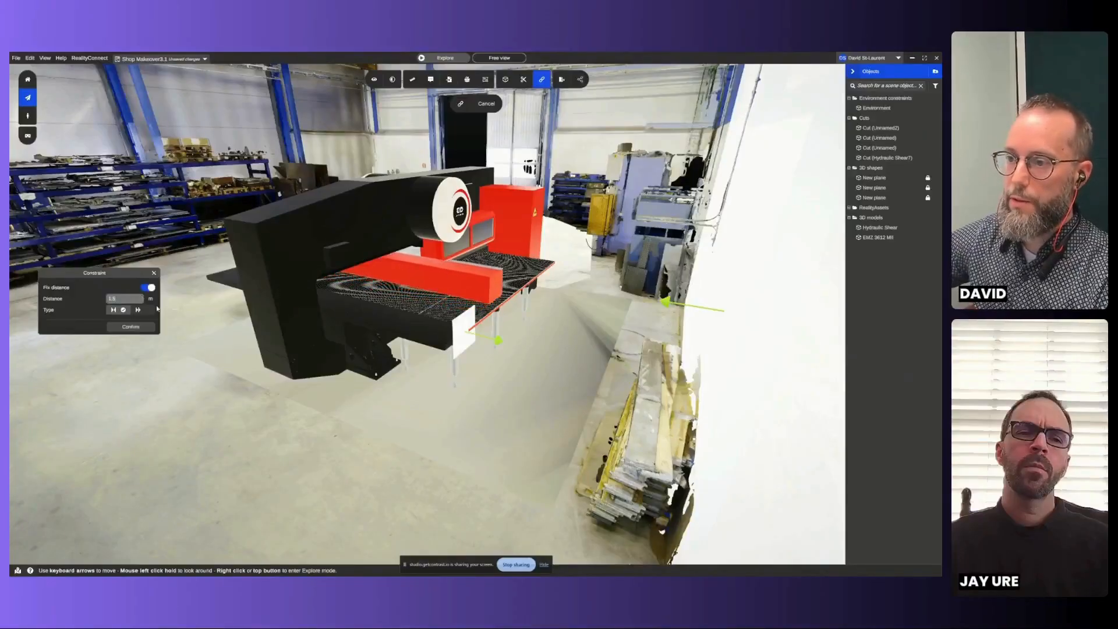
left_click(134, 327)
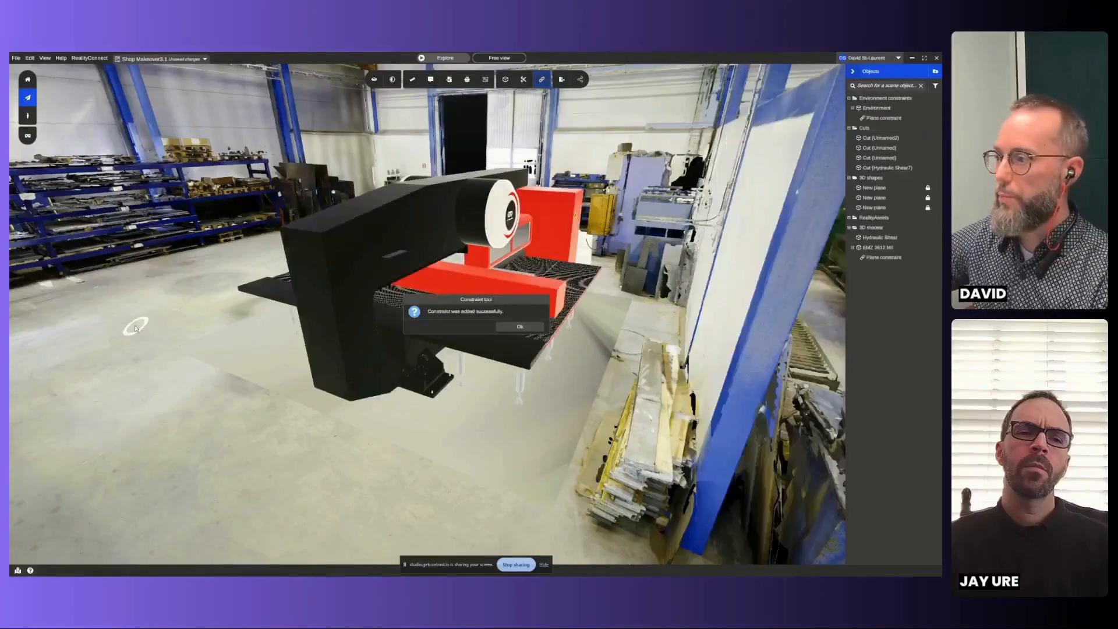
left_click(506, 329)
- Select the constrained EMZ 3612 MII and try moving it across the floor to test its fixed distance from the partition wall
scroll(492, 379, "down", 2)
scroll(492, 379, "down", 3)
key("Left")
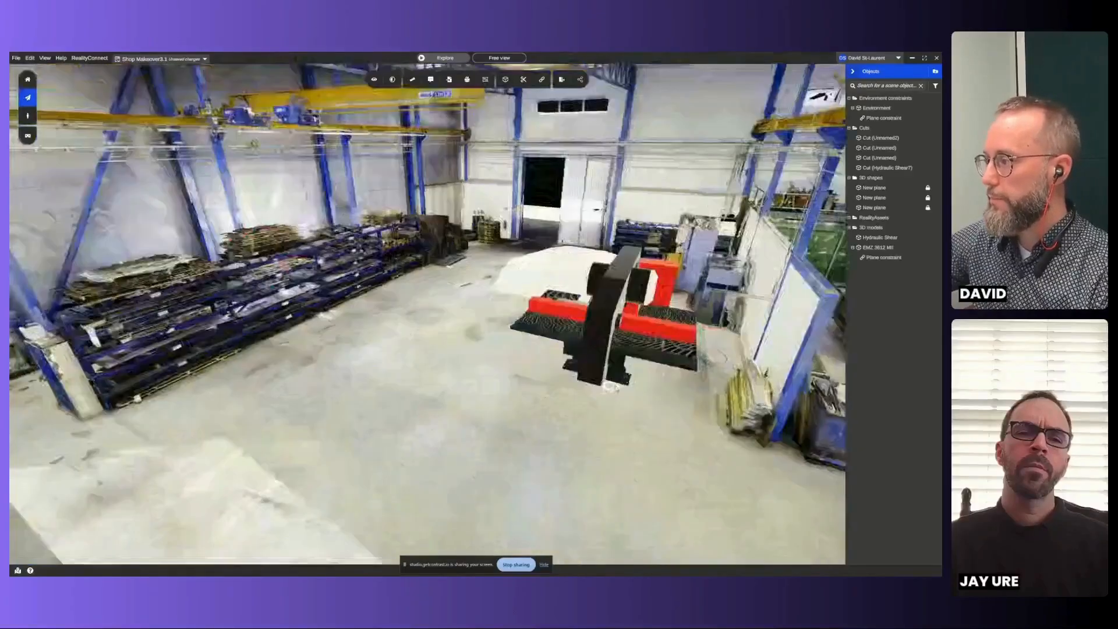
right_click(491, 378)
right_click(462, 316)
middle_click_drag(456, 304, 609, 336)
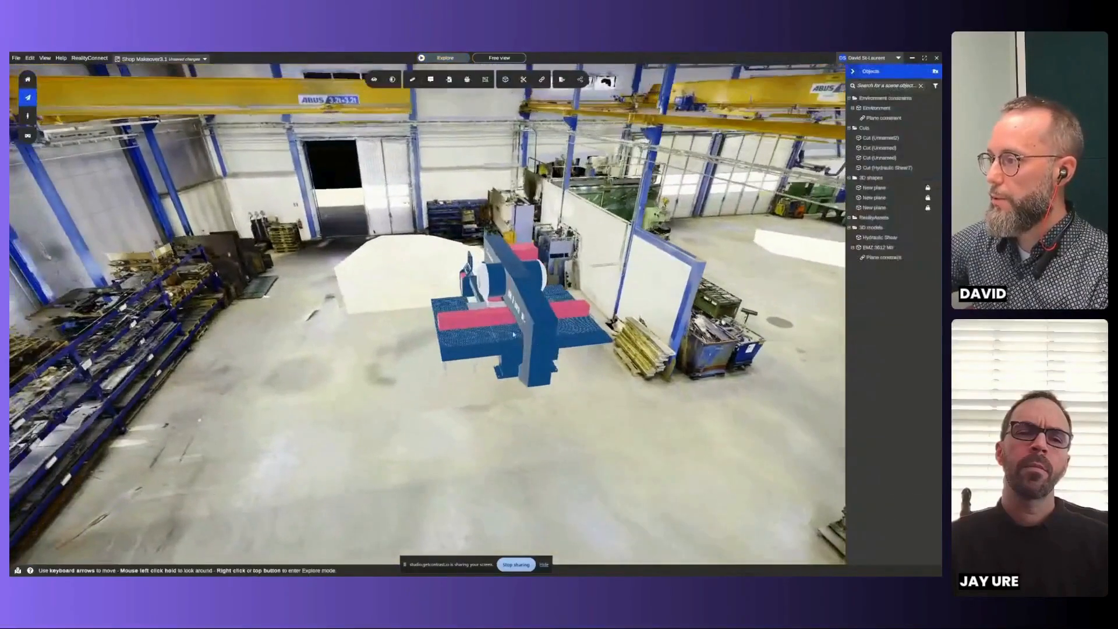
left_click(610, 336)
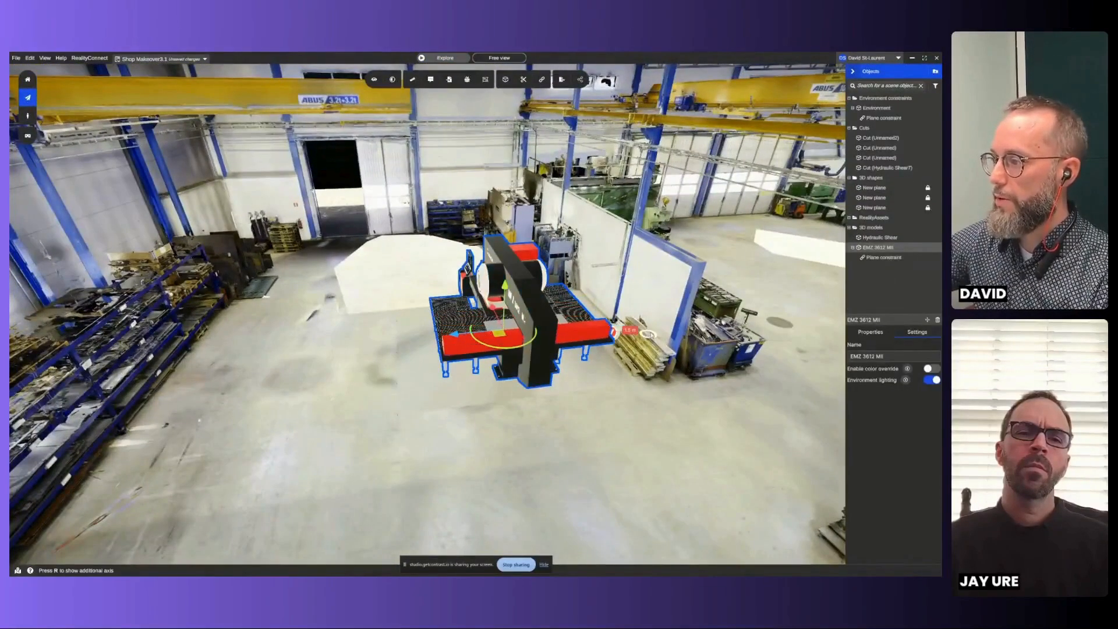
mouse_move(502, 335)
left_mouse_down()
mouse_move(493, 320)
mouse_move(514, 365)
mouse_move(495, 316)
left_mouse_up()
left_click_drag(577, 308, 596, 333)
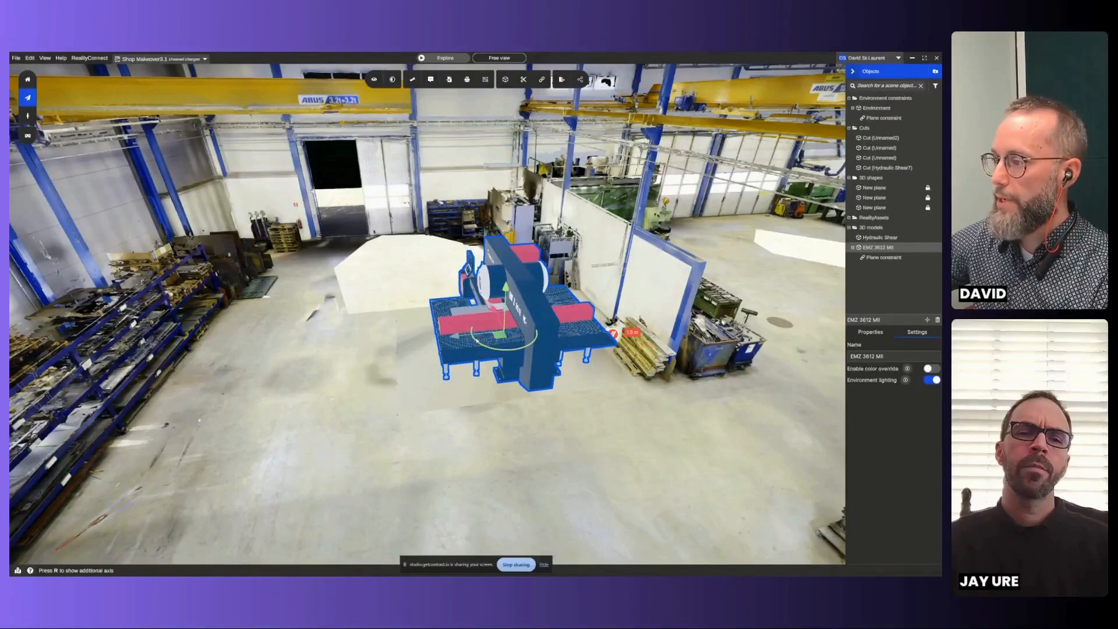
left_click_drag(449, 338, 543, 336)
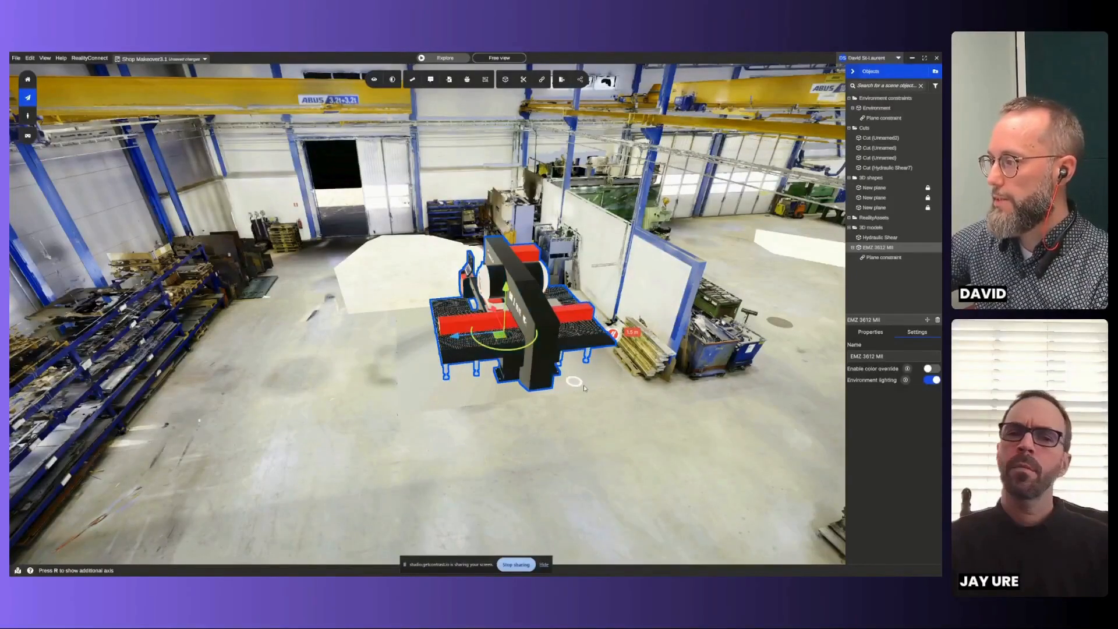
- Add a property group named Machine Specifications to the EMZ 3612 MII model
scroll(584, 386, "up", 2)
left_click(621, 392)
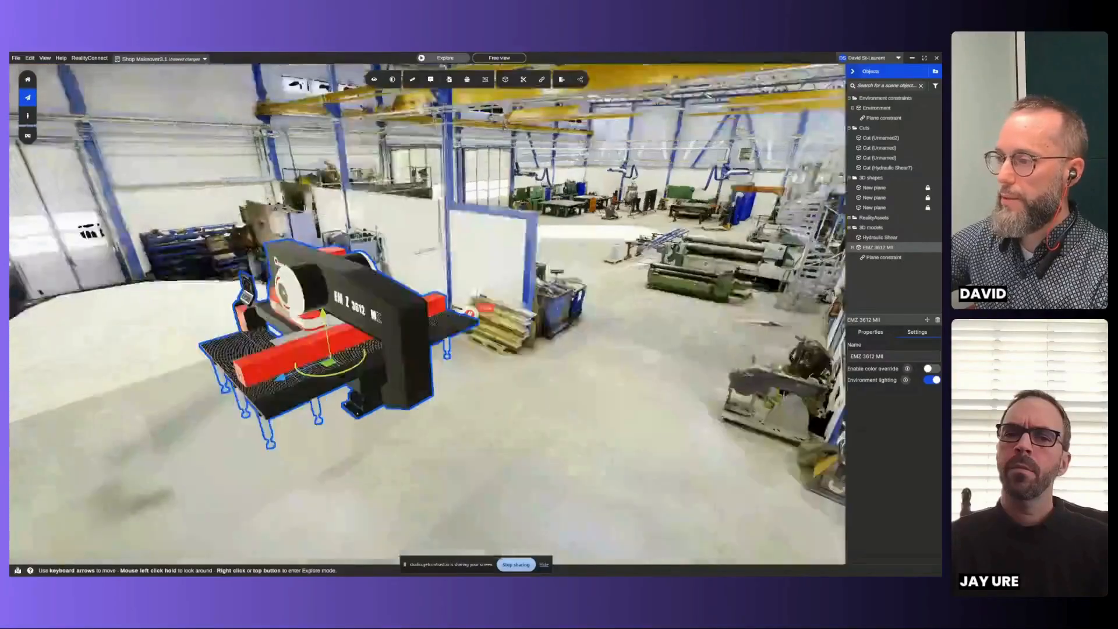
mouse_move(400, 365)
left_mouse_down()
mouse_move(372, 350)
mouse_move(409, 370)
mouse_move(375, 362)
mouse_move(381, 355)
left_mouse_up()
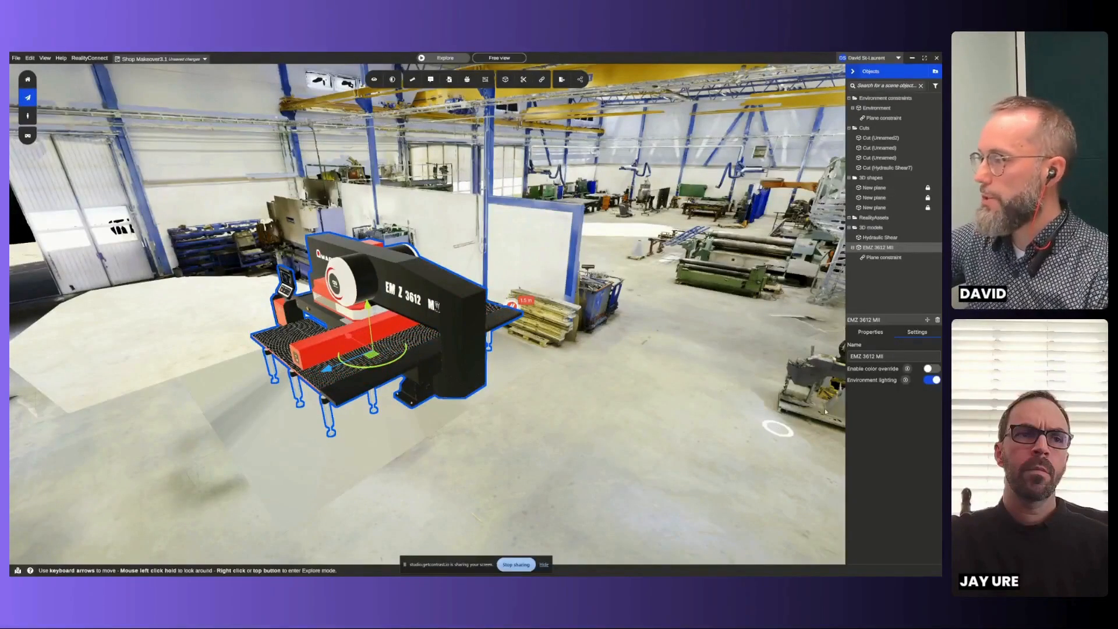
left_click(882, 334)
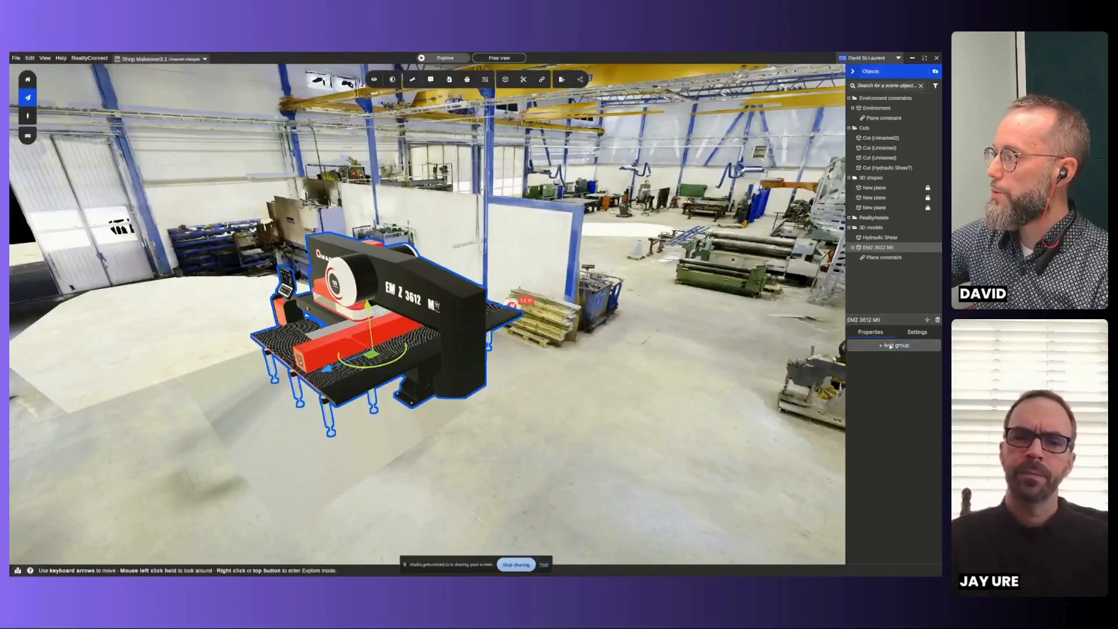
left_click(891, 346)
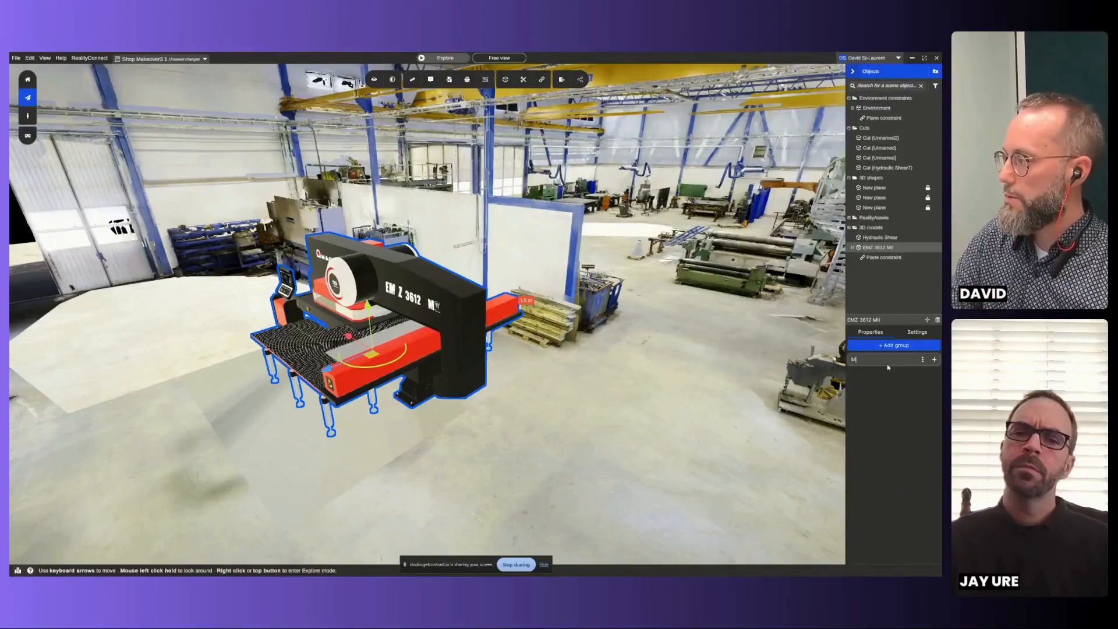
type("achine Specifications")
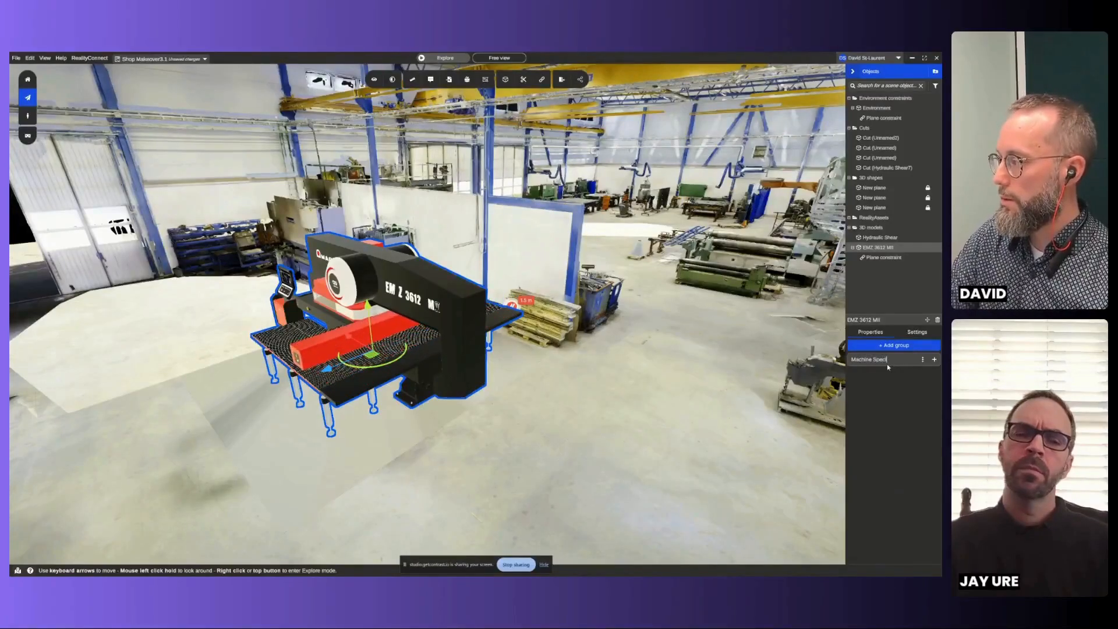
- Add an attached-file property named Brochure to Machine Specifications, and link the EM-MII leaflet PDF from the Desktop folder
left_click(934, 359)
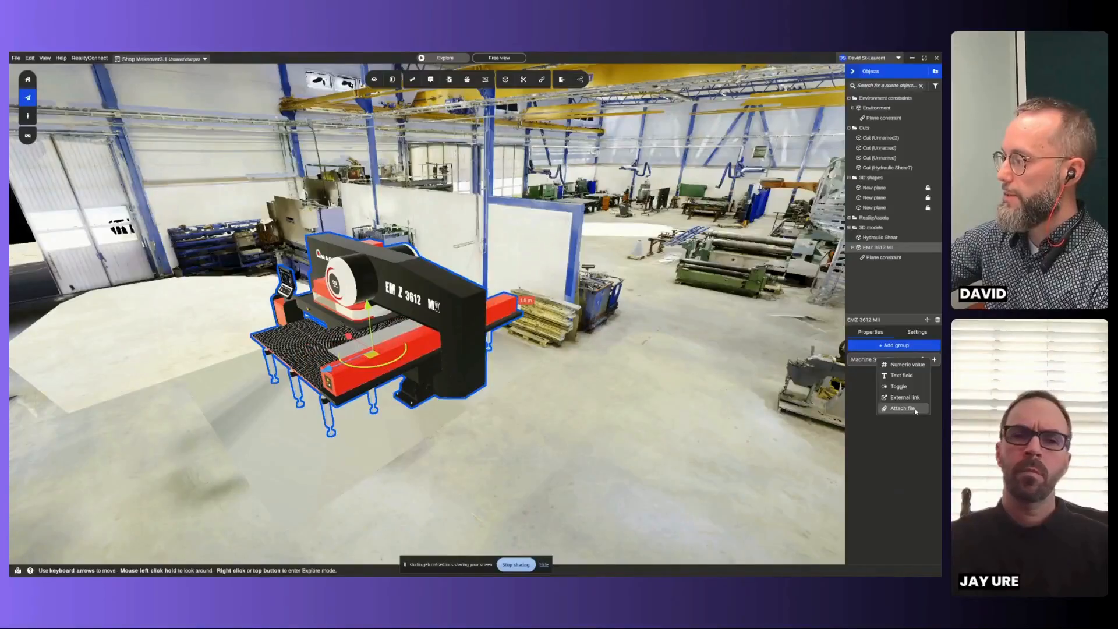
left_click(903, 409)
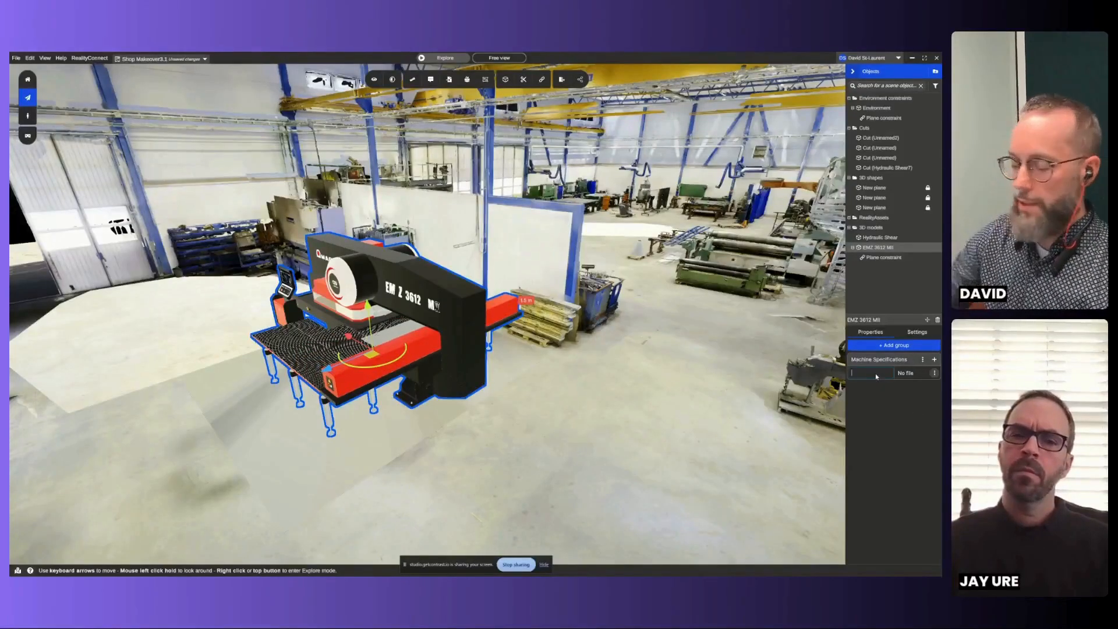
type("Bor")
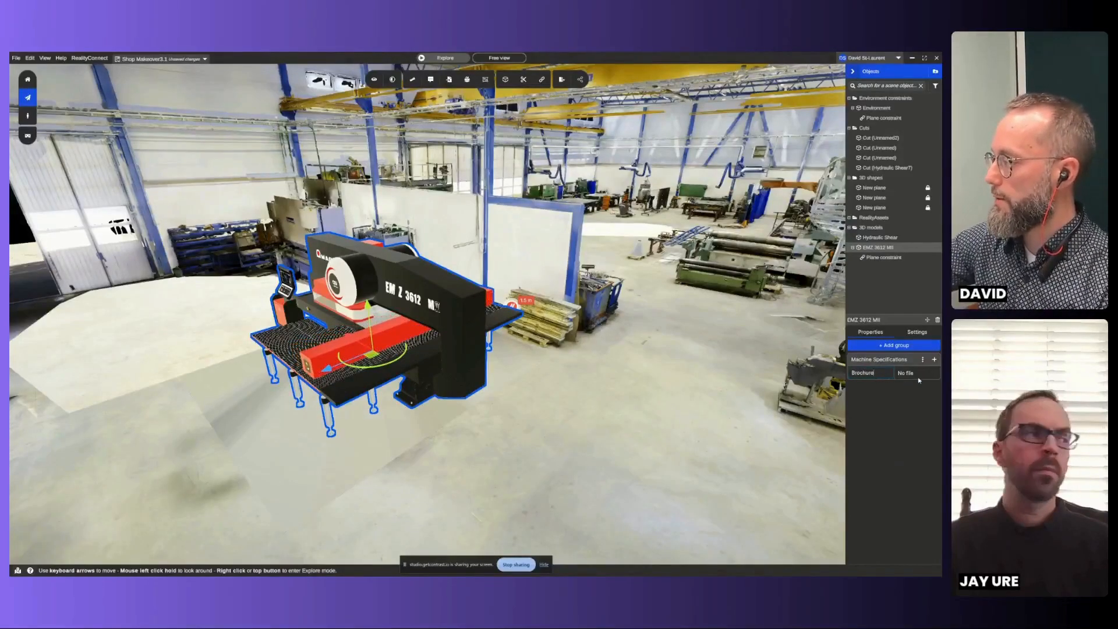
left_click(934, 373)
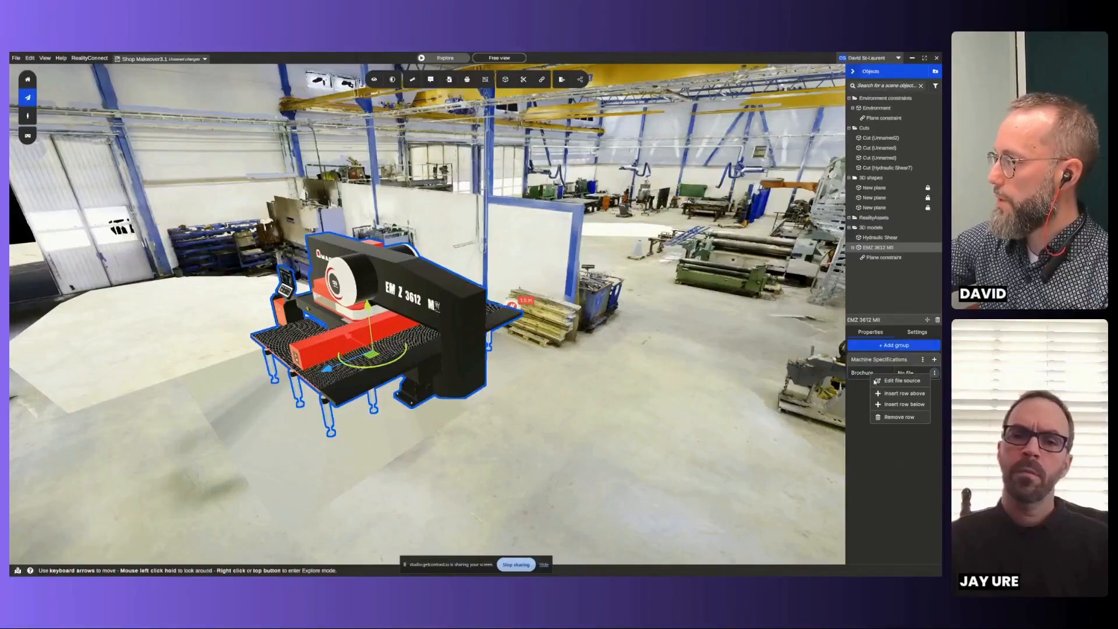
left_click(902, 380)
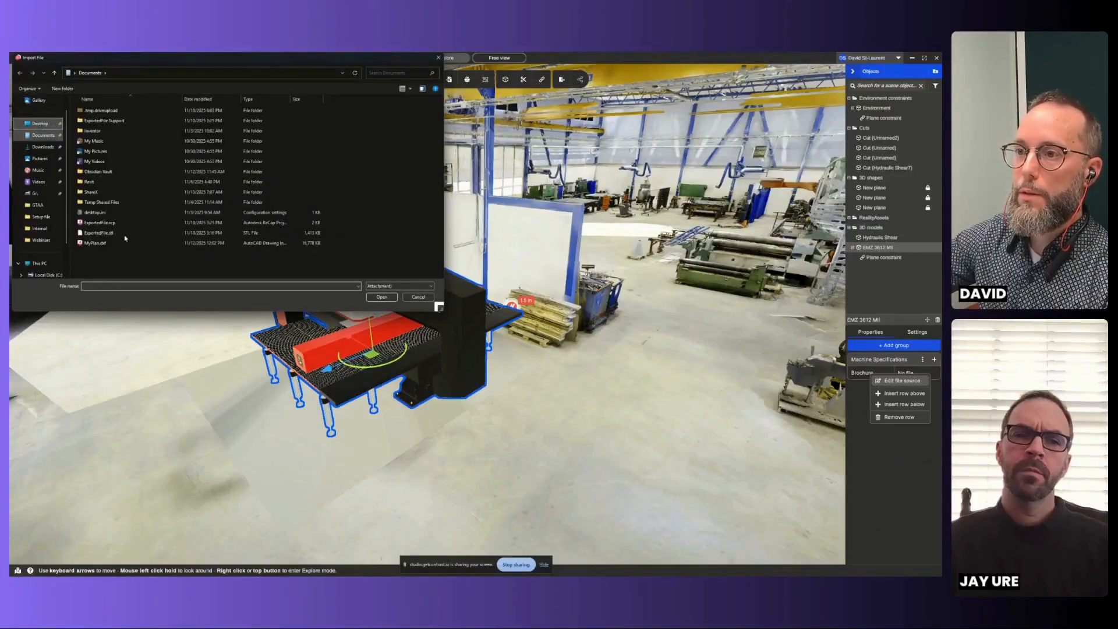
left_click(39, 123)
double_click(104, 131)
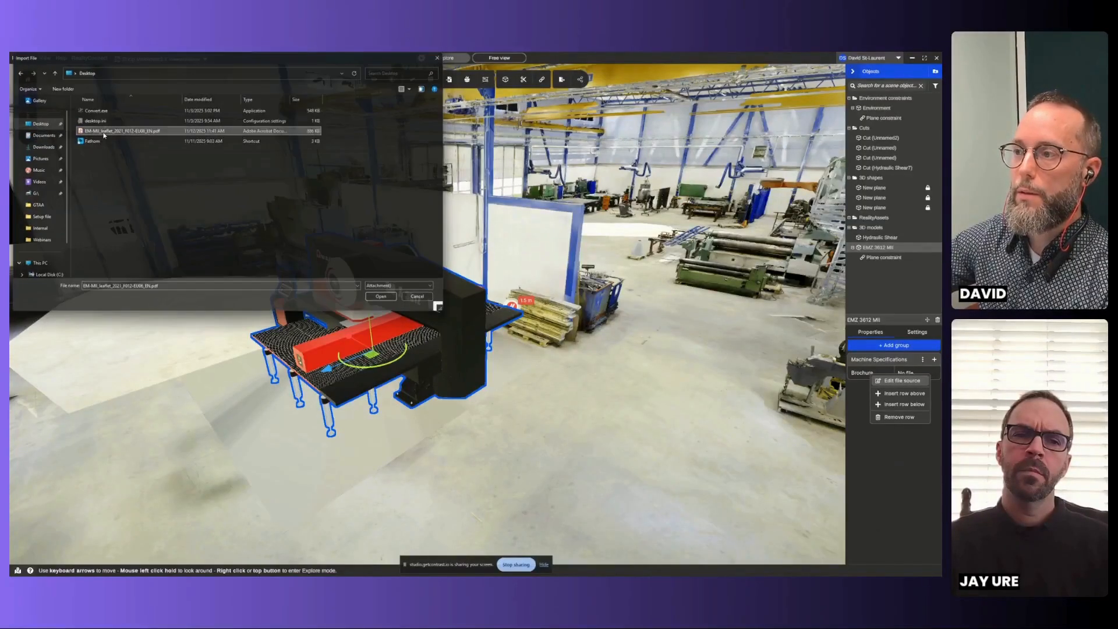
left_click(577, 445)
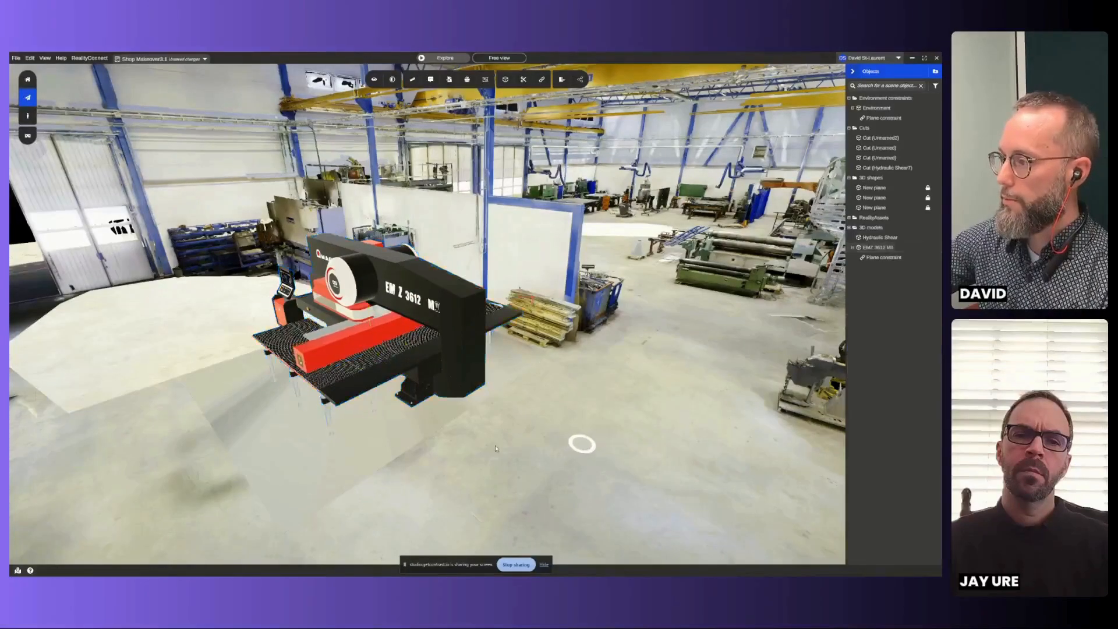
left_click(427, 310)
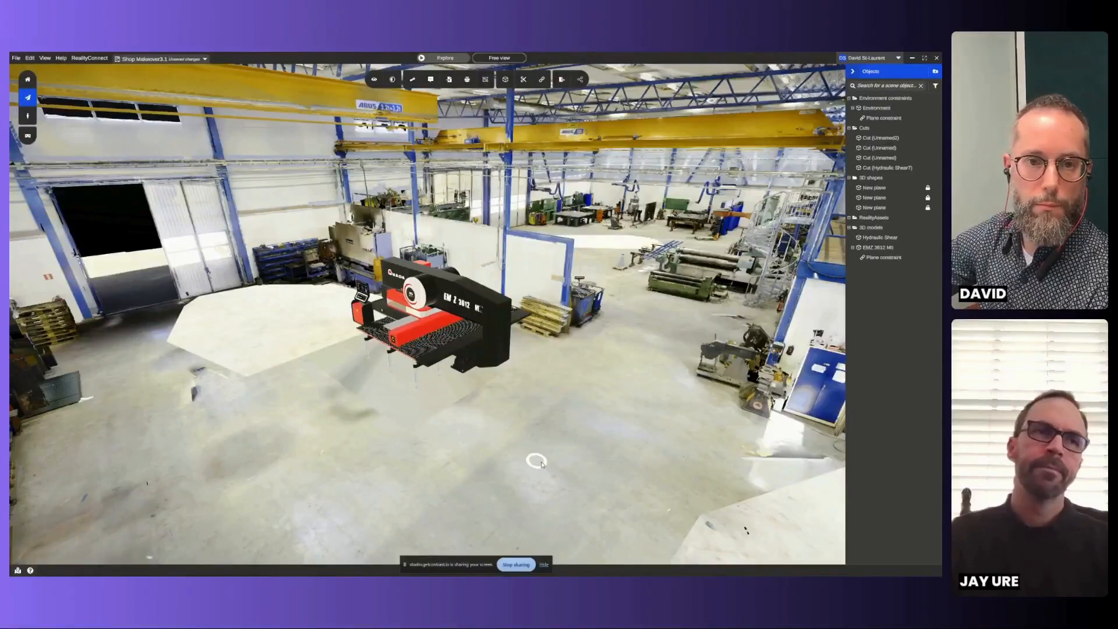
left_click(569, 405)
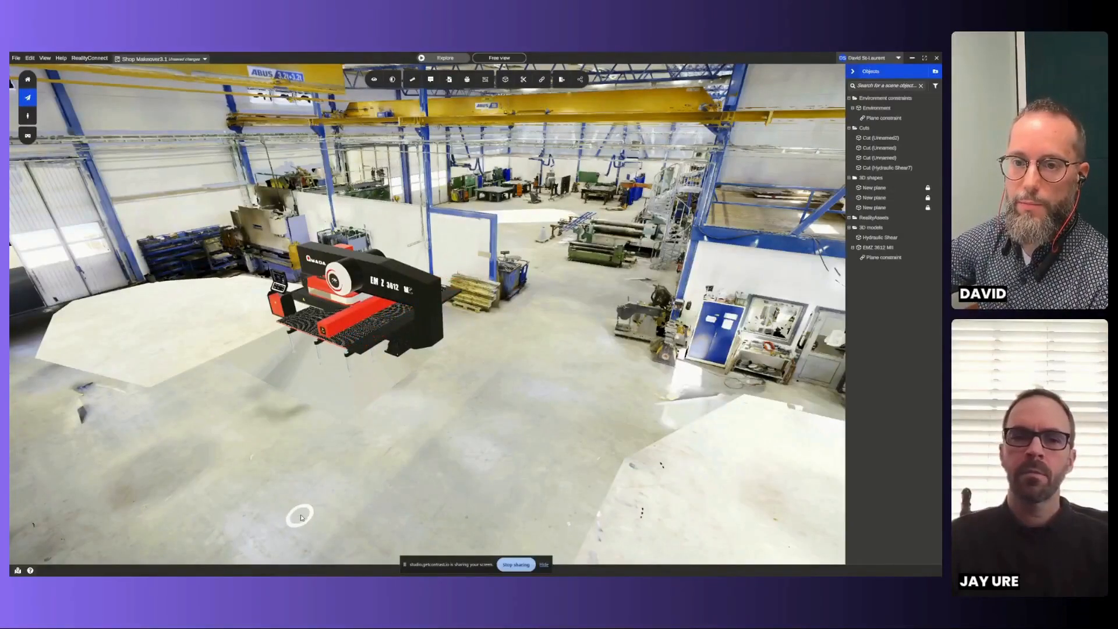
left_click(318, 514)
left_click_drag(401, 493, 421, 488)
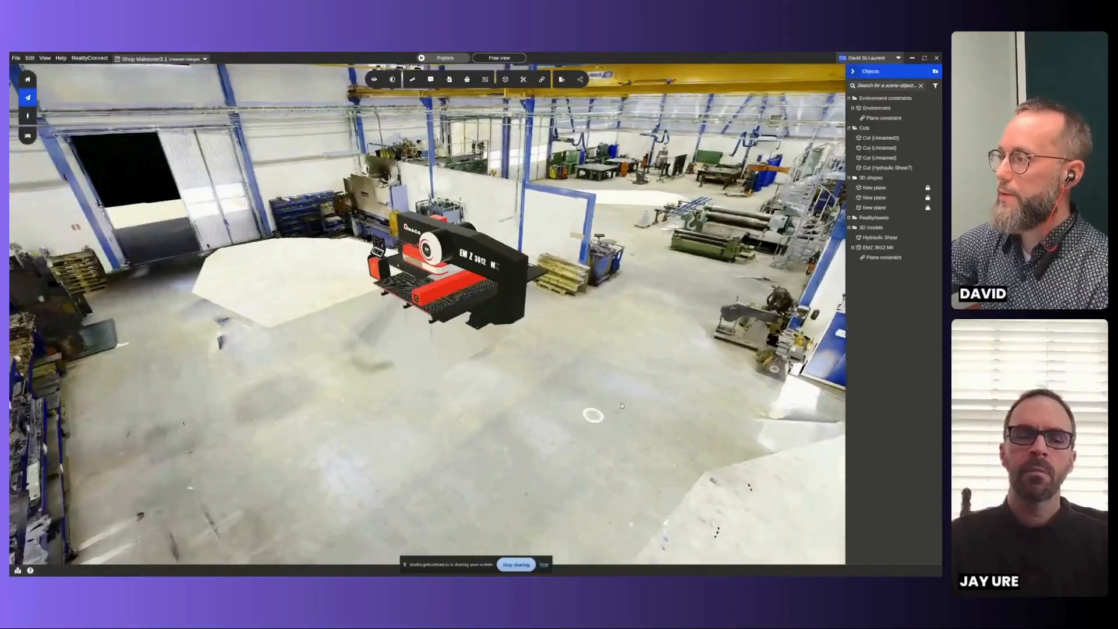
left_click_drag(577, 404, 538, 397)
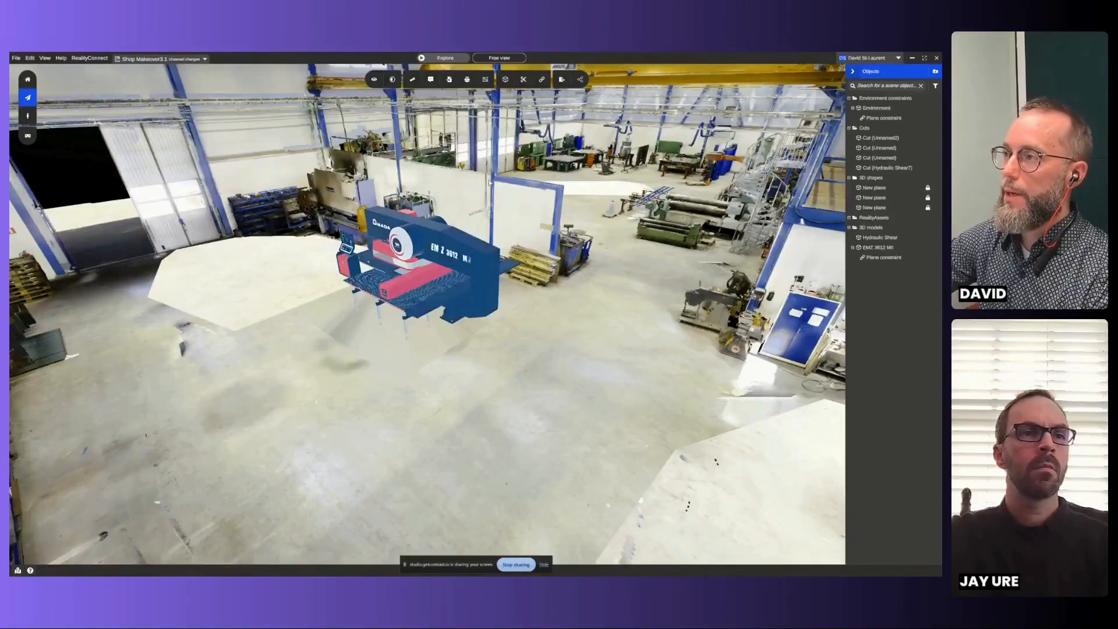
left_click(468, 79)
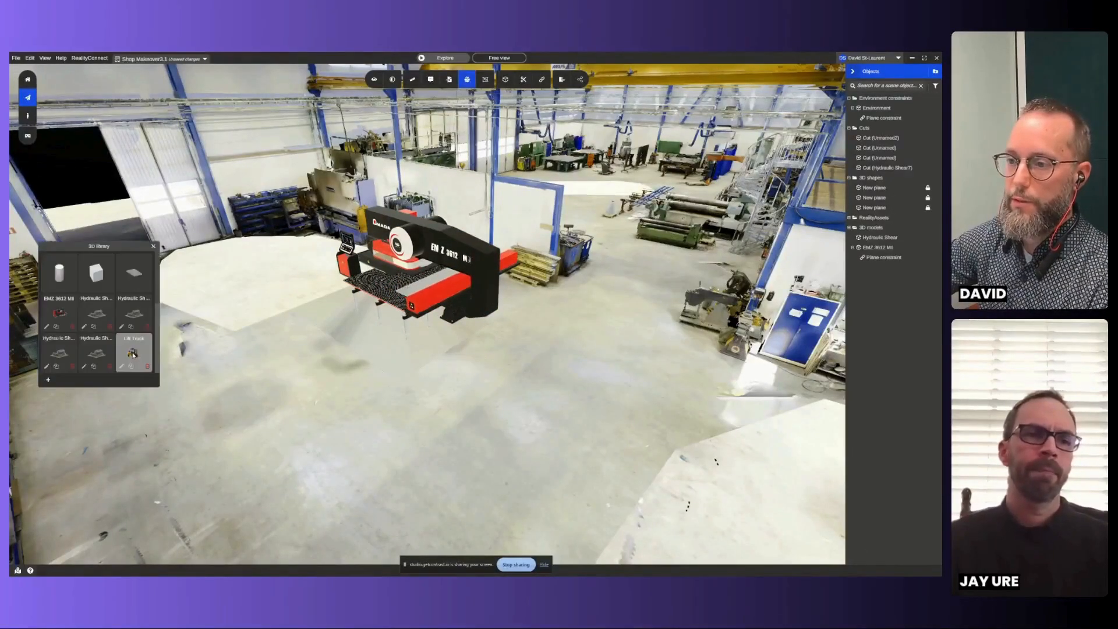
left_click(134, 352)
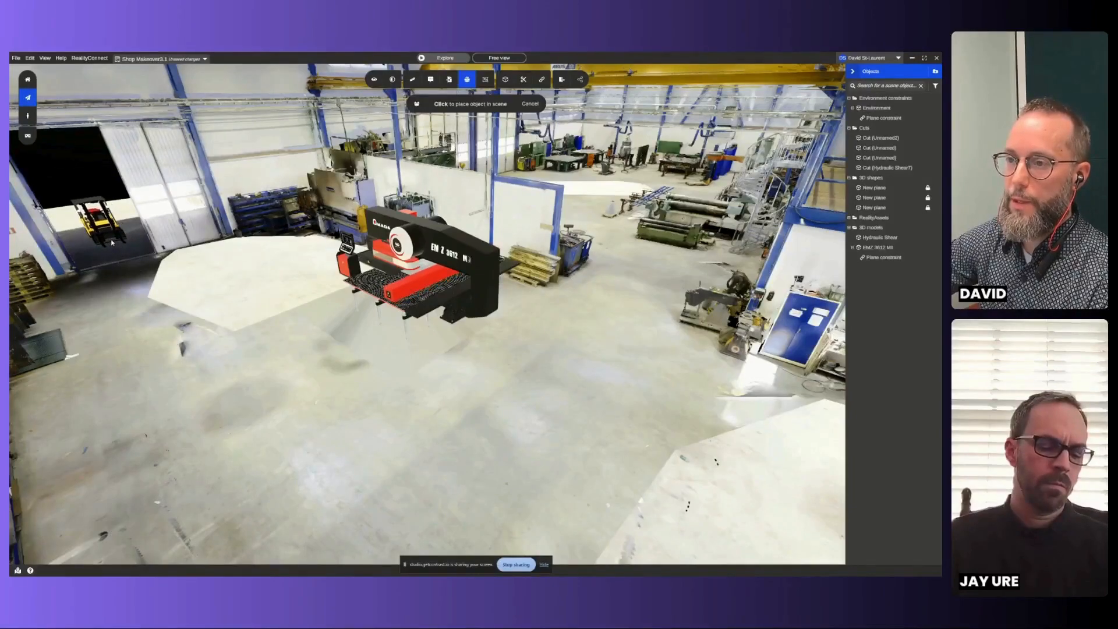
left_click(112, 240)
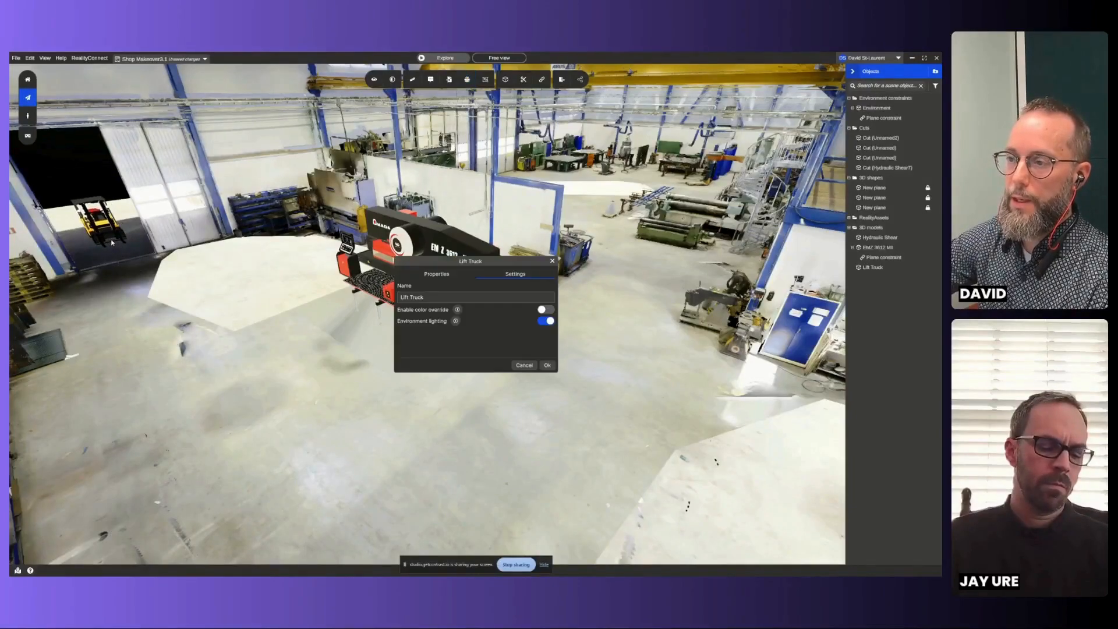
left_click(551, 368)
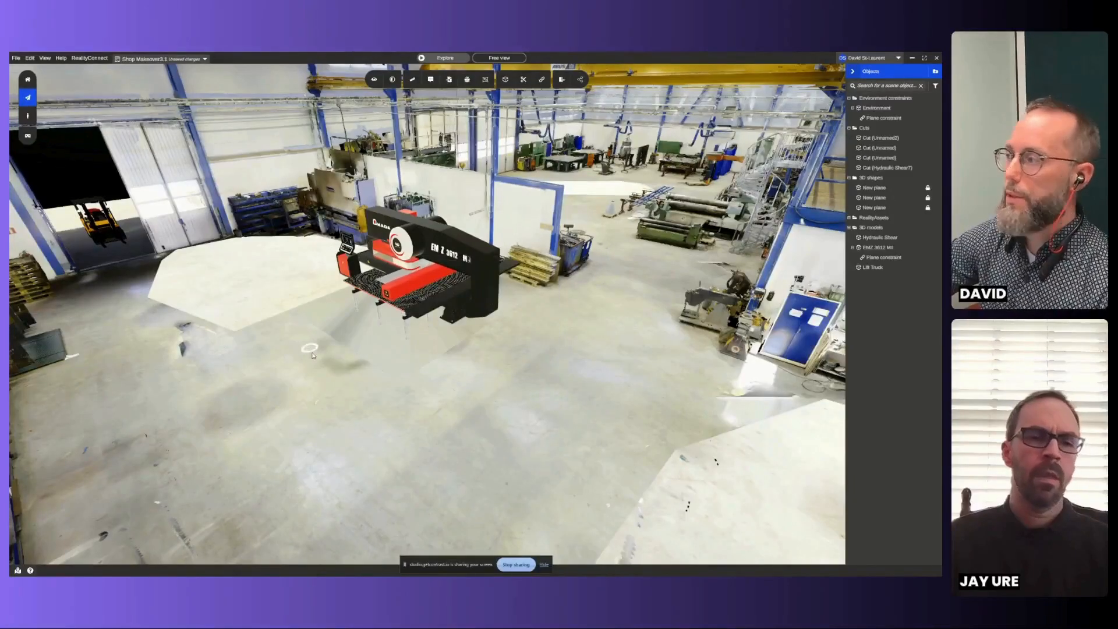
left_click(875, 269)
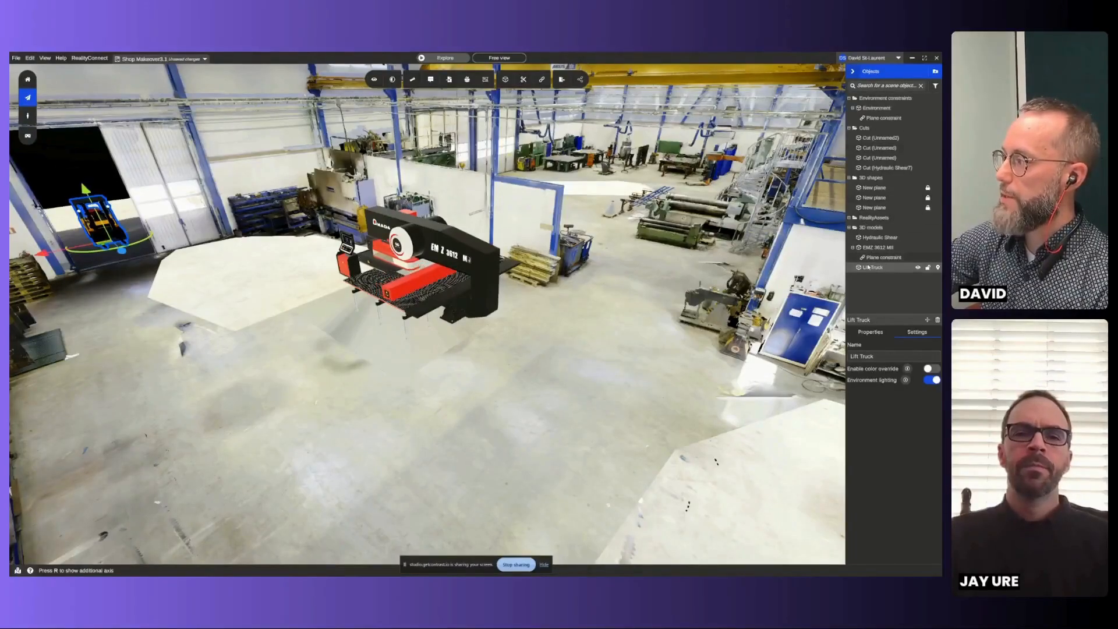
right_click(872, 269)
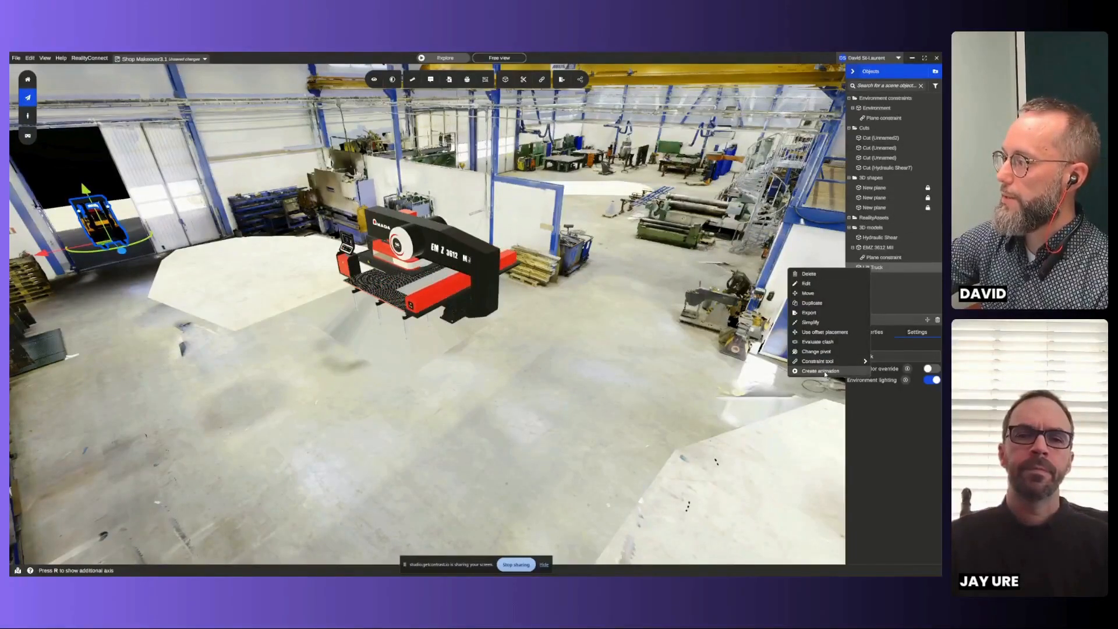
left_click(821, 371)
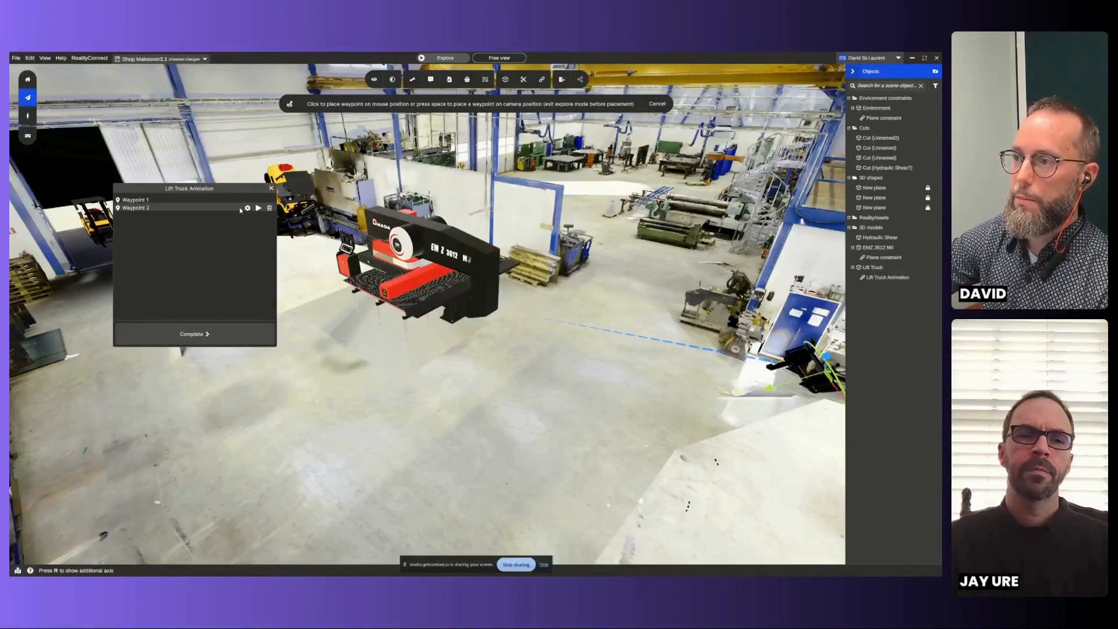
left_click(269, 208)
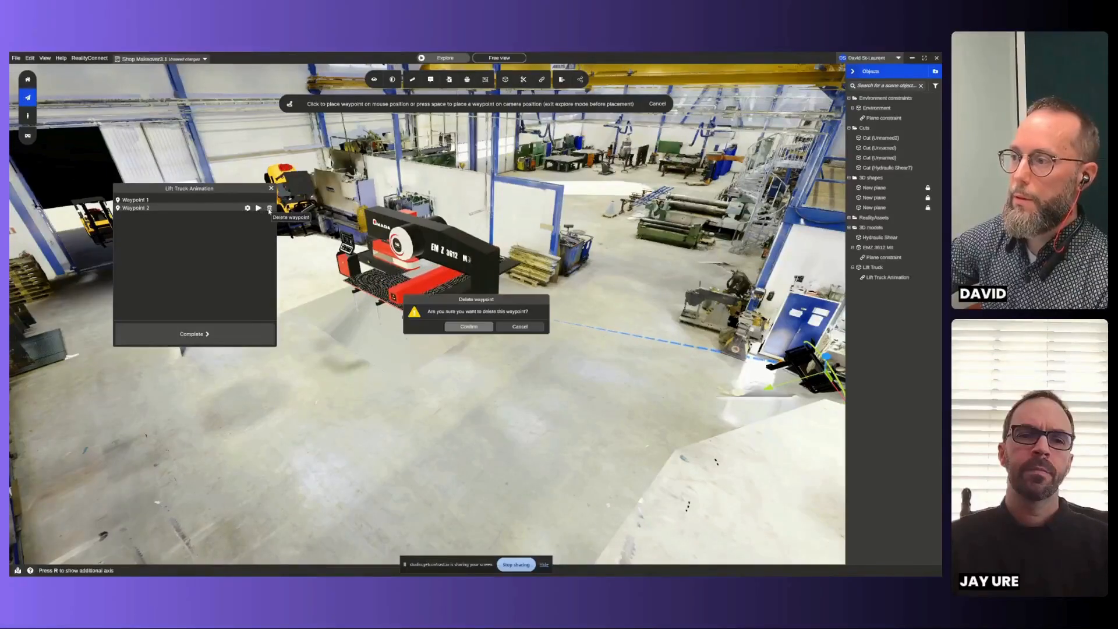
left_click(460, 328)
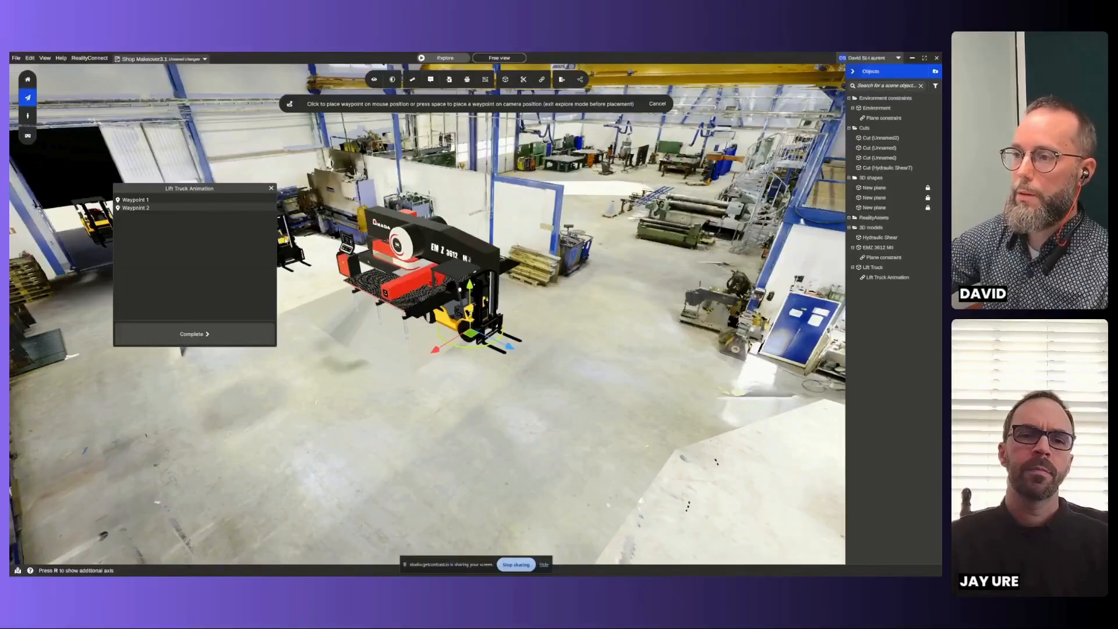
left_click(223, 333)
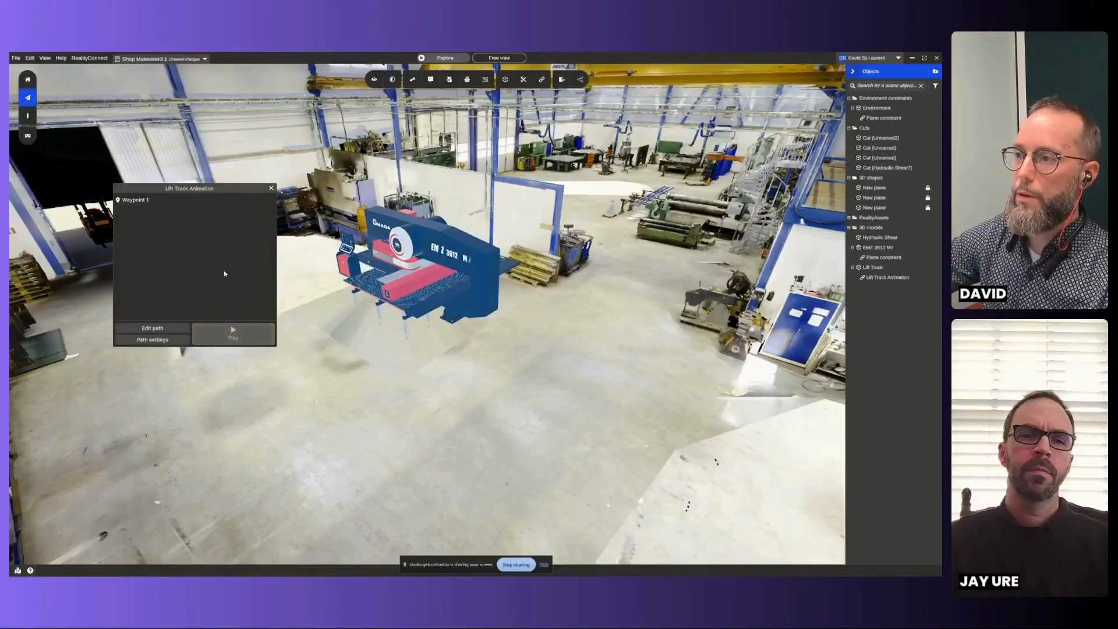
left_click(271, 189)
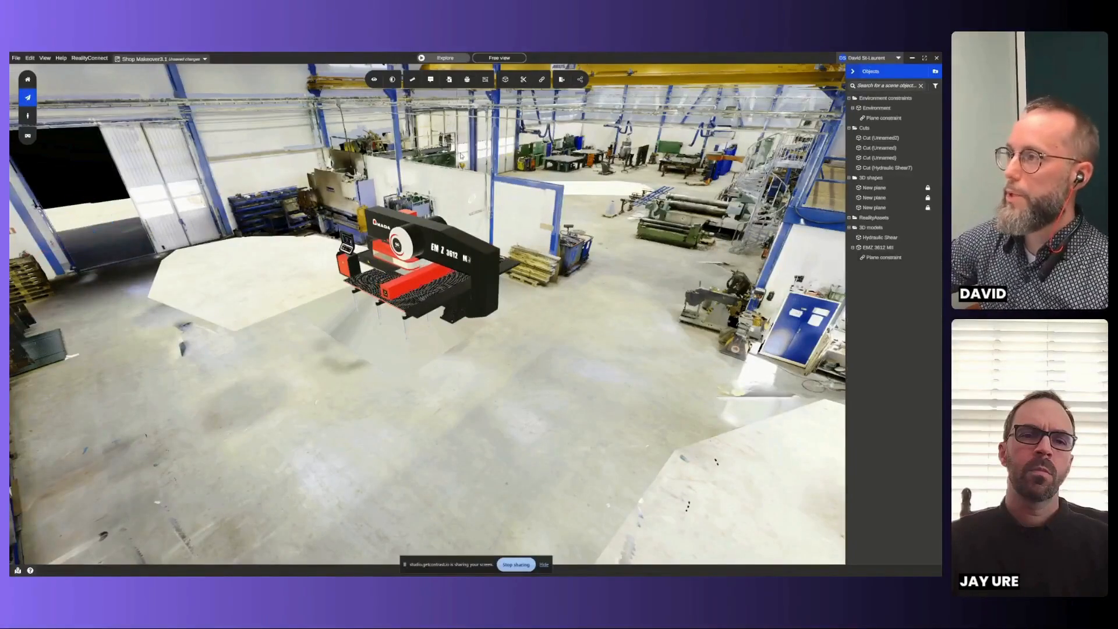
- Place the Lift Truck from the 3D library outside the open workshop door, keeping its default settings
left_click(467, 80)
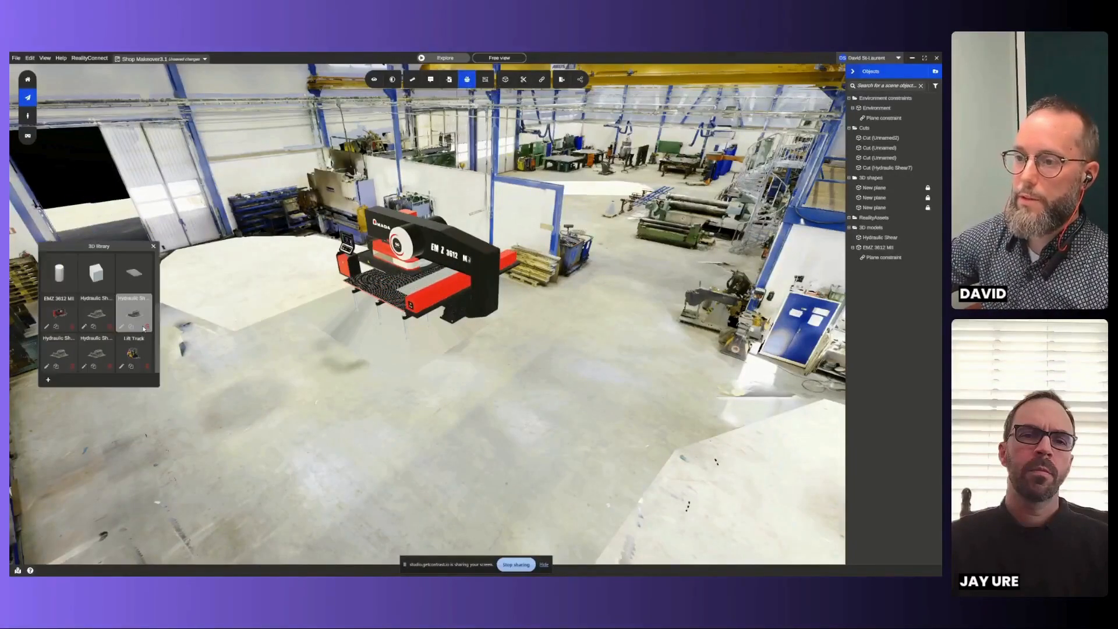
left_click(129, 345)
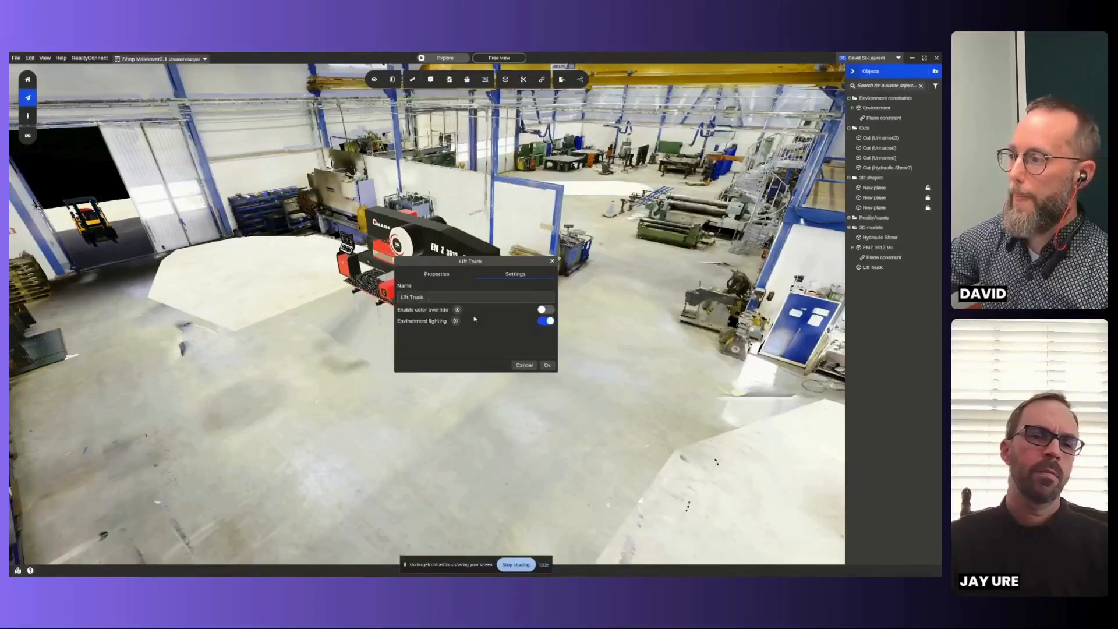
left_click(547, 365)
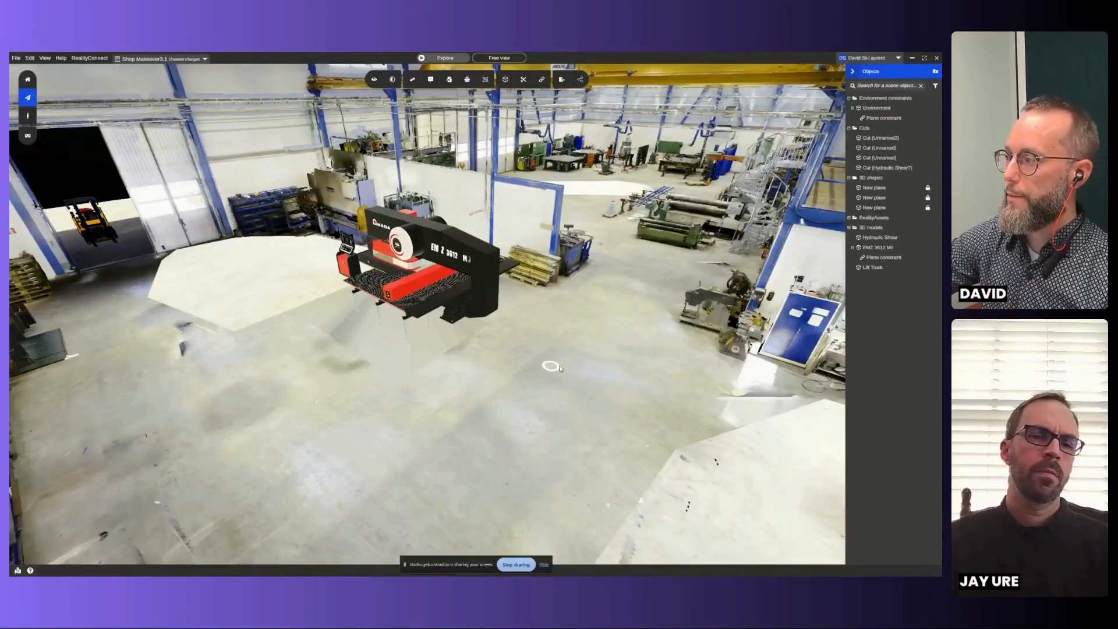
- Start a new animation for the Lift Truck, and switch to an orbit view of the site seen from the top
right_click(877, 271)
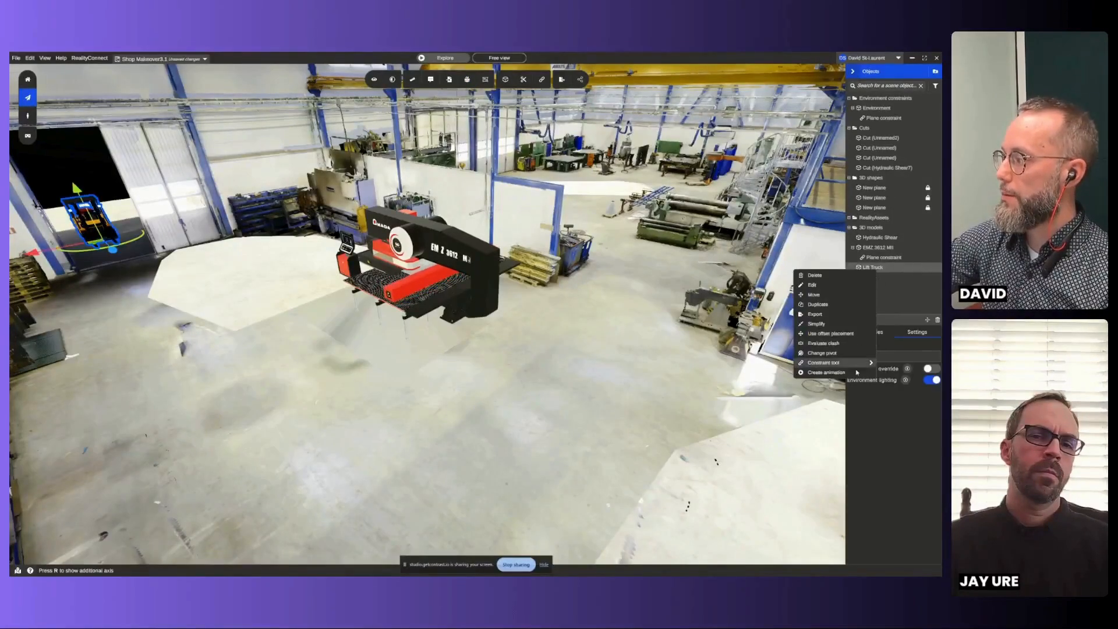
left_click(882, 374)
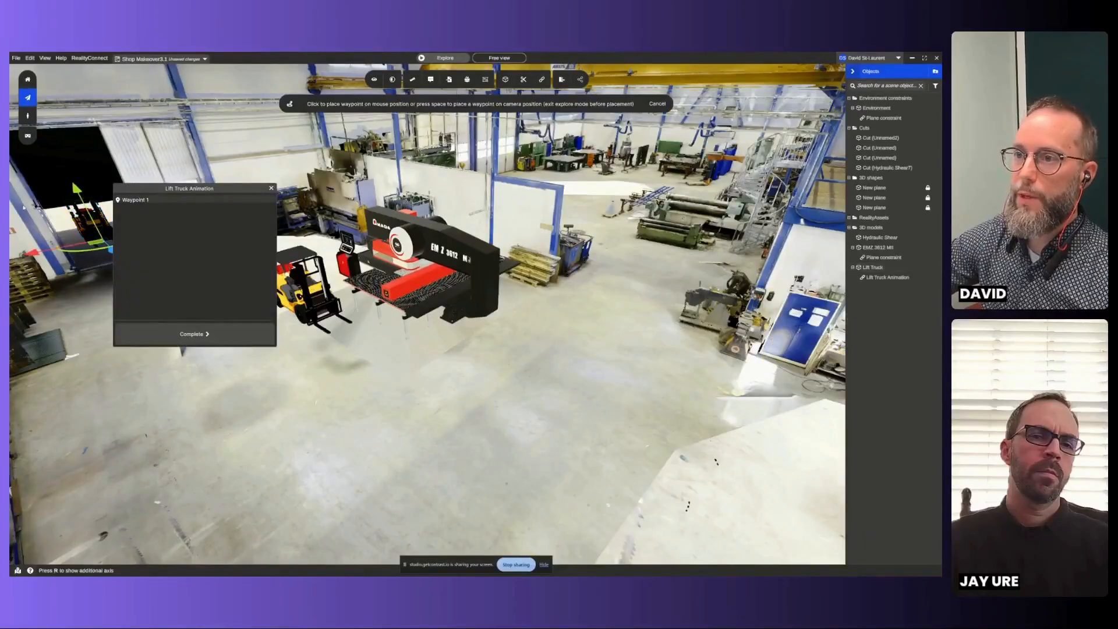
left_click(28, 97)
left_click(86, 98)
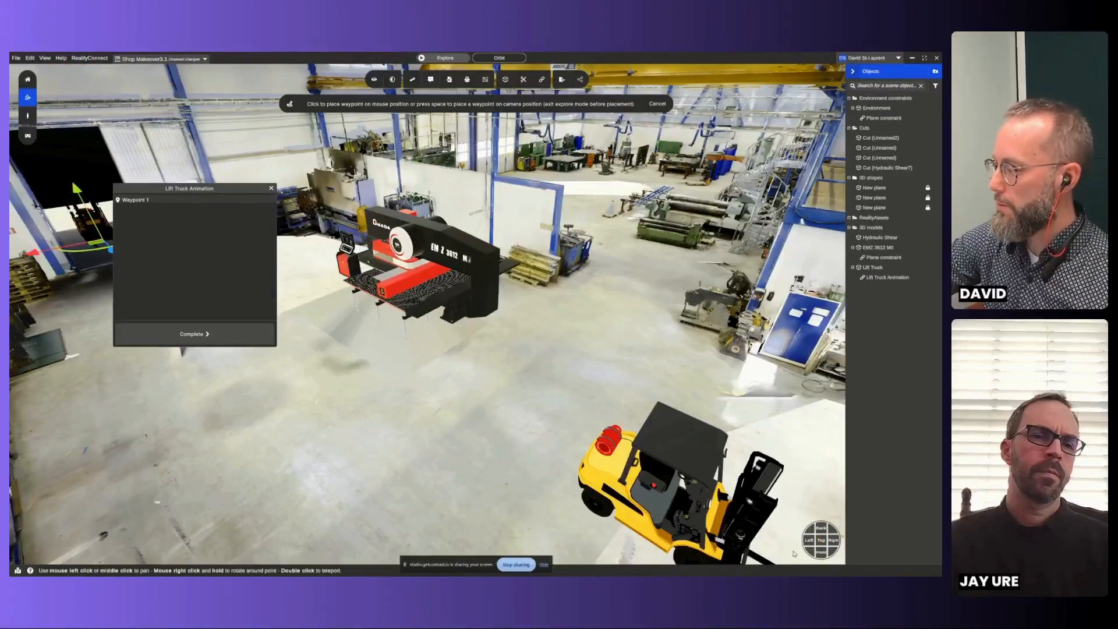
left_click(820, 540)
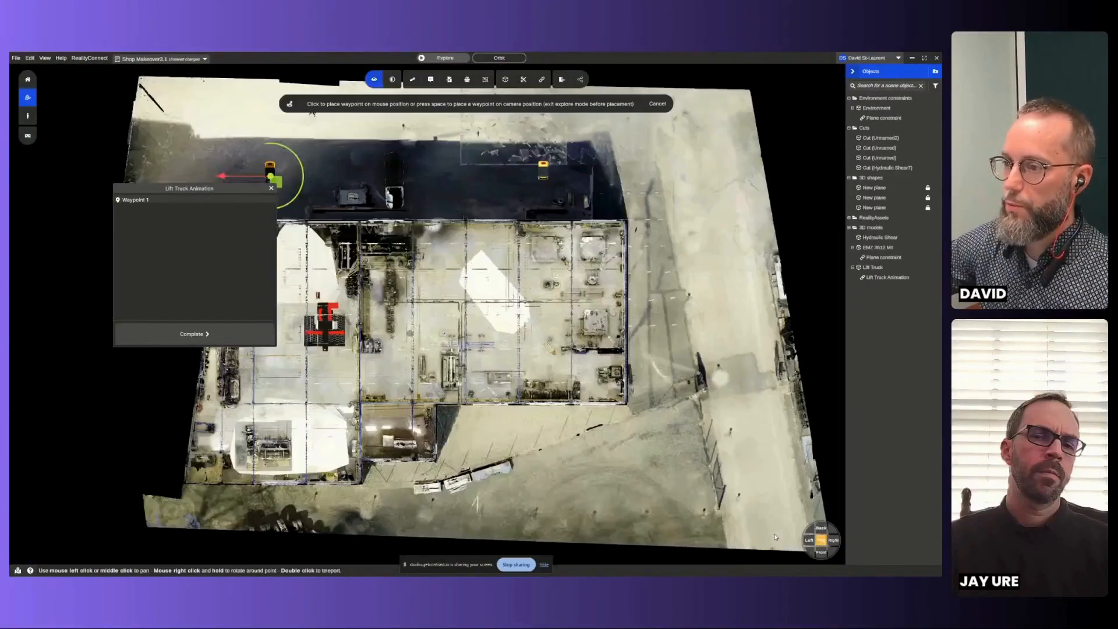
left_click_drag(229, 194, 736, 219)
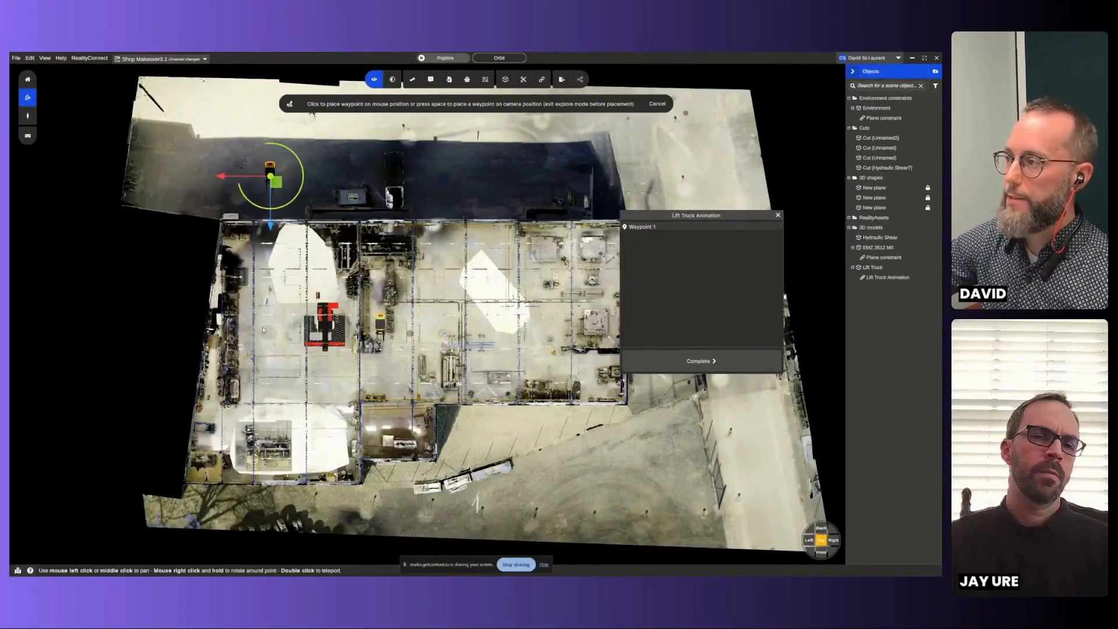
- Add nine waypoints leading the Lift Truck from just inside the door, around the EMZ 3612 MII, into the middle bay, and complete the path
scroll(239, 327, "up", 2)
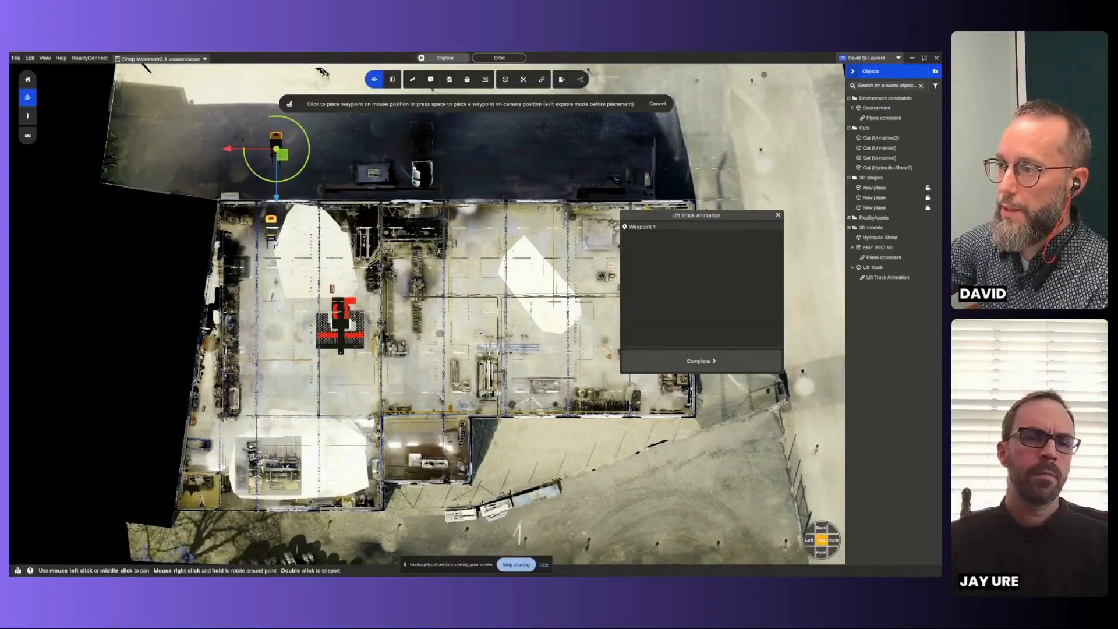
left_click(277, 249)
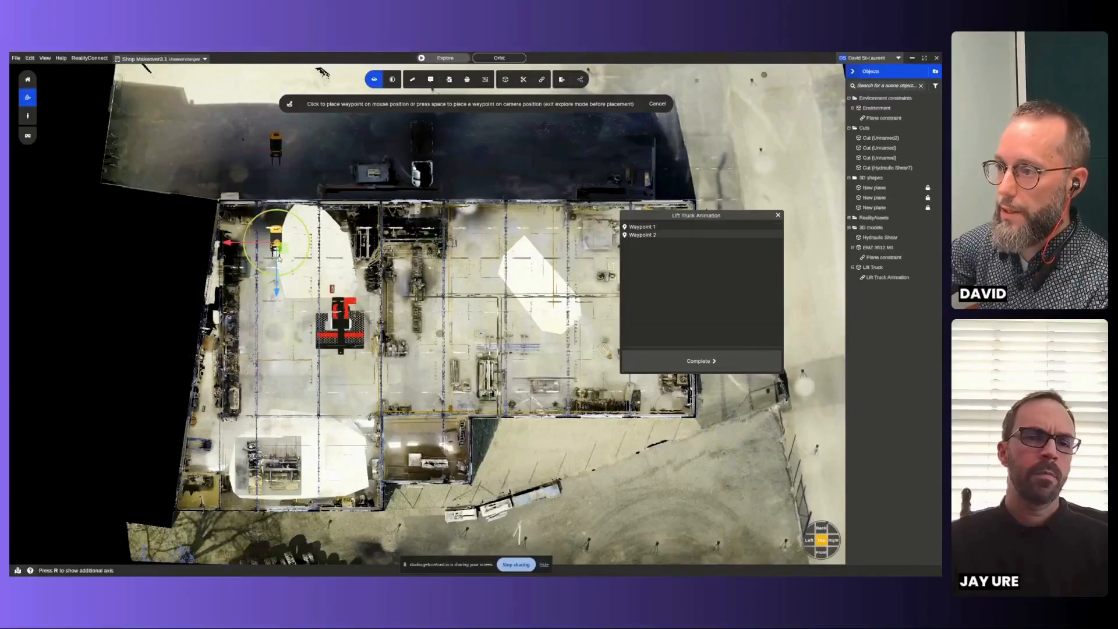
left_click(278, 330)
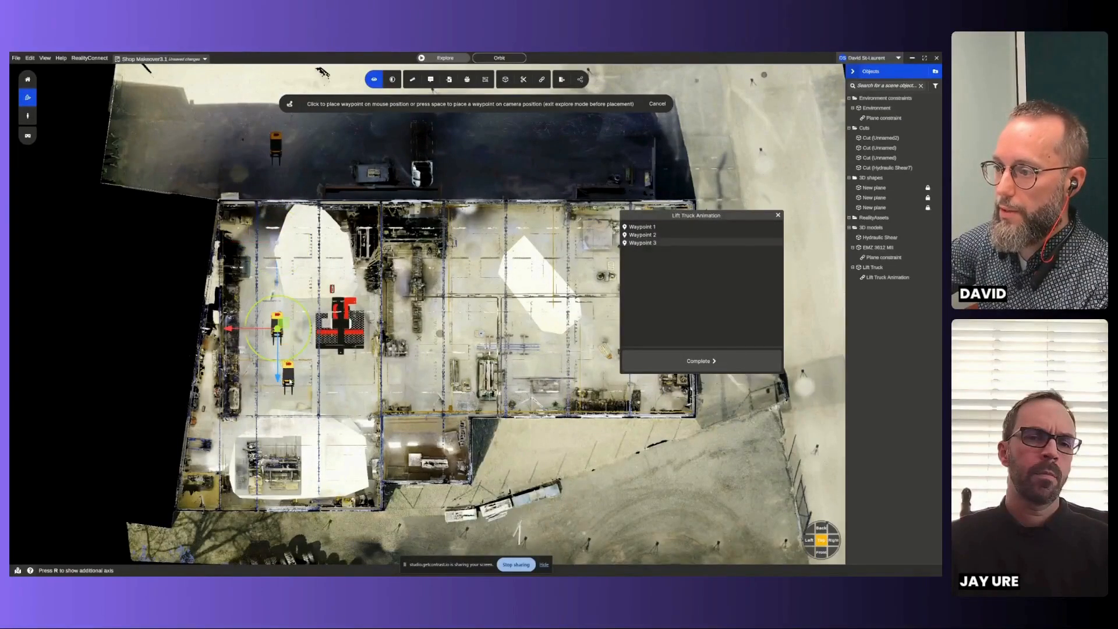
left_click(288, 377)
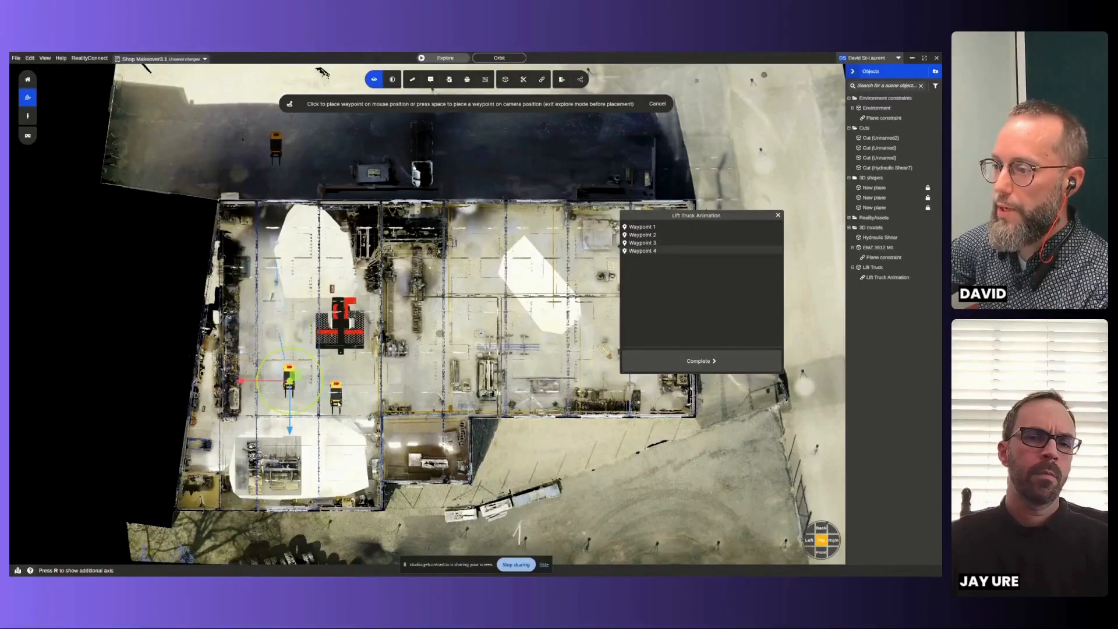
left_click(336, 396)
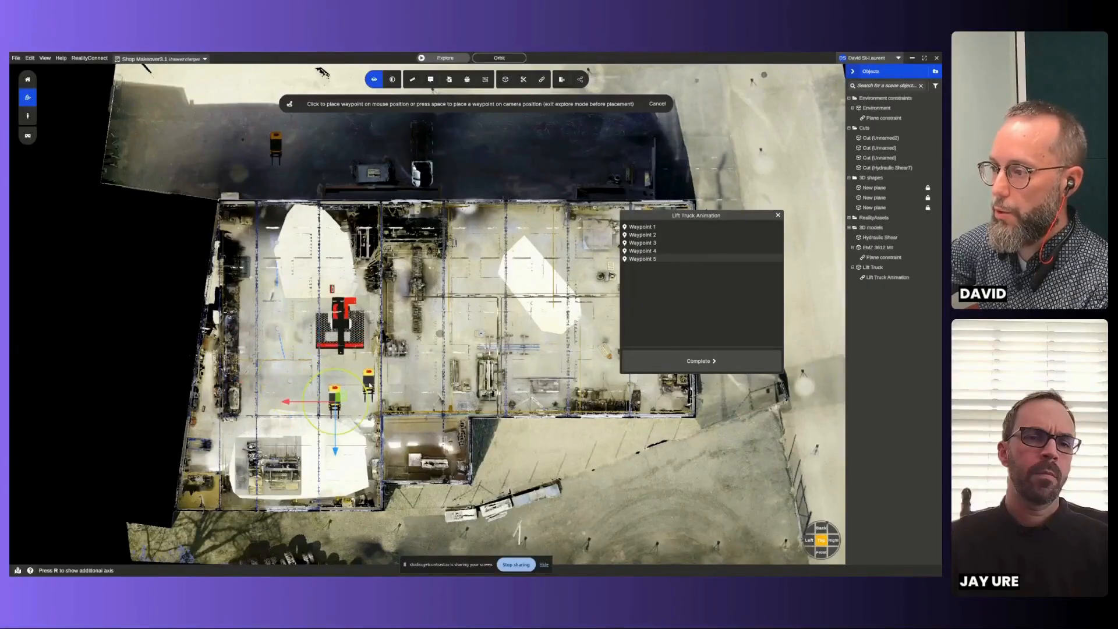
left_click(397, 386)
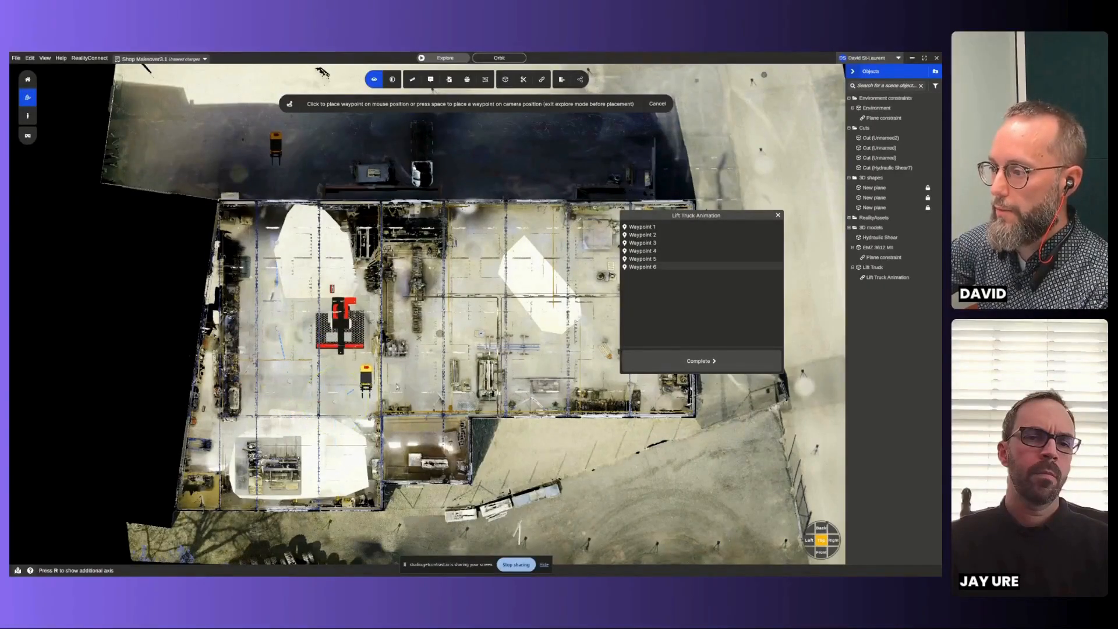
left_click(408, 380)
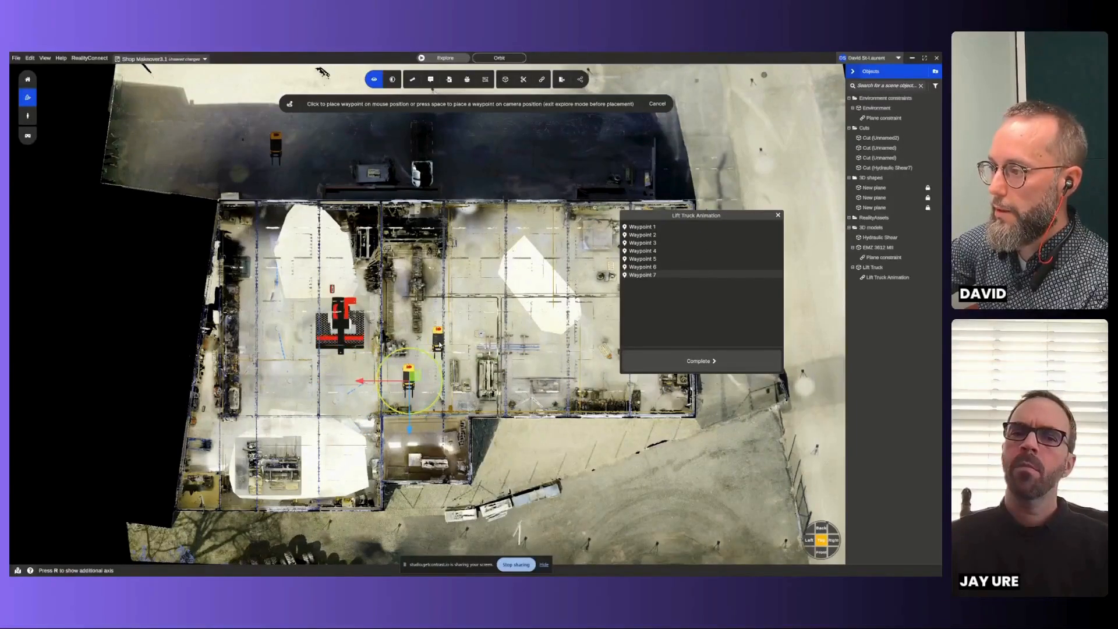
left_click(439, 344)
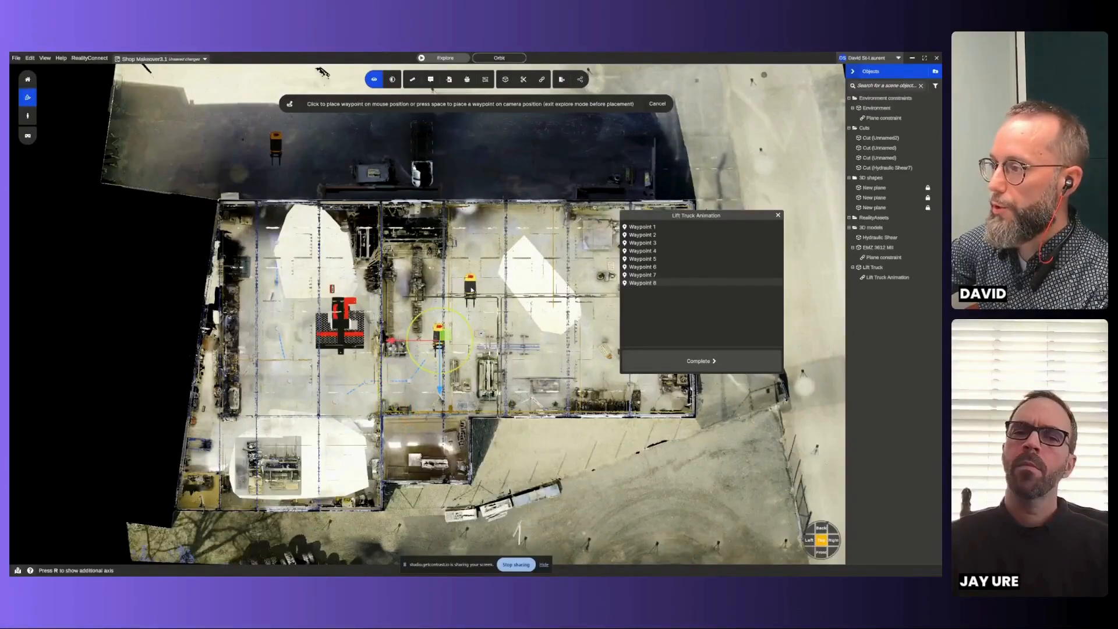
left_click(472, 290)
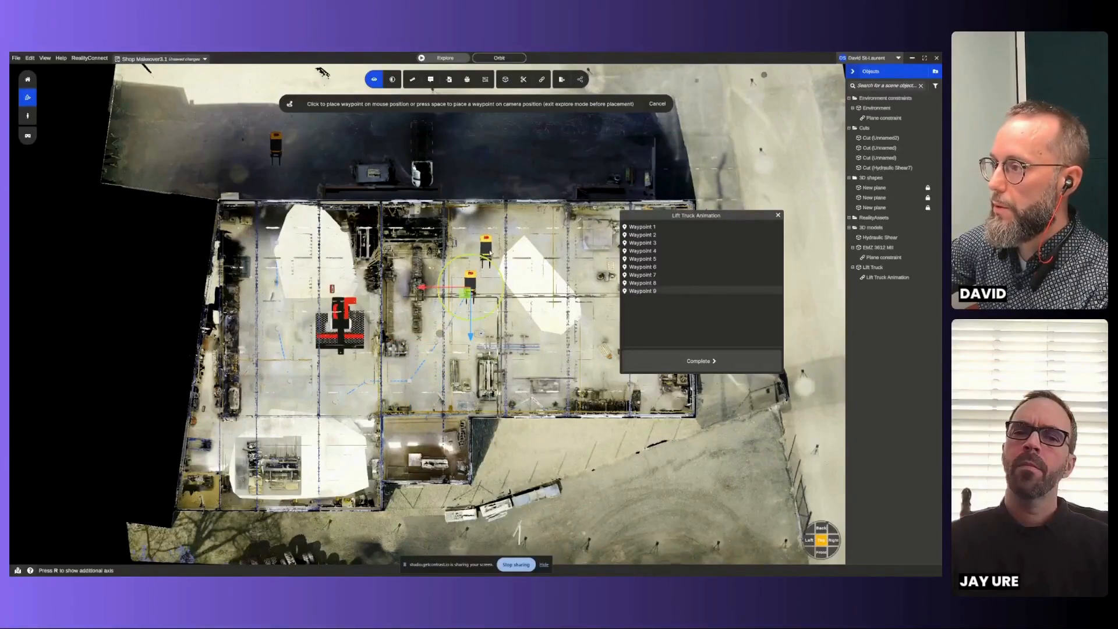
left_click(489, 252)
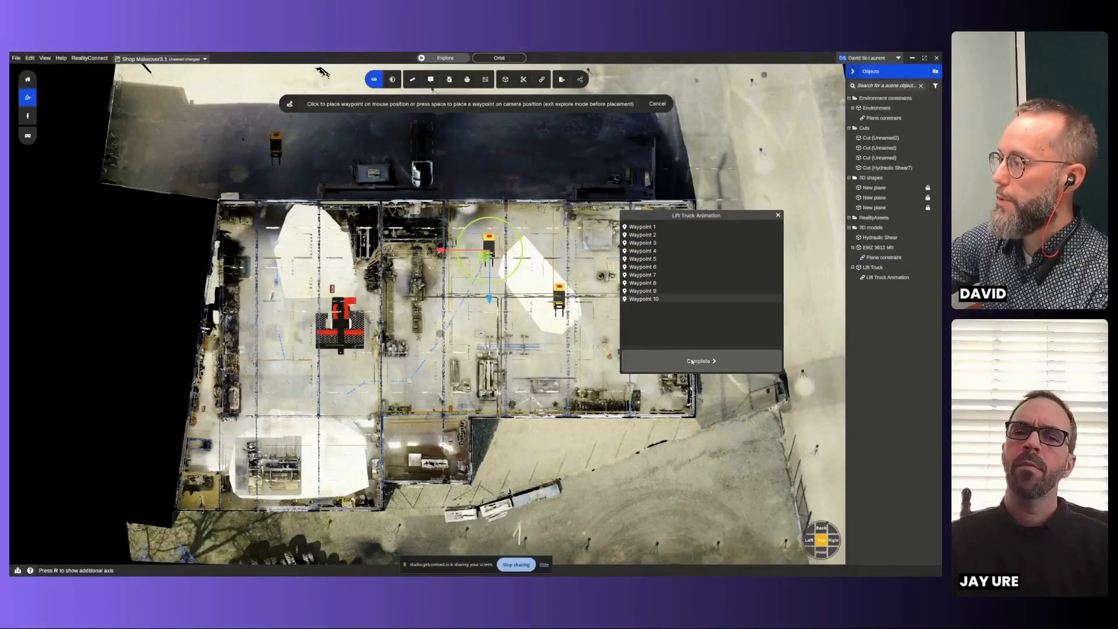
left_click(665, 361)
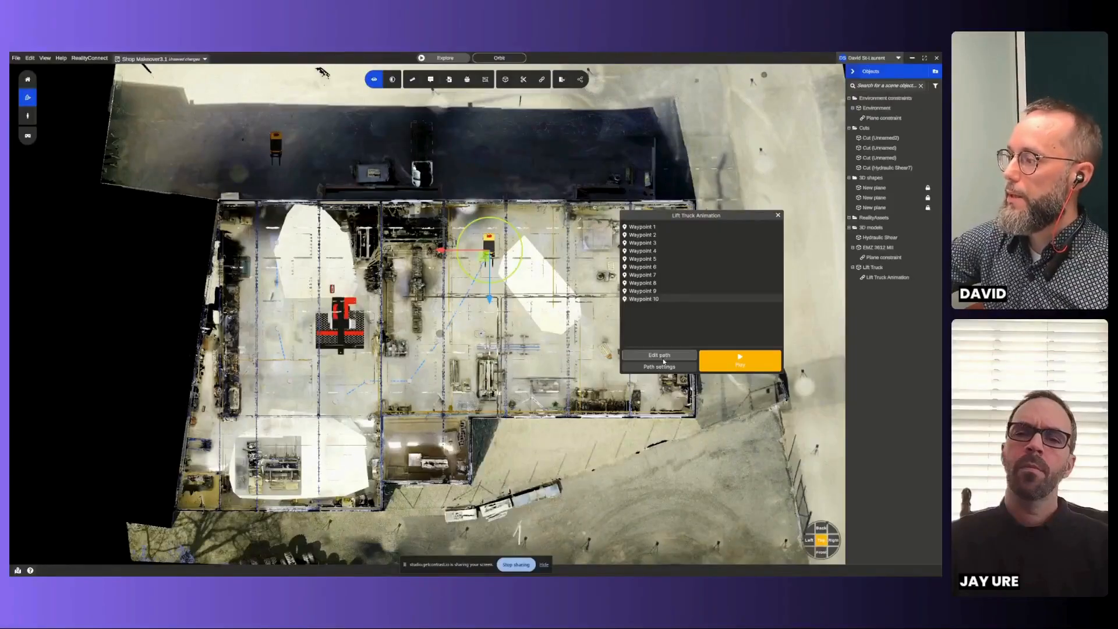
- Set the Lift Truck path's curvature to 1x and enable showing the object along the path
left_click(674, 367)
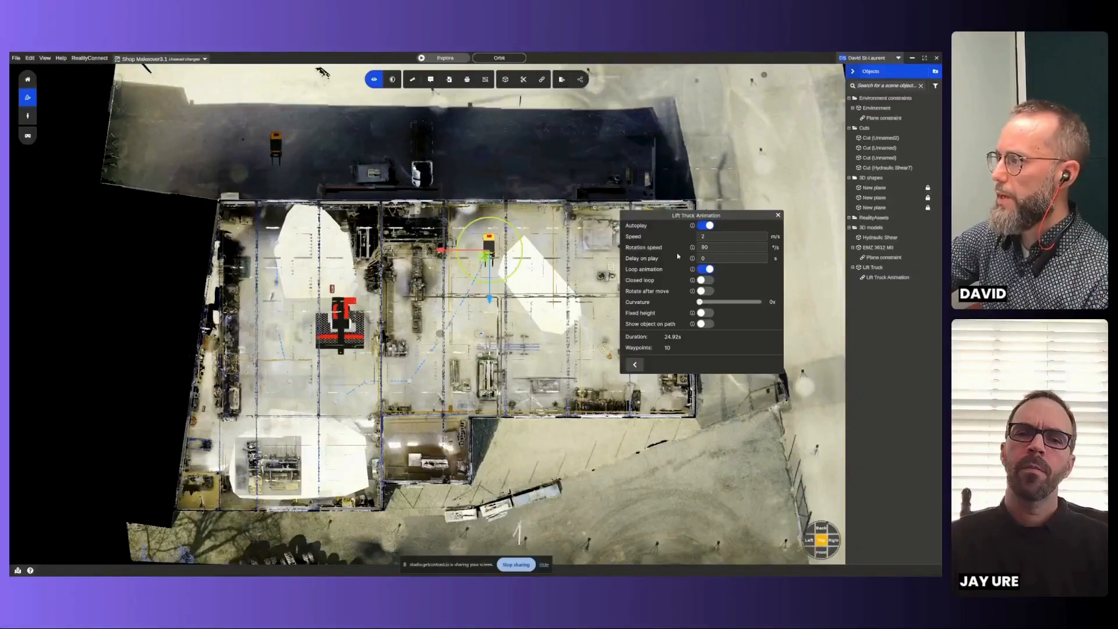
left_click_drag(701, 303, 758, 302)
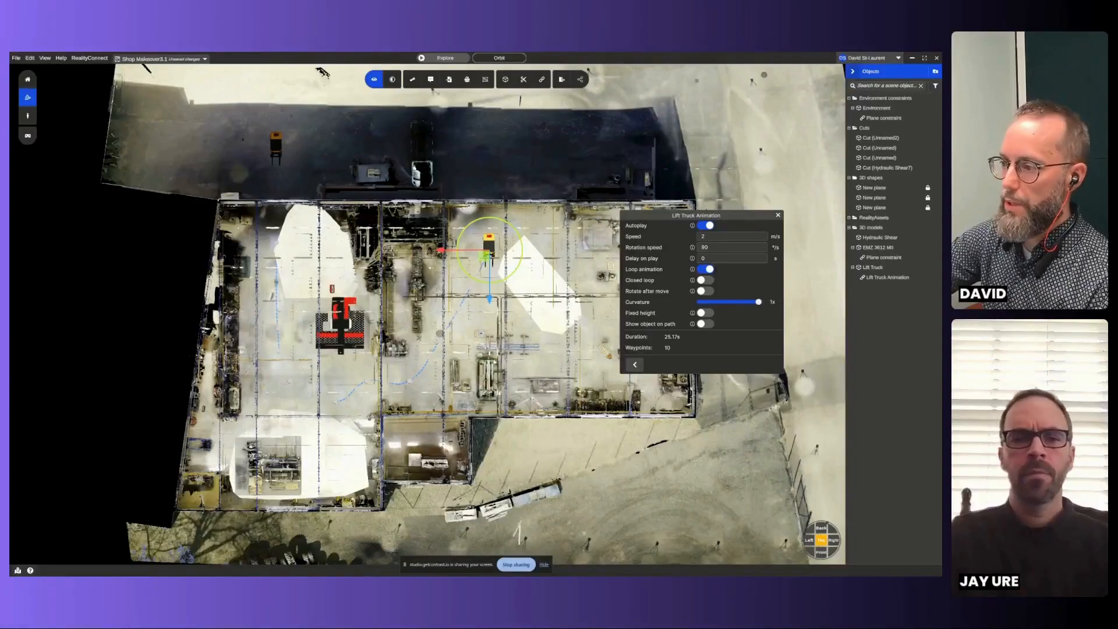
left_click(706, 324)
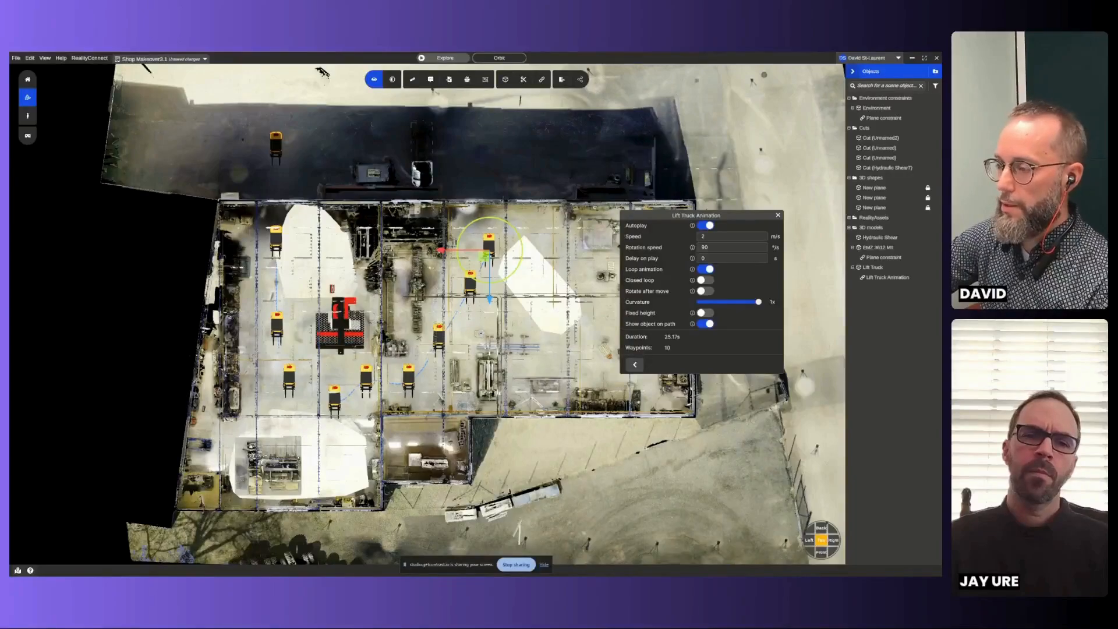
left_click(635, 365)
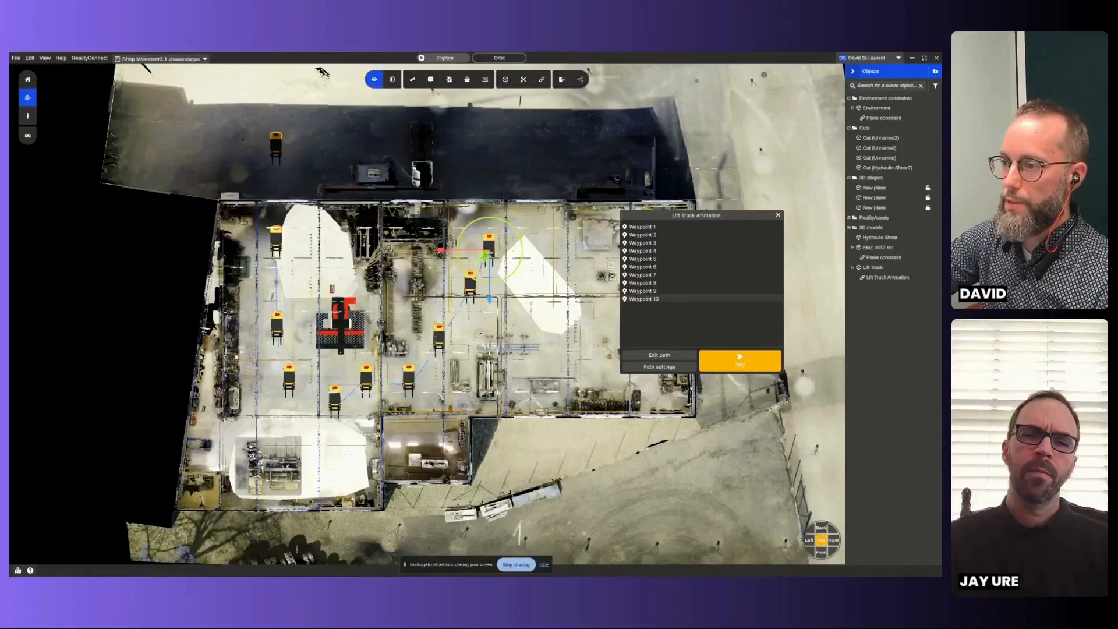
scroll(233, 353, "up", 3)
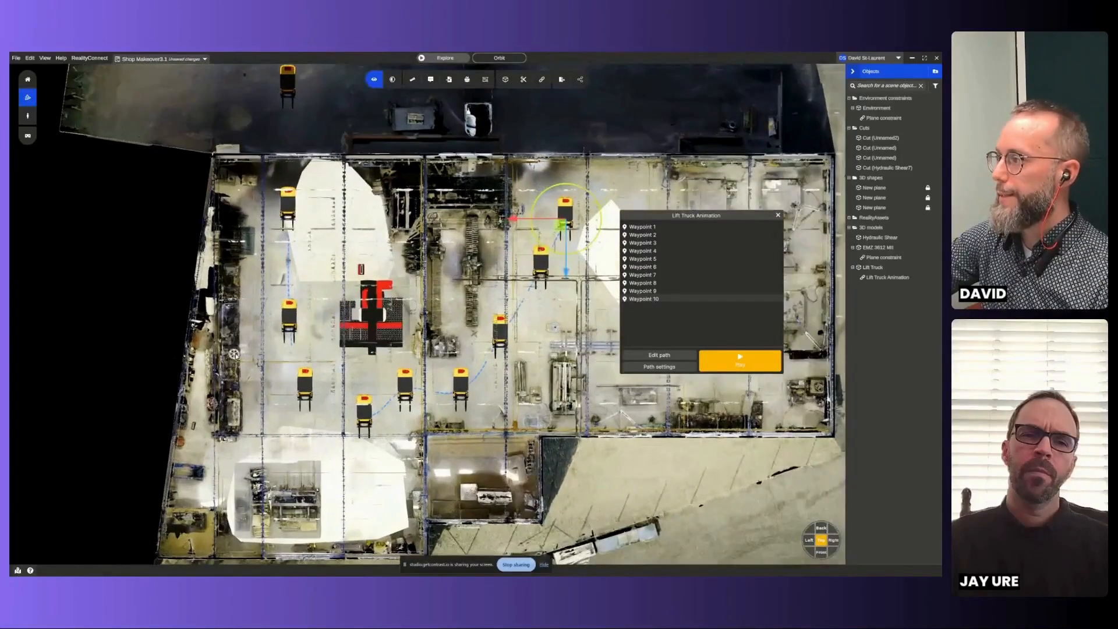
- Rotate the Lift Truck at Waypoint 4 diagonally so its forks point toward Waypoint 5
scroll(234, 353, "up", 1)
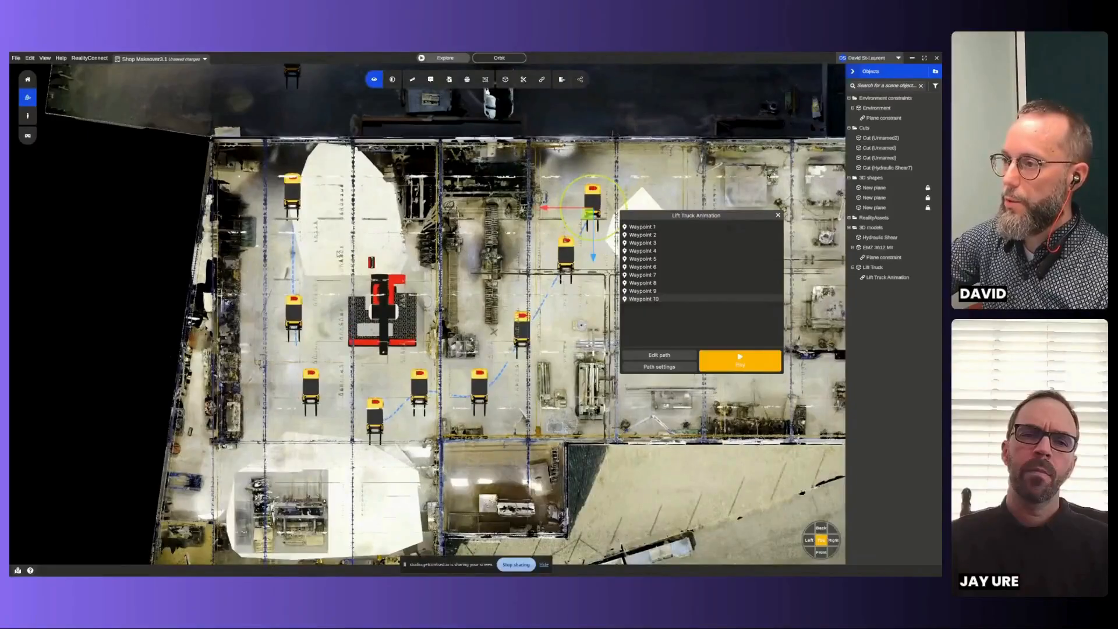
middle_click_drag(339, 254, 391, 328)
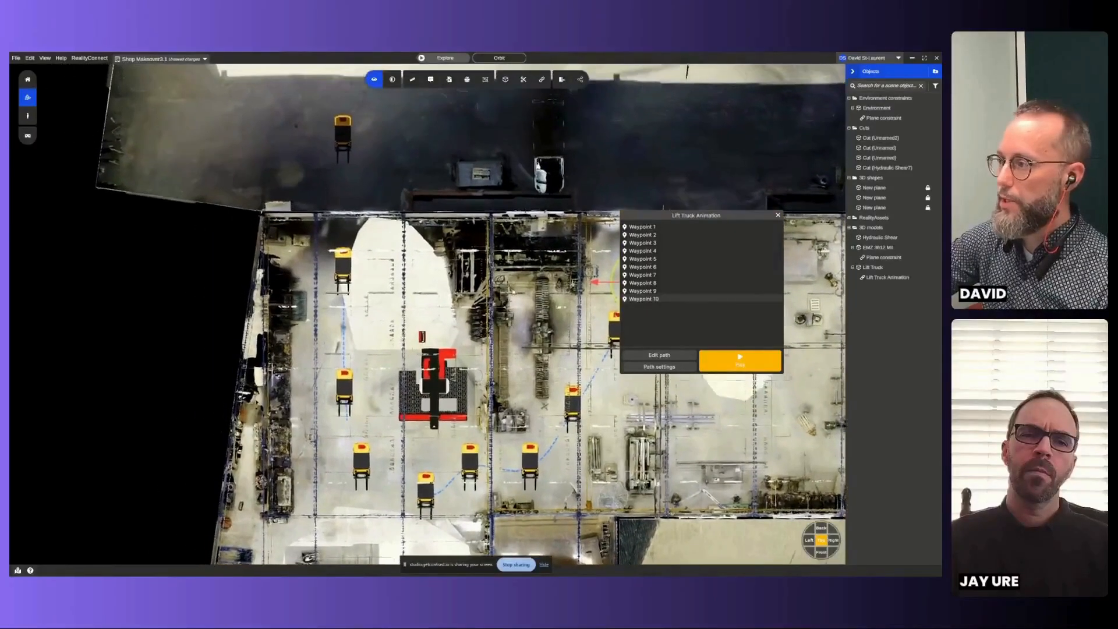
left_click(644, 260)
left_click(642, 251)
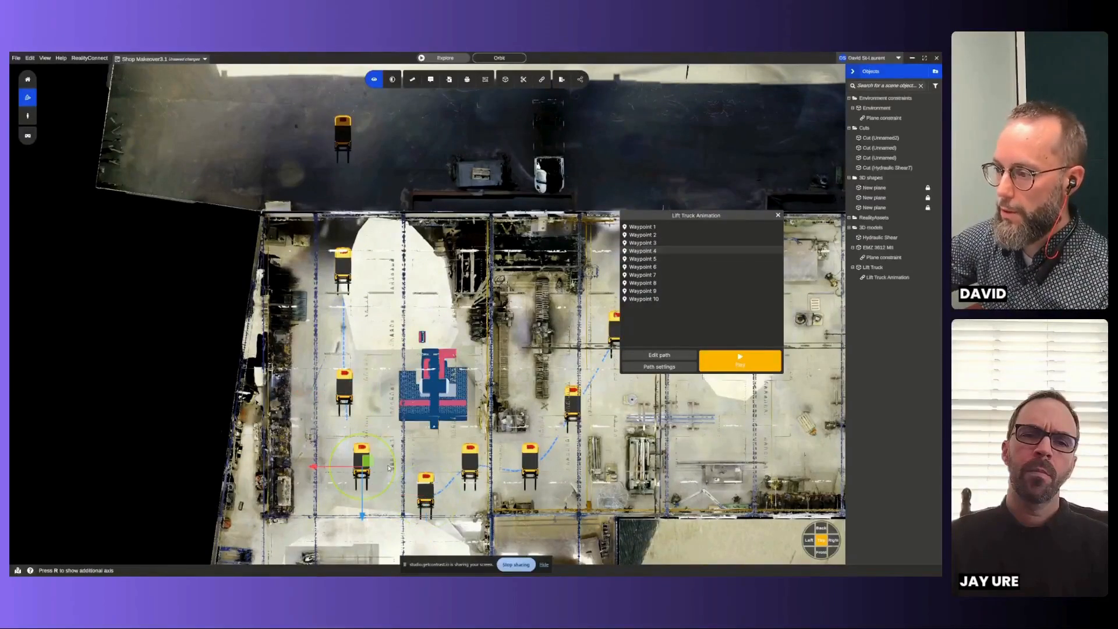
left_click_drag(394, 456, 385, 443)
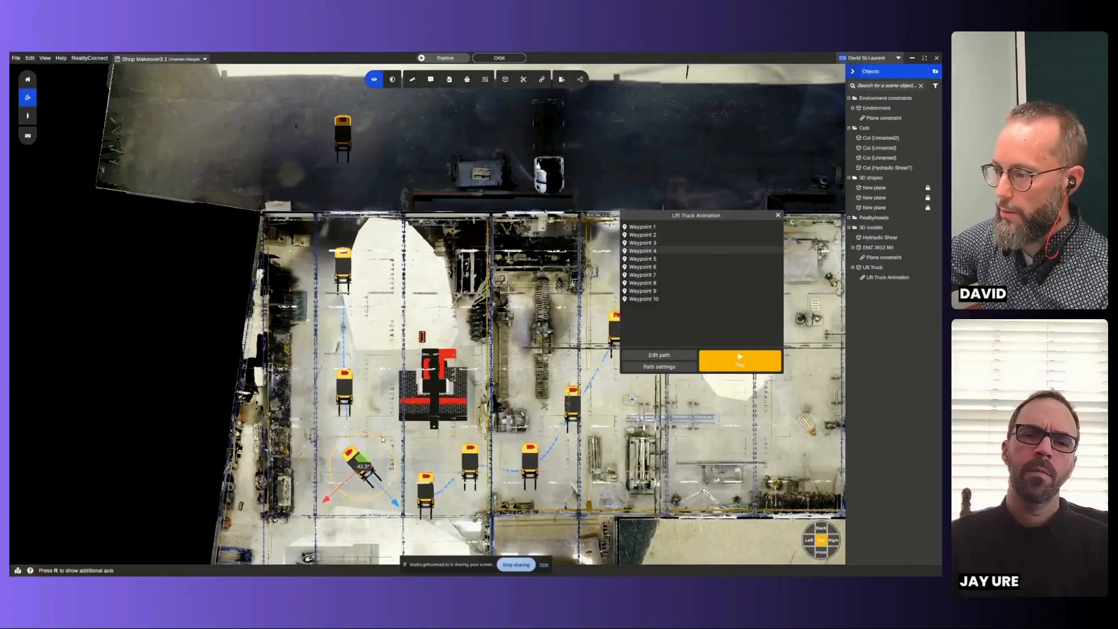
- Rotate the Lift Truck at Waypoint 5 about -100° to face Waypoint 6, and shift it slightly toward the EMZ 3612 MII
left_click(642, 258)
left_click_drag(412, 467, 395, 524)
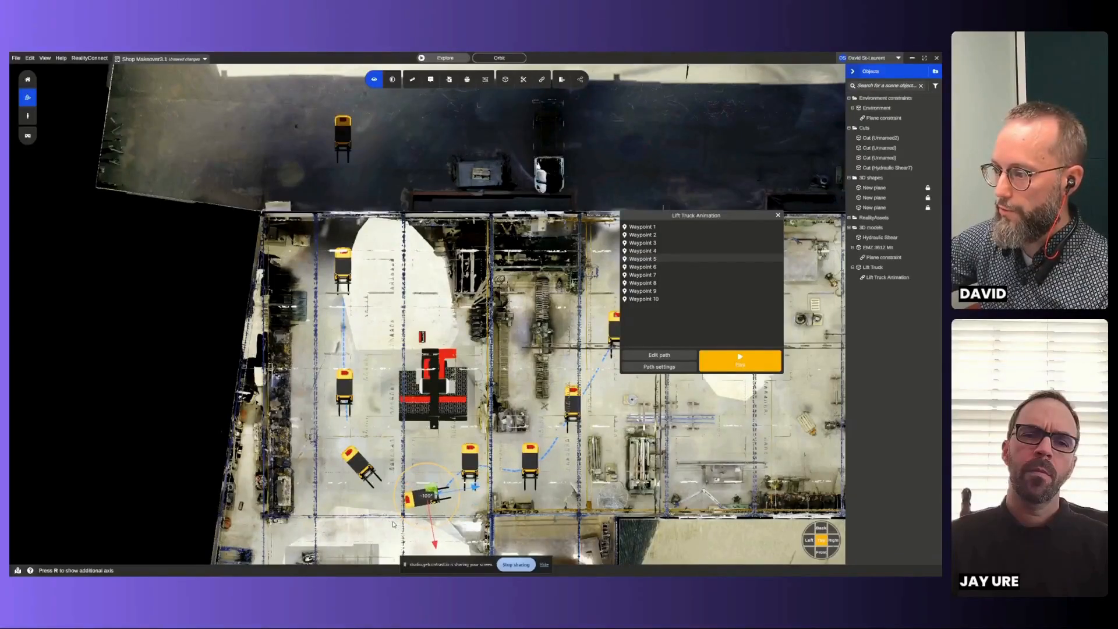
left_click_drag(456, 478, 455, 464)
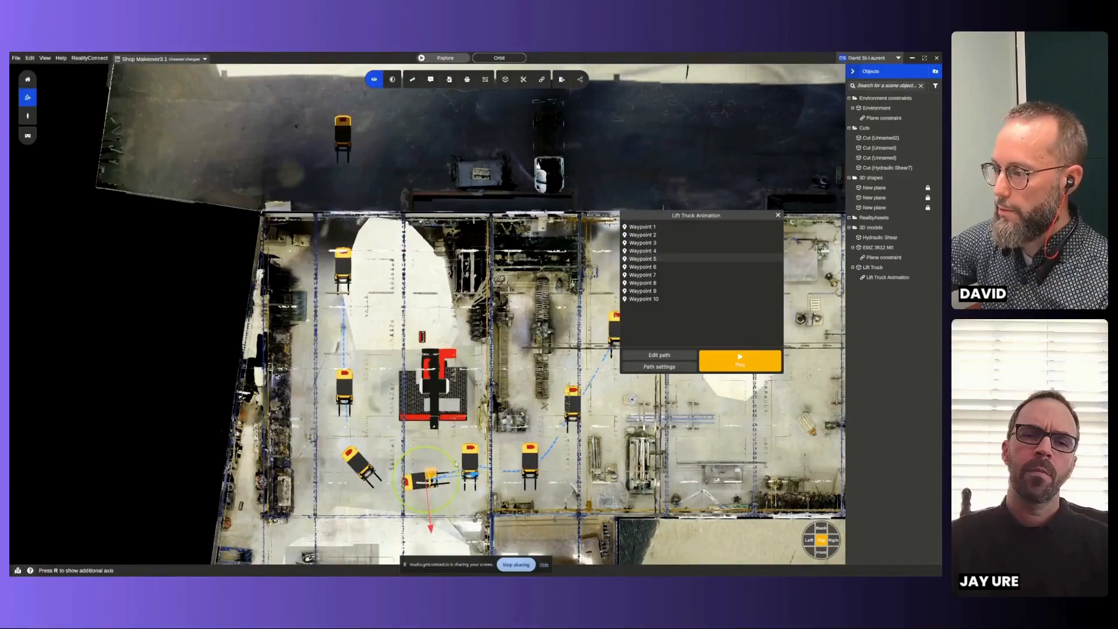
- Turn the Lift Truck along the route at Waypoint 6, to about -134° at Waypoint 7 and about -150° at Waypoint 8
left_click(663, 267)
left_click_drag(489, 439, 441, 436)
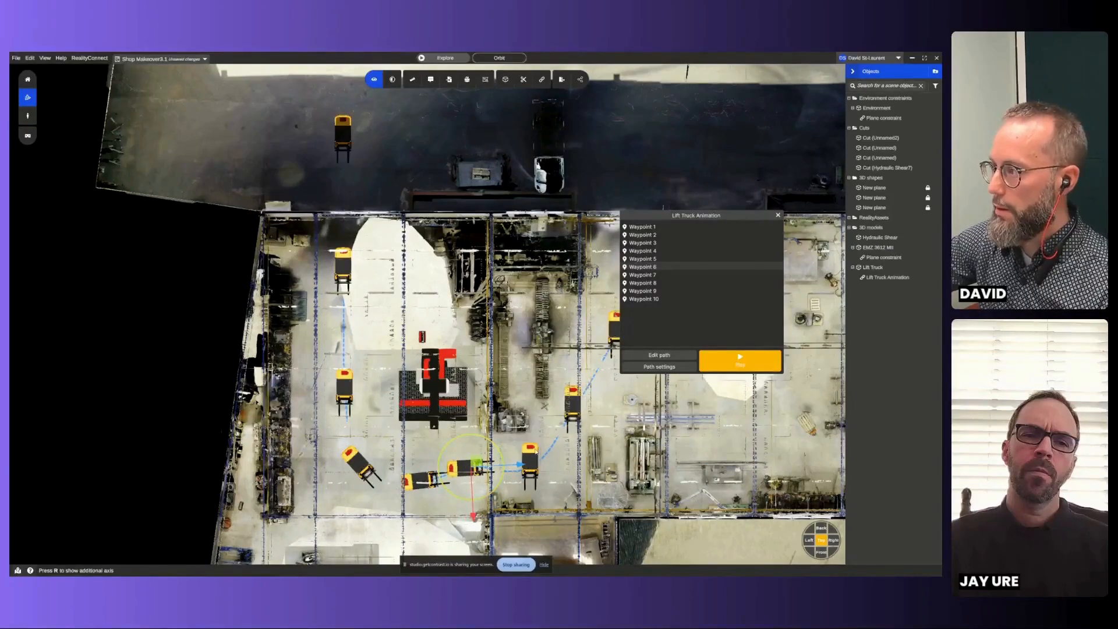
left_click(642, 274)
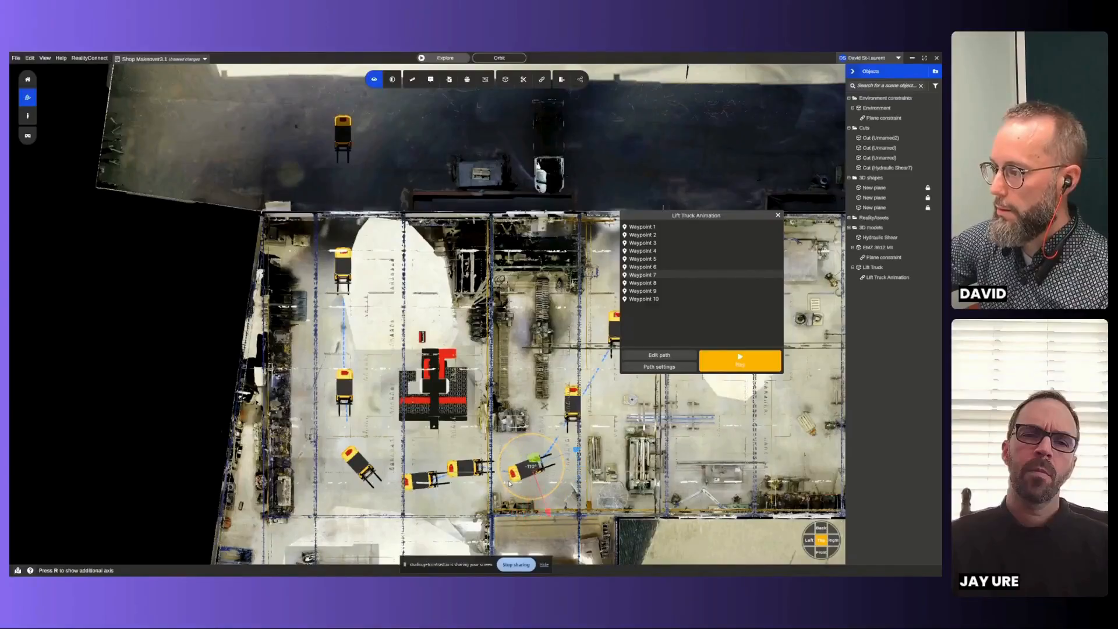
left_click_drag(522, 481, 520, 482)
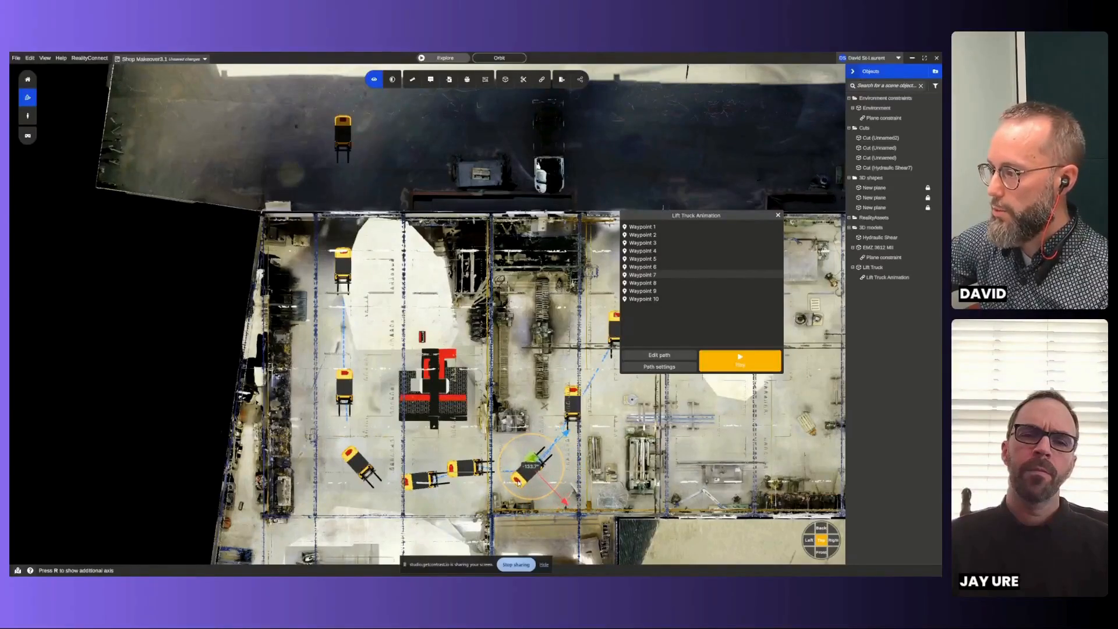
left_click(643, 283)
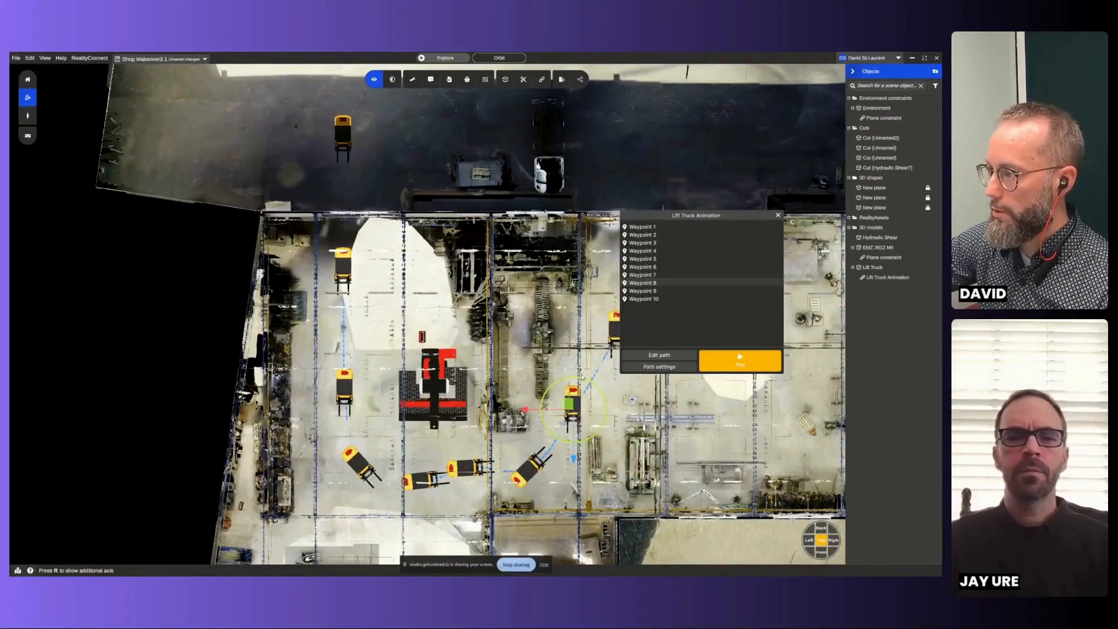
left_click_drag(534, 409, 556, 430)
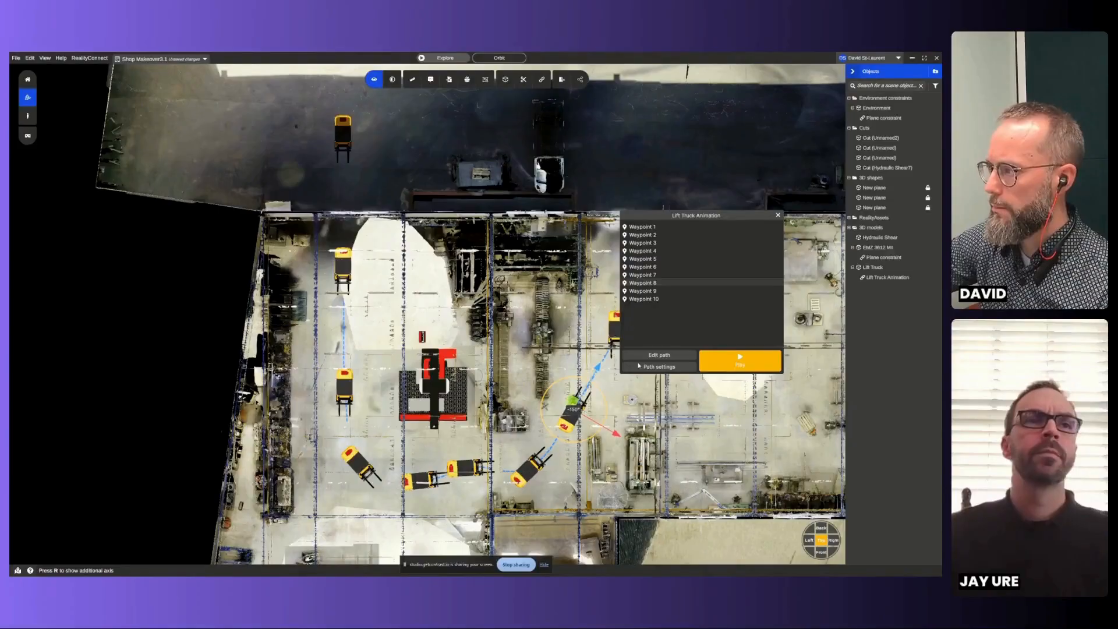
- Rotate the Lift Truck at Waypoints 9 and 10 to face along the path into the middle bay
left_click(643, 291)
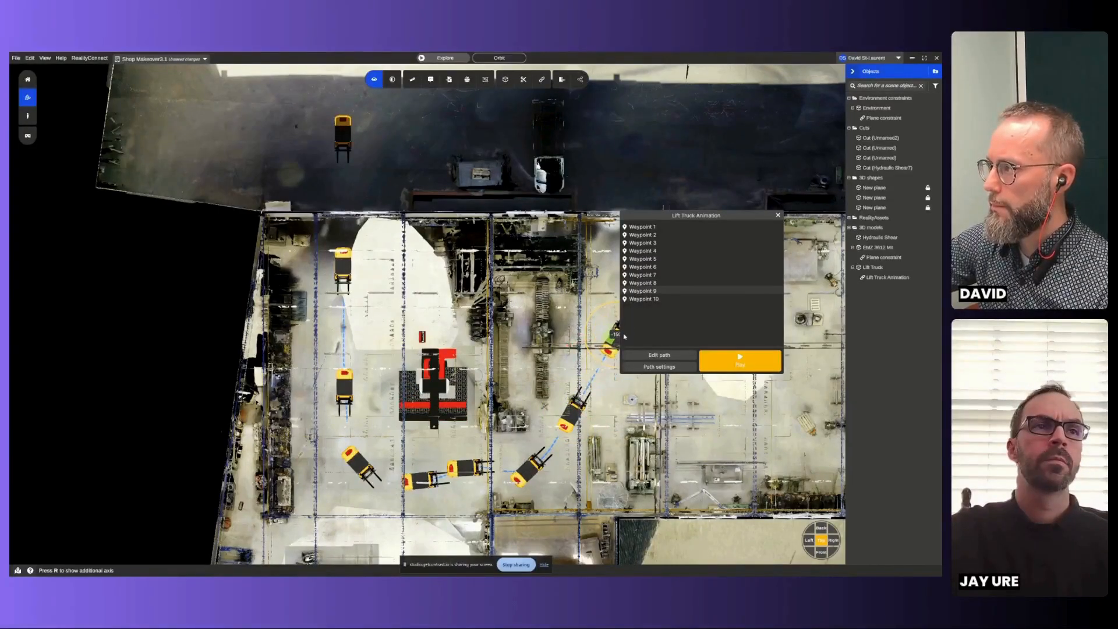
left_click_drag(688, 217, 414, 222)
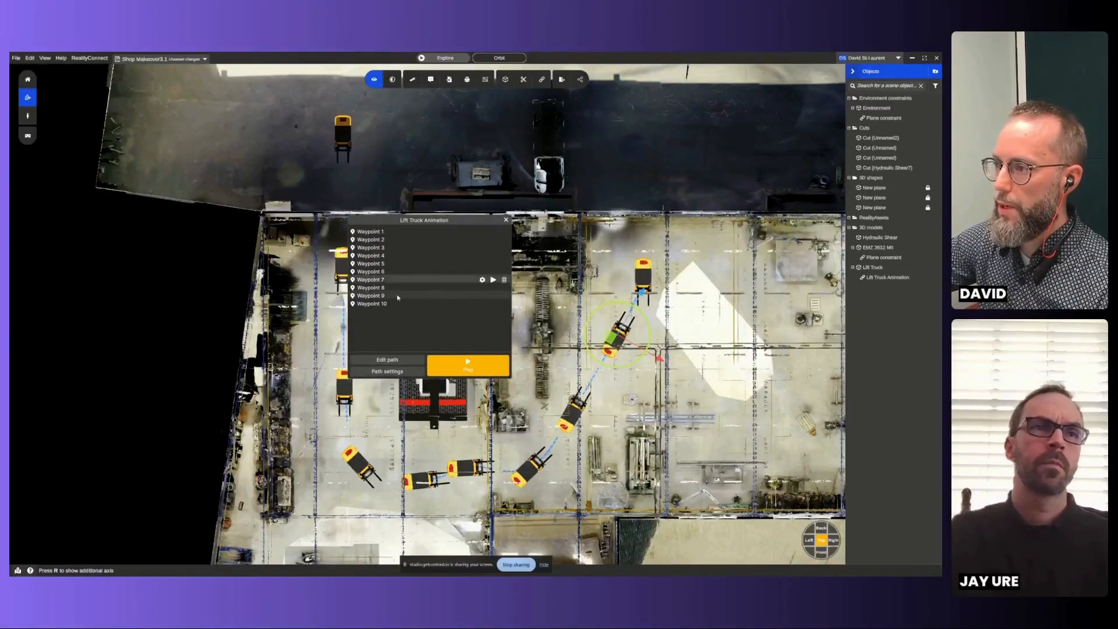
left_click(398, 303)
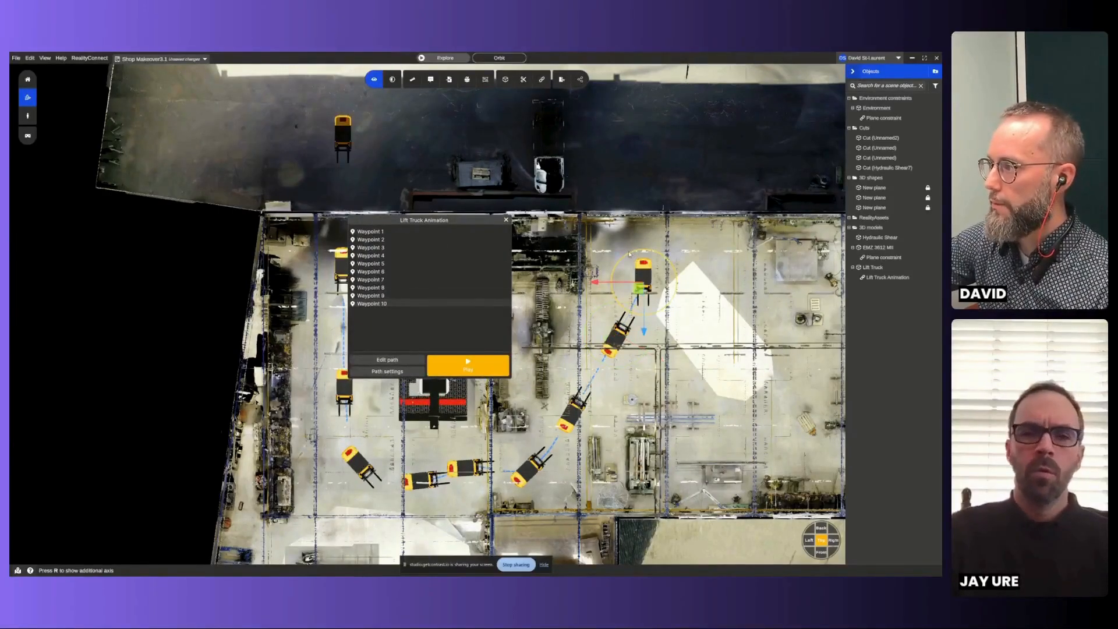
left_click_drag(629, 254, 641, 311)
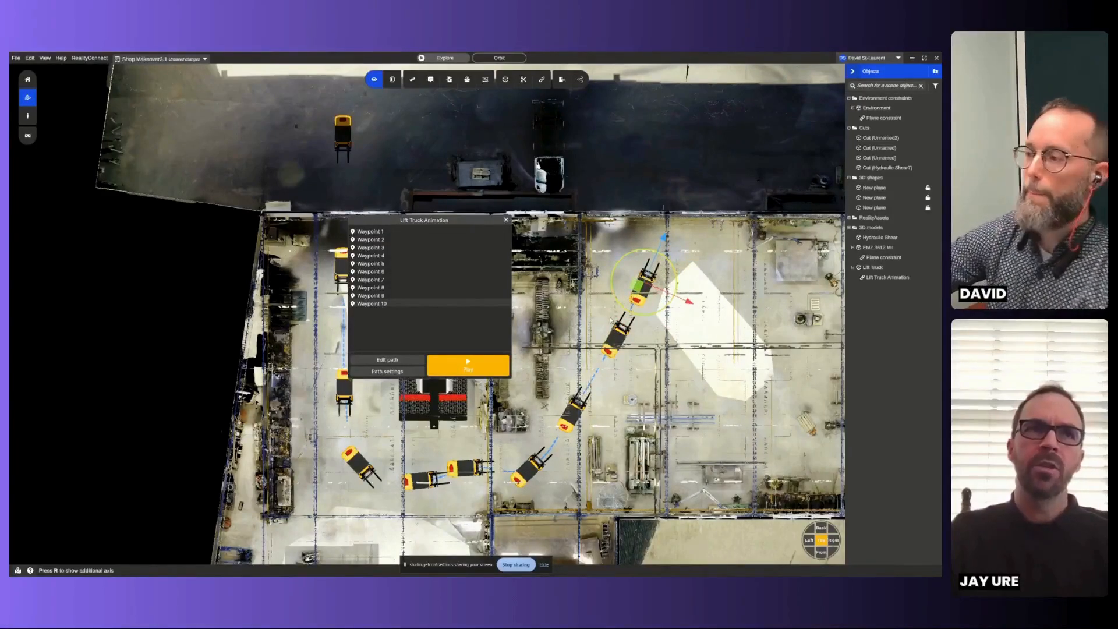
- Play the Lift Truck animation, close its waypoint window, and enter the workshop interior in free view
left_click(468, 371)
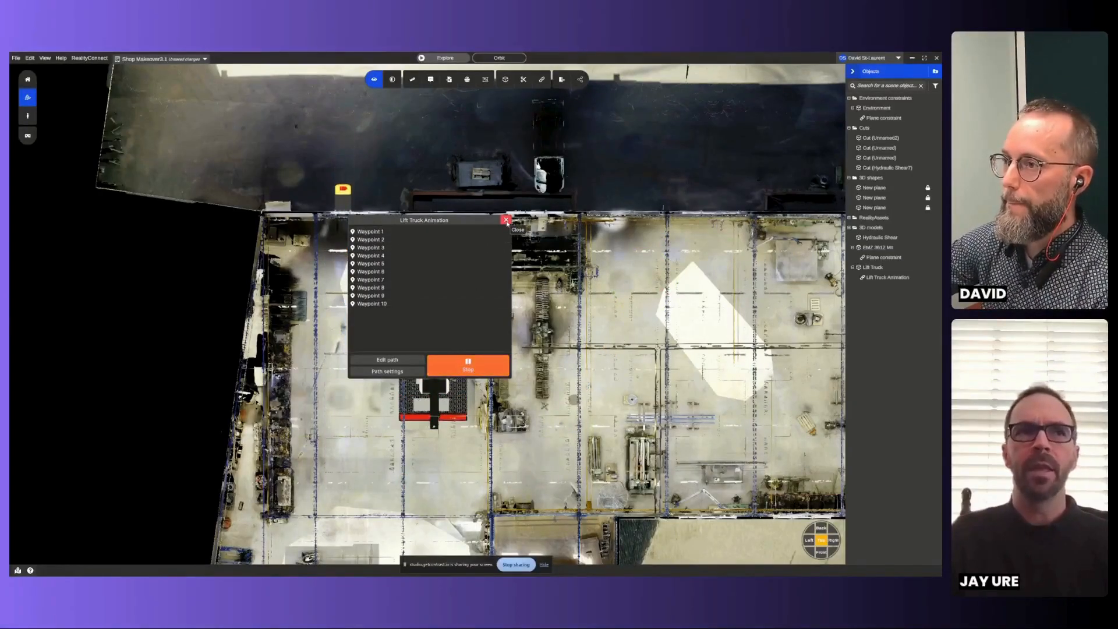
left_click(506, 220)
left_click(47, 98)
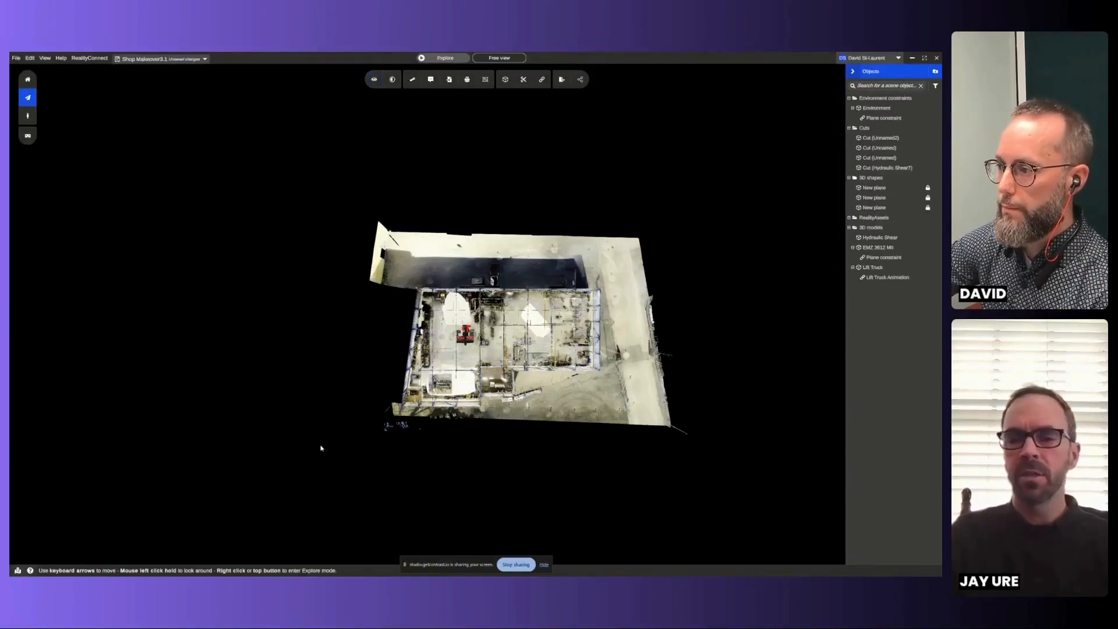
key("Up")
mouse_move(441, 392)
left_mouse_down()
mouse_move(479, 354)
mouse_move(457, 387)
mouse_move(289, 373)
left_mouse_up()
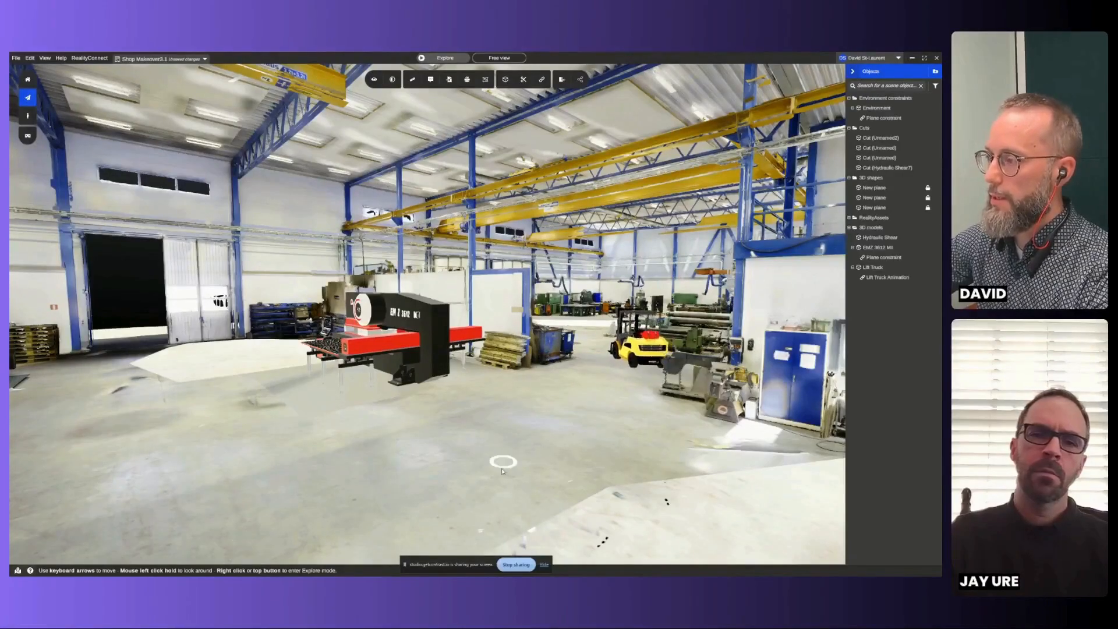
- Examine the Lift Truck's animated route around the EMZ 3612 MII from floor level and from a raised overview of the shop
left_click(517, 459)
left_click_drag(365, 428, 481, 517)
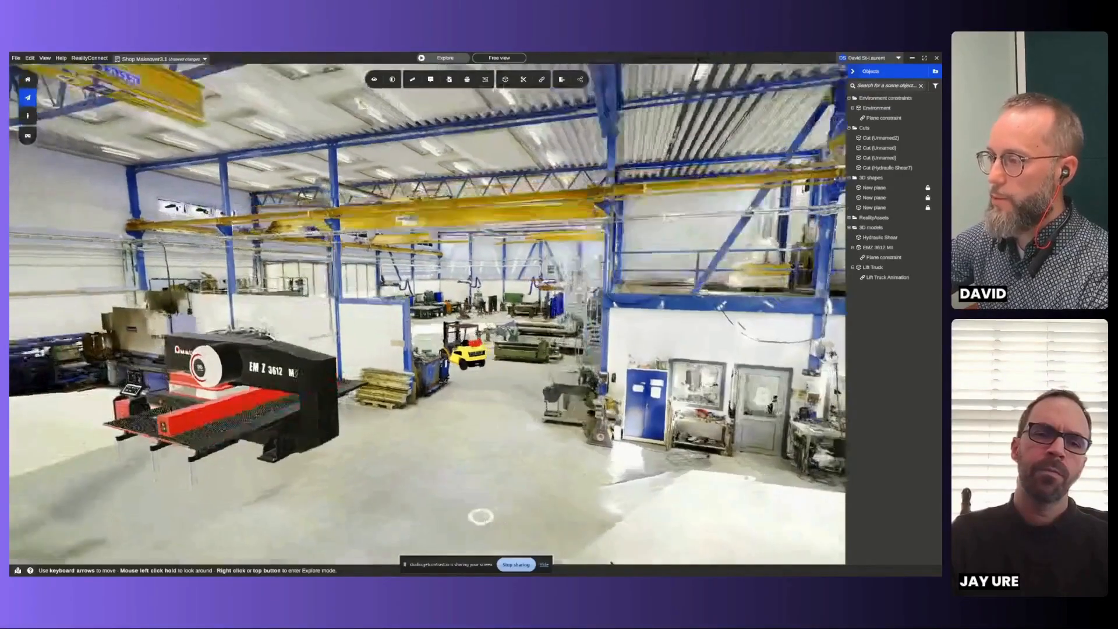
left_click(509, 459)
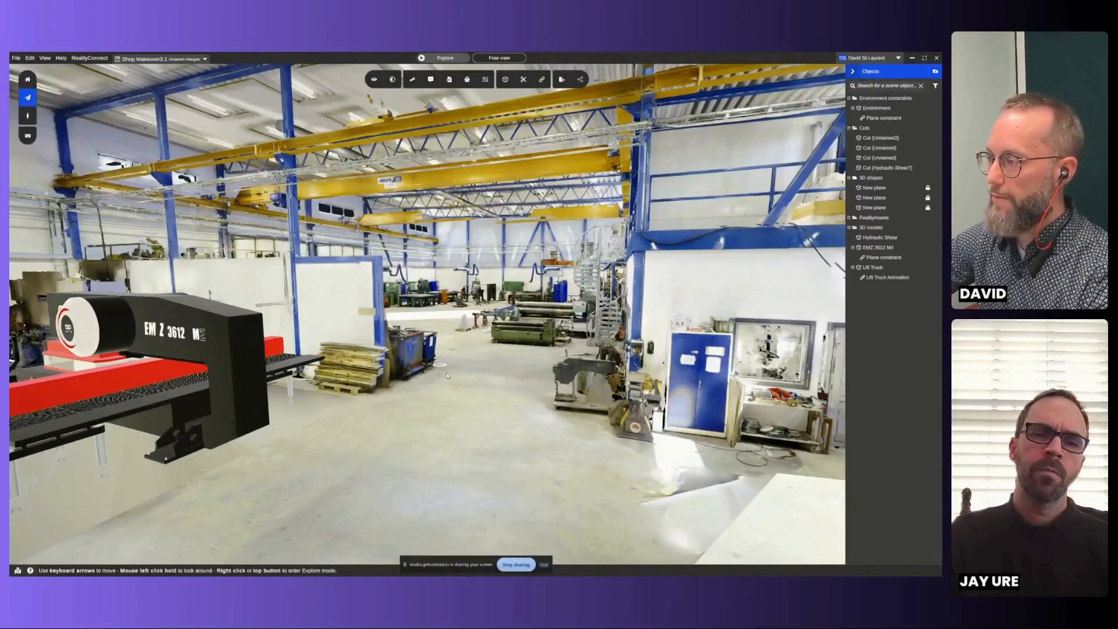
left_click_drag(422, 382, 345, 376)
left_click(344, 375)
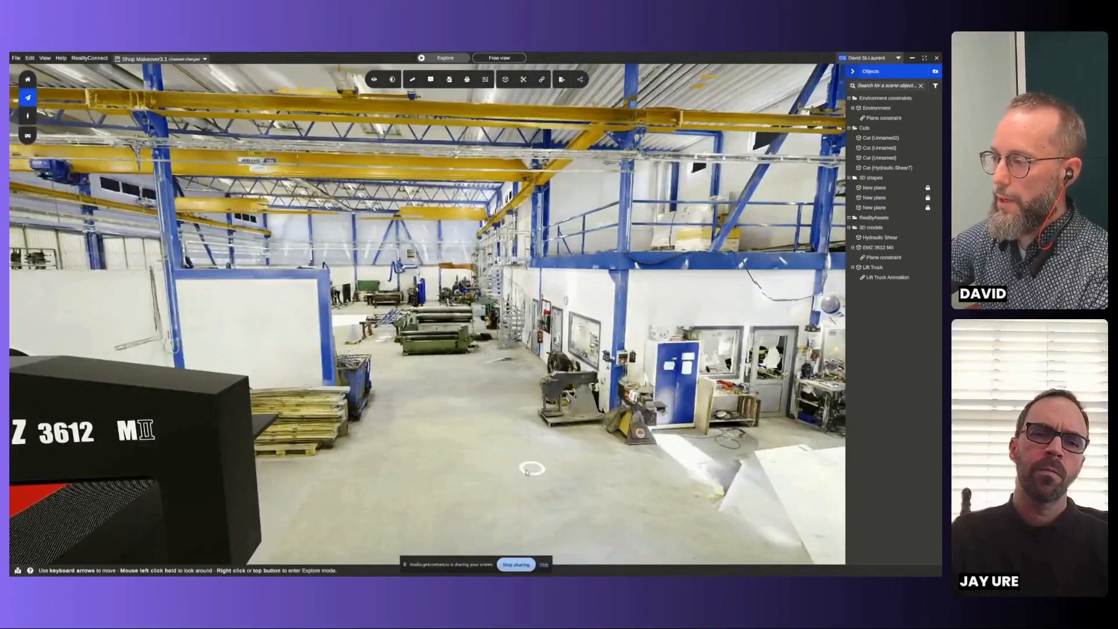
left_click(527, 472)
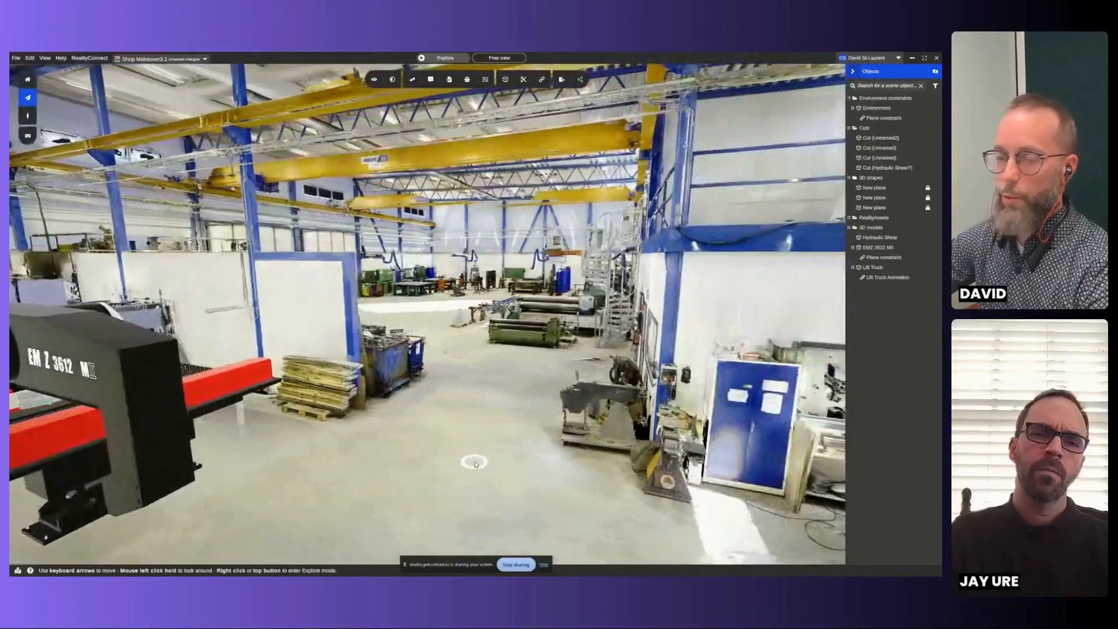
left_click(475, 465)
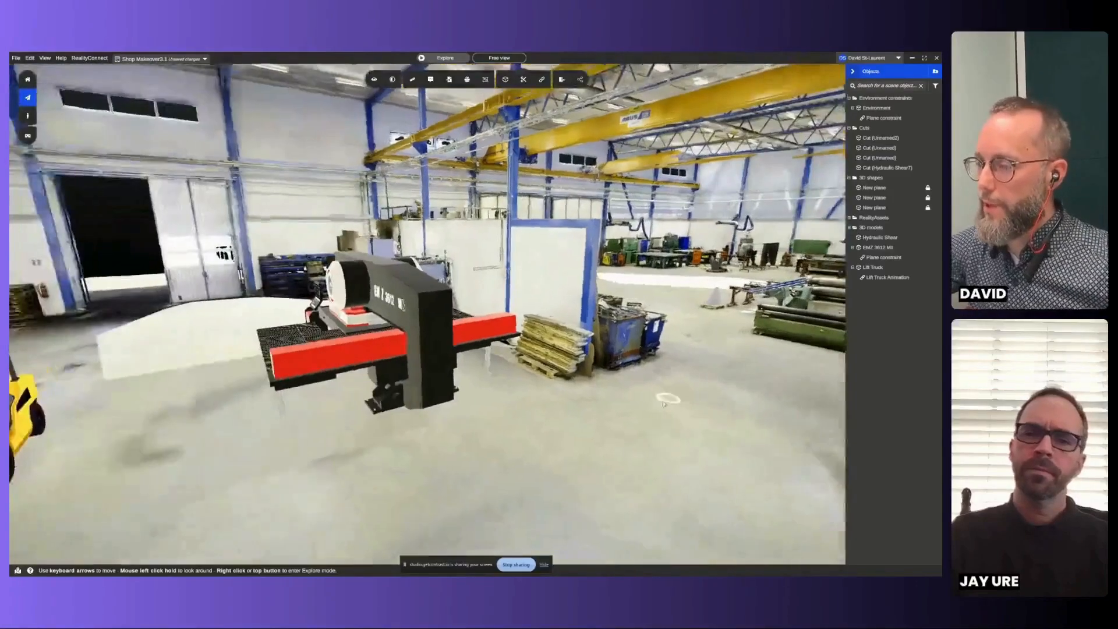
left_click(663, 403)
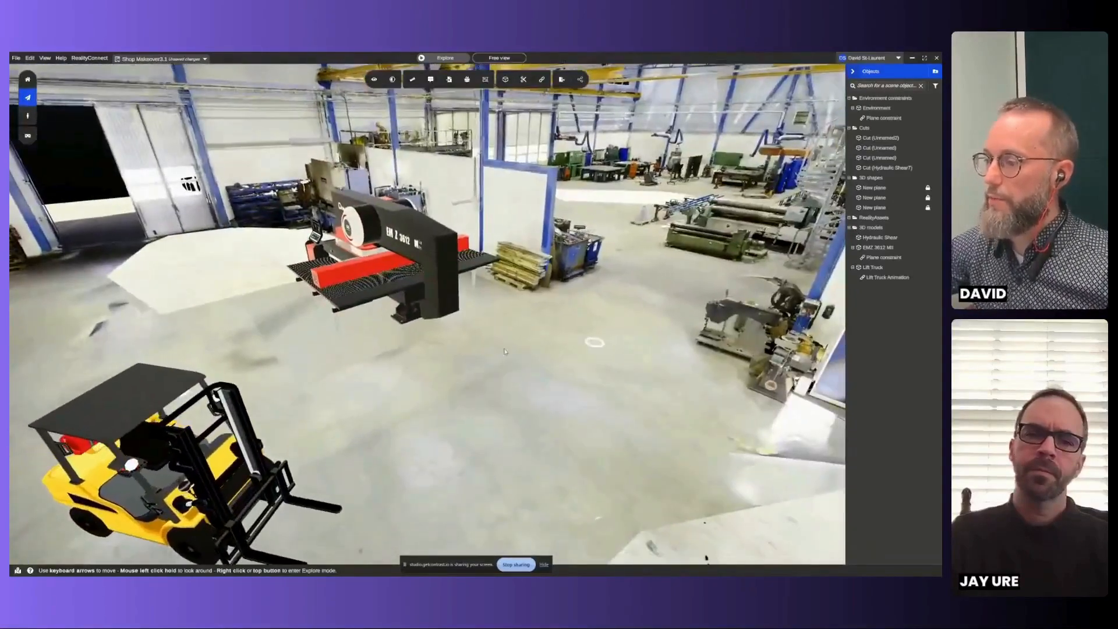
left_click(655, 383)
left_click(487, 460)
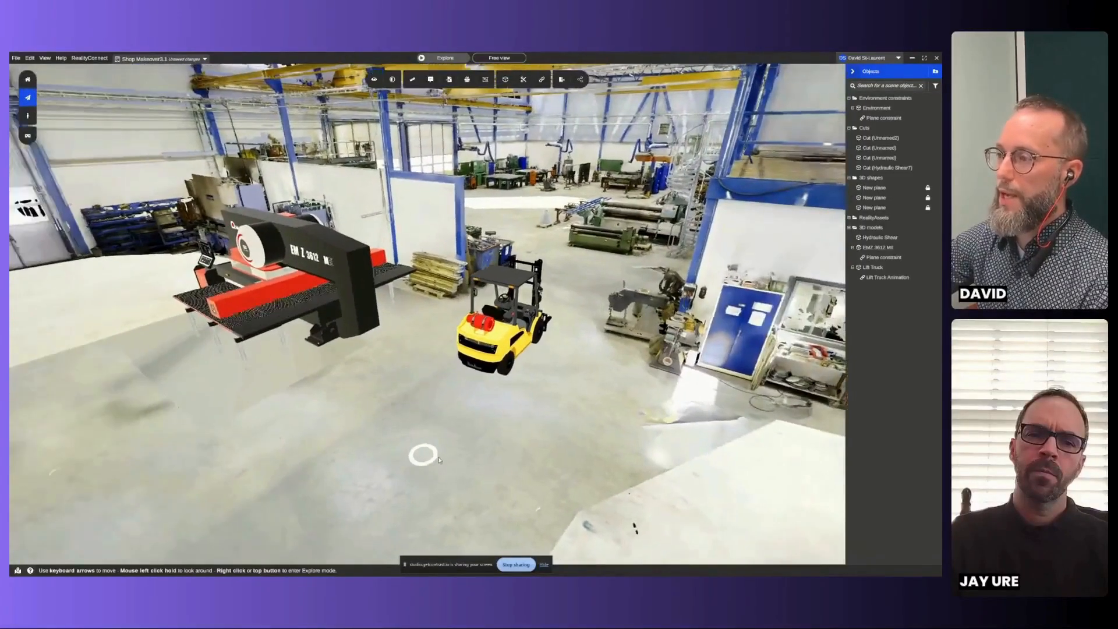
left_click_drag(440, 460, 562, 425)
key("Down")
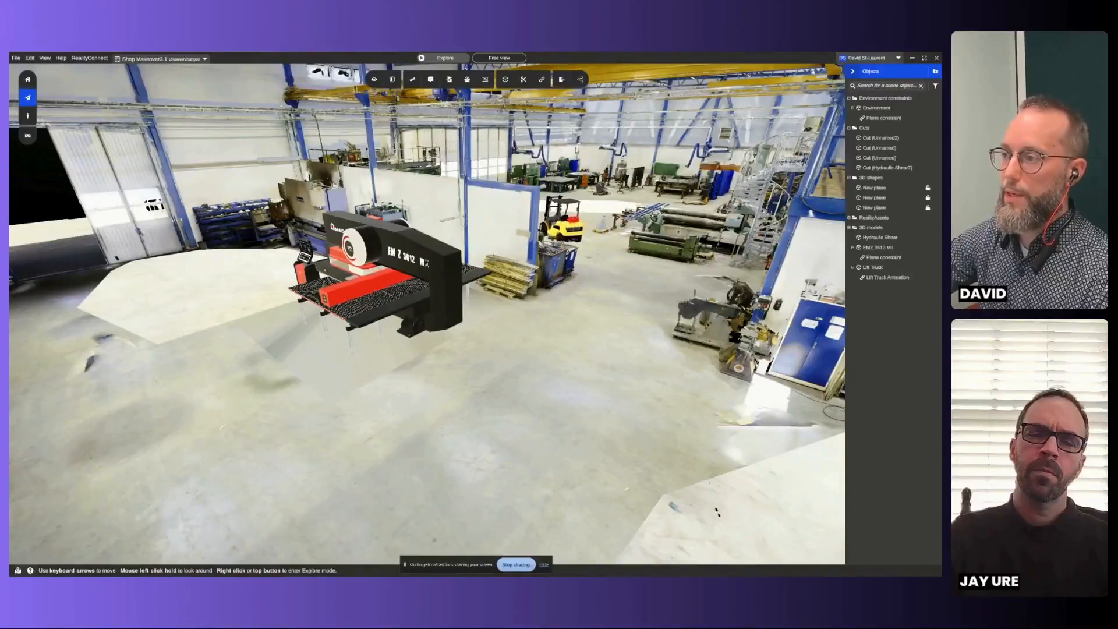
key("Down")
left_click_drag(536, 217, 576, 247)
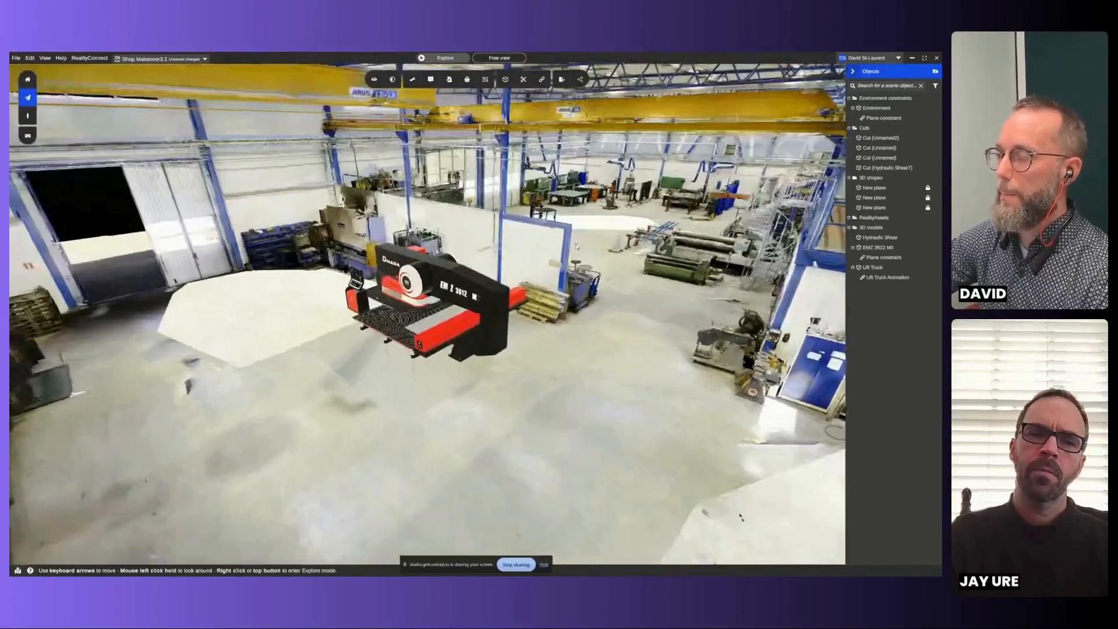
- Record a video of the Lift Truck completing its route, and save it to the Desktop as MP4 under the suggested name
left_click(580, 80)
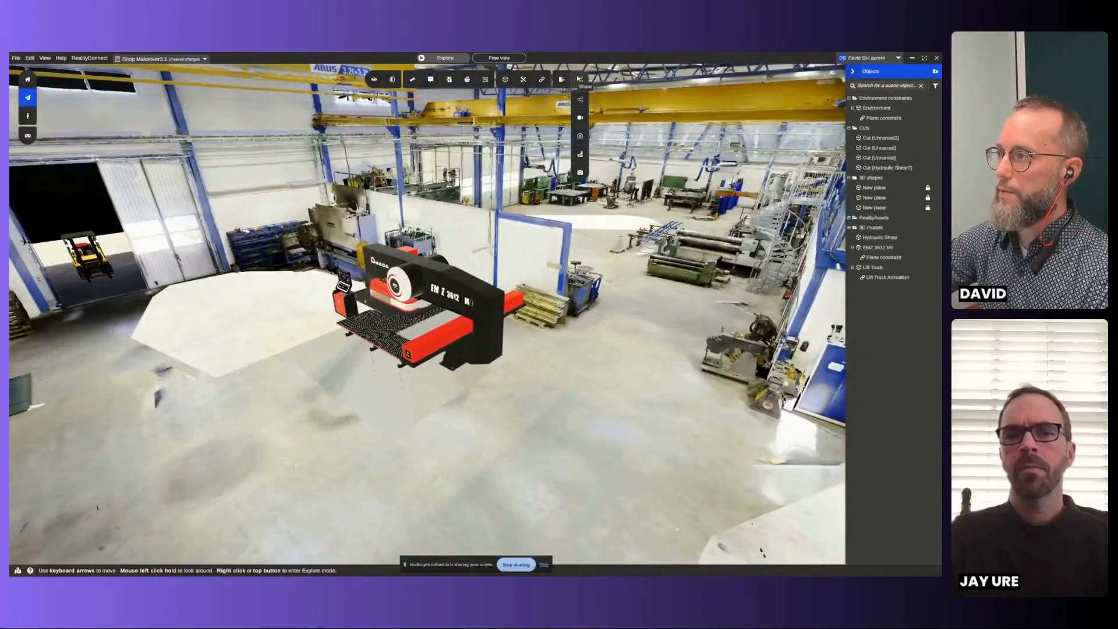
left_click(580, 119)
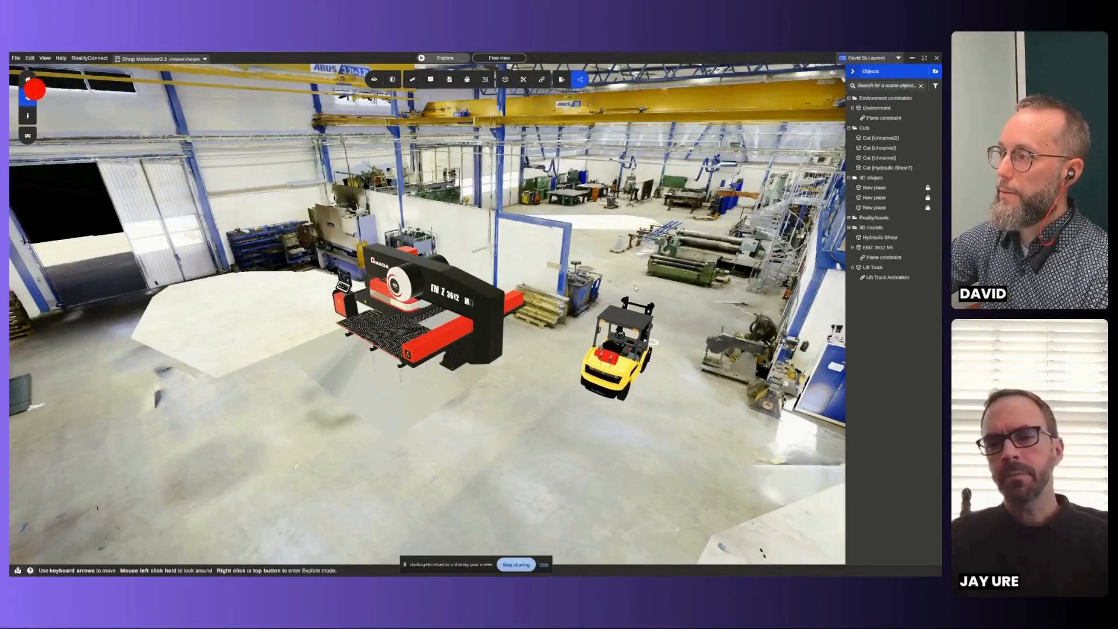
left_click(581, 80)
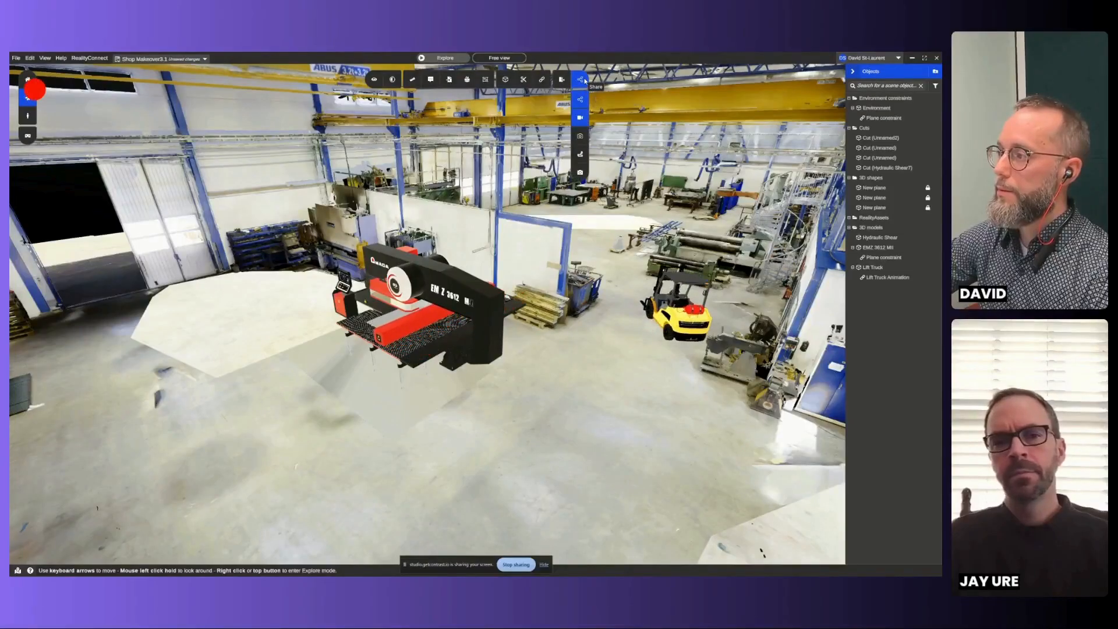
left_click(581, 120)
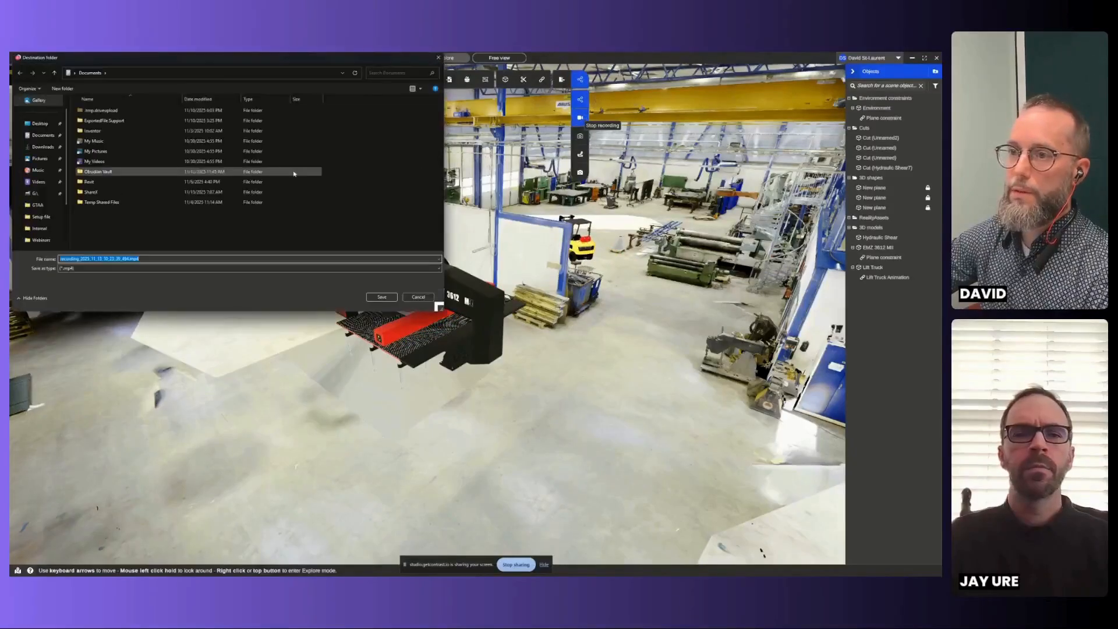
left_click(41, 125)
left_click(382, 297)
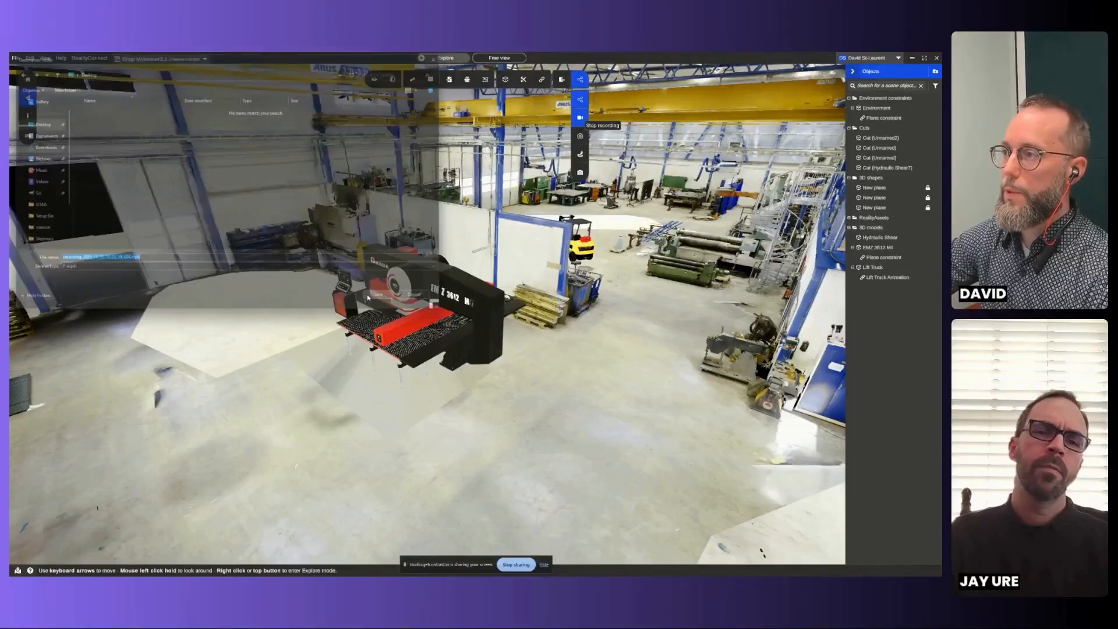
- Minimize the open windows to reach the desktop, review the saved recording in Media Player, and close the player
left_click(910, 57)
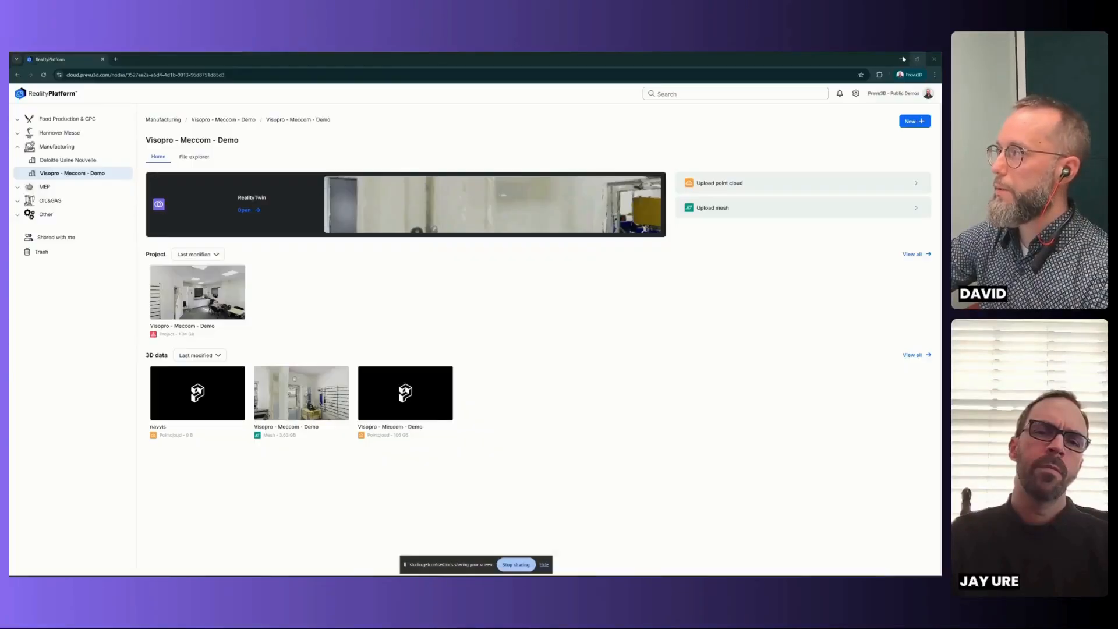
left_click(902, 59)
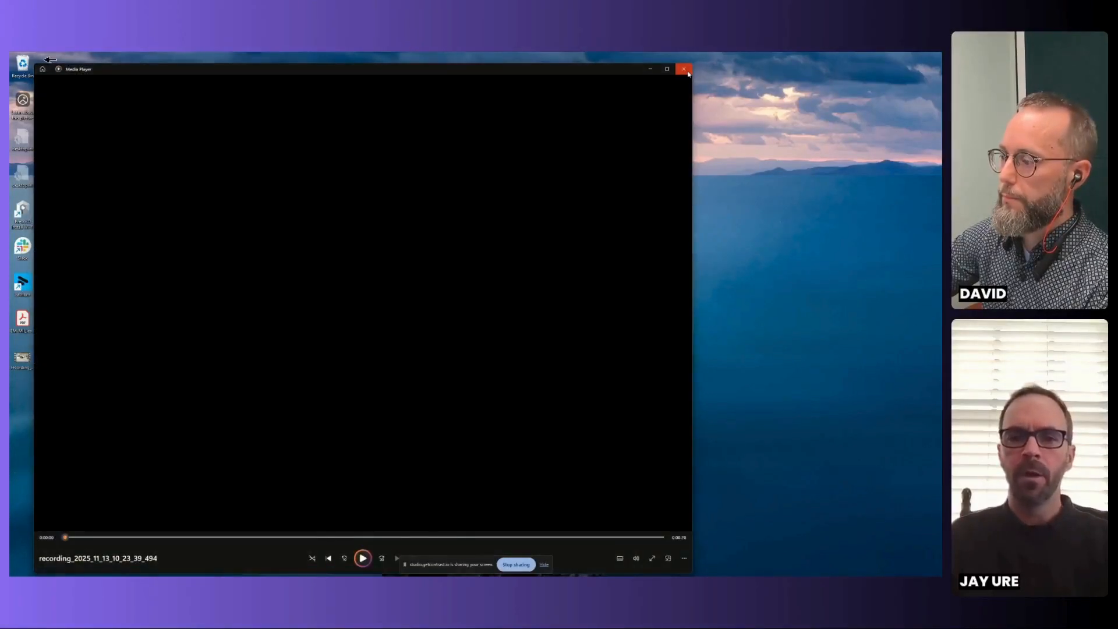
left_click(684, 69)
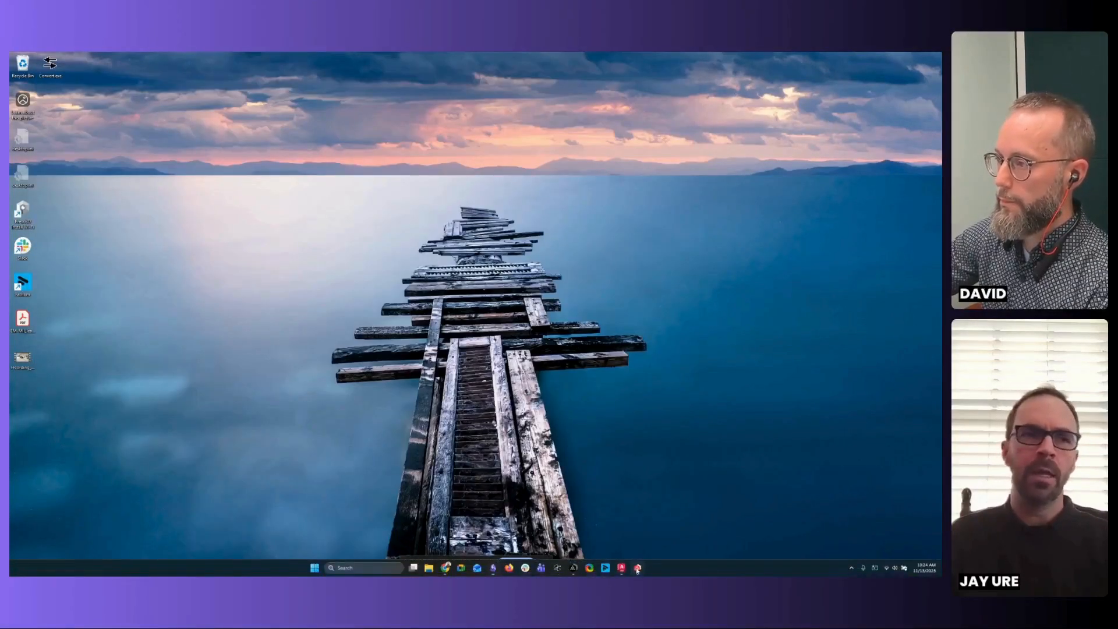
- Switch back to the workshop scene and add a horizontal measure across the aisle between the green roller machine and the blue scrap bin
left_click(637, 569)
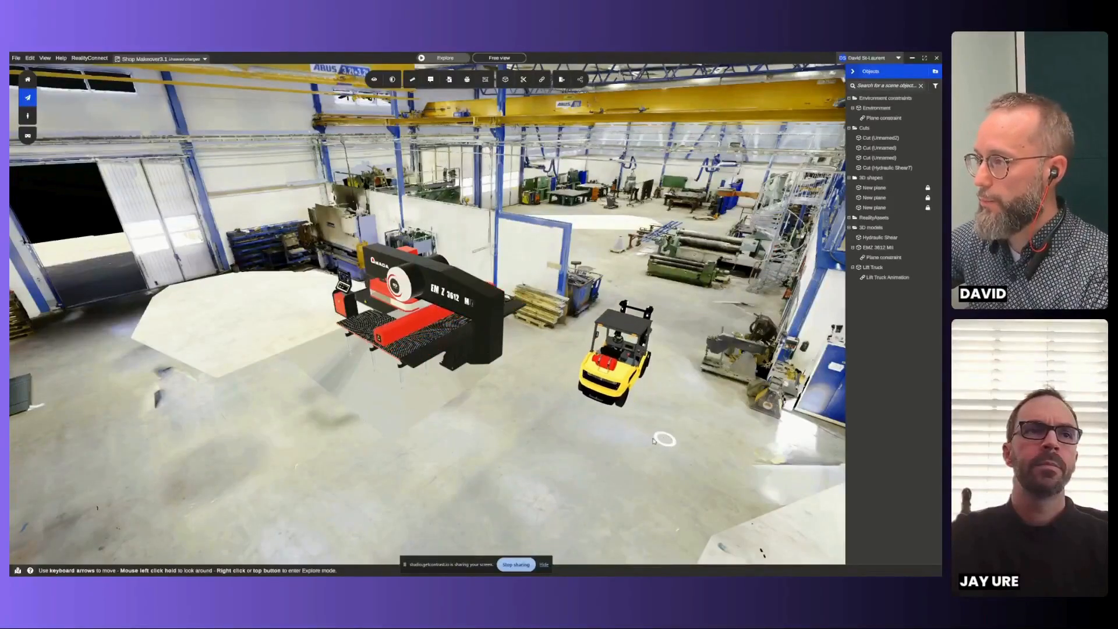
left_click_drag(653, 441, 508, 456)
scroll(511, 448, "up", 6)
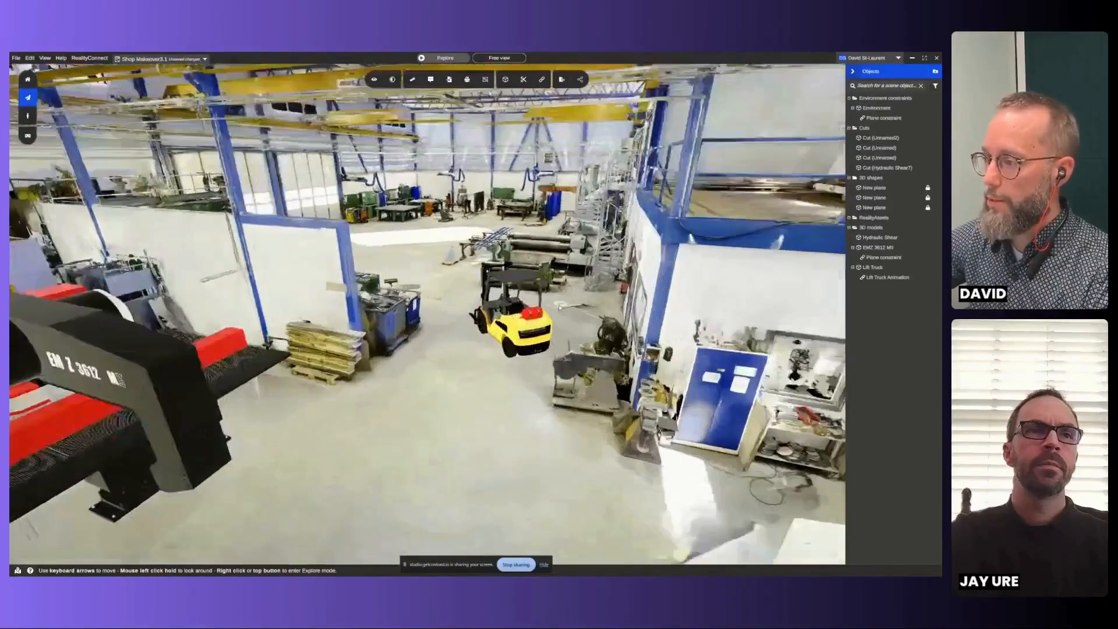
scroll(559, 307, "up", 3)
mouse_move(416, 86)
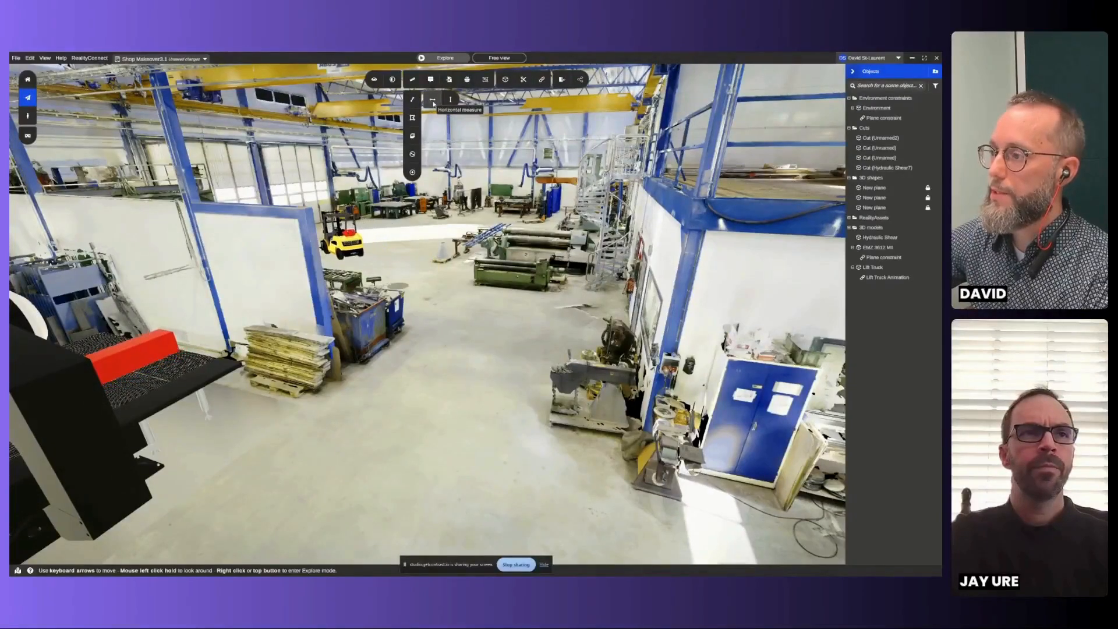
left_click(433, 101)
scroll(454, 283, "up", 5)
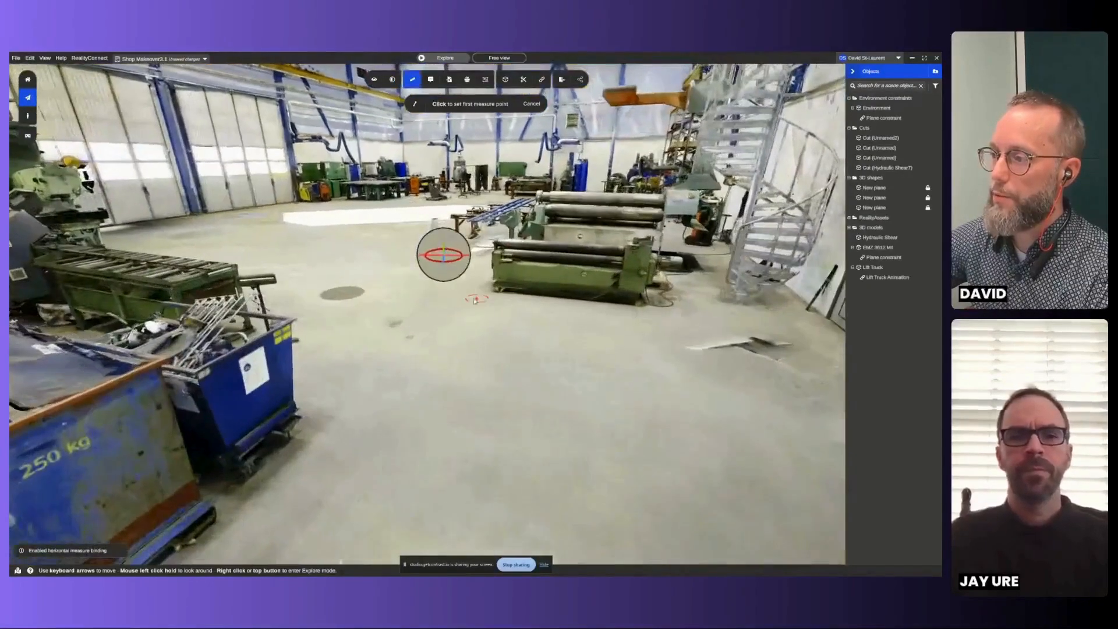
right_click_drag(475, 312, 416, 315)
middle_click_drag(614, 344, 408, 355)
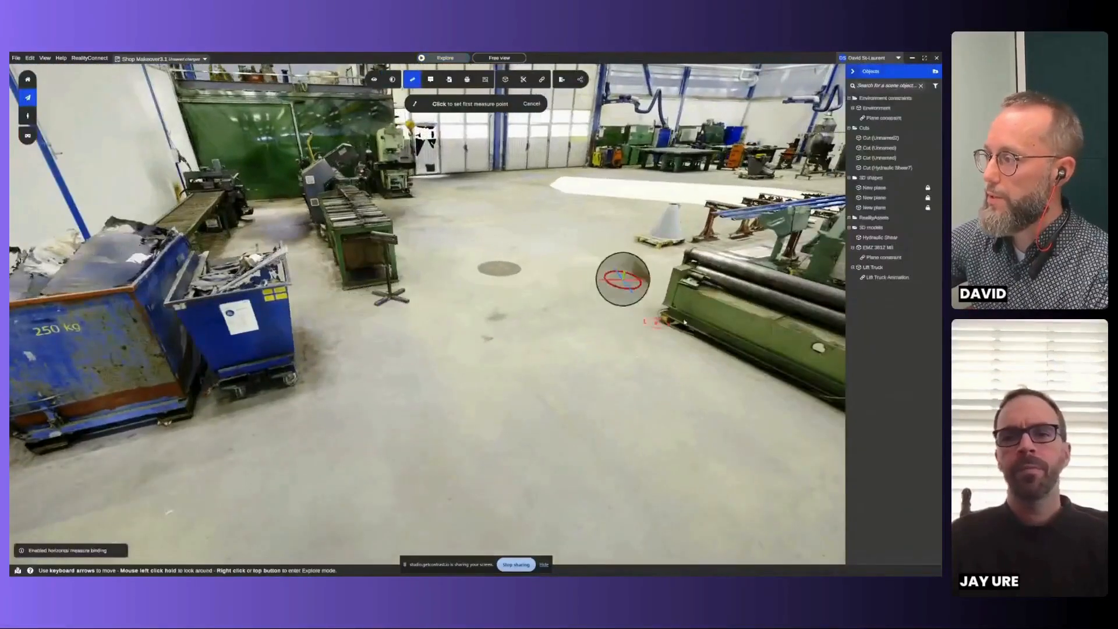
left_click(667, 296)
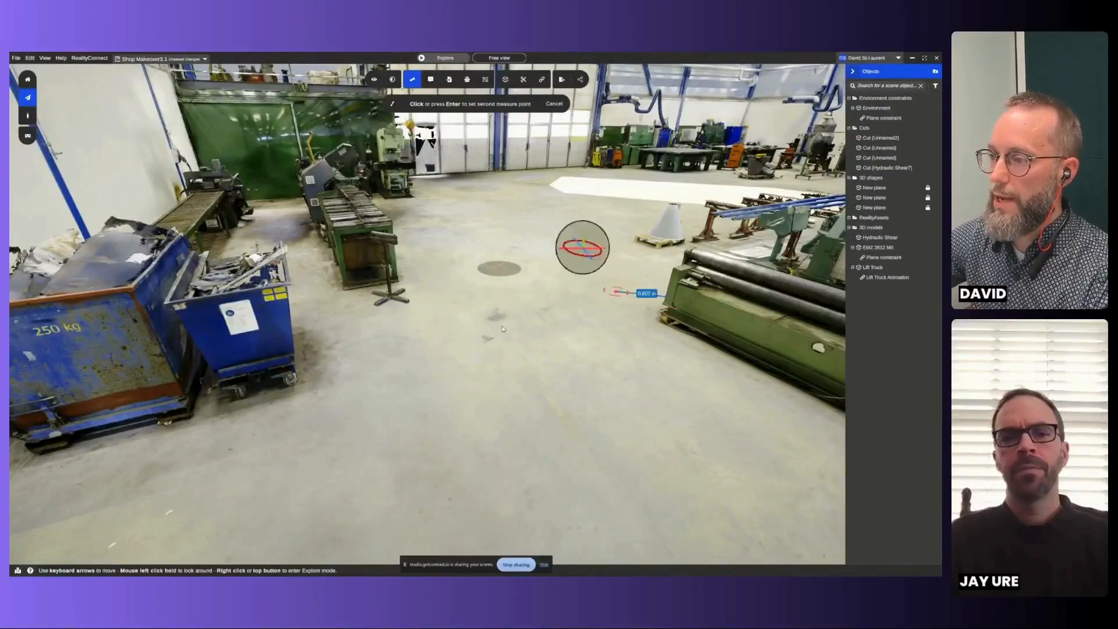
left_click(289, 340)
- Place a new annotation on the open floor of the aisle, in the lift truck's path near the pallet stack
scroll(596, 365, "down", 3)
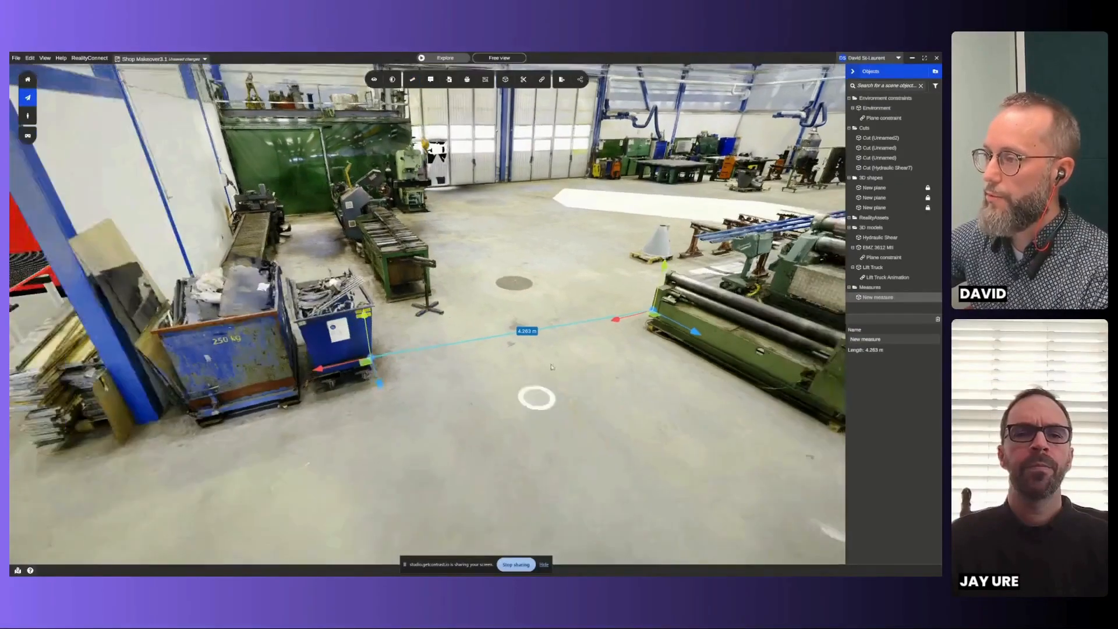
left_click_drag(552, 366, 647, 355)
left_click_drag(432, 428, 507, 428)
left_click_drag(748, 411, 357, 412)
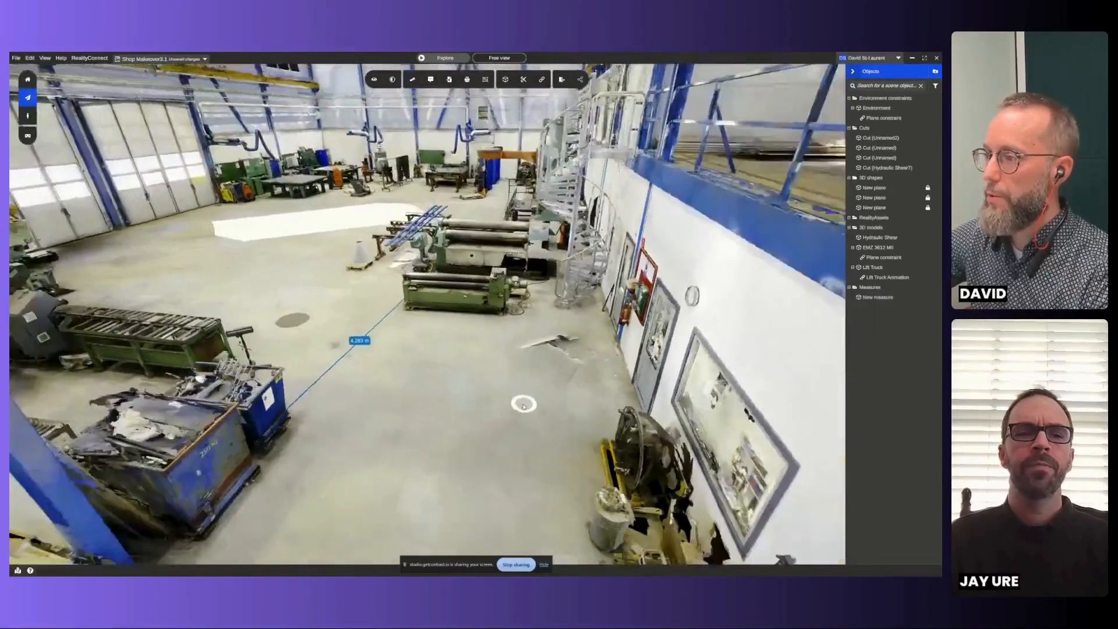
scroll(531, 332, "down", 5)
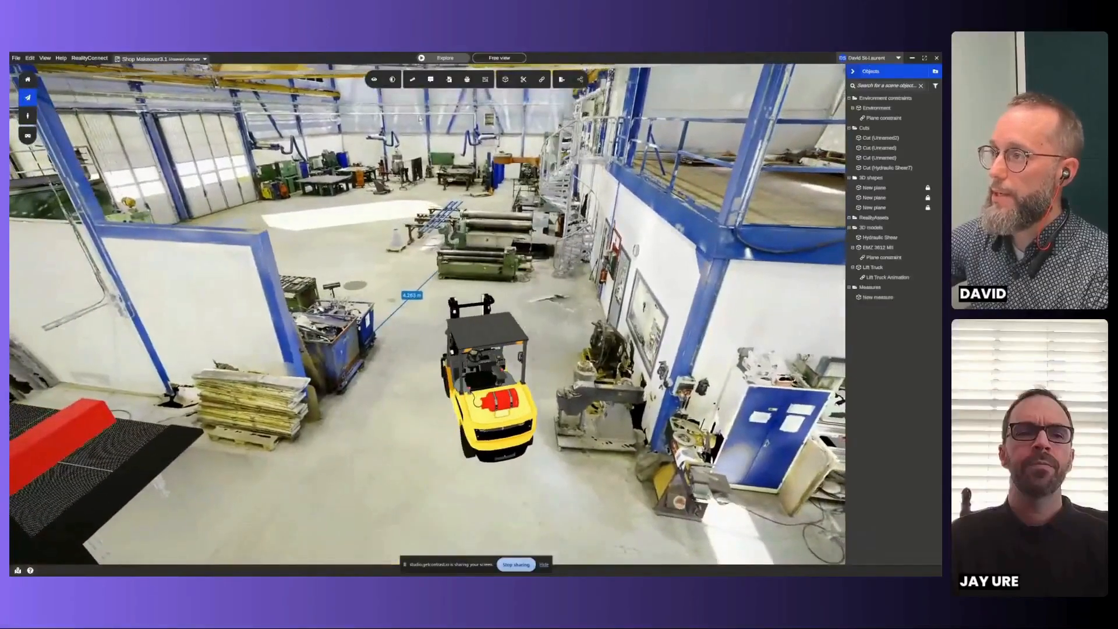
left_click(430, 83)
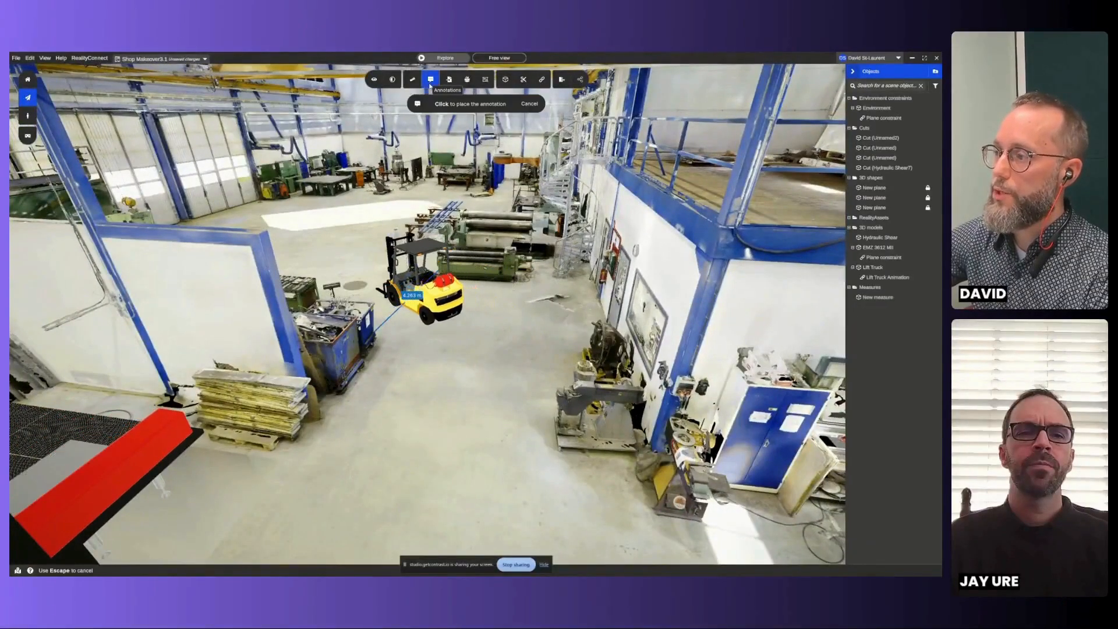
left_click(439, 431)
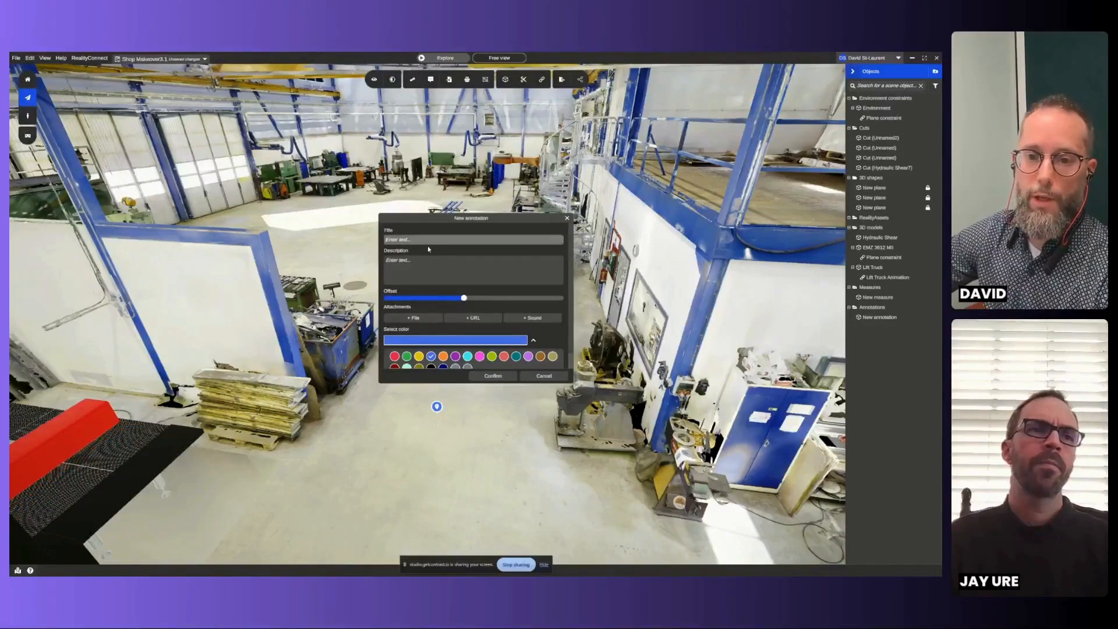
- Title the annotation "Warning - Lift truck crossing" and enter the description "Add stop sign for lift truck"
left_click(428, 263)
scroll(428, 367, "down", 1)
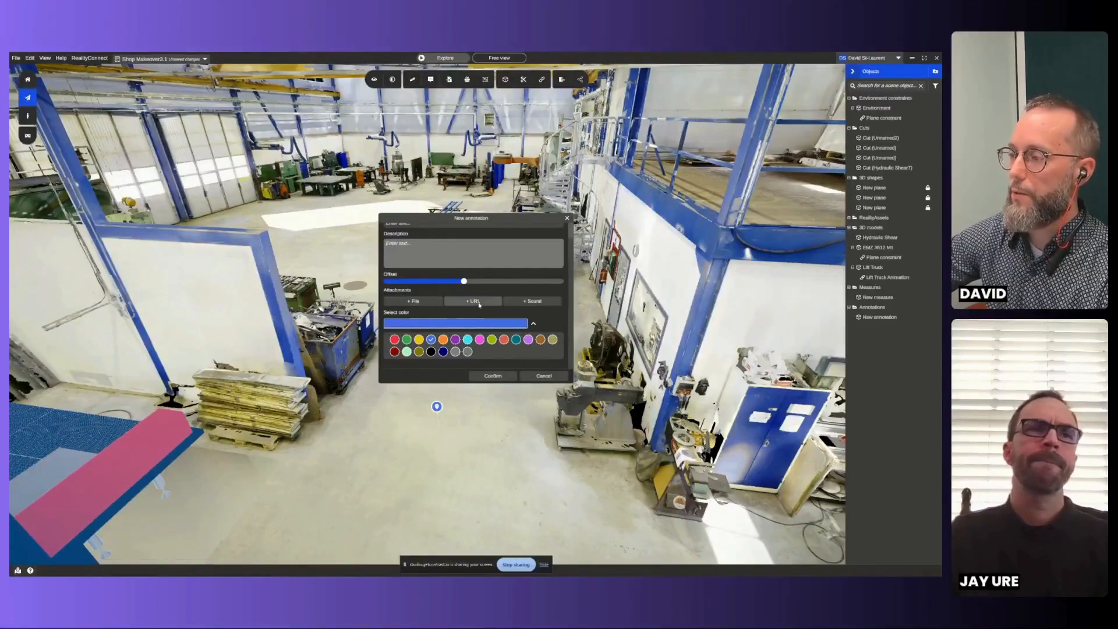
scroll(448, 263, "up", 1)
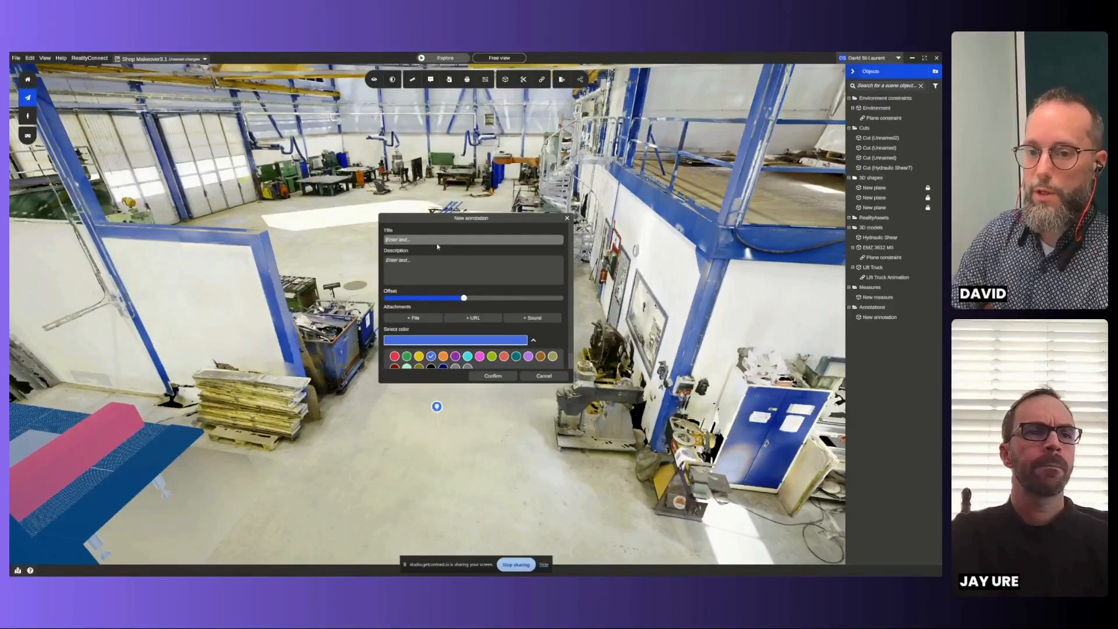
type("Warning")
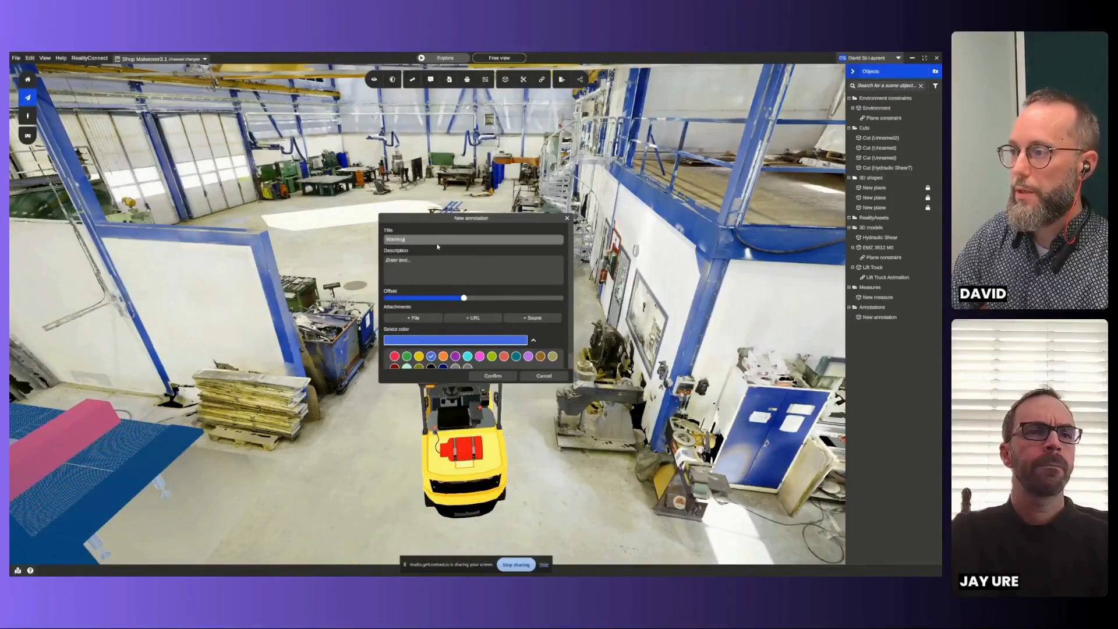
type(" -")
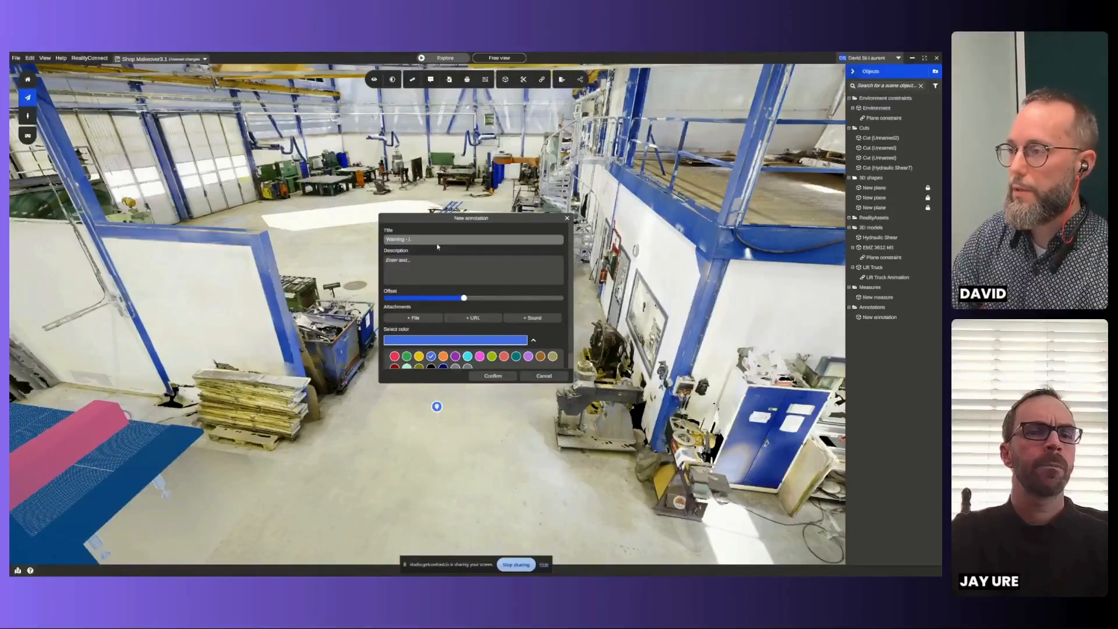
type(" Lift truck crossing")
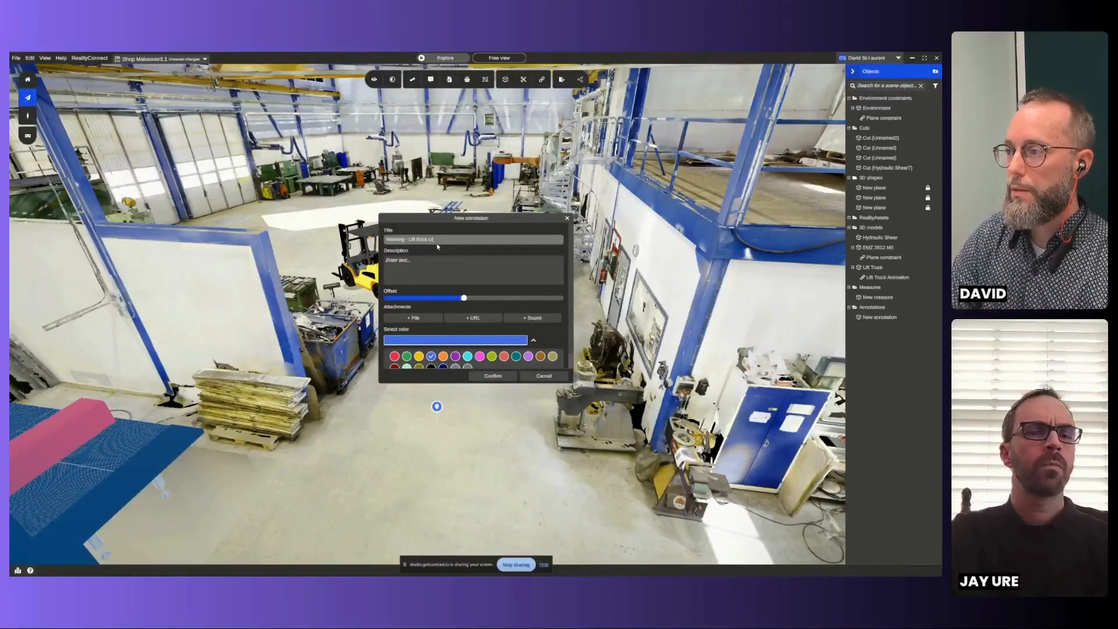
left_click(438, 260)
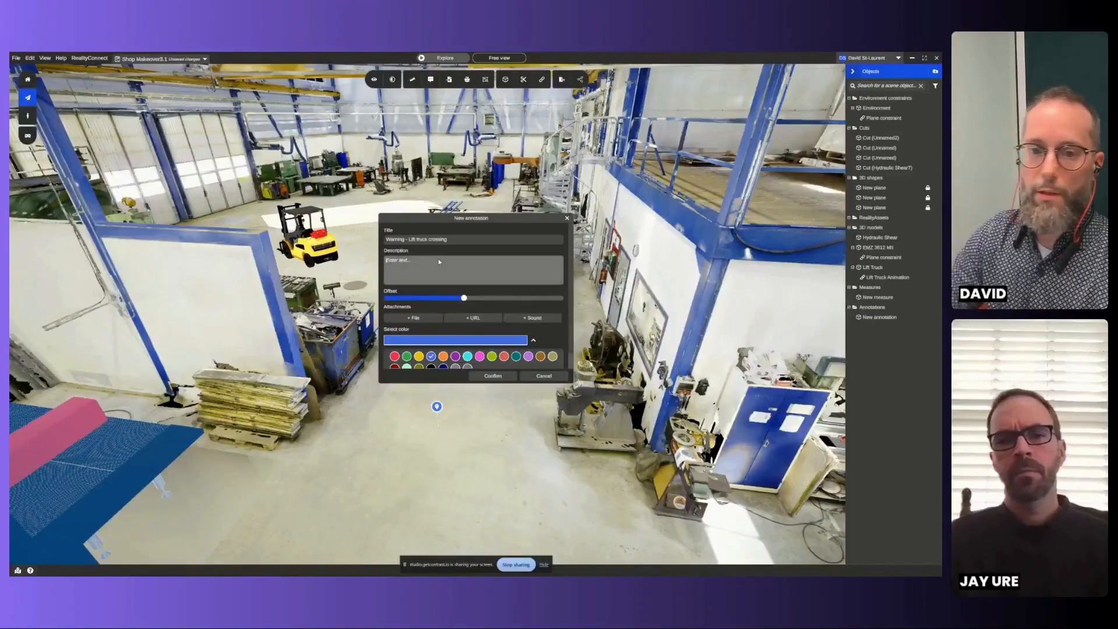
type("Add ")
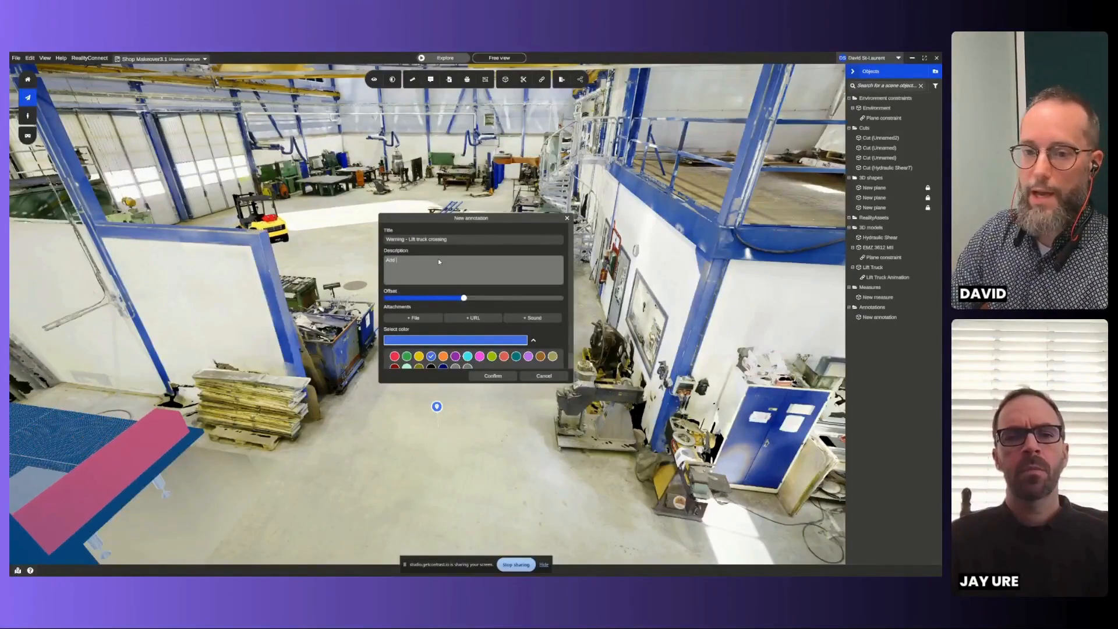
type("a")
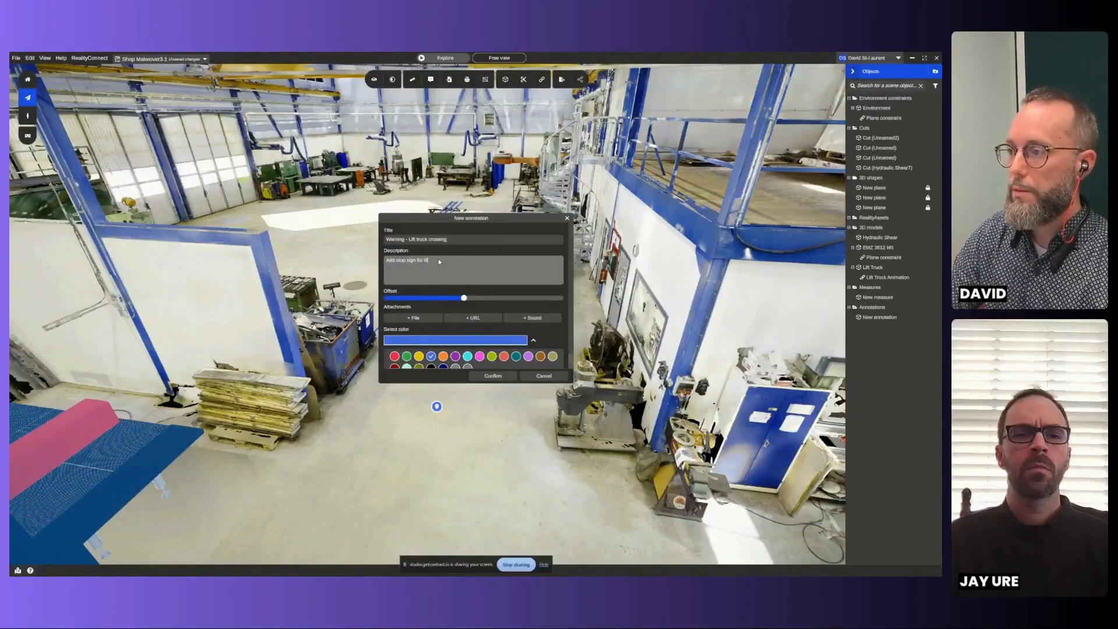
- Set the lift truck warning annotation's color to red, confirm it, and dismiss its information window
left_click(395, 357)
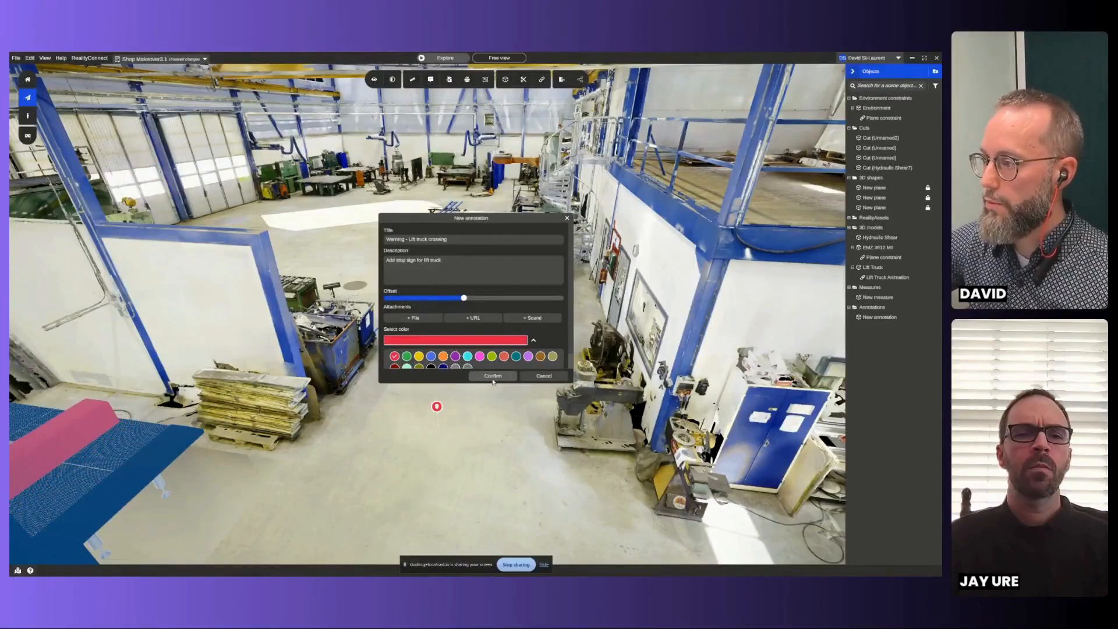
left_click(493, 377)
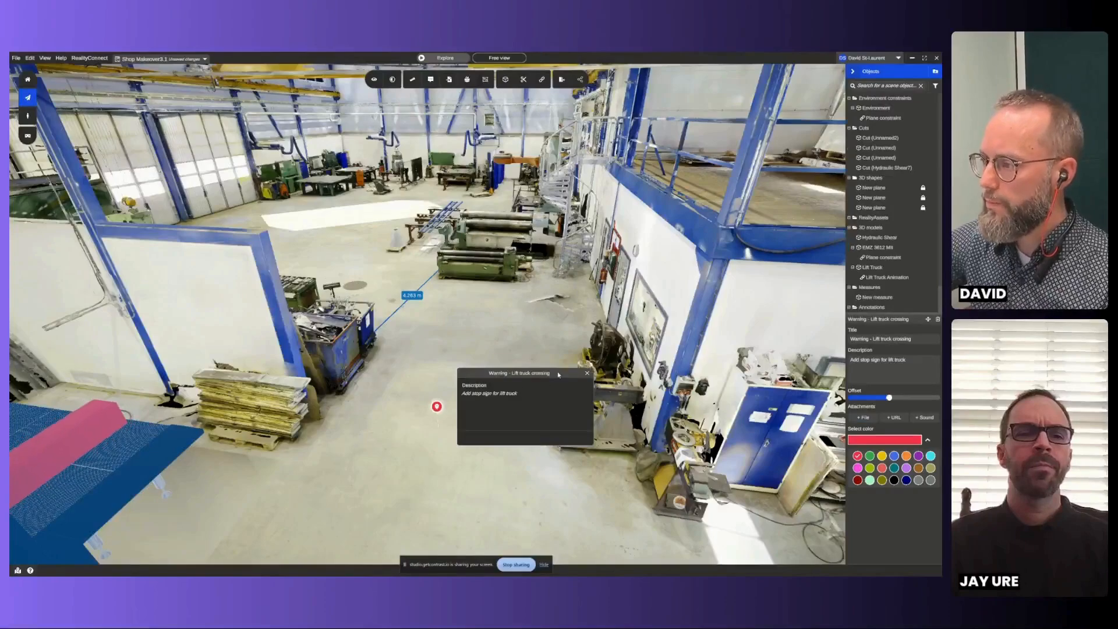
left_click(472, 484)
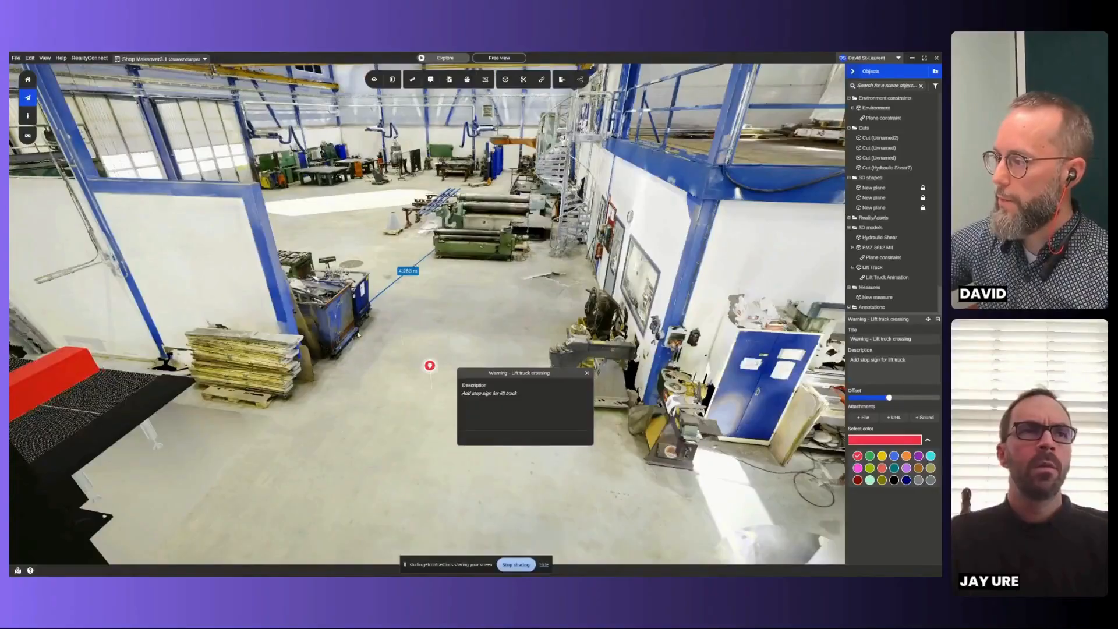
left_click(587, 374)
- Place a second annotation on the white wall corner beside the blue column and title it "Risk review"
mouse_move(529, 327)
left_mouse_down()
mouse_move(274, 364)
mouse_move(255, 380)
left_mouse_up()
left_click_drag(451, 495, 515, 493)
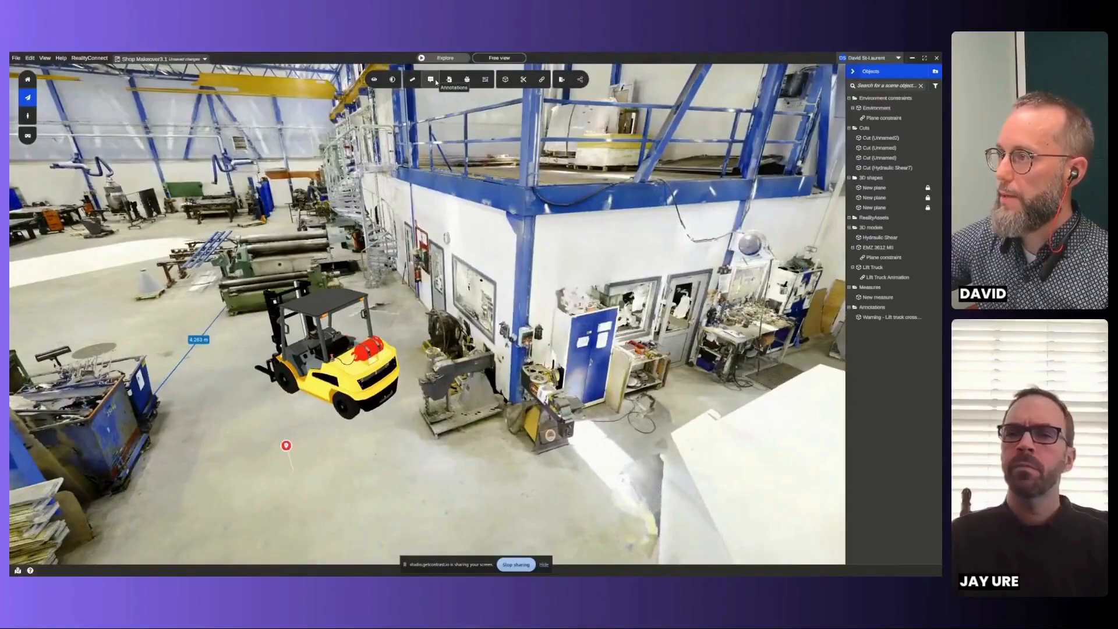
left_click(434, 81)
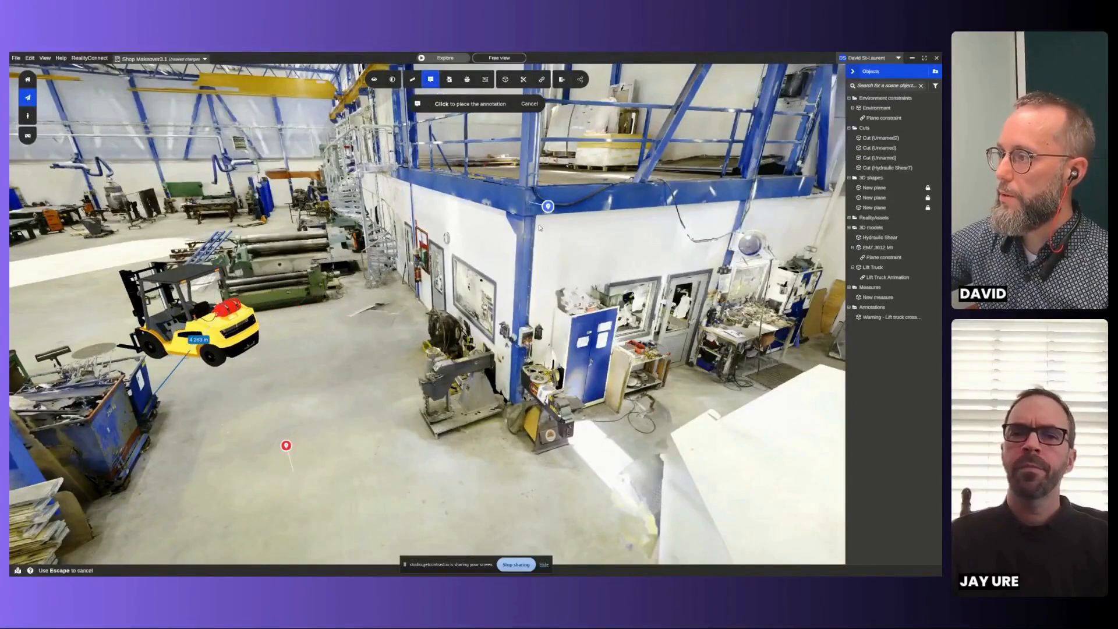
left_click(516, 263)
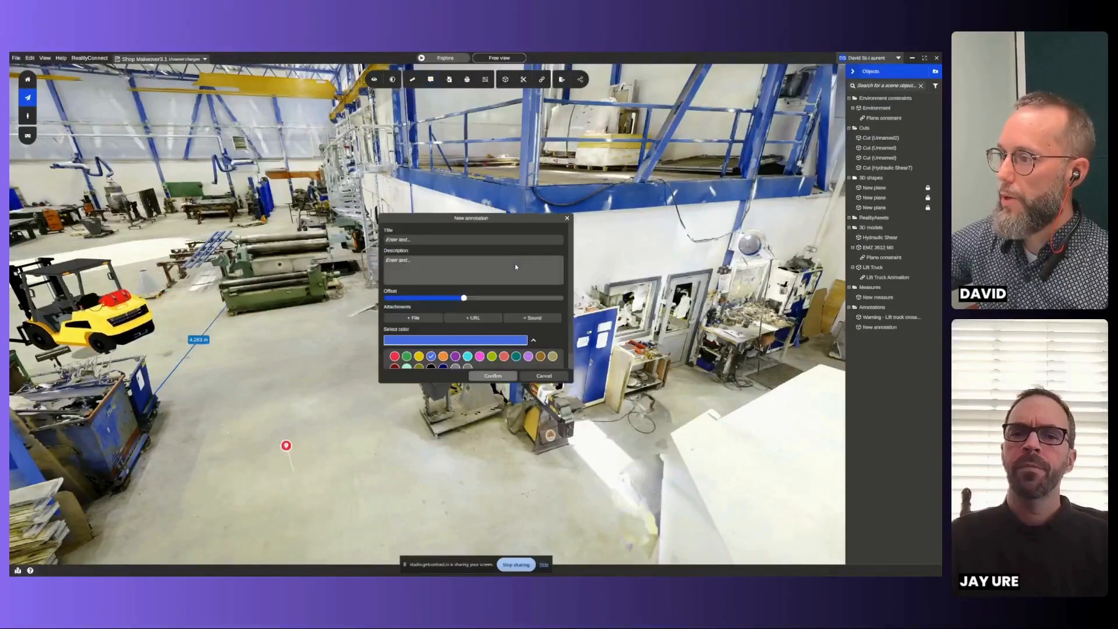
left_click(437, 240)
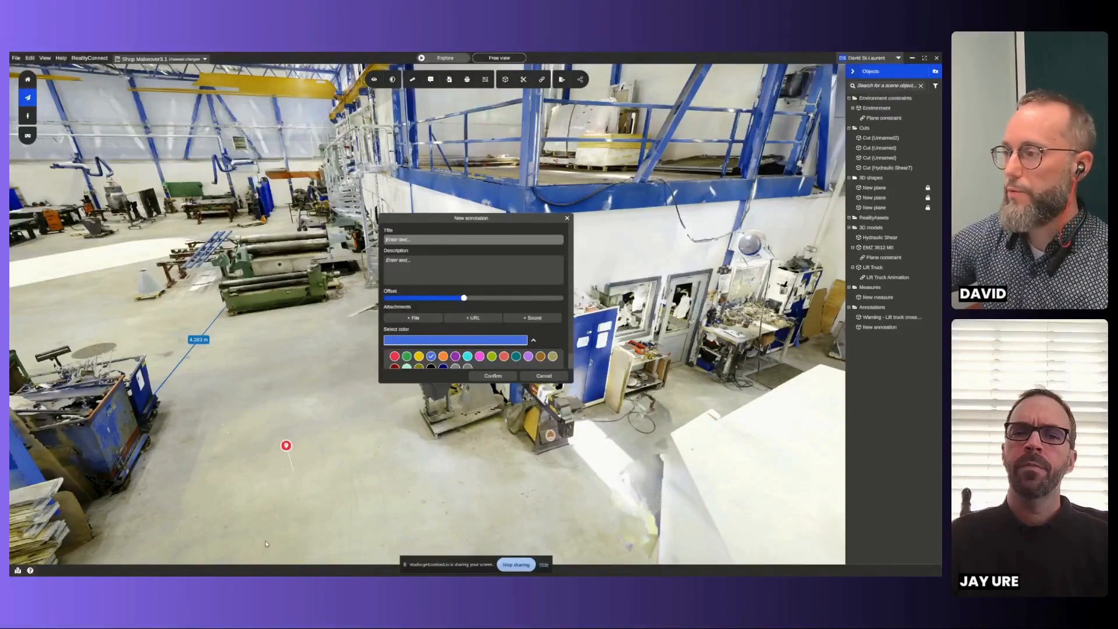
type("Risk review")
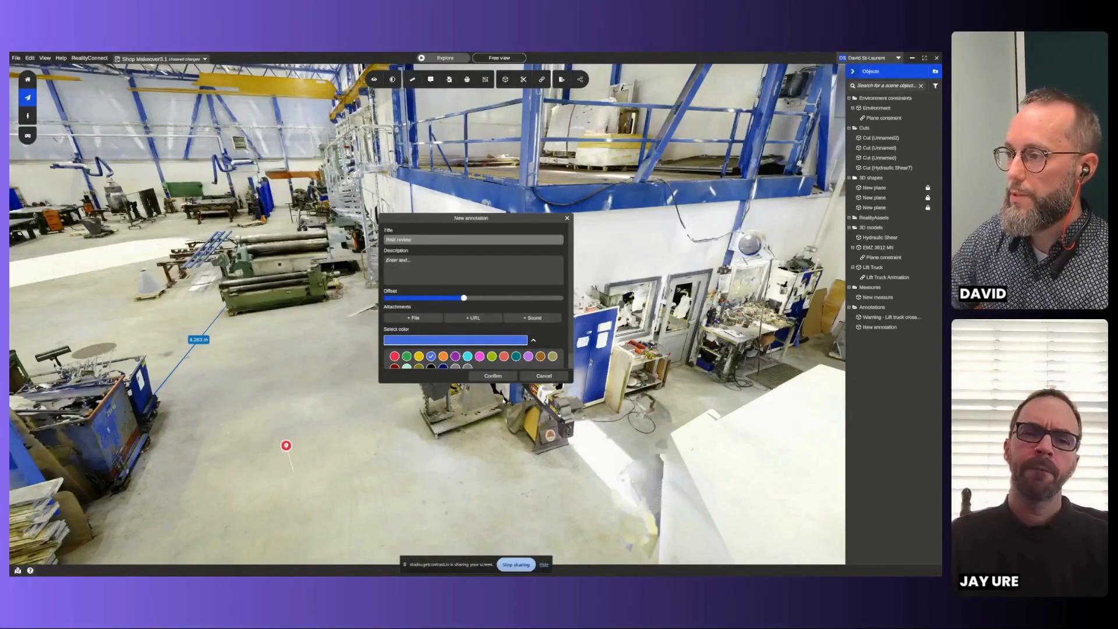
- Give the Risk review annotation the description "Add dome mirror" and color it yellow
left_click(491, 271)
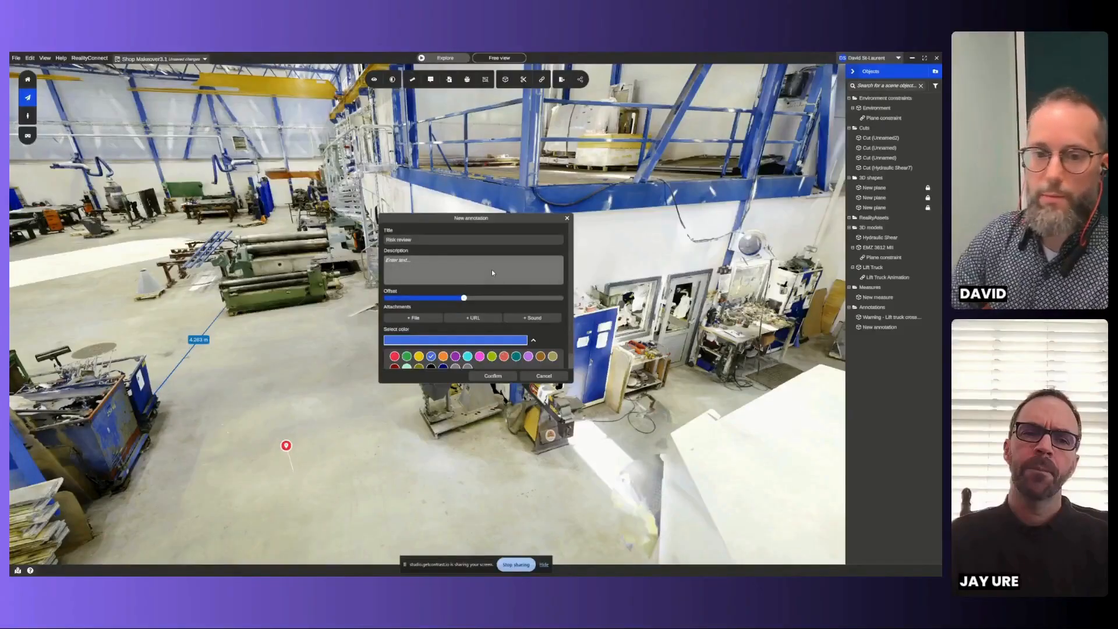
type("Ad")
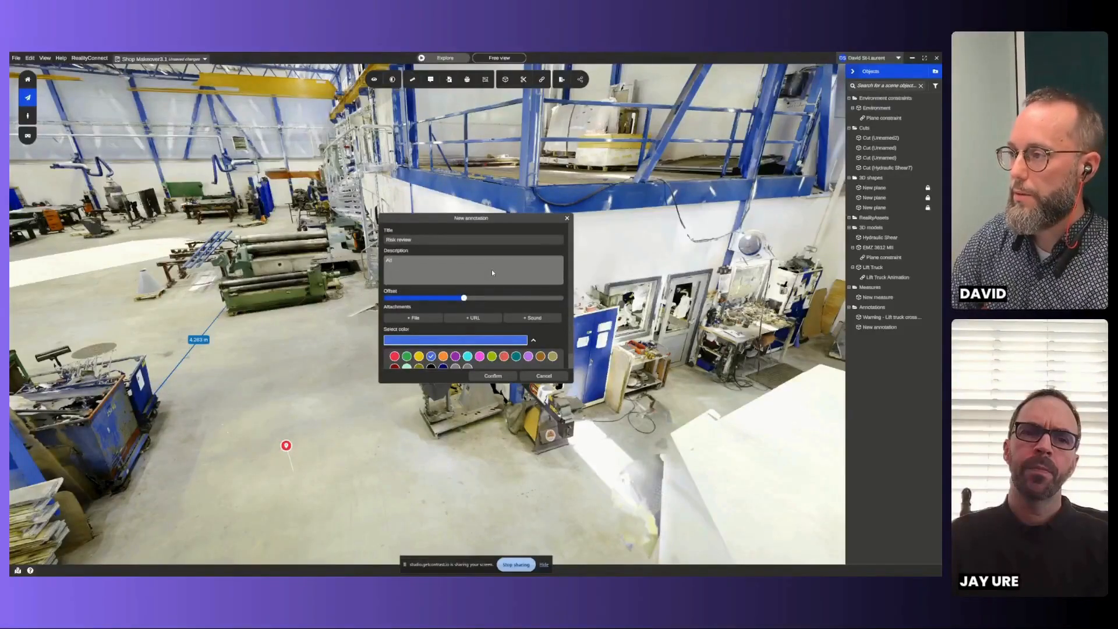
type("d dome mirror")
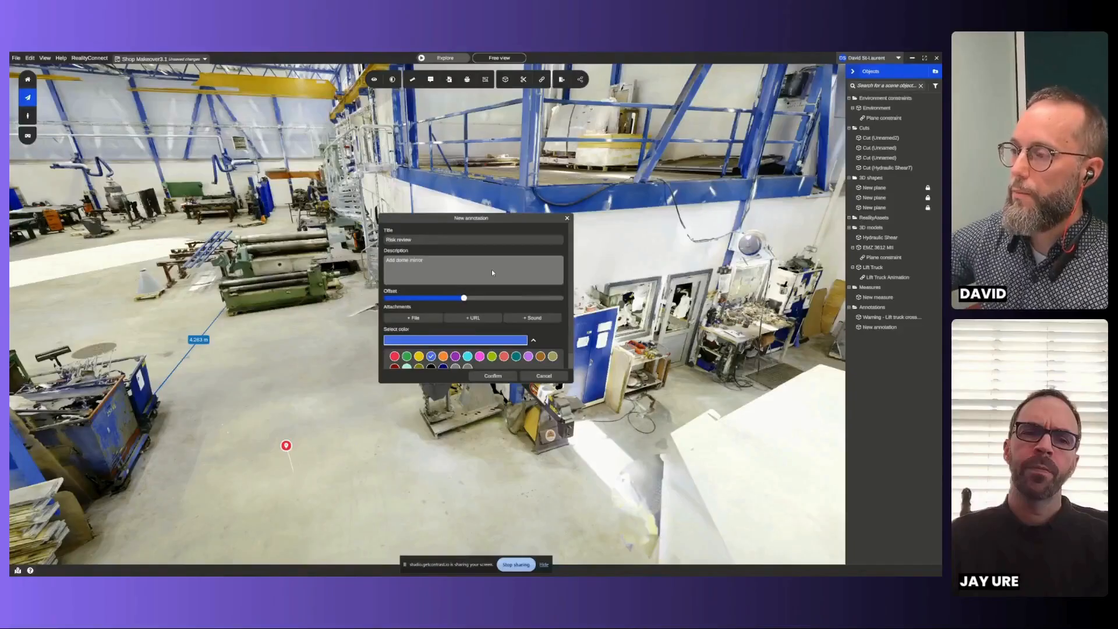
left_click(419, 357)
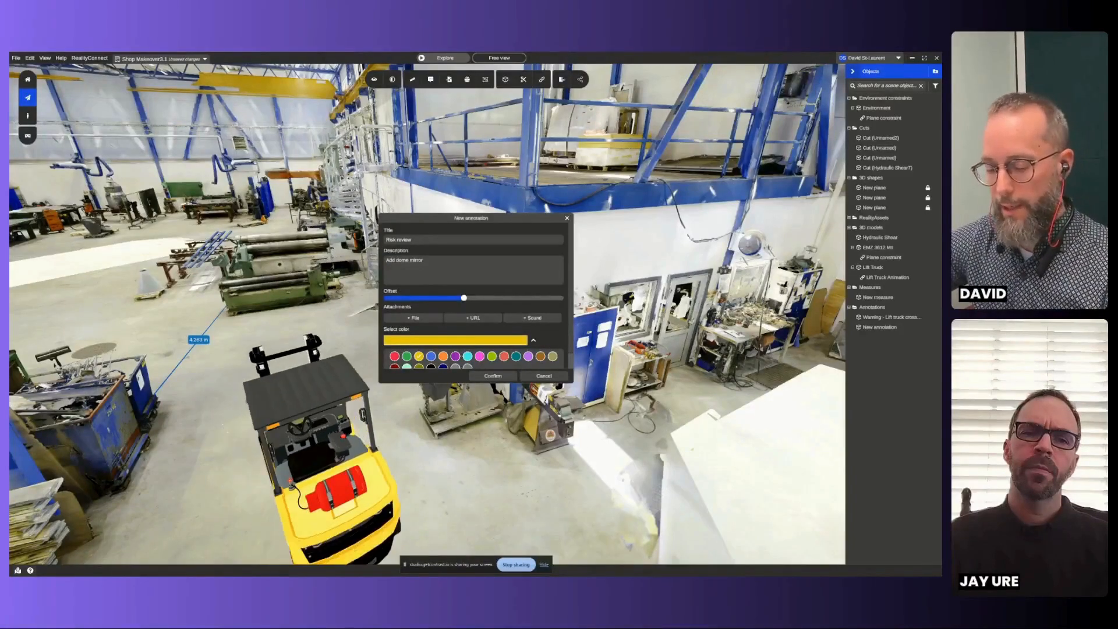
- Attach a URL named "Dome mirror" that links to the McMaster half-dome safety mirrors page, and confirm the Risk review annotation
left_click(488, 318)
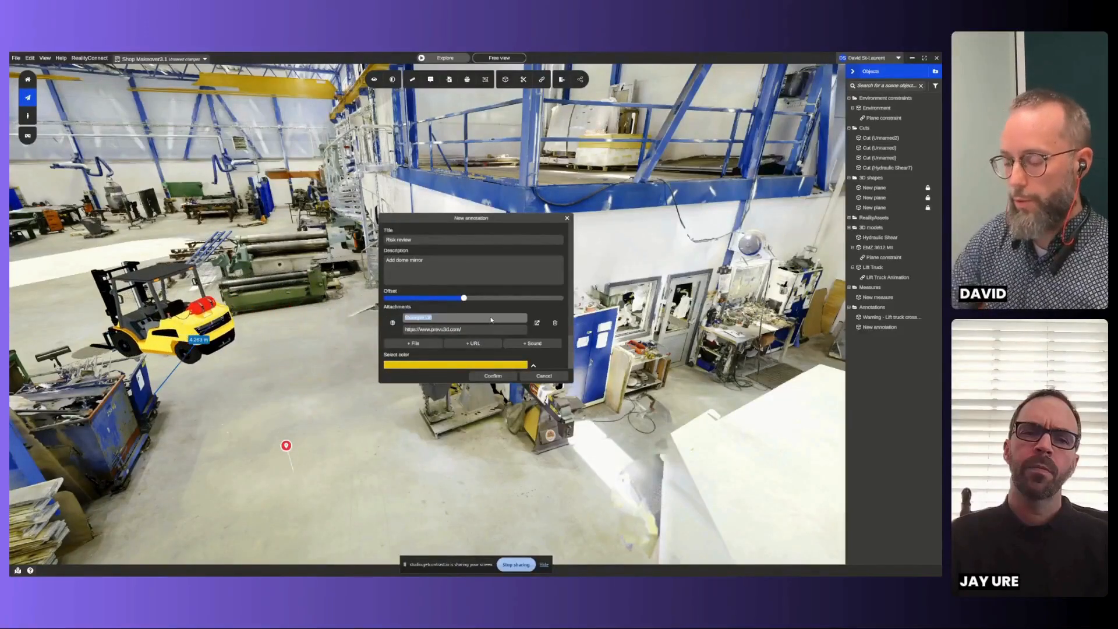
type("Dome")
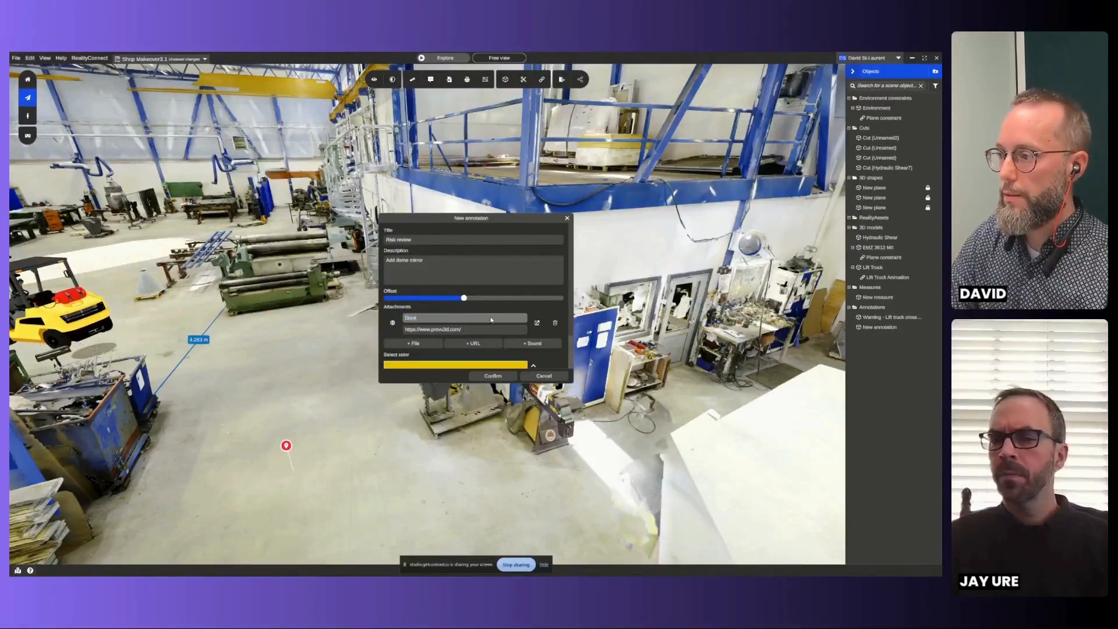
type(" mirror")
key("Tab")
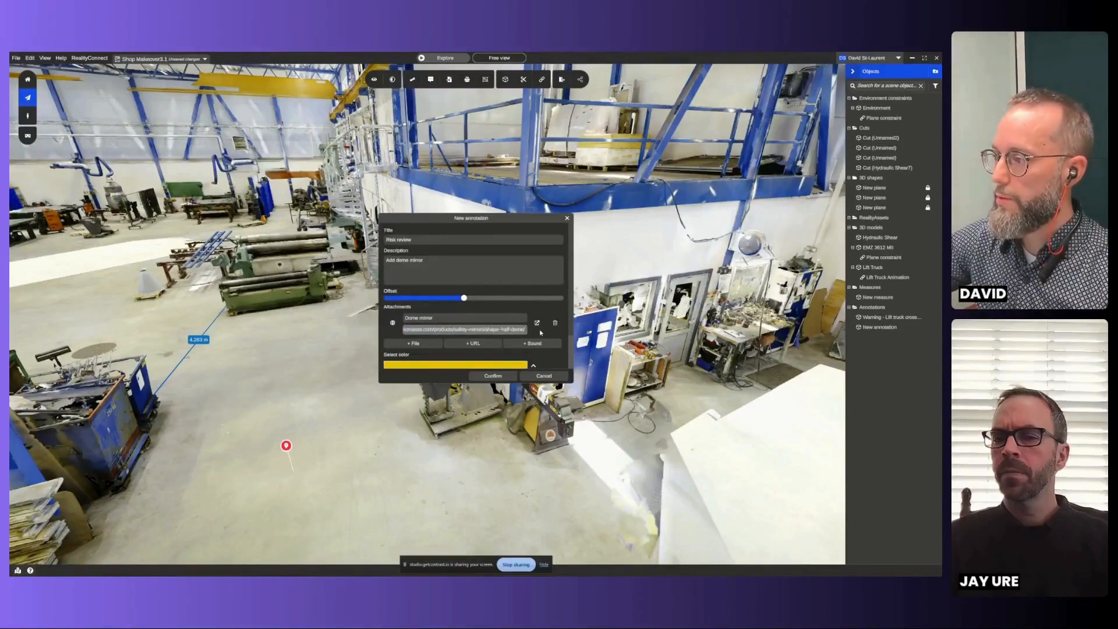
left_click(511, 377)
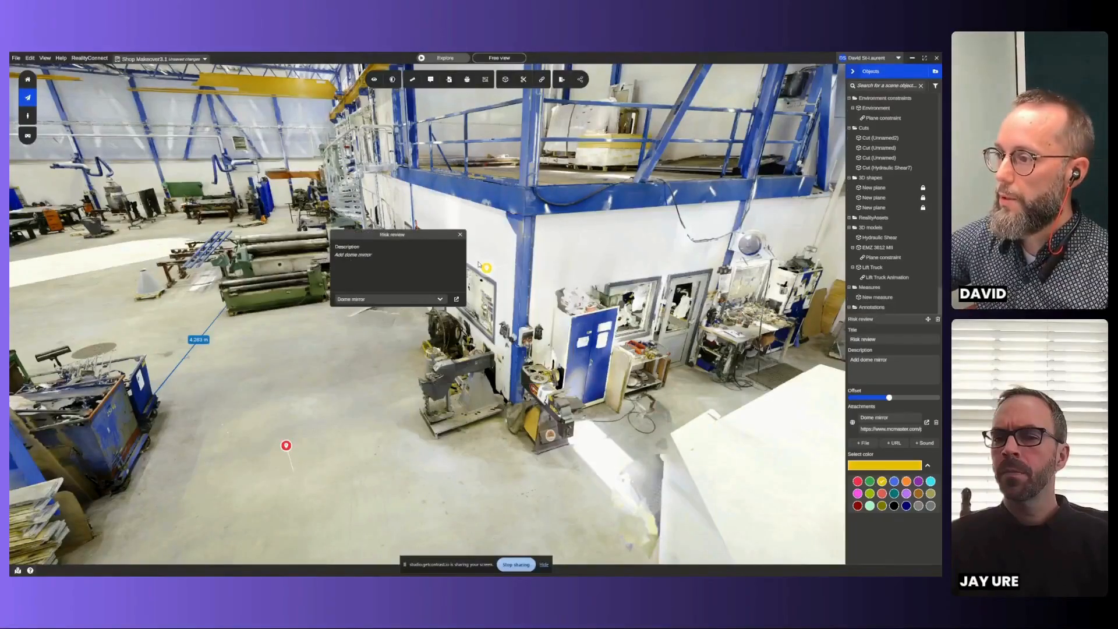
- Check the Risk review annotation's Dome mirror attachment in the browser, return to the workshop scene, and dismiss the annotation's information window
left_click(460, 236)
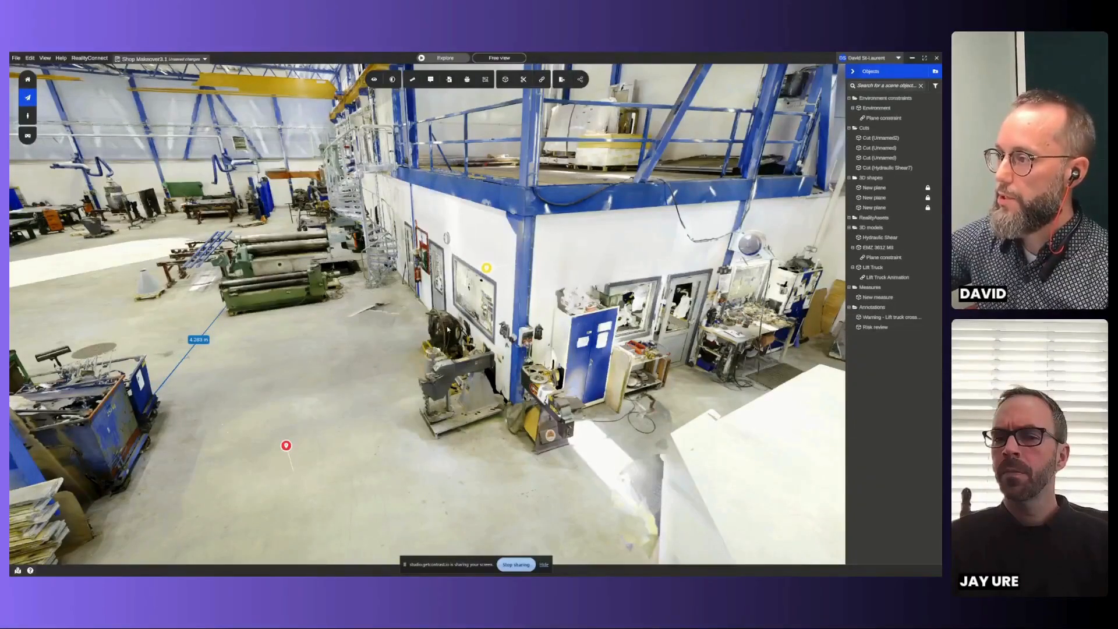
left_click(488, 269)
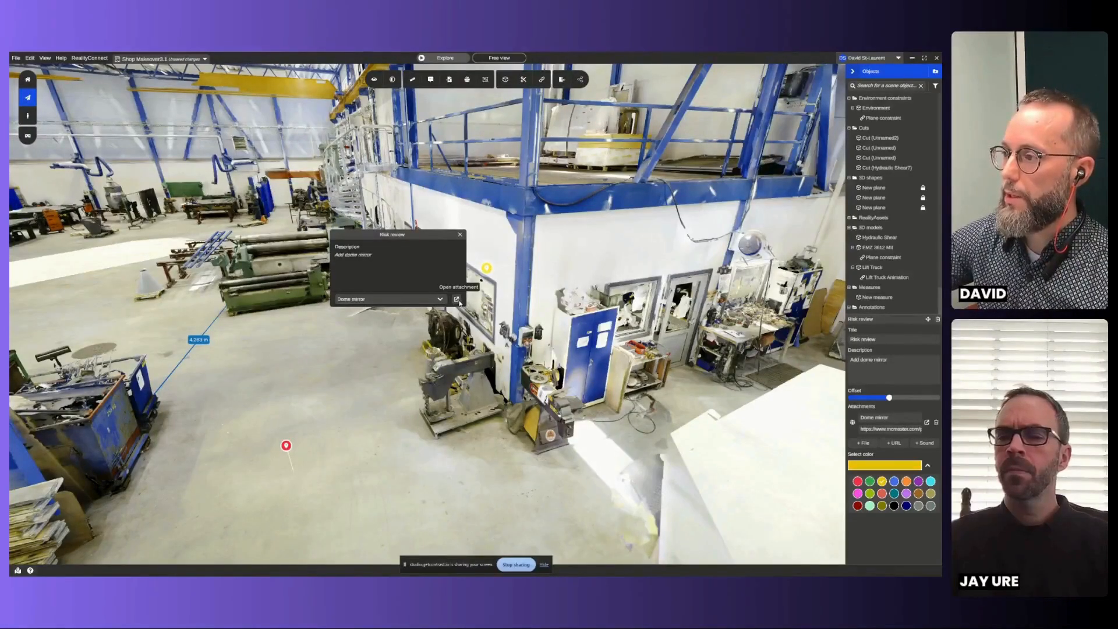
left_click(456, 299)
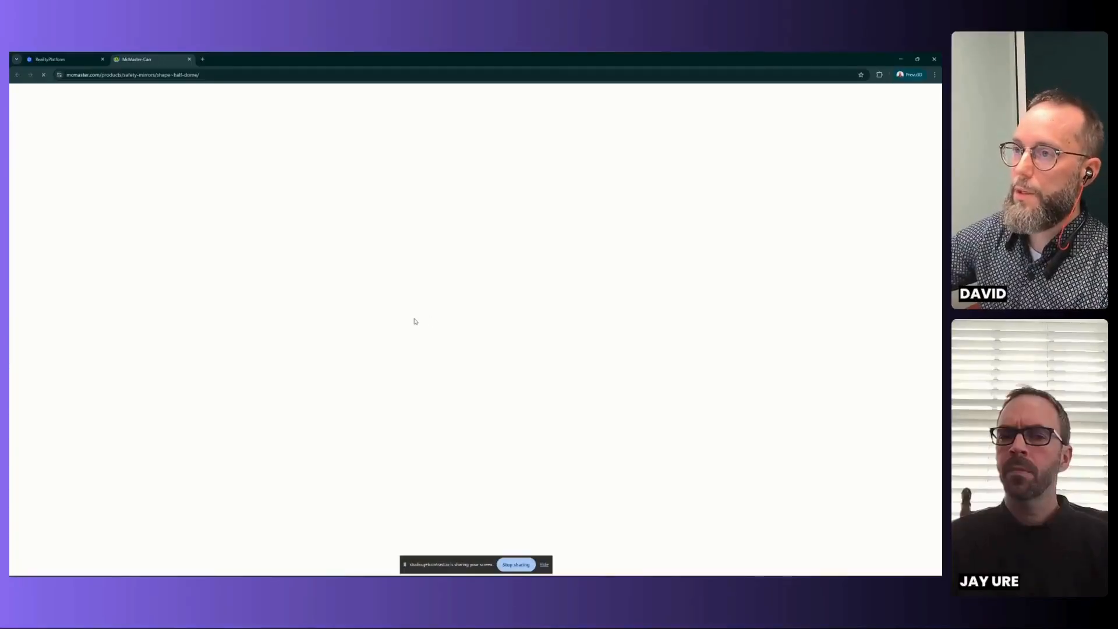
scroll(233, 279, "down", 2)
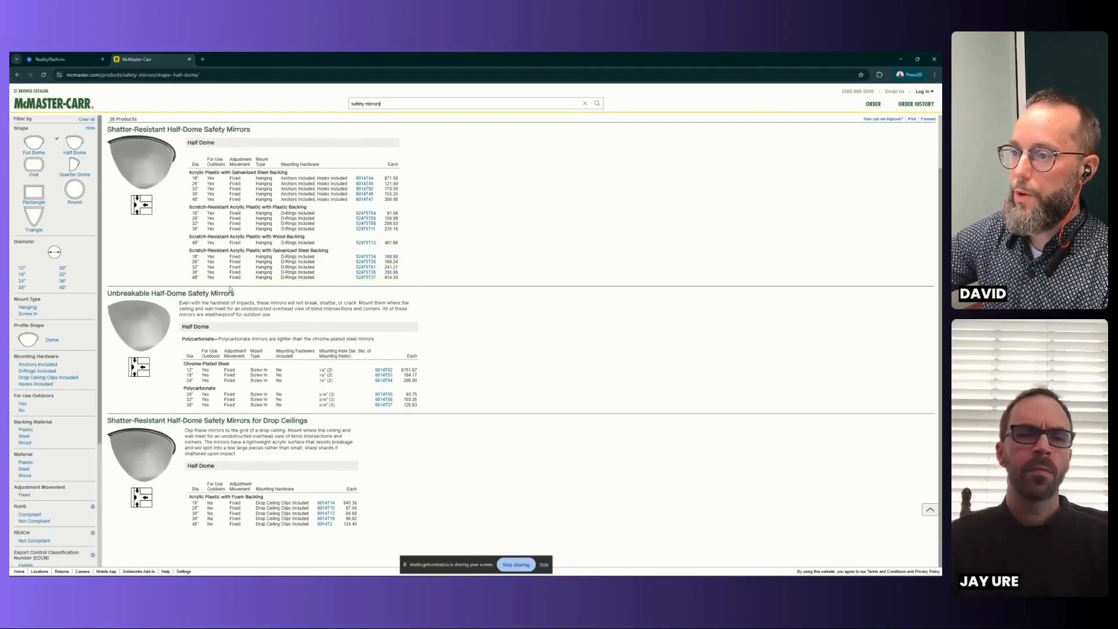
scroll(243, 364, "up", 2)
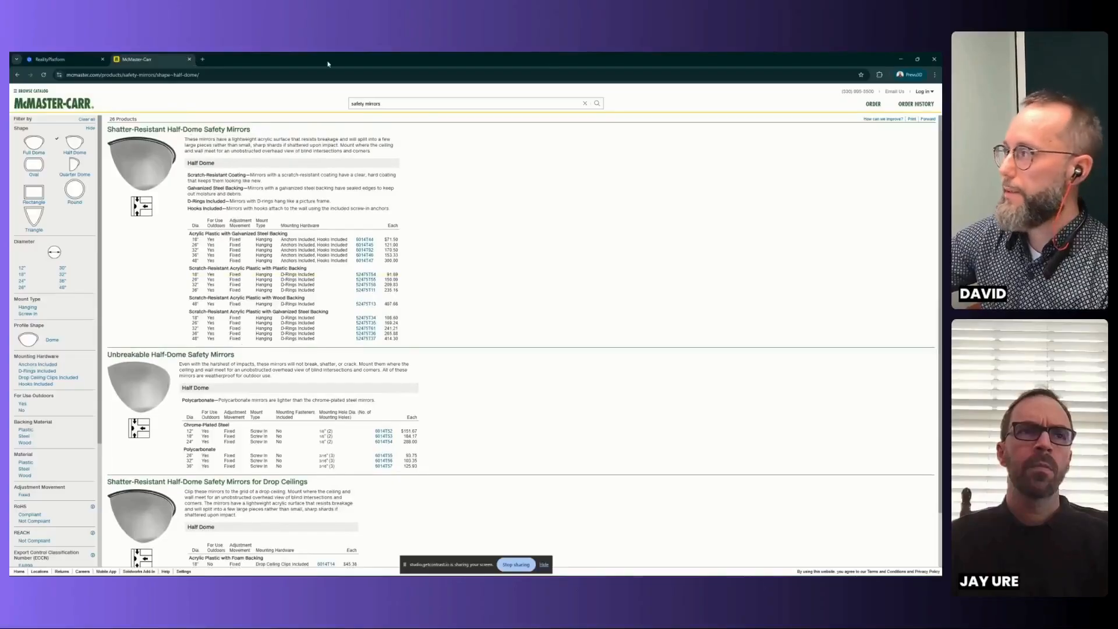
left_click(902, 59)
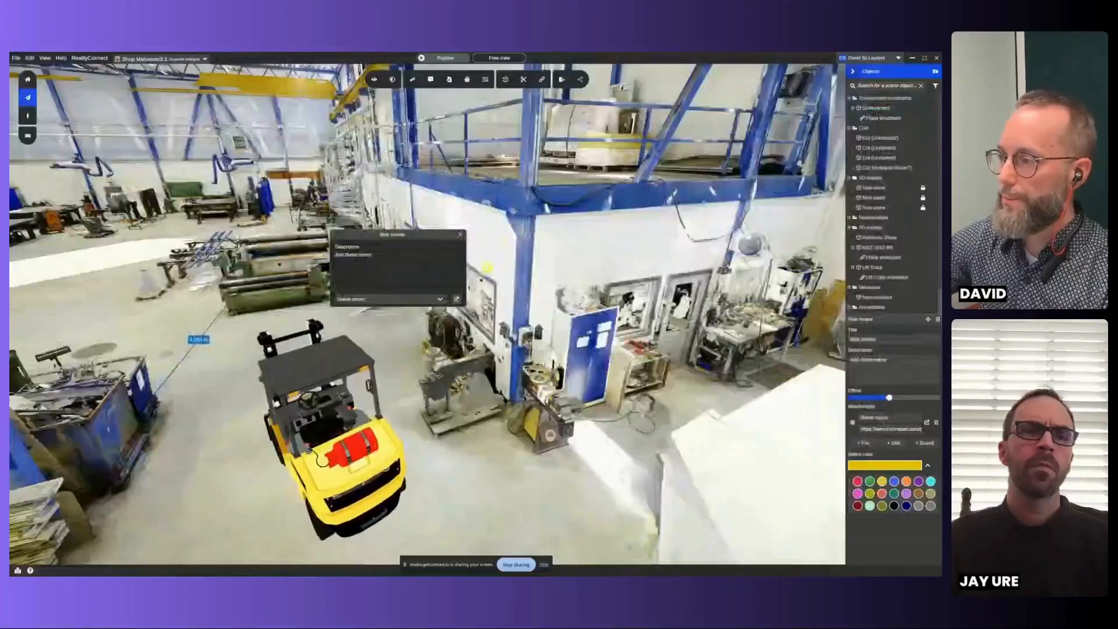
left_click(460, 235)
- Examine the reworked workshop from a wider viewpoint, covering the EMZ 3612 machine, the lift truck route and both annotations
scroll(423, 348, "down", 3)
left_click_drag(422, 349, 616, 340)
scroll(582, 385, "down", 3)
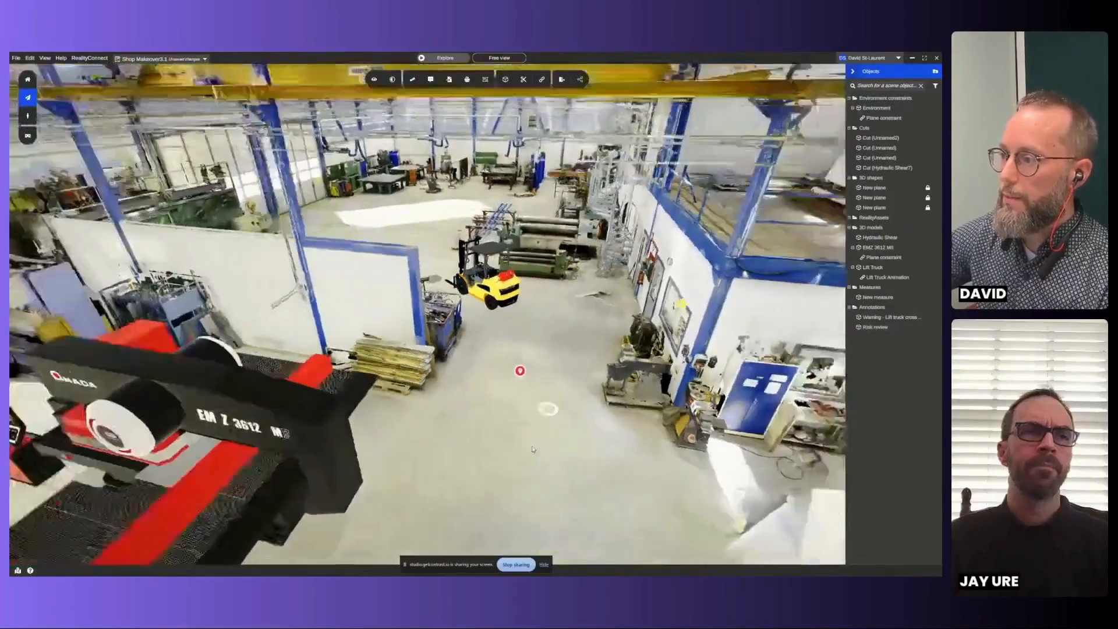
scroll(532, 449, "down", 2)
left_click_drag(533, 449, 473, 343)
scroll(553, 367, "down", 1)
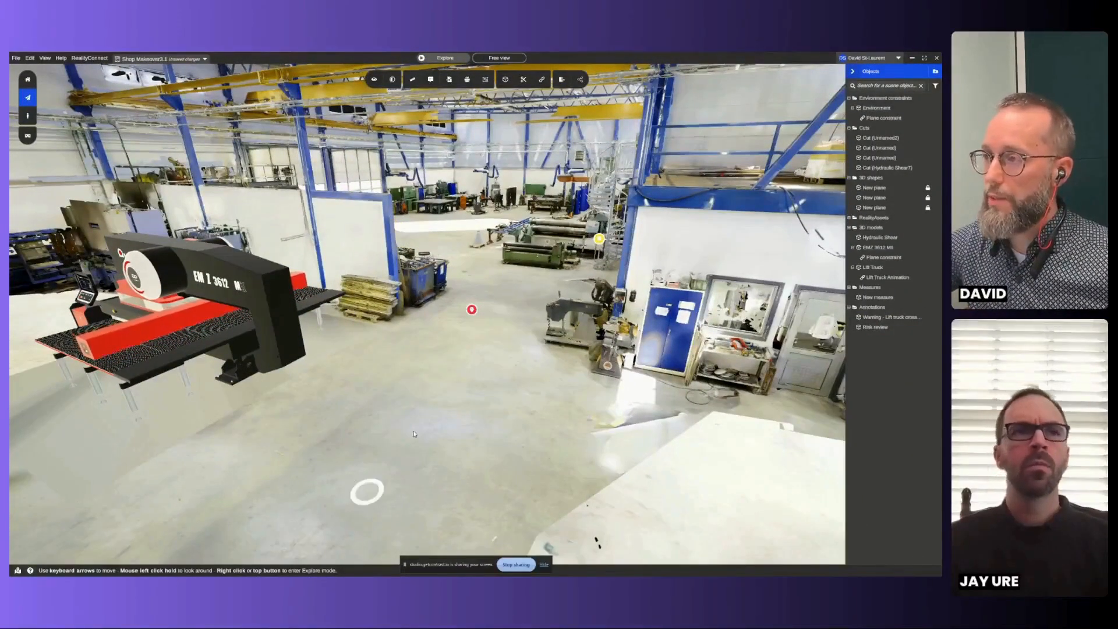
left_click_drag(439, 422, 497, 468)
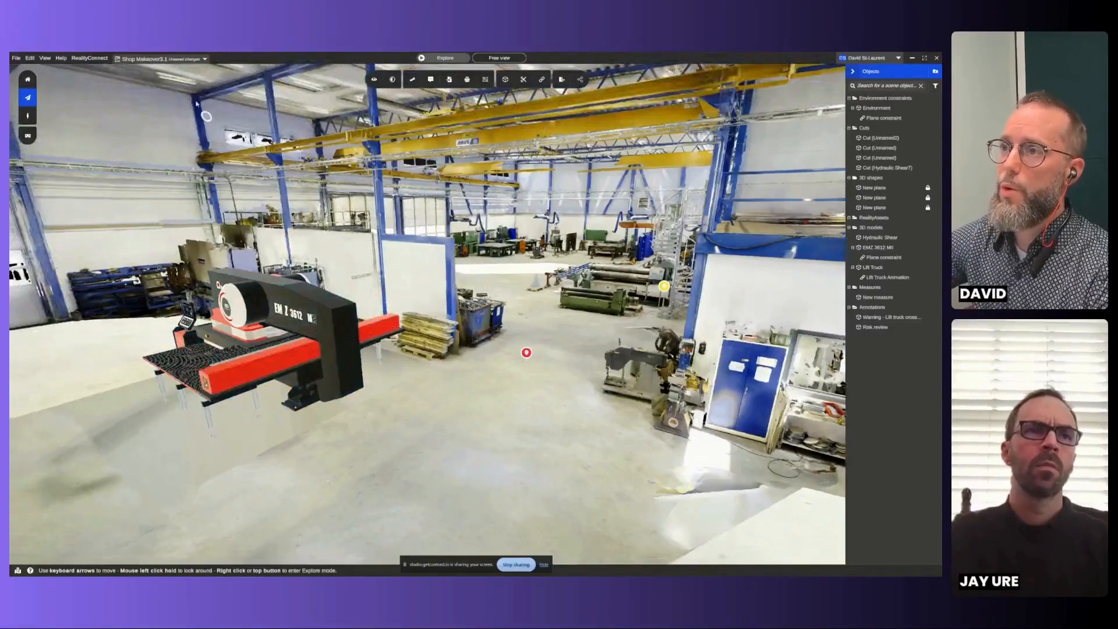
- Save the current scene as a new layout named "Layout Proposal 1"
left_click(181, 61)
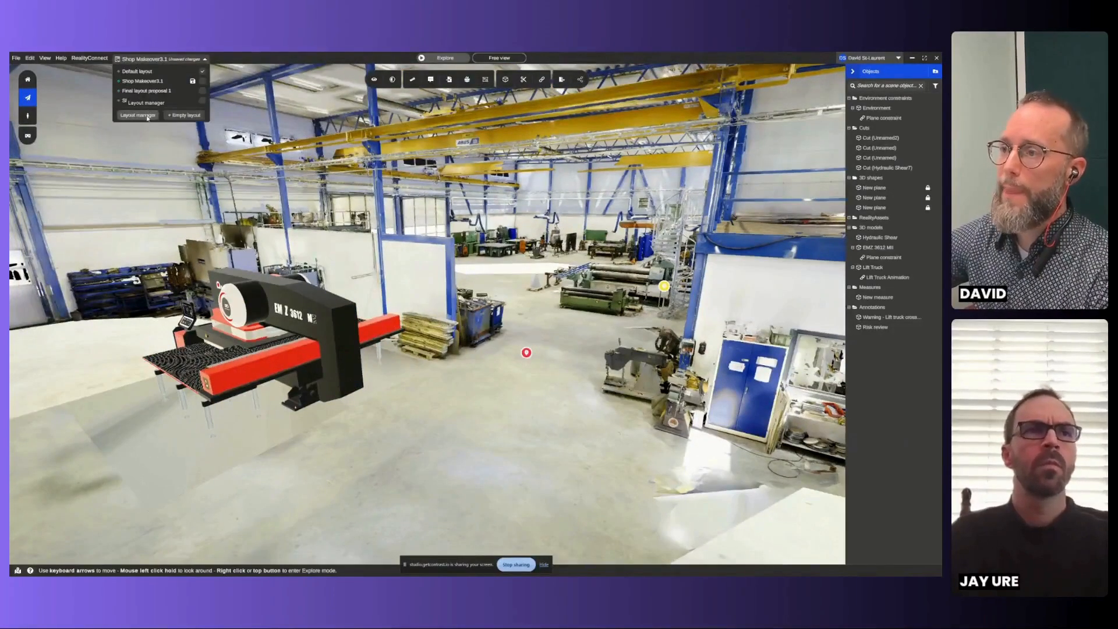
left_click(137, 116)
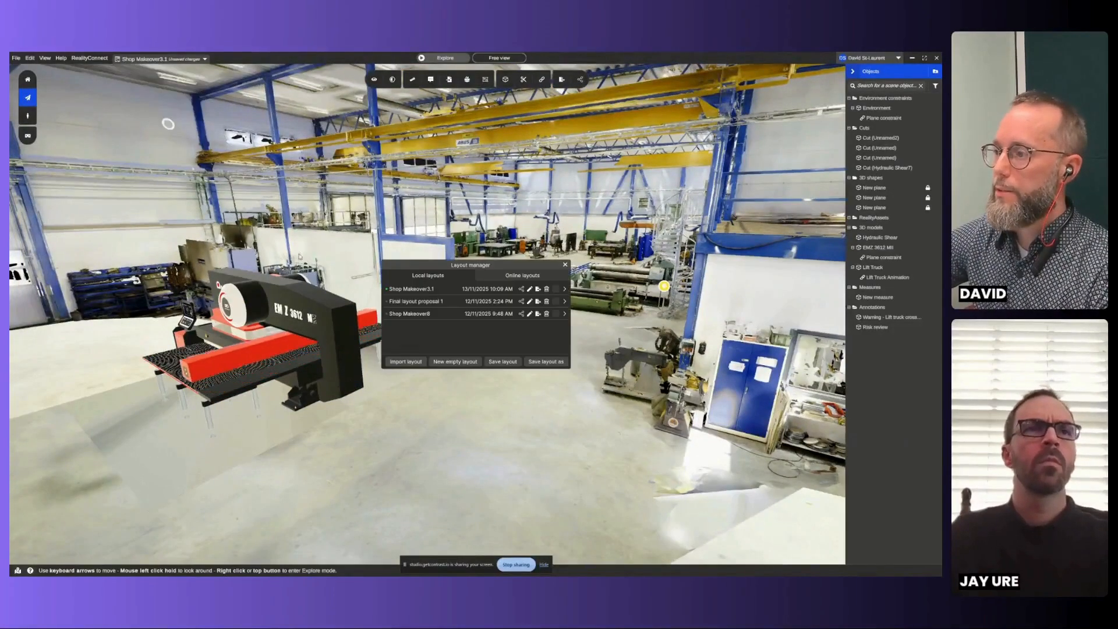
left_click(541, 362)
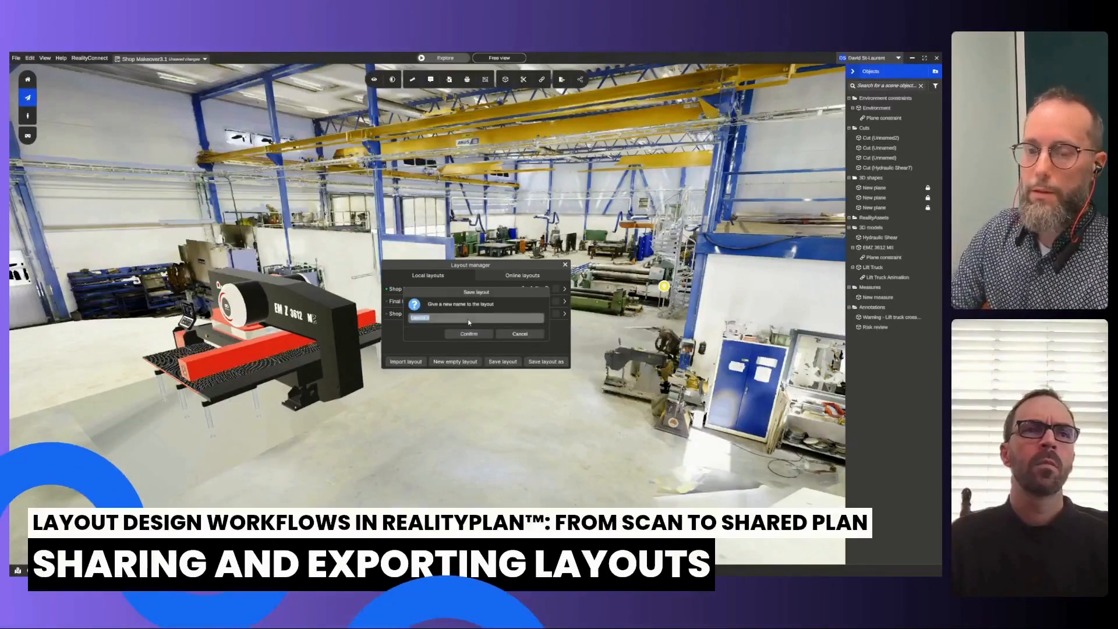
type("Layout Proposal 1")
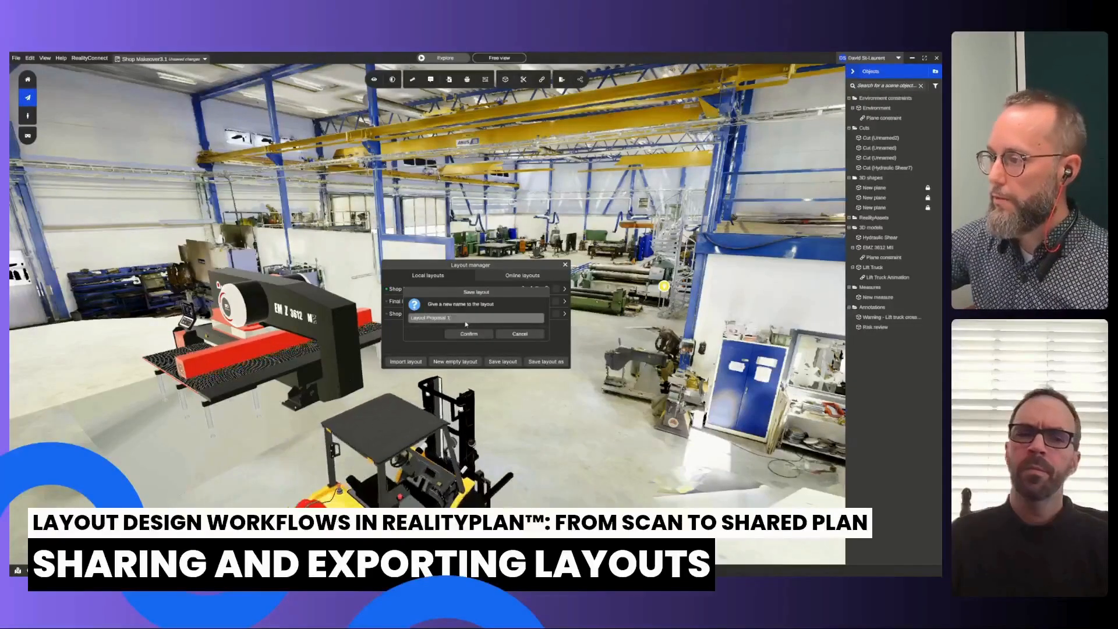
left_click(469, 334)
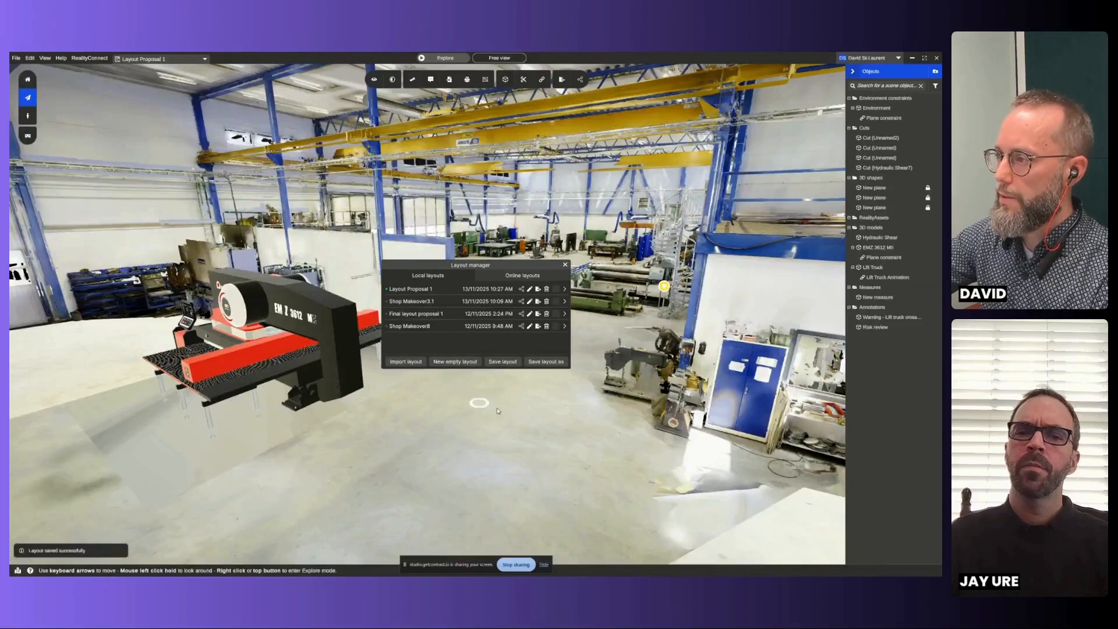
- Share Layout Proposal 1 online and open the uploaded layout in the browser
left_click(522, 290)
left_click(482, 342)
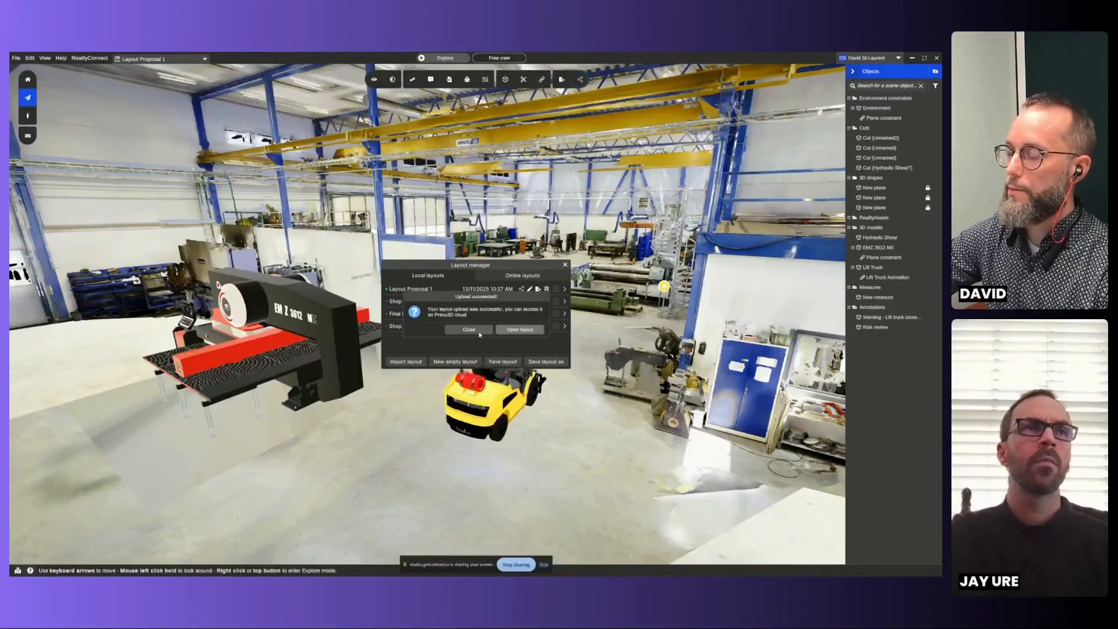
left_click(473, 329)
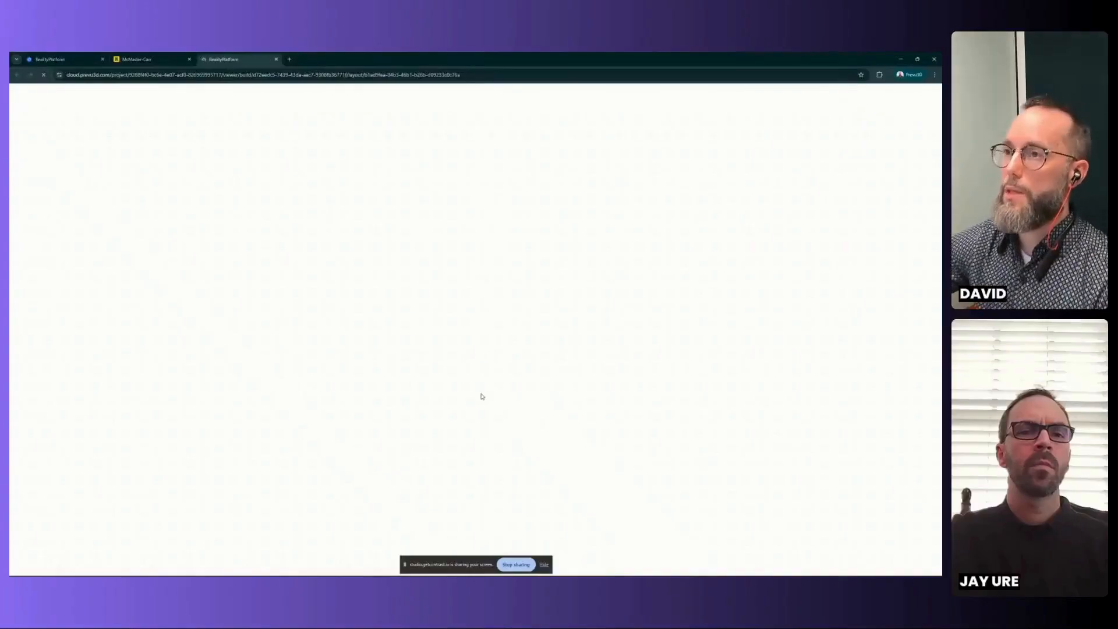